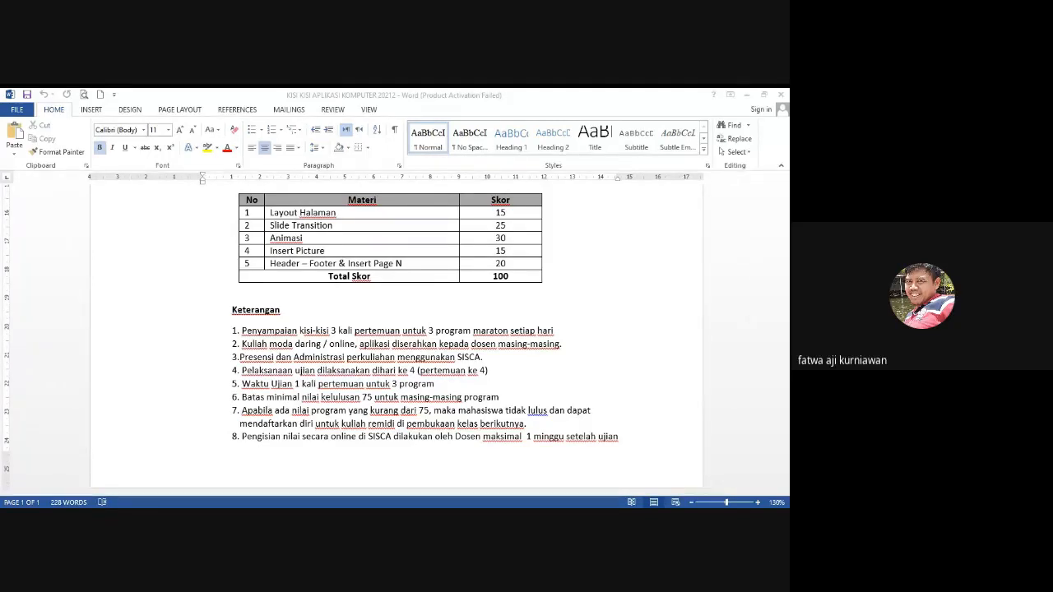
- Review the topic and score tables in the computer application course outline, up to the Microsoft Word section
click(452, 480)
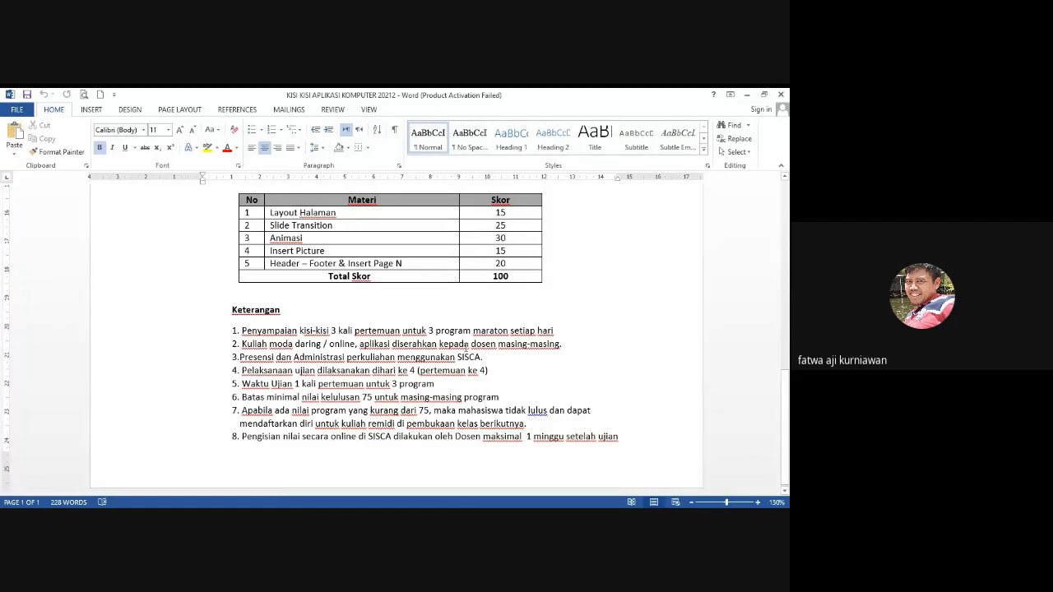
key(alt+Tab)
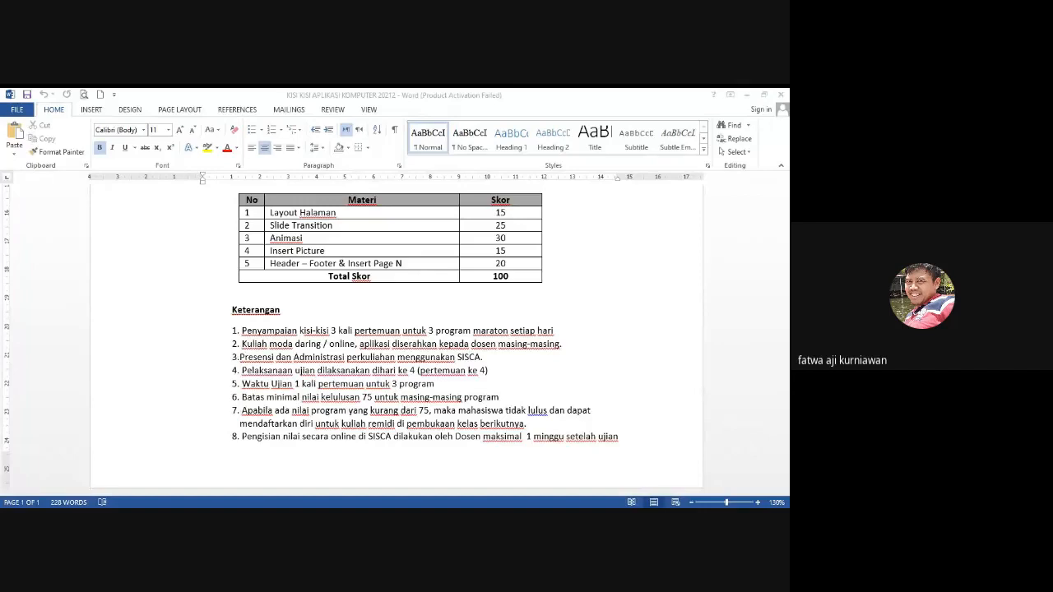
click(463, 454)
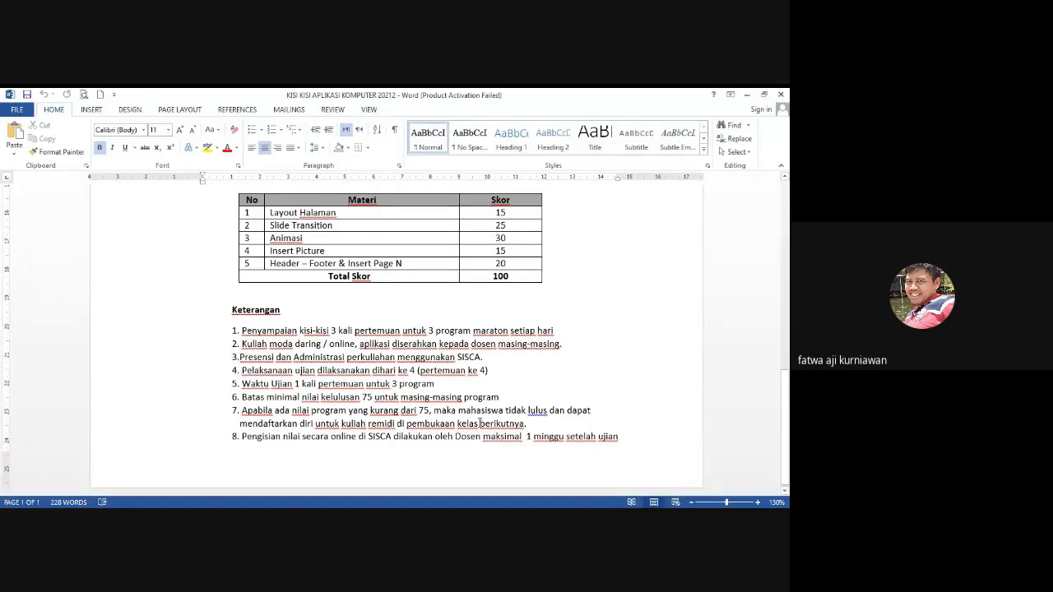
scroll(524, 330, up, 15)
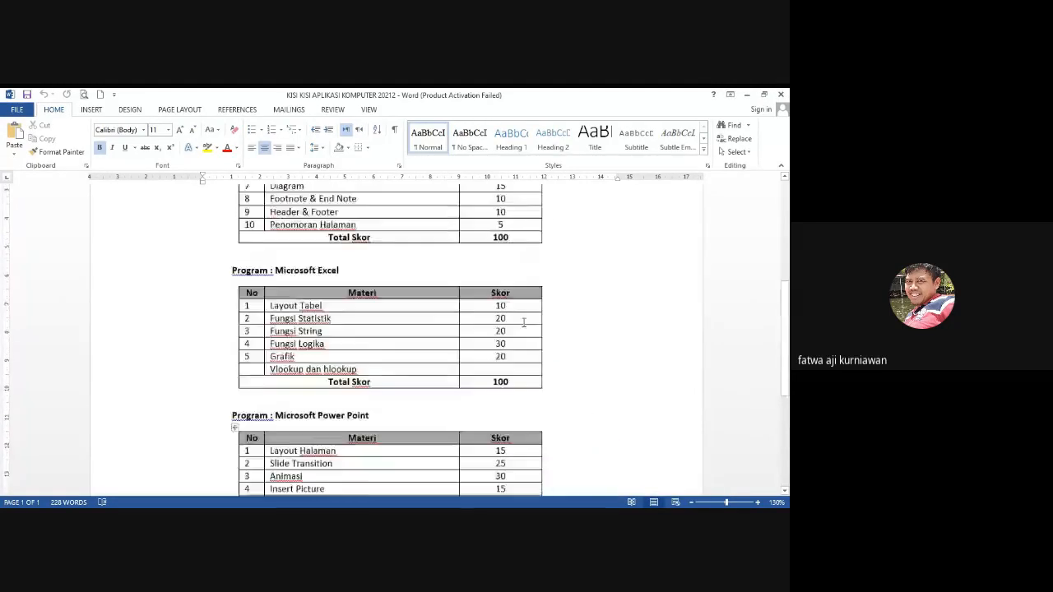
scroll(524, 325, down, 1)
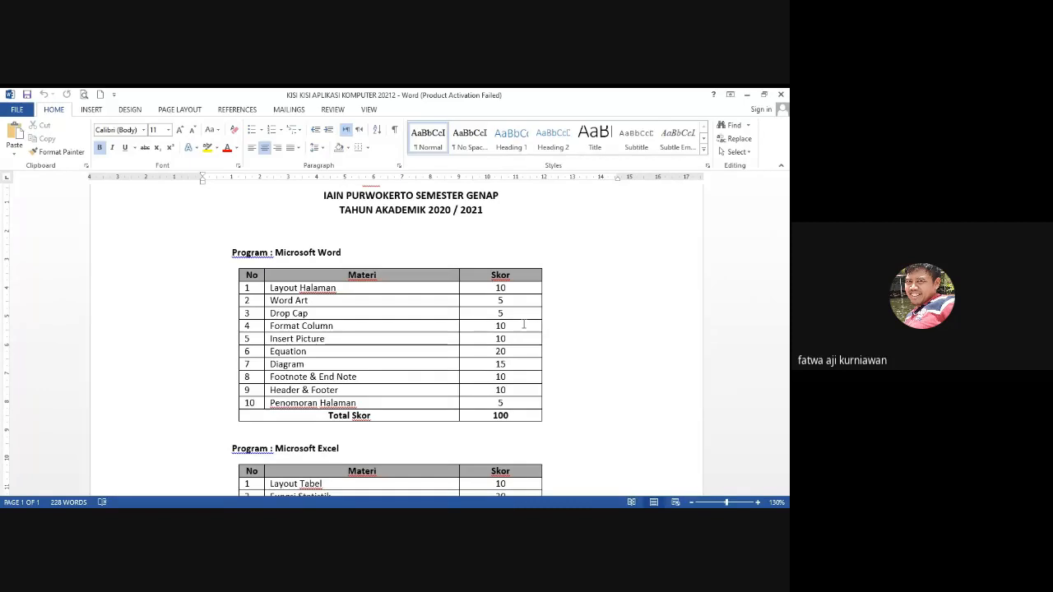
click(247, 514)
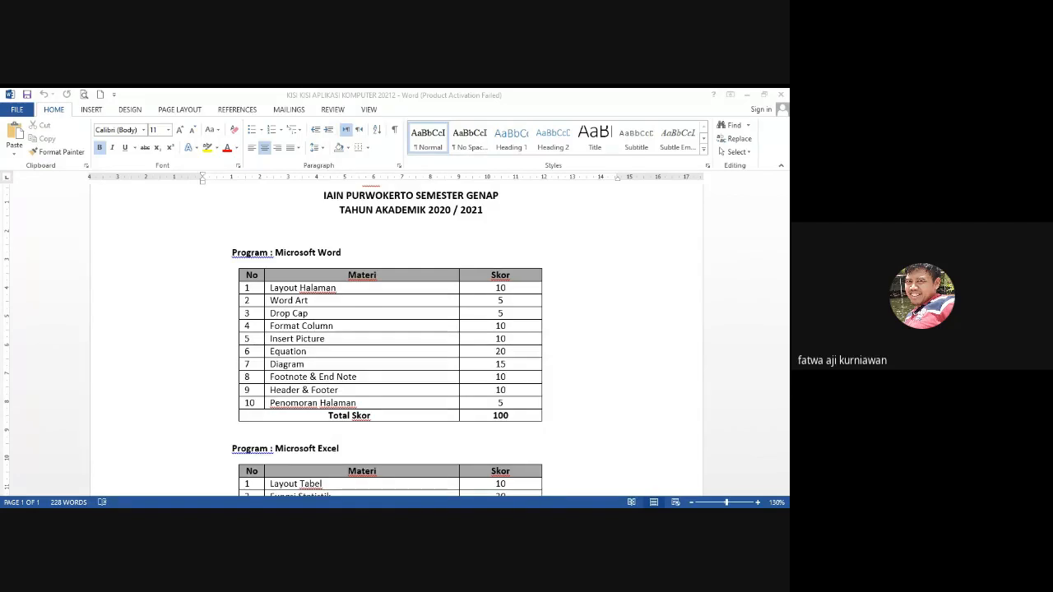
click(451, 414)
key(alt+Tab)
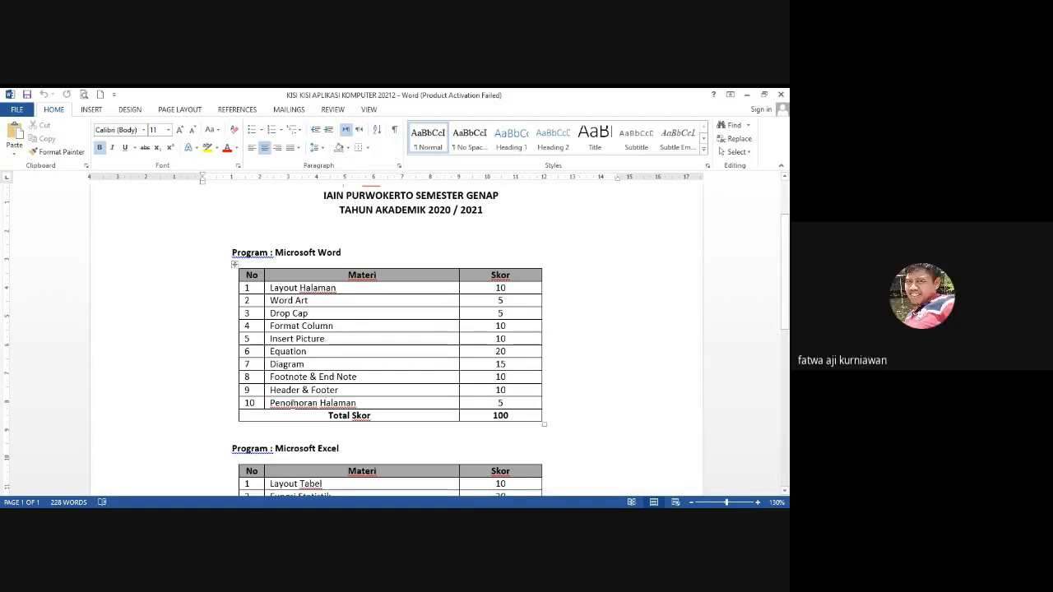
click(318, 377)
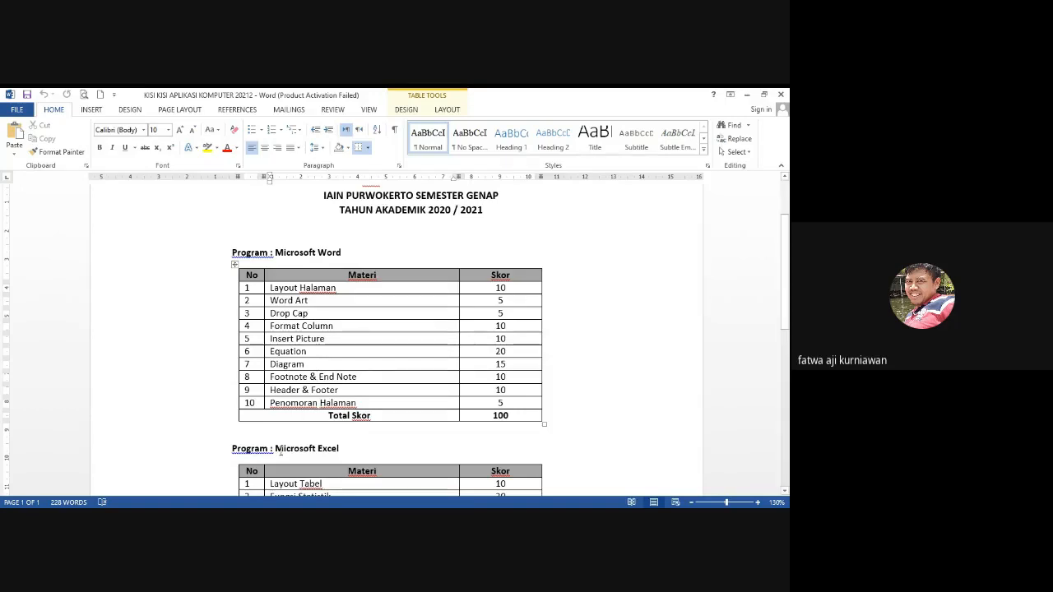
key(alt+Tab)
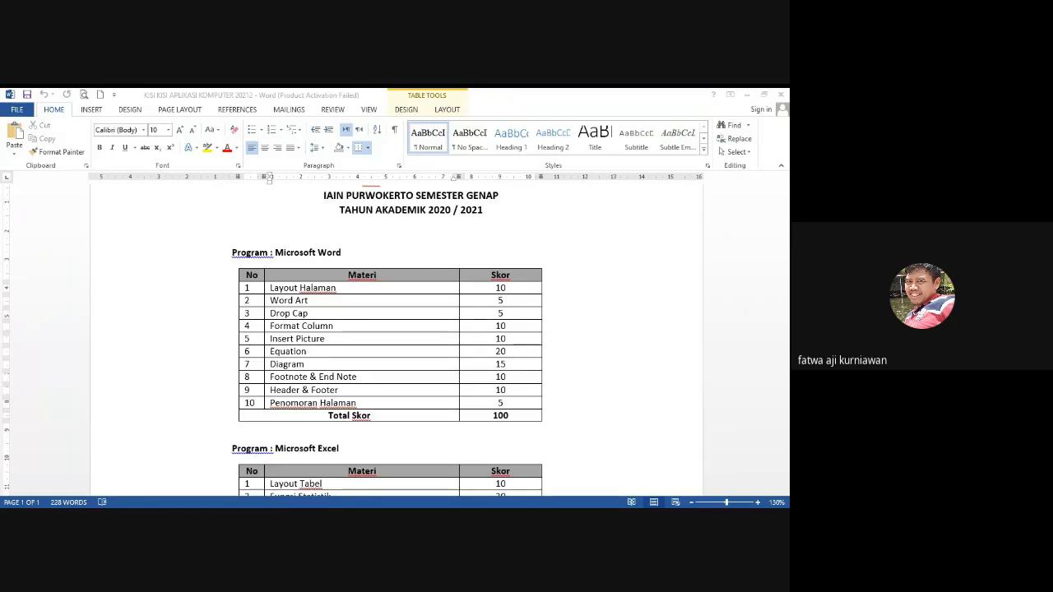
click(424, 364)
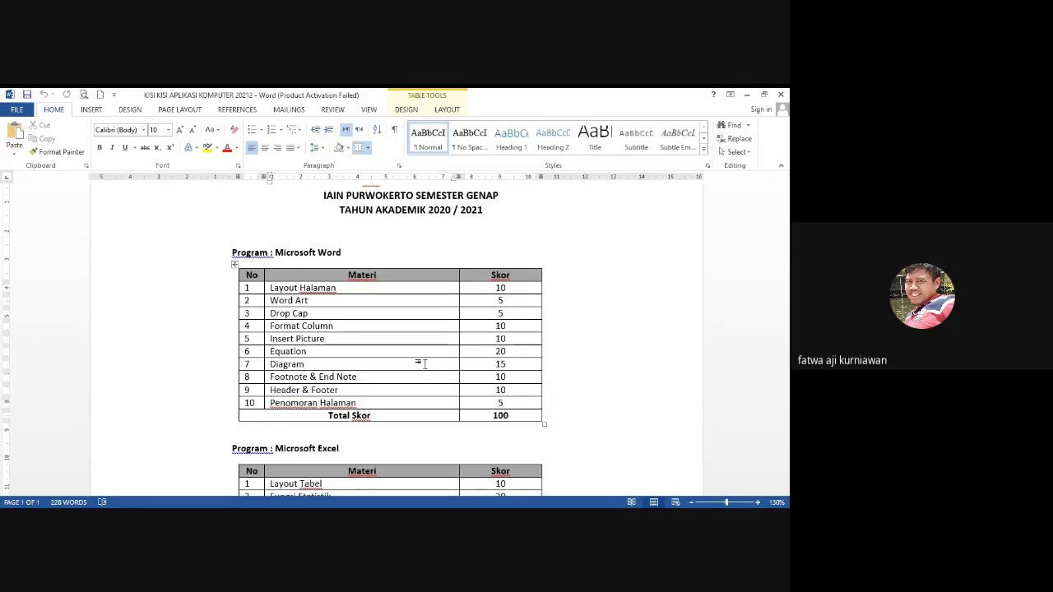
key(alt+Tab)
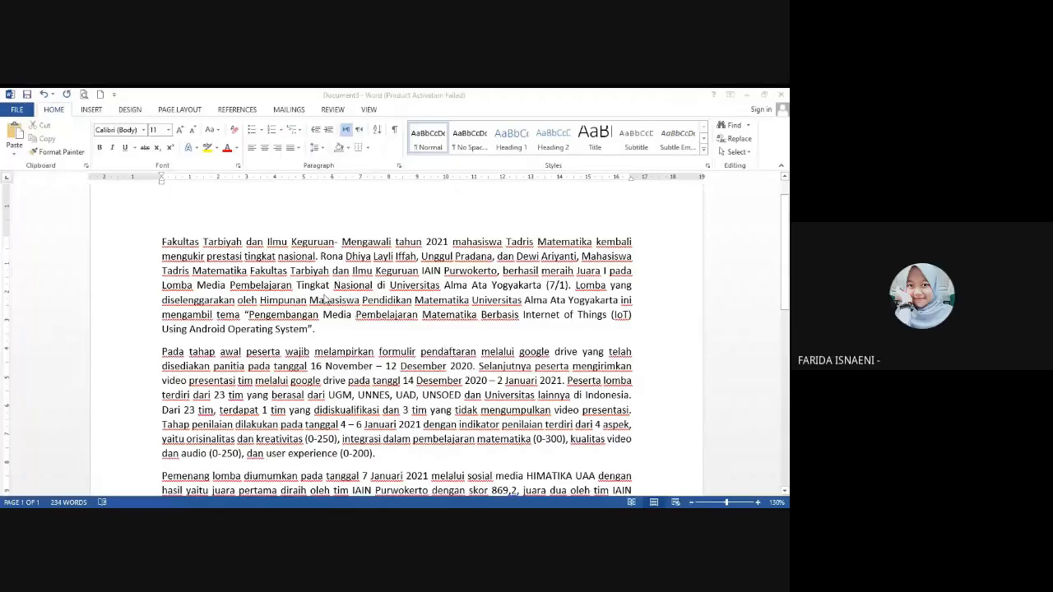
- Insert a footnote after the closing quotation mark of the first paragraph with the text "Sumber: Website FakultasTarbiyah"
click(327, 300)
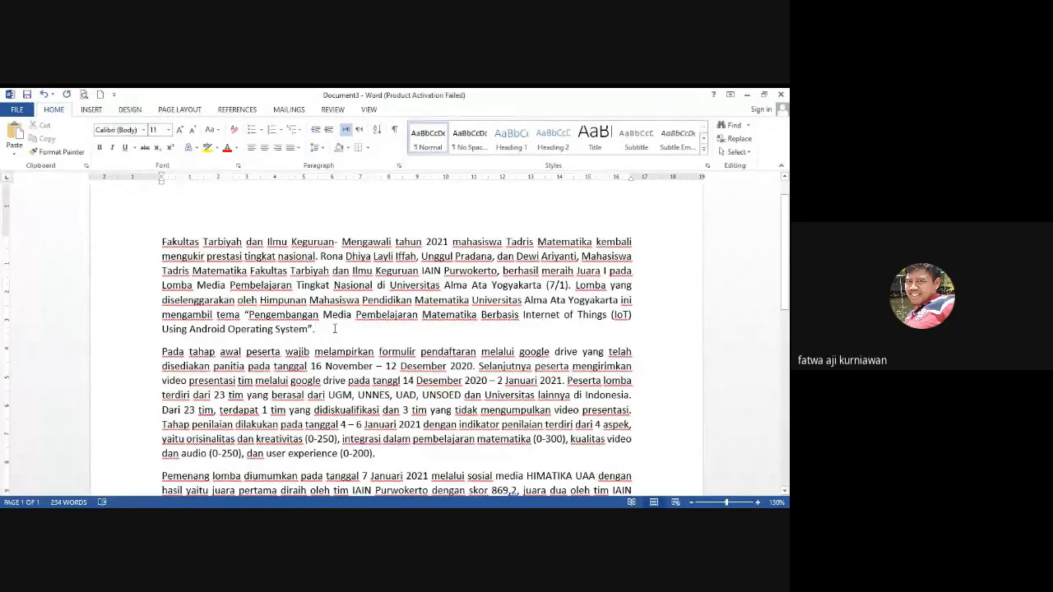
scroll(334, 329, down, 1)
scroll(334, 329, up, 1)
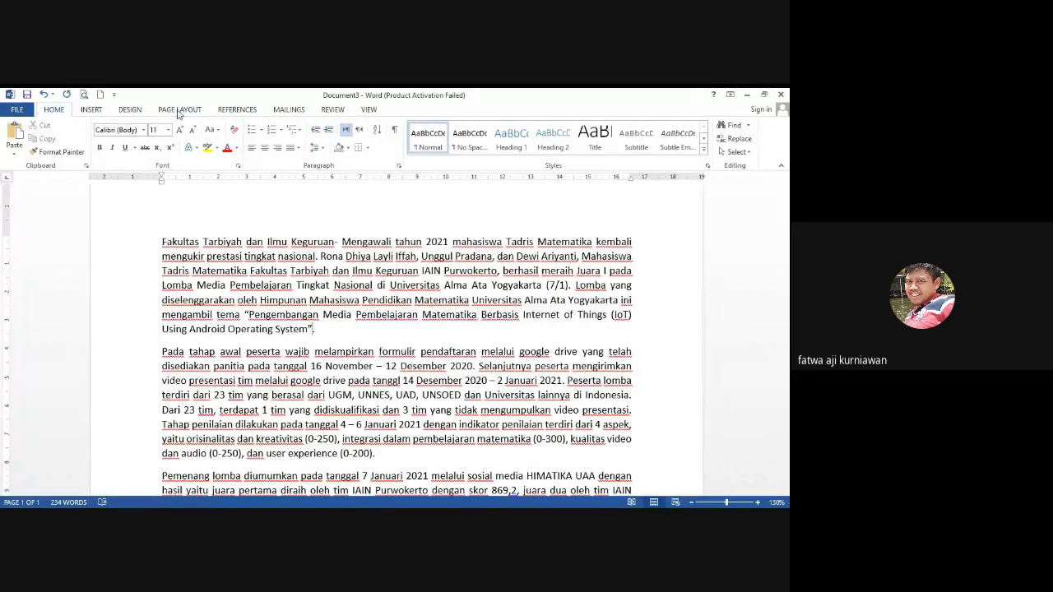
click(97, 110)
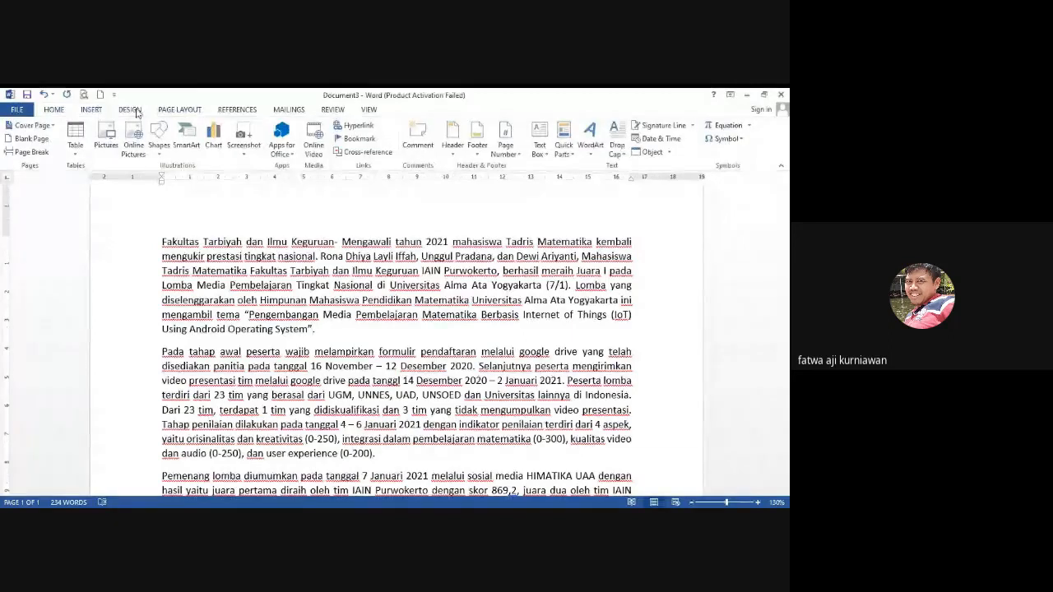
click(237, 111)
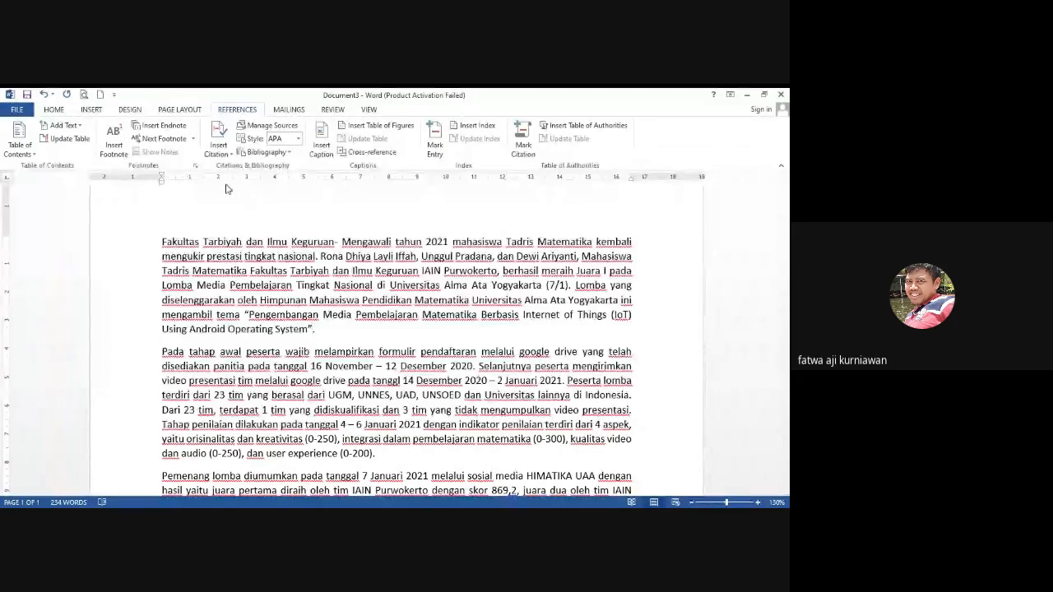
click(117, 142)
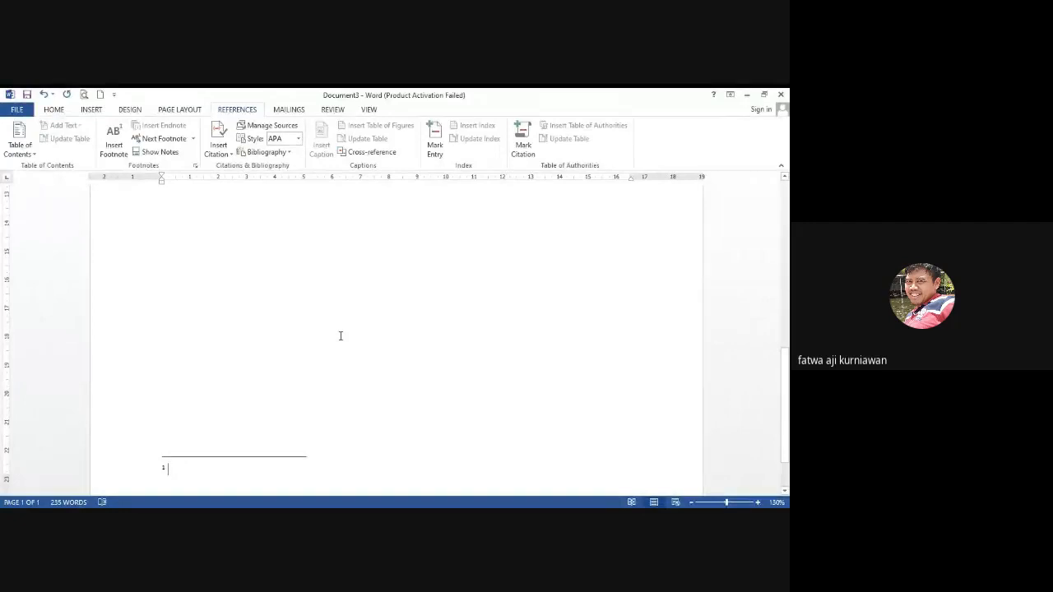
text(Sumber)
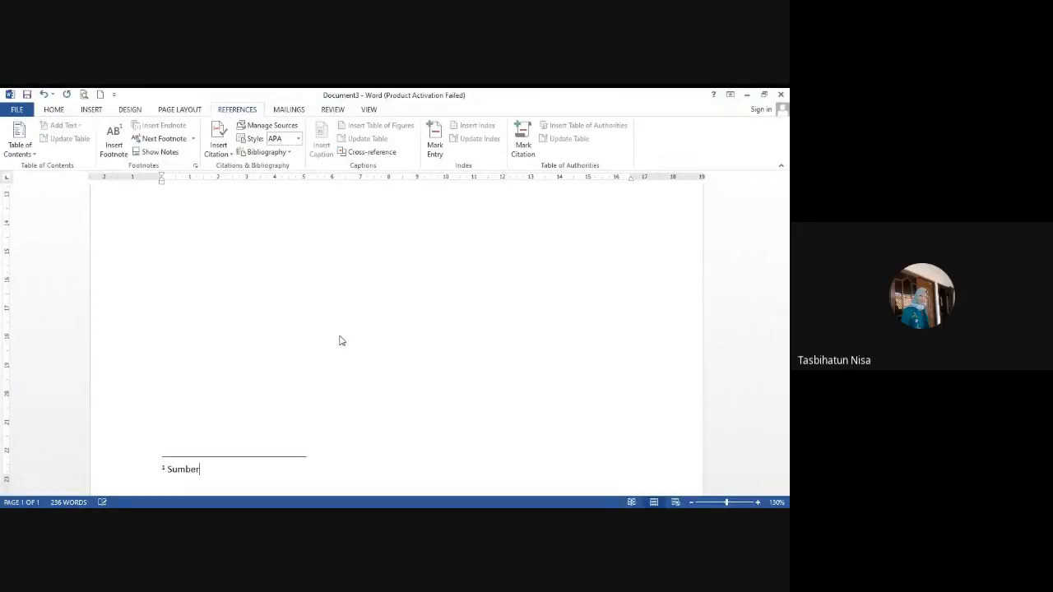
text(: Website FakultasTarbiyah)
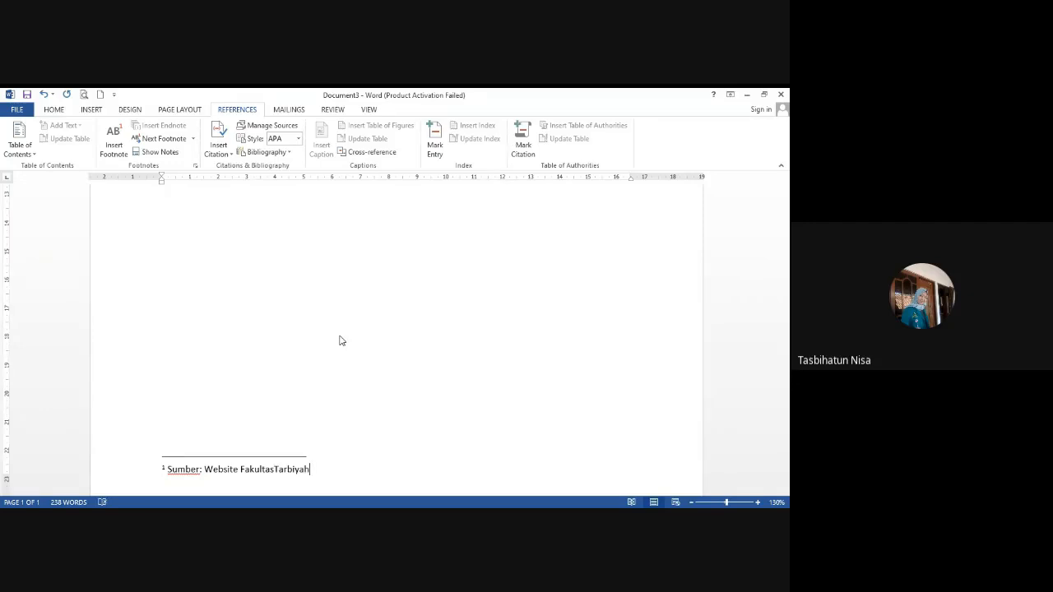
- Compare the footnote's reference mark in the first paragraph with its note at the foot of the page
scroll(339, 411, up, 5)
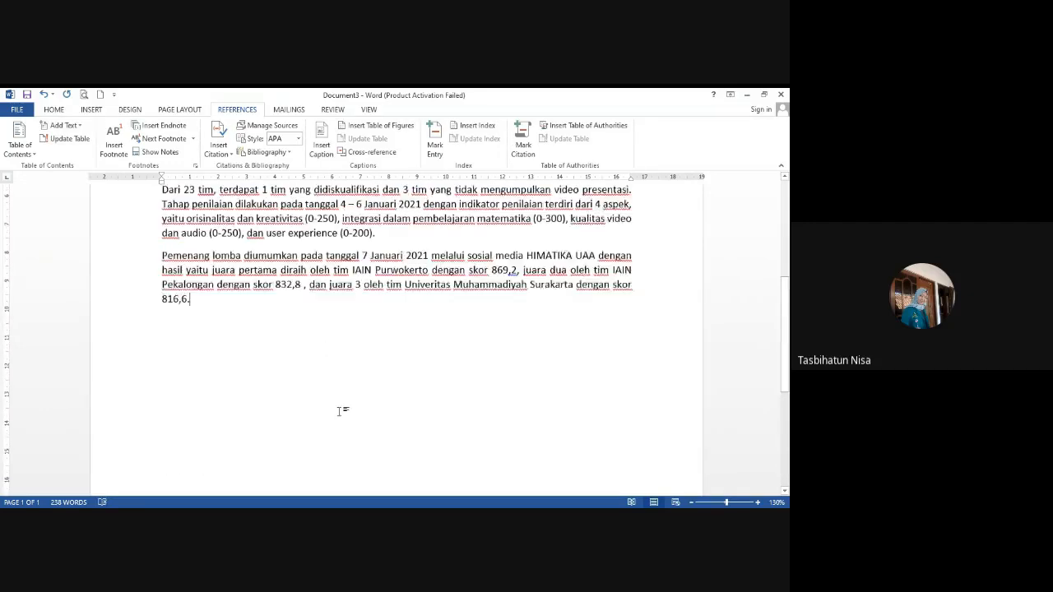
scroll(339, 411, up, 4)
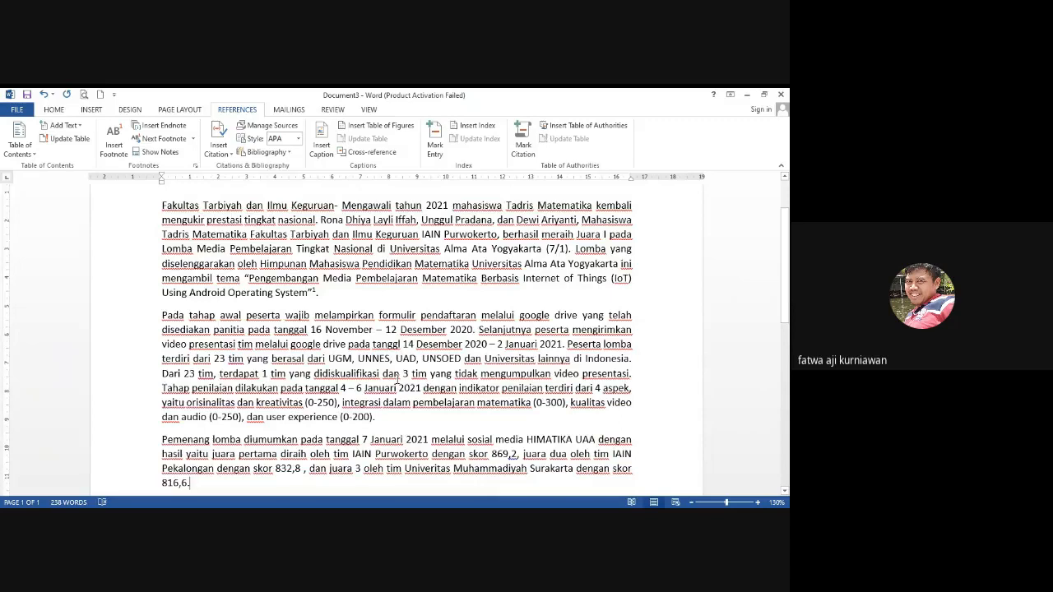
scroll(398, 383, down, 10)
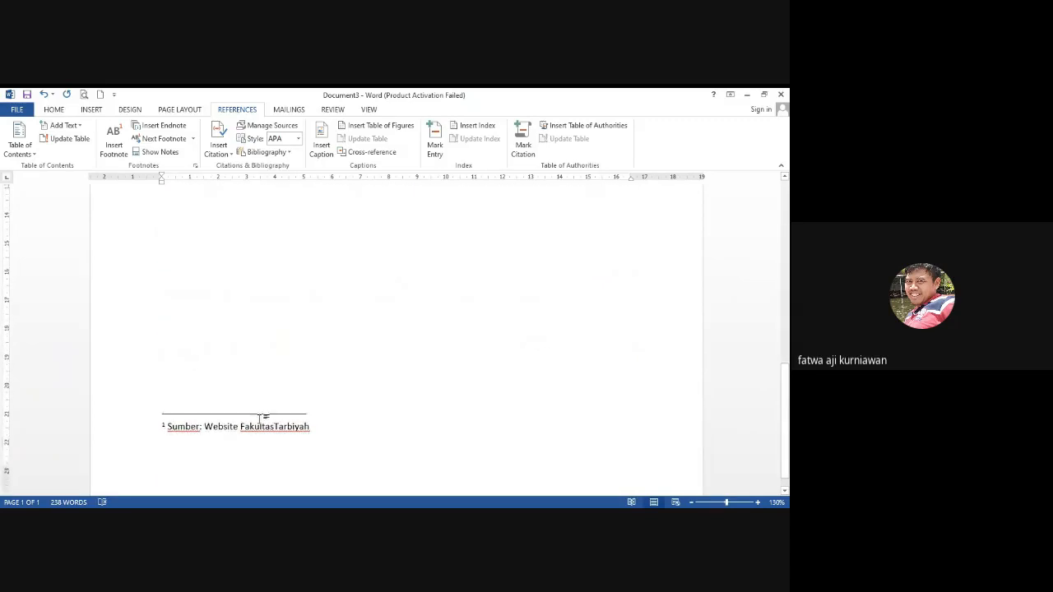
scroll(261, 418, up, 5)
scroll(261, 417, up, 2)
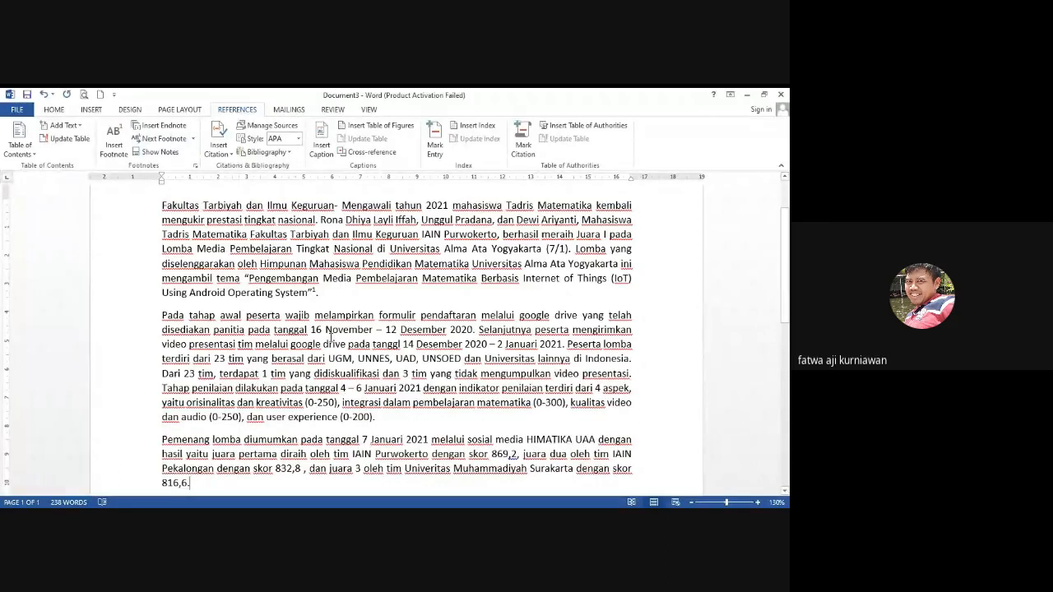
scroll(329, 337, down, 10)
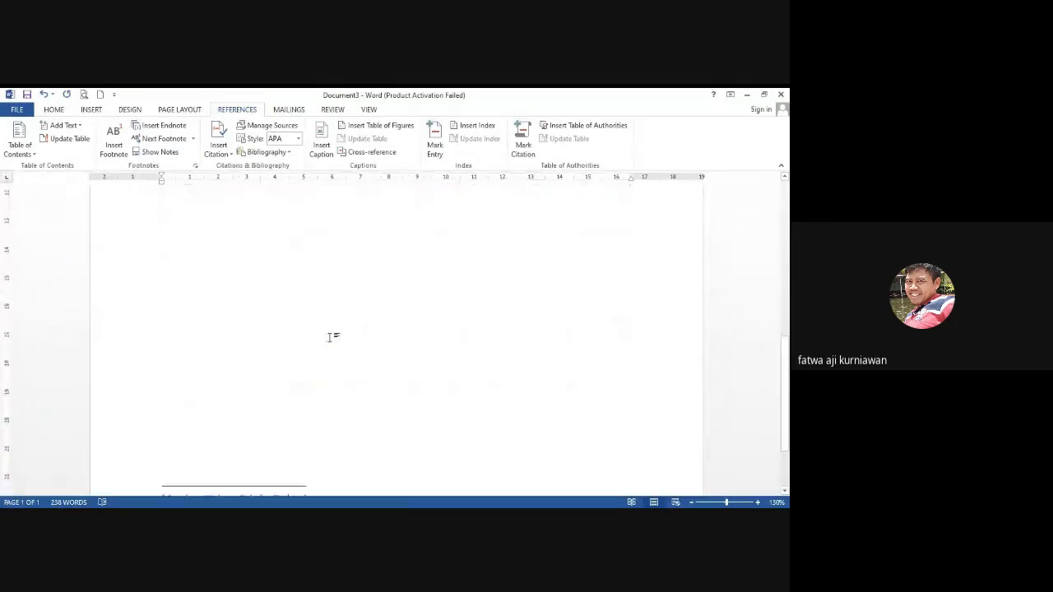
scroll(329, 337, up, 5)
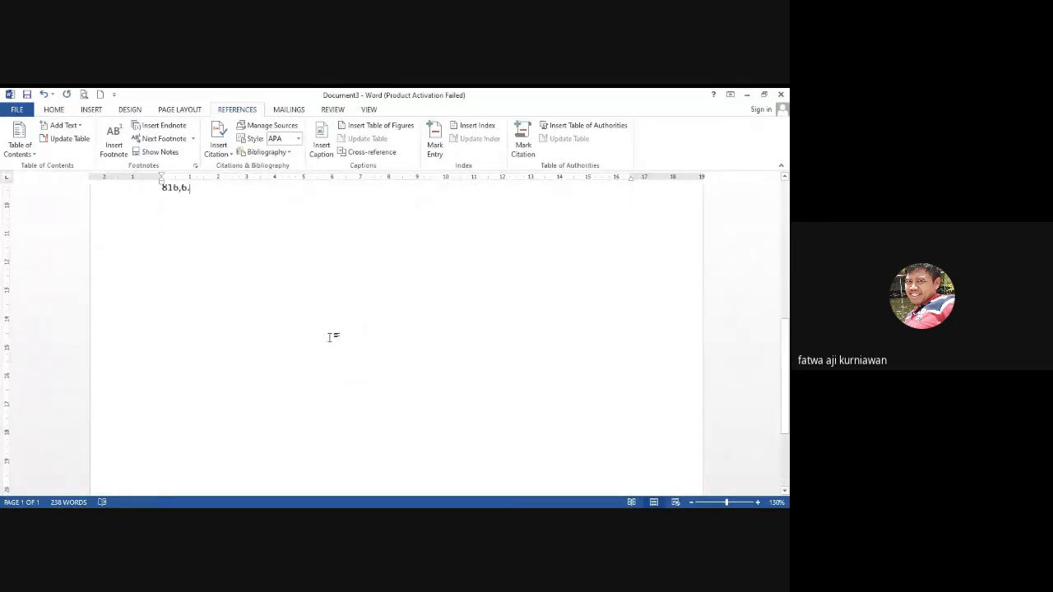
scroll(329, 337, up, 5)
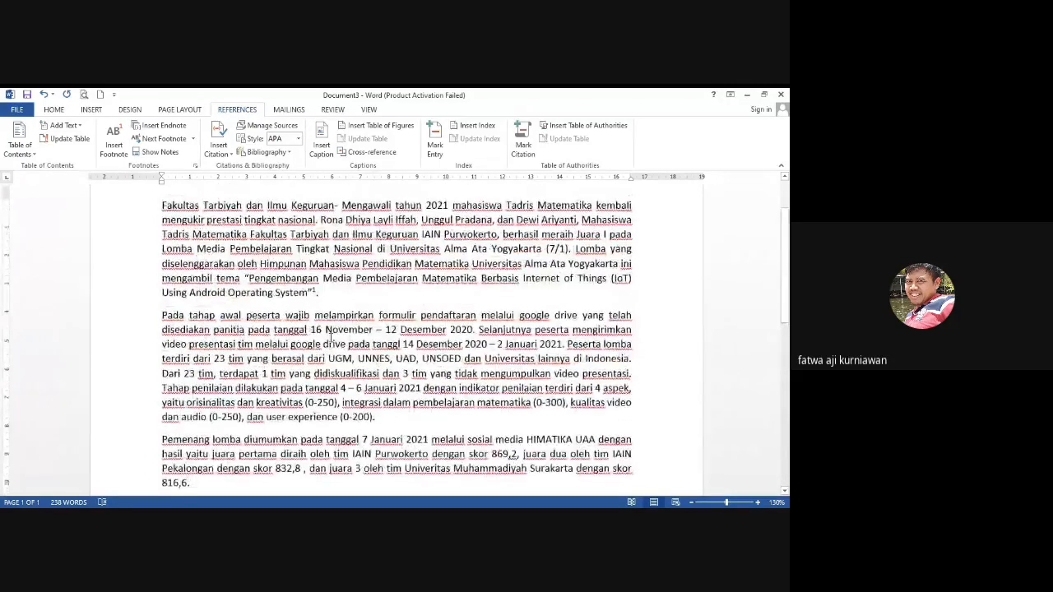
scroll(329, 337, down, 2)
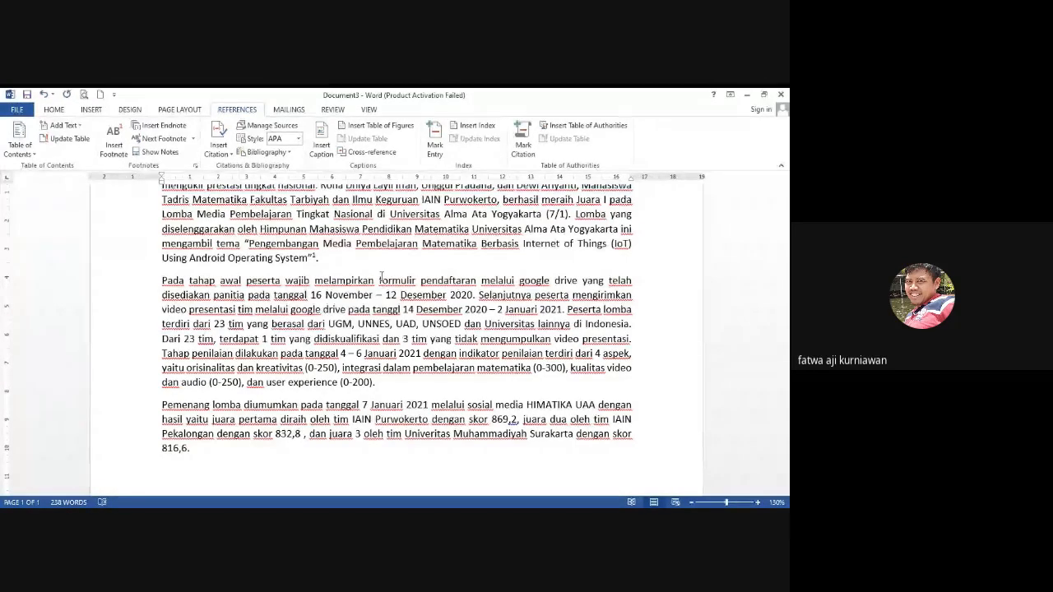
scroll(380, 276, down, 10)
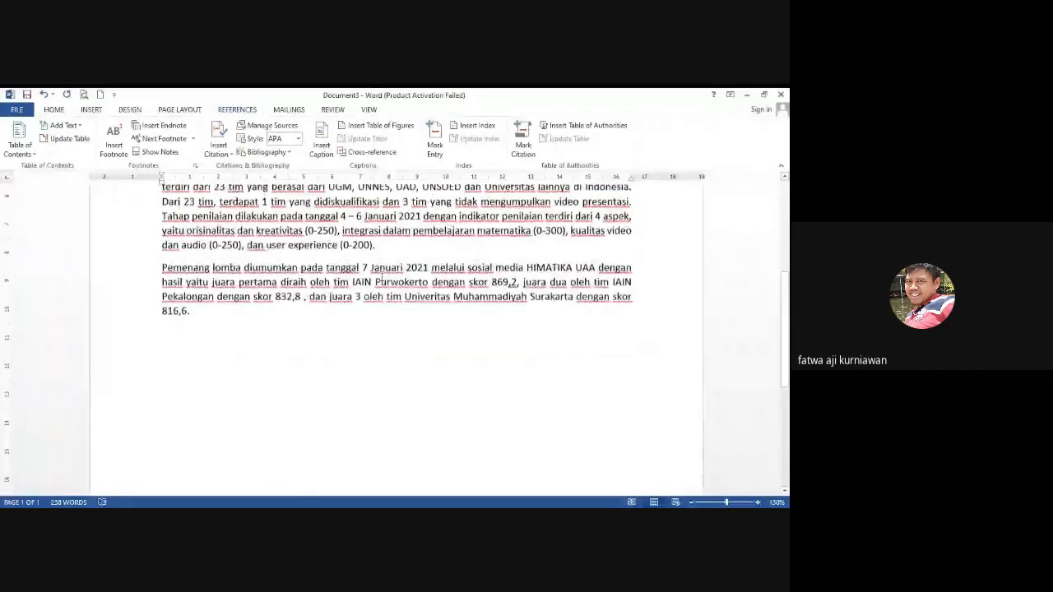
scroll(380, 277, up, 6)
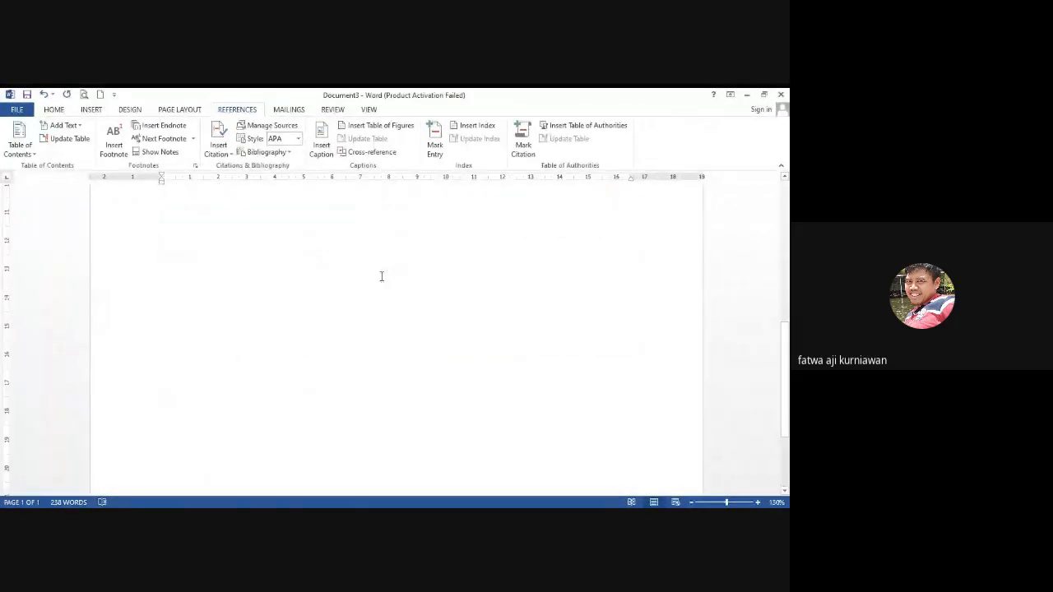
scroll(381, 277, up, 5)
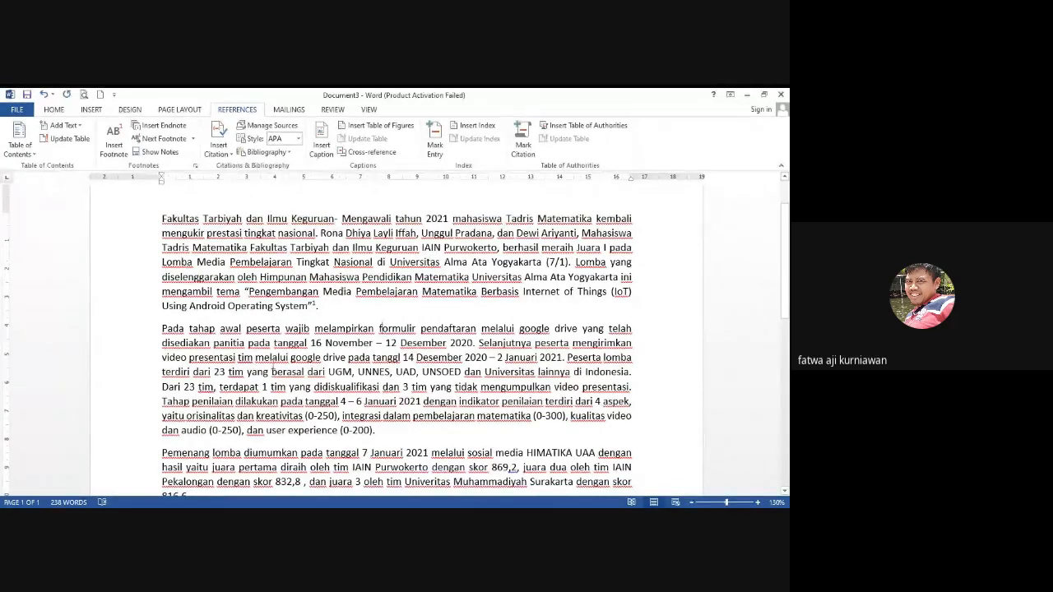
click(152, 518)
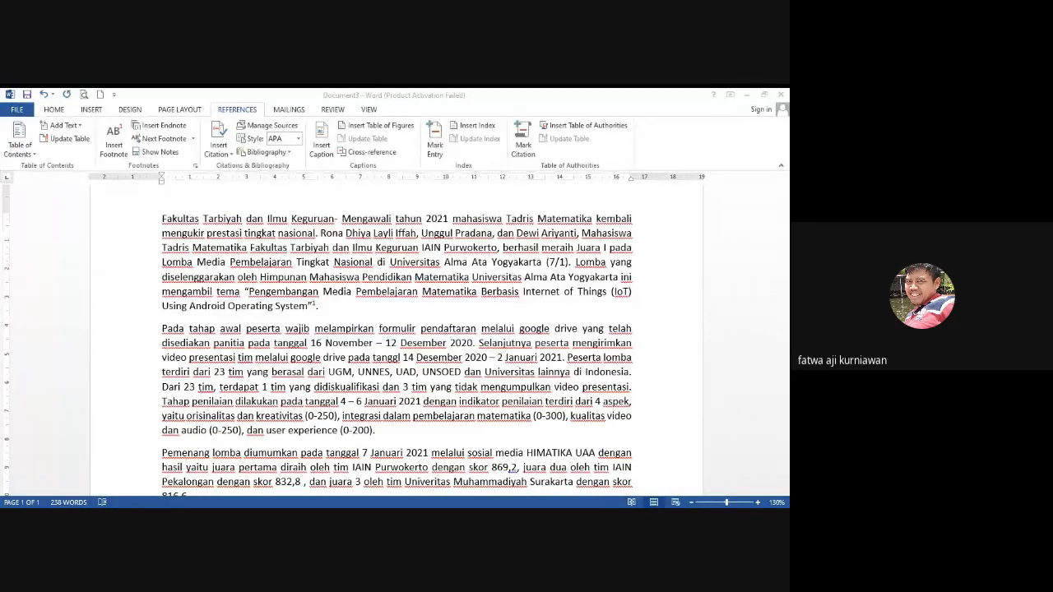
click(545, 447)
key(alt+Tab)
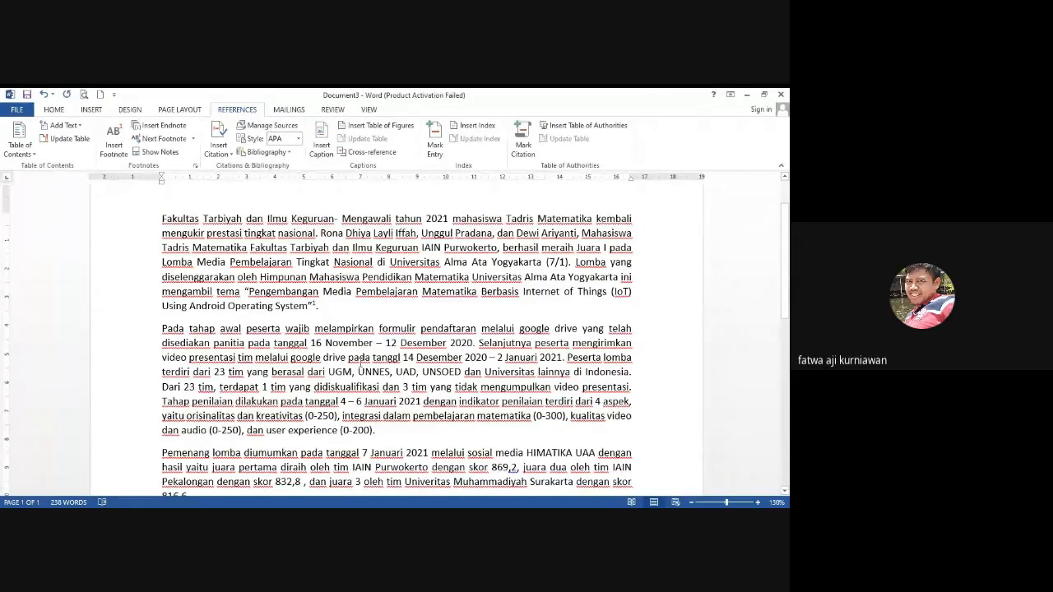
- Apply a Dropped drop cap to the first paragraph's letter F, 4 lines high and 0.3 cm from the text
scroll(359, 362, up, 2)
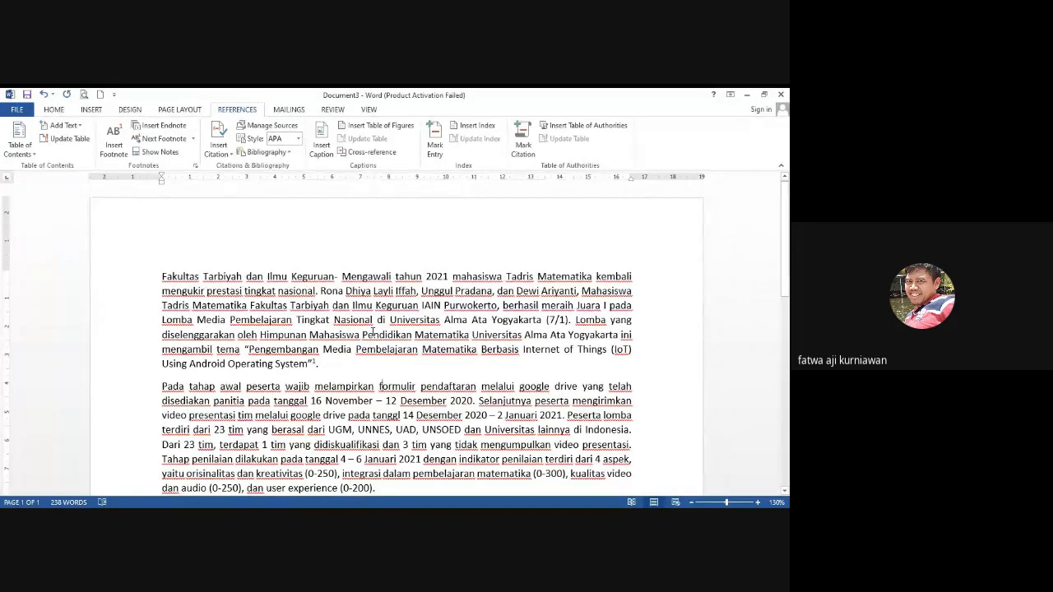
scroll(372, 332, down, 1)
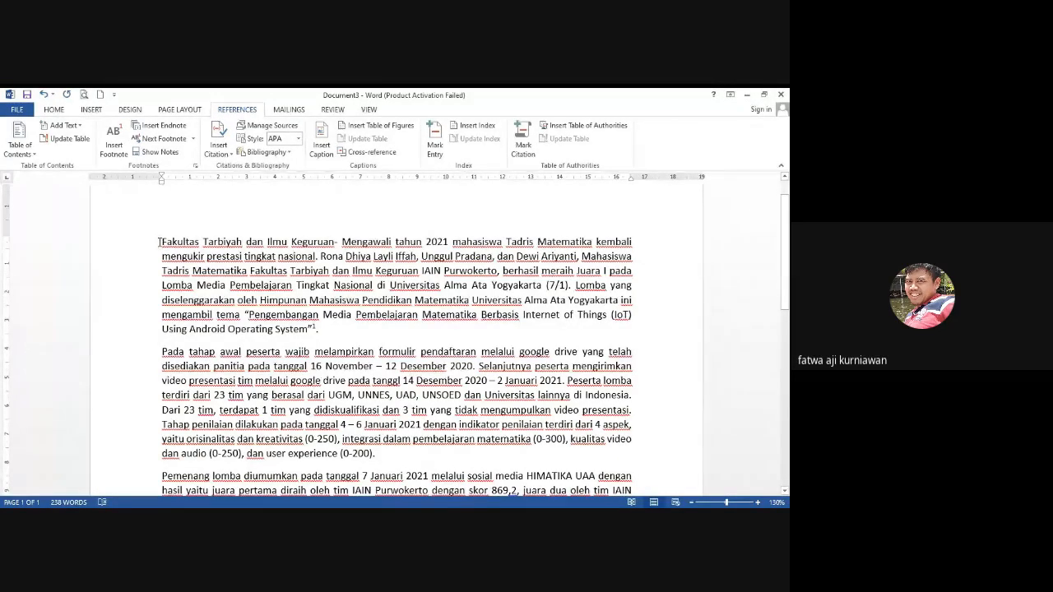
drag(161, 241, 166, 242)
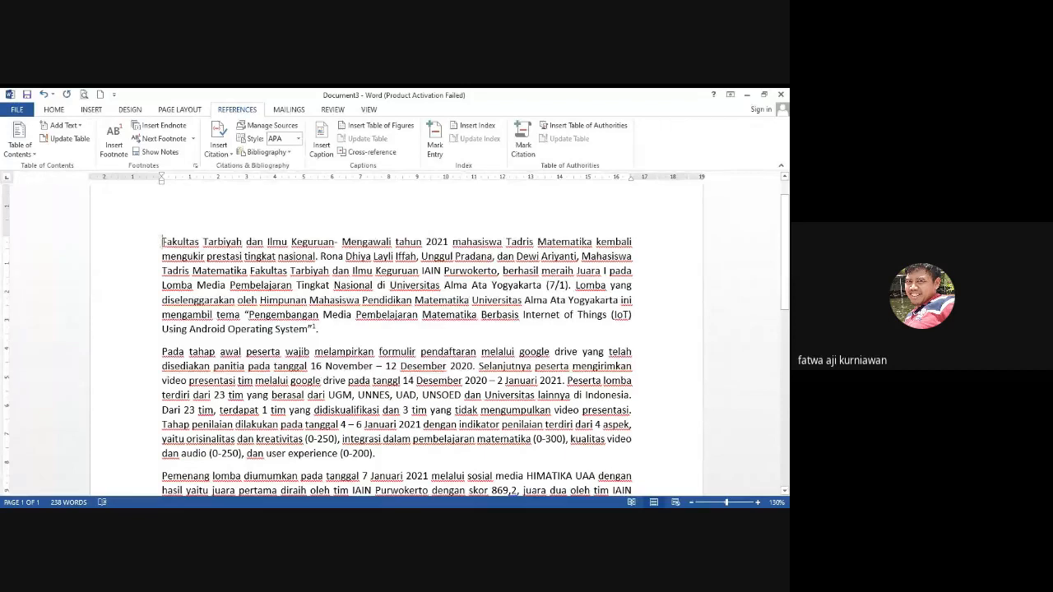
click(183, 276)
drag(162, 242, 165, 242)
click(97, 111)
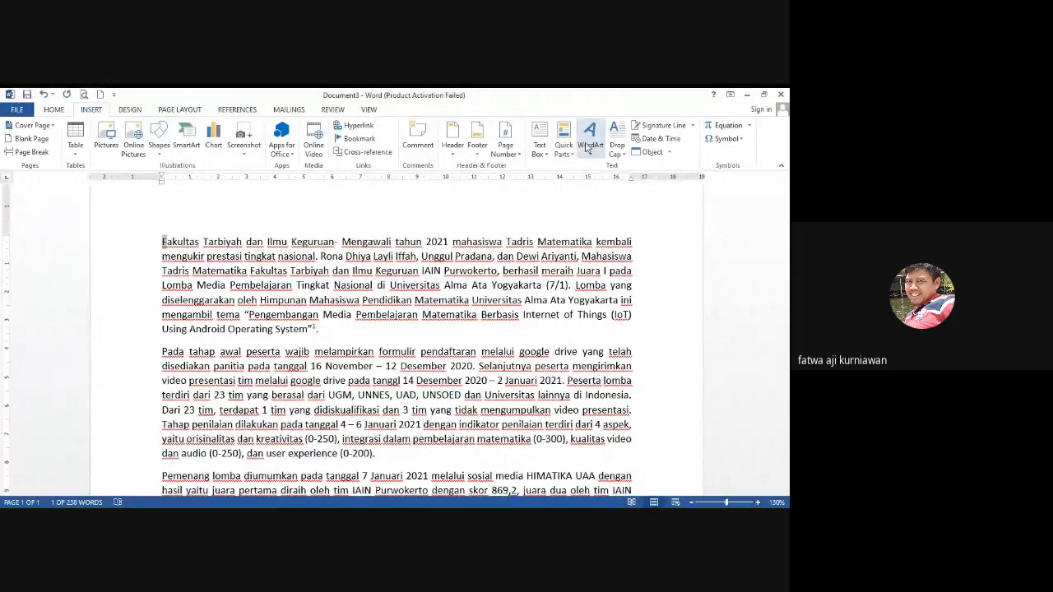
click(621, 152)
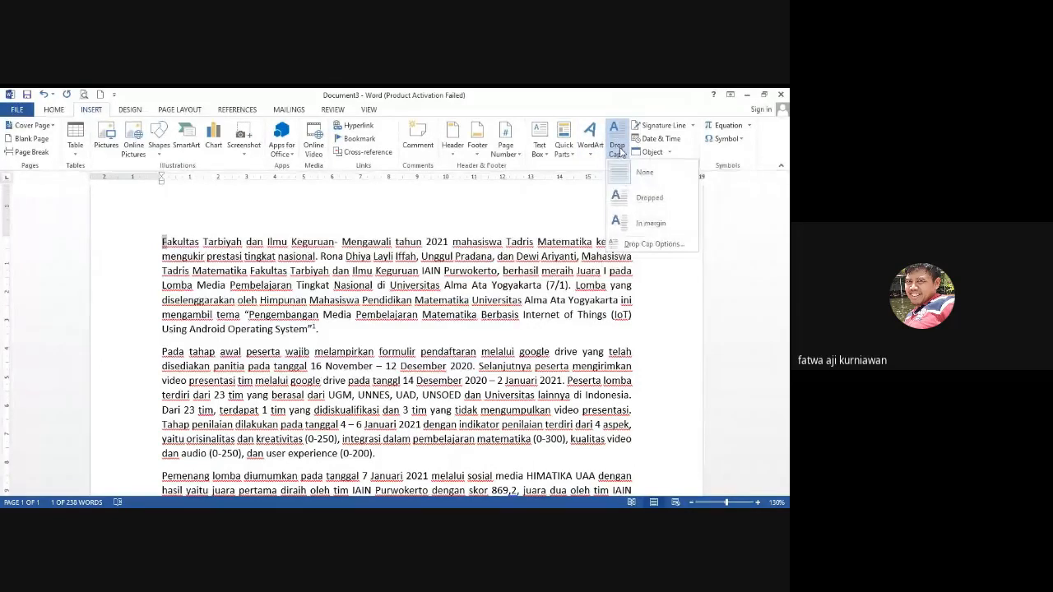
click(653, 244)
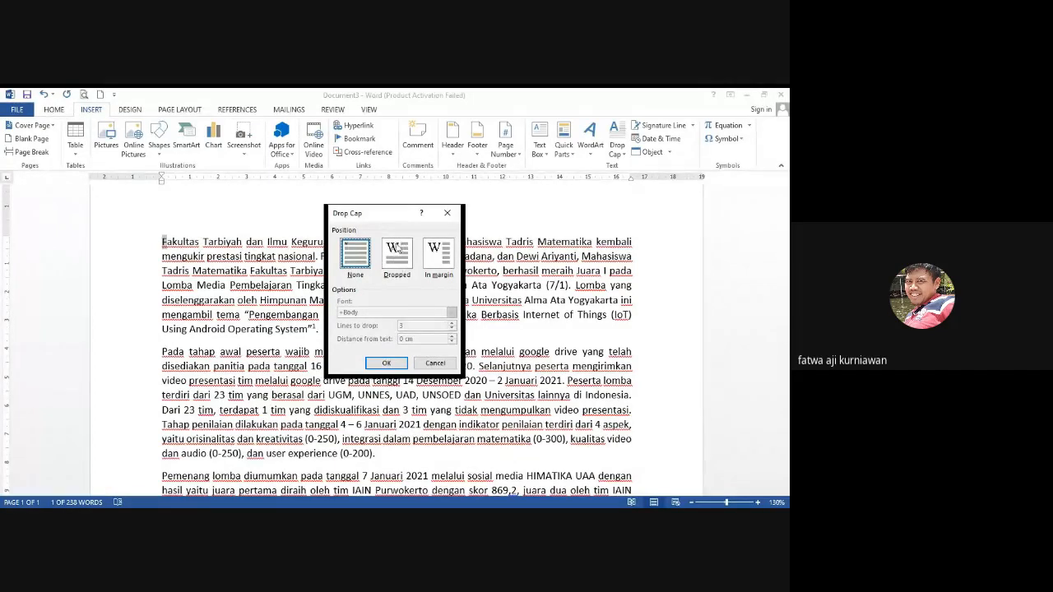
click(397, 255)
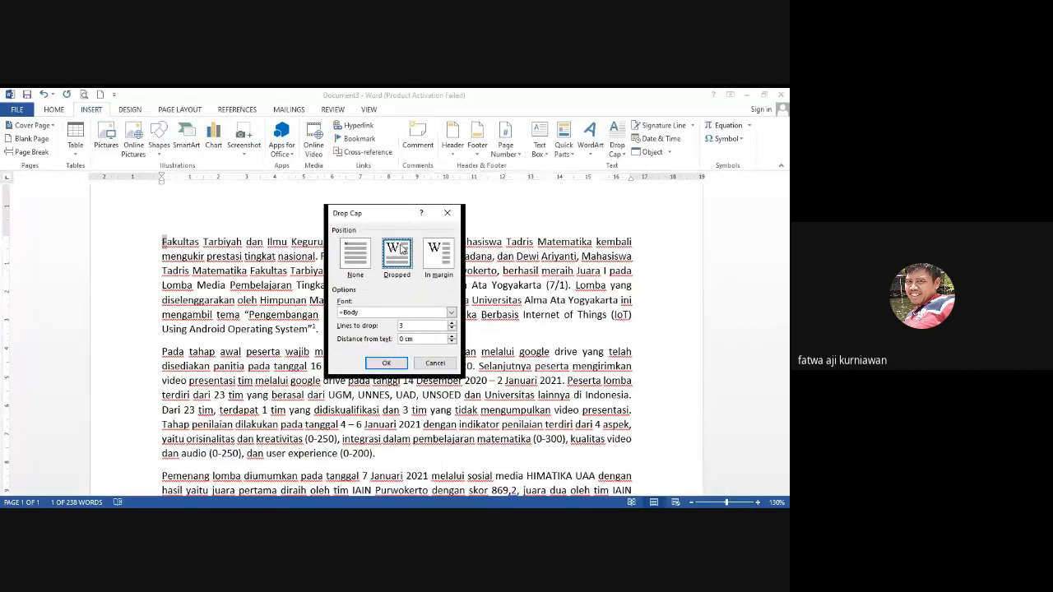
click(452, 315)
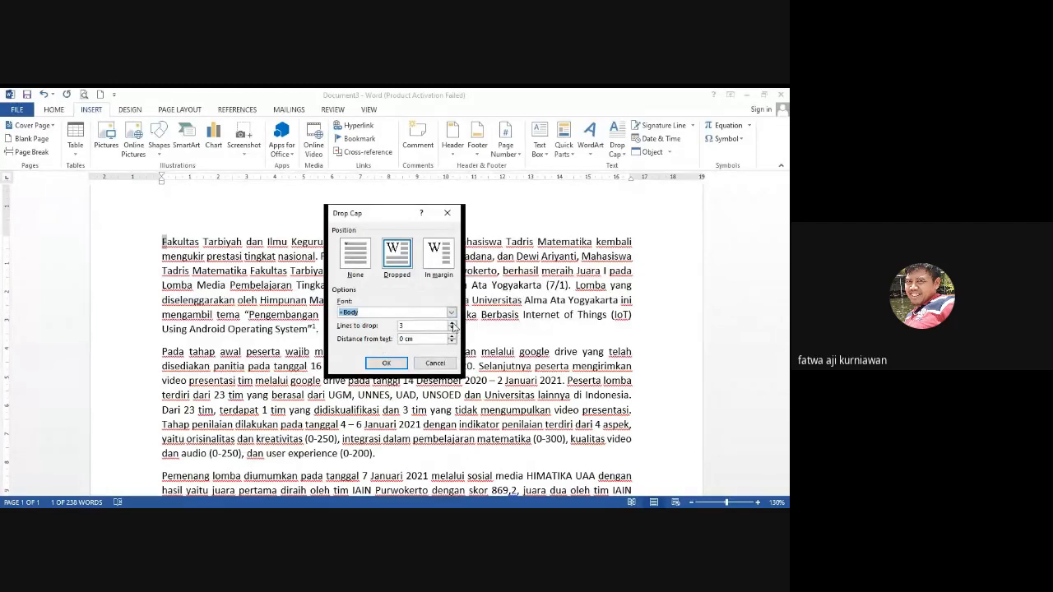
click(452, 324)
click(451, 324)
click(451, 338)
click(386, 365)
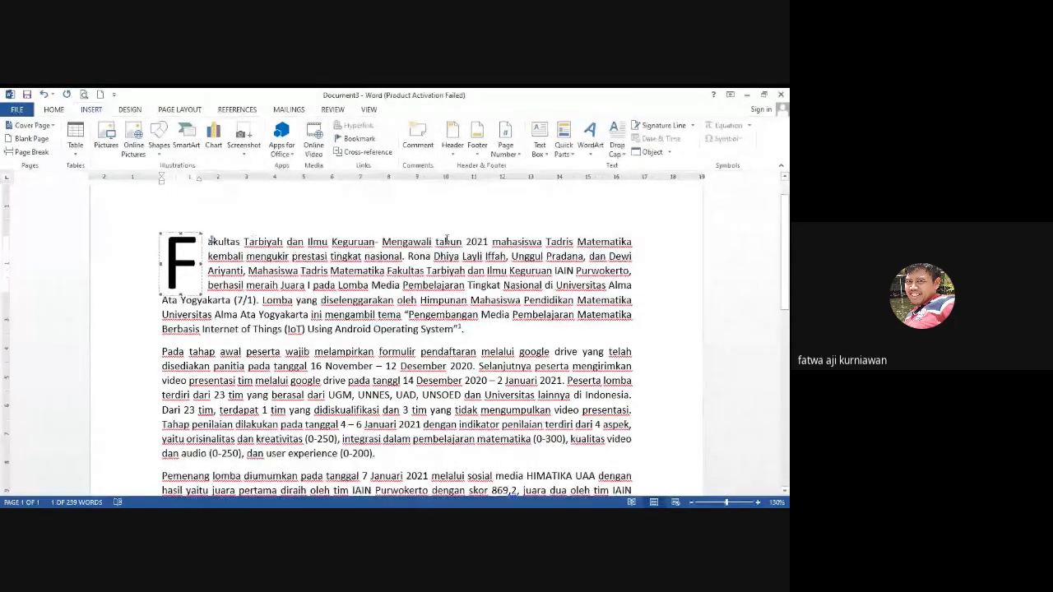
- Reduce the distance between the drop cap F and the paragraph text to 0 cm
click(617, 145)
click(638, 247)
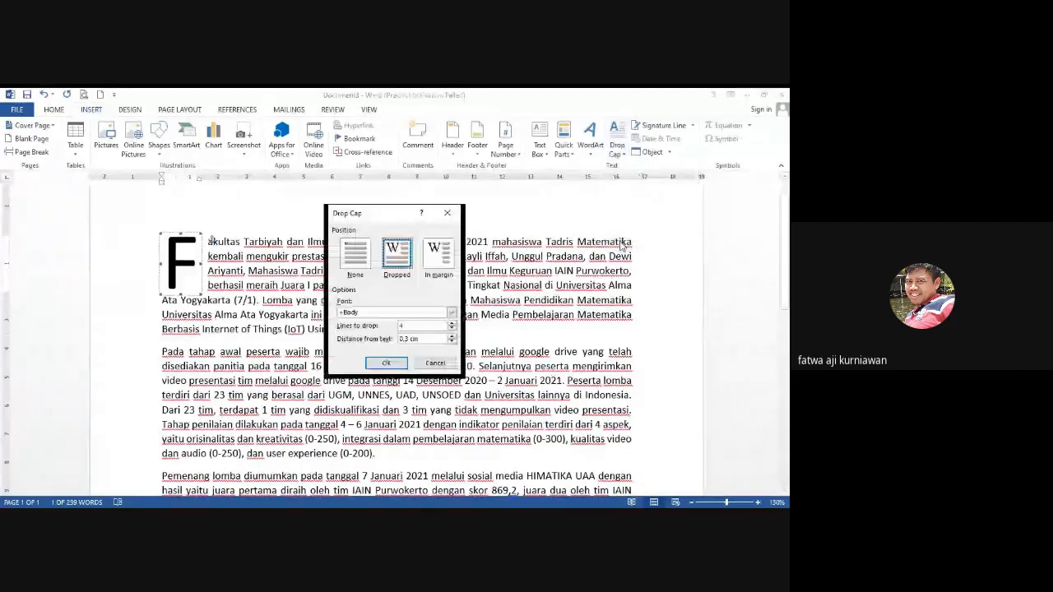
click(452, 342)
click(452, 341)
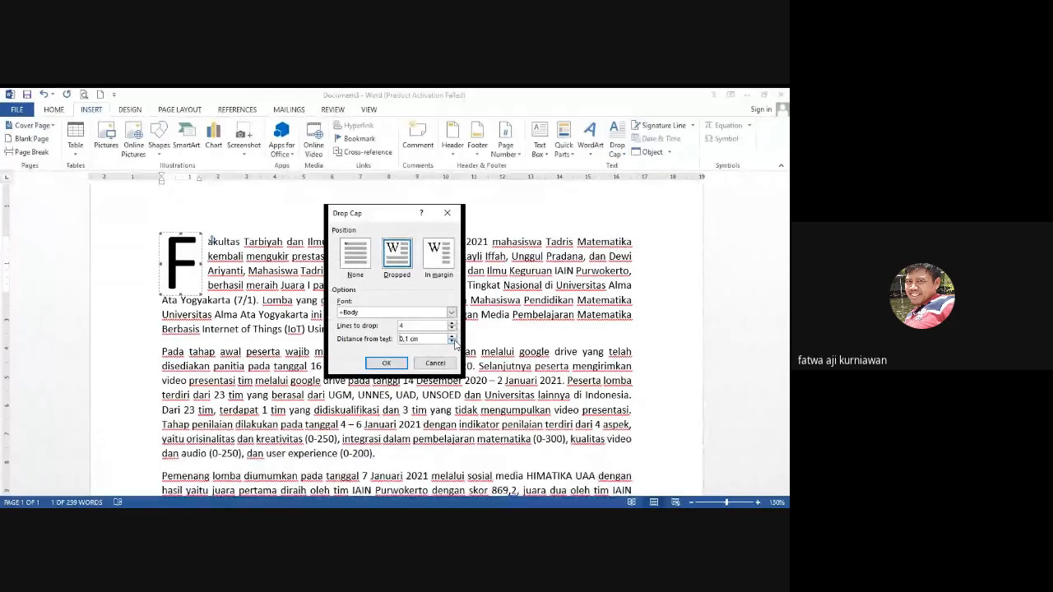
click(452, 341)
click(391, 363)
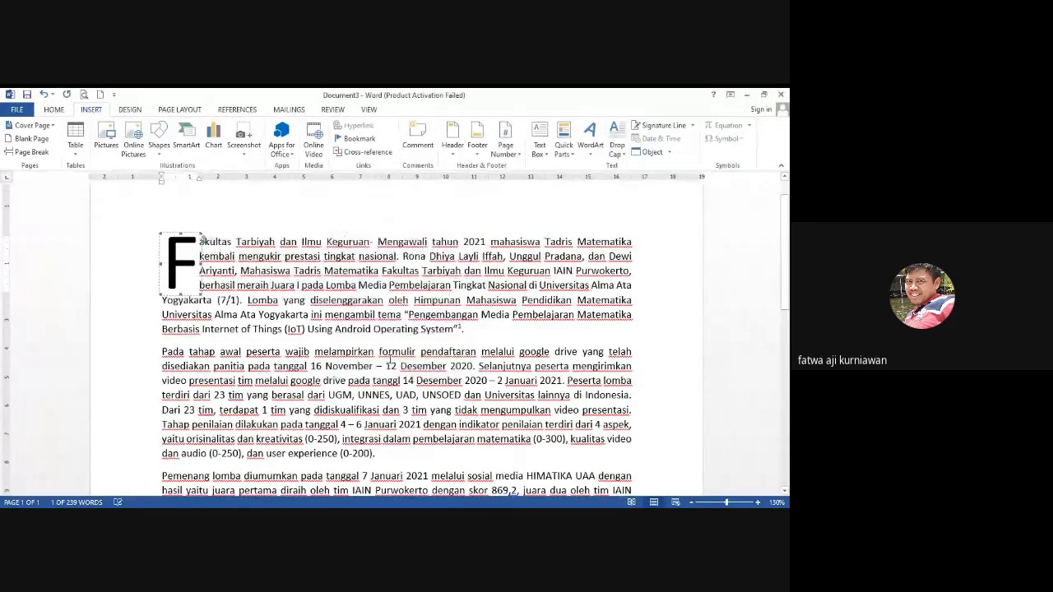
click(200, 244)
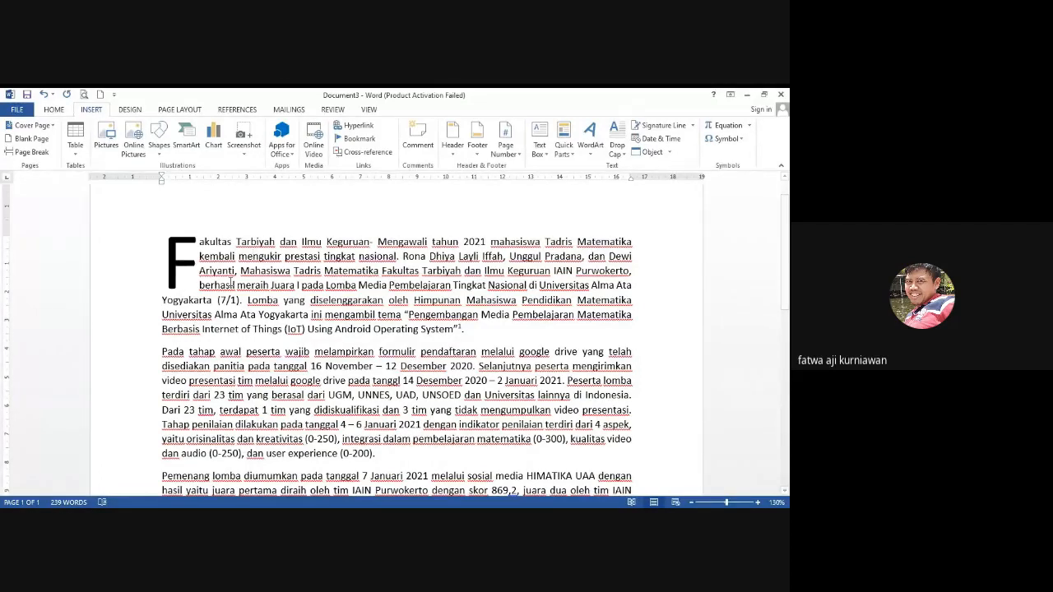
- Look through the article from the drop cap down to the footnote and back to the second paragraph
scroll(231, 282, down, 2)
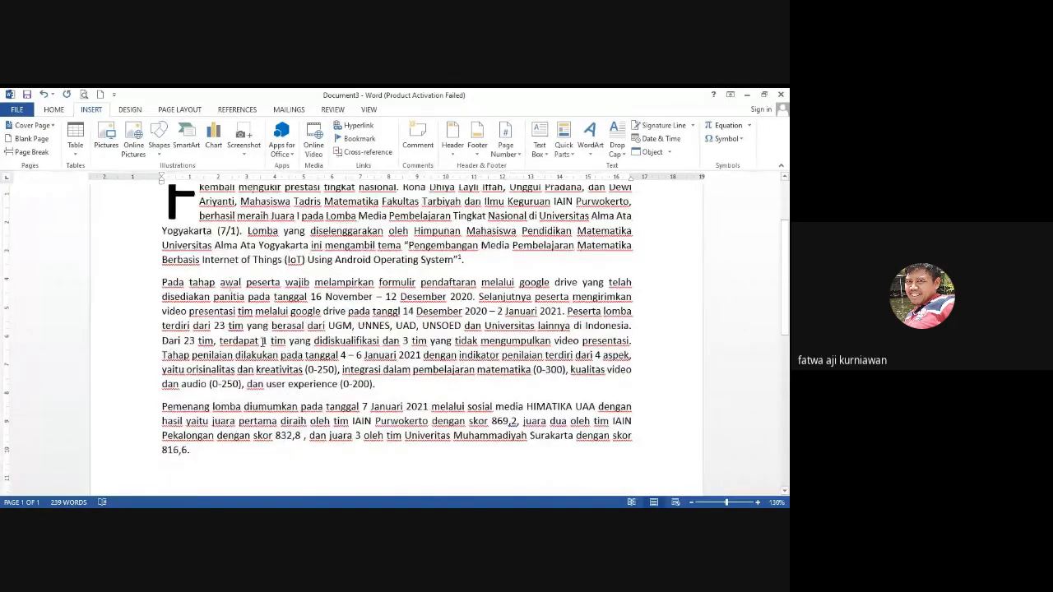
scroll(264, 342, down, 10)
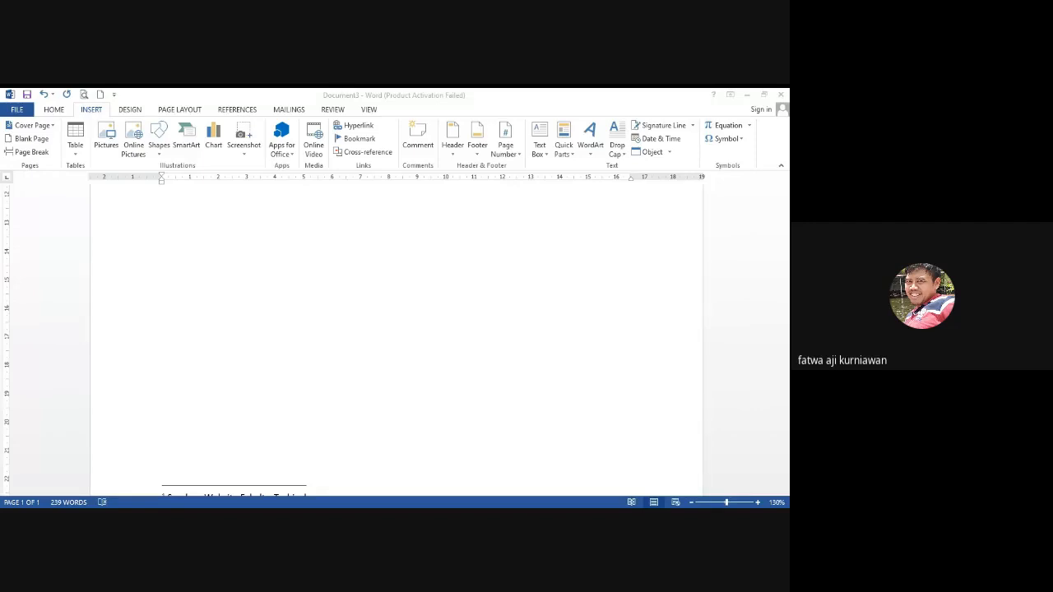
scroll(450, 430, up, 10)
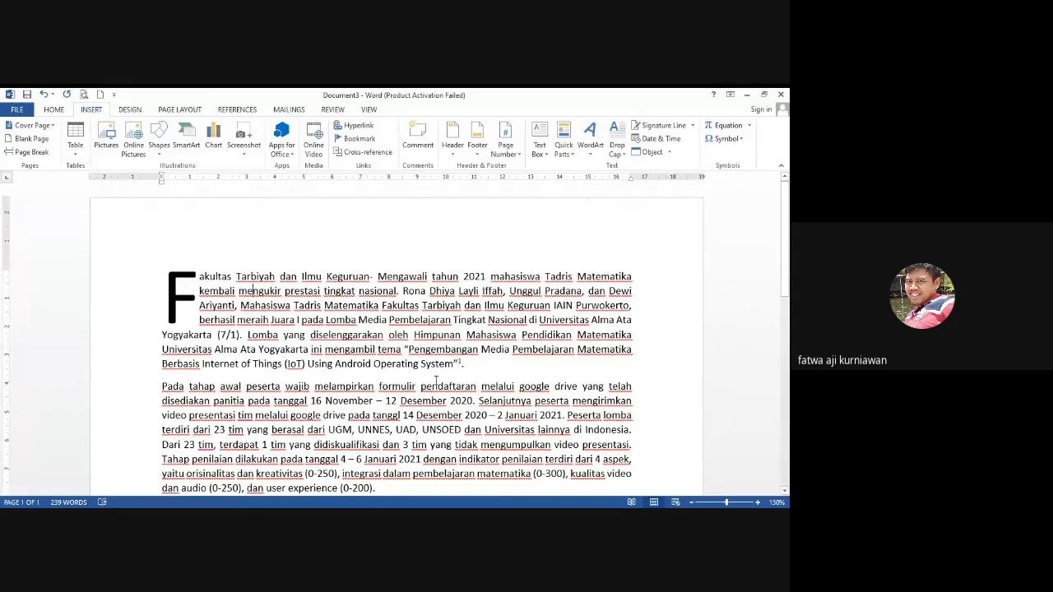
scroll(436, 380, down, 3)
scroll(436, 380, up, 1)
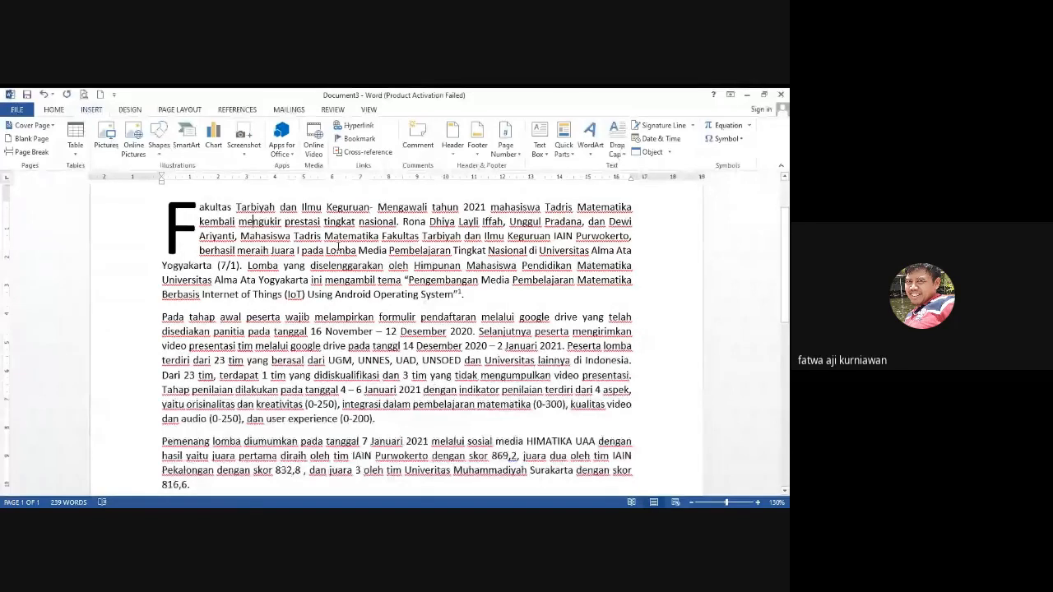
click(337, 247)
click(162, 317)
drag(162, 317, 183, 318)
click(223, 346)
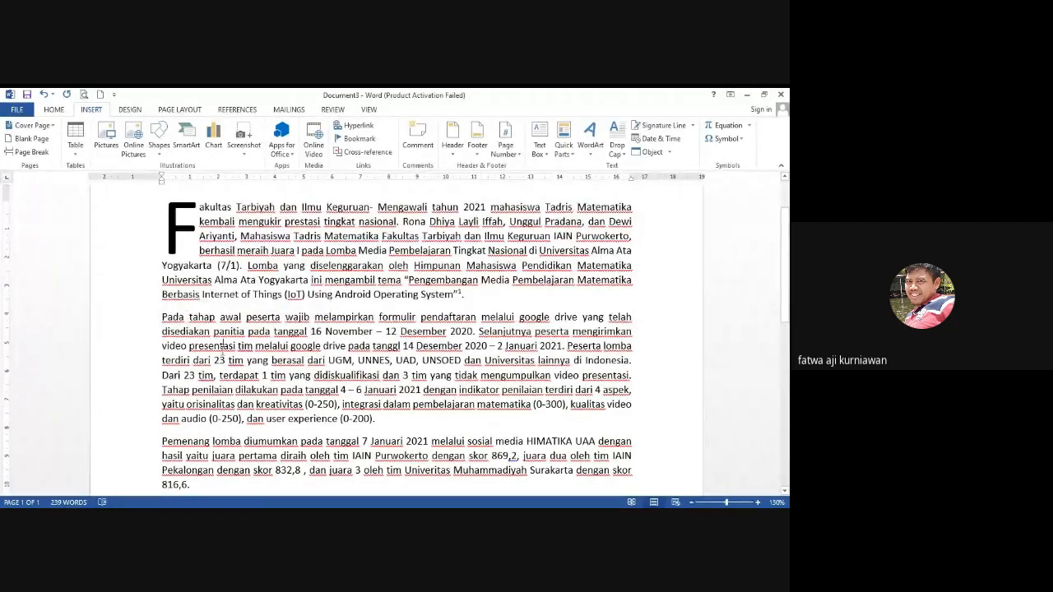
- Choose a two-column layout with equal column widths for the selected text of the second paragraph
drag(162, 319, 377, 422)
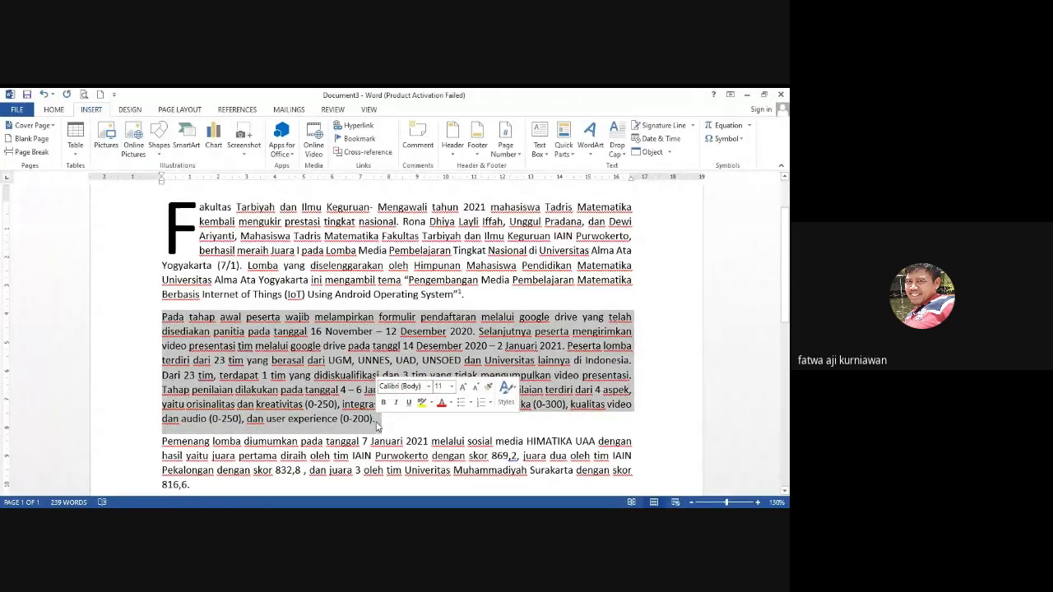
click(179, 109)
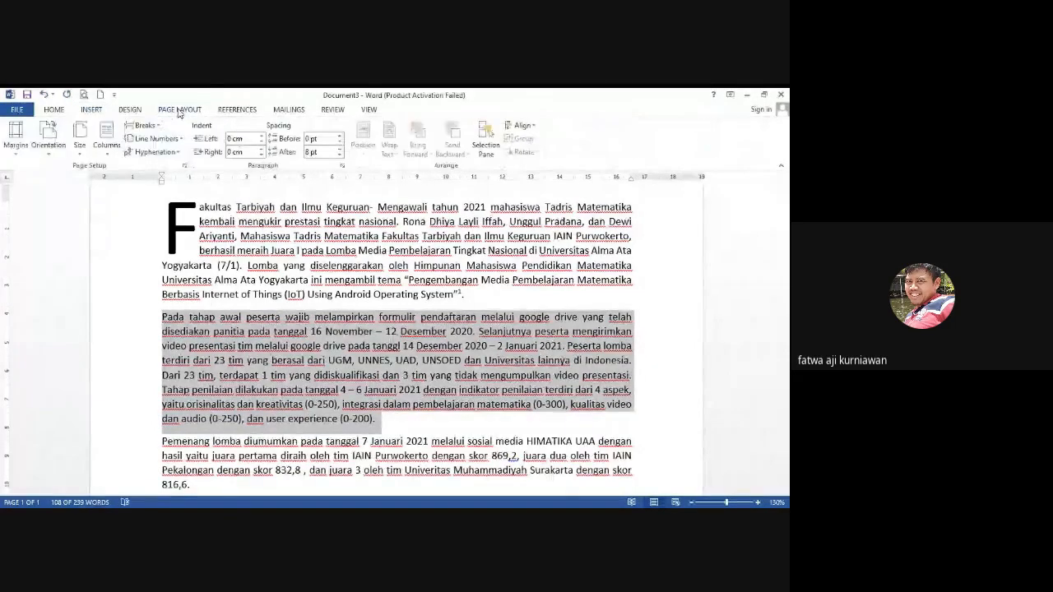
click(114, 153)
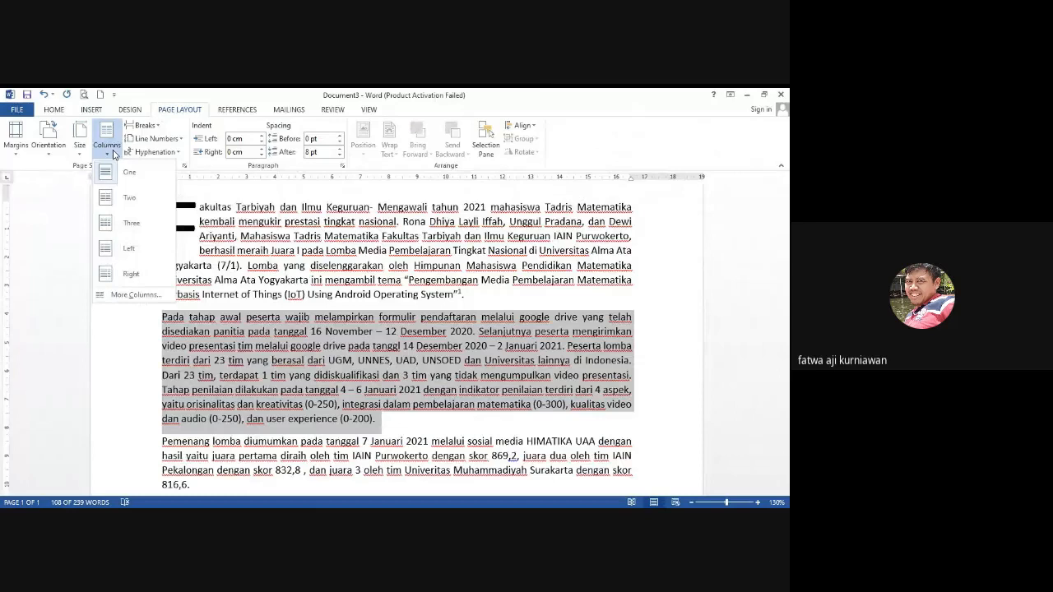
click(145, 297)
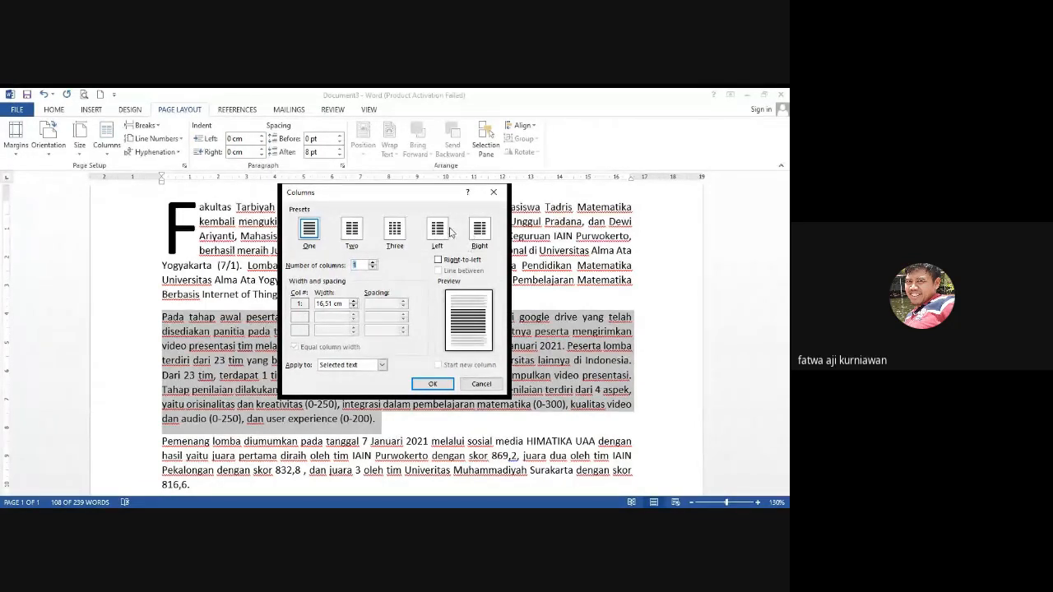
click(352, 231)
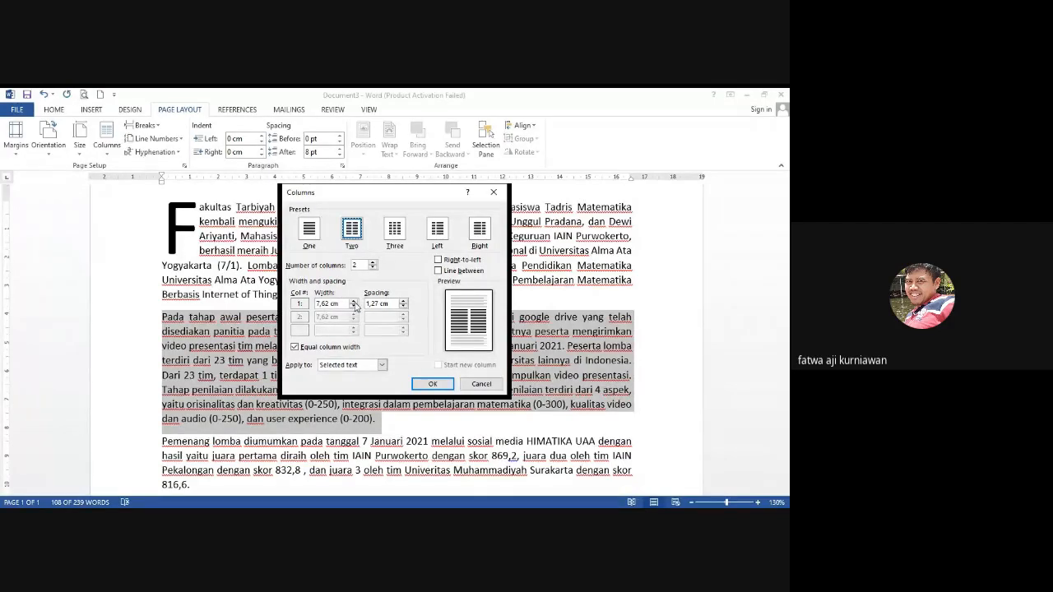
- Try different column width and spacing values and apply the two-column layout to the second paragraph
click(354, 302)
click(354, 302)
click(354, 302)
click(354, 307)
click(354, 307)
click(354, 307)
click(402, 301)
click(402, 301)
click(402, 301)
click(402, 302)
click(354, 305)
click(431, 384)
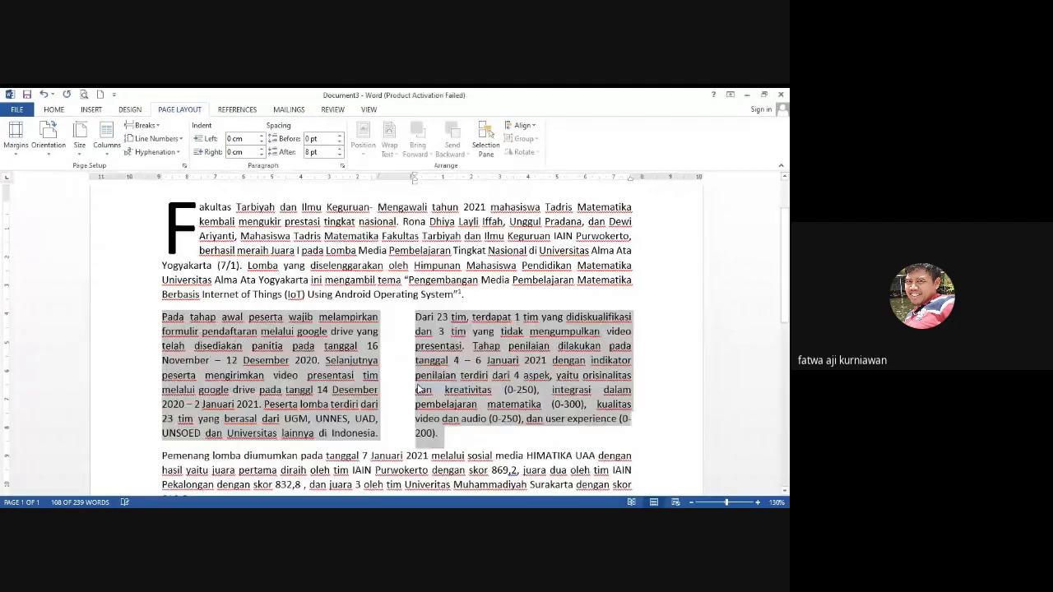
scroll(340, 411, down, 1)
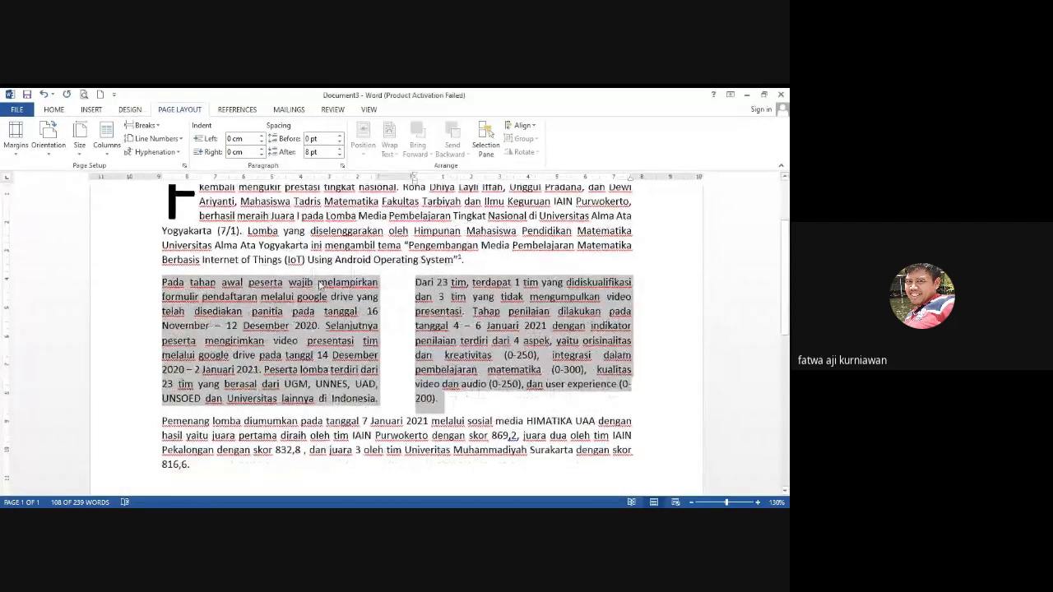
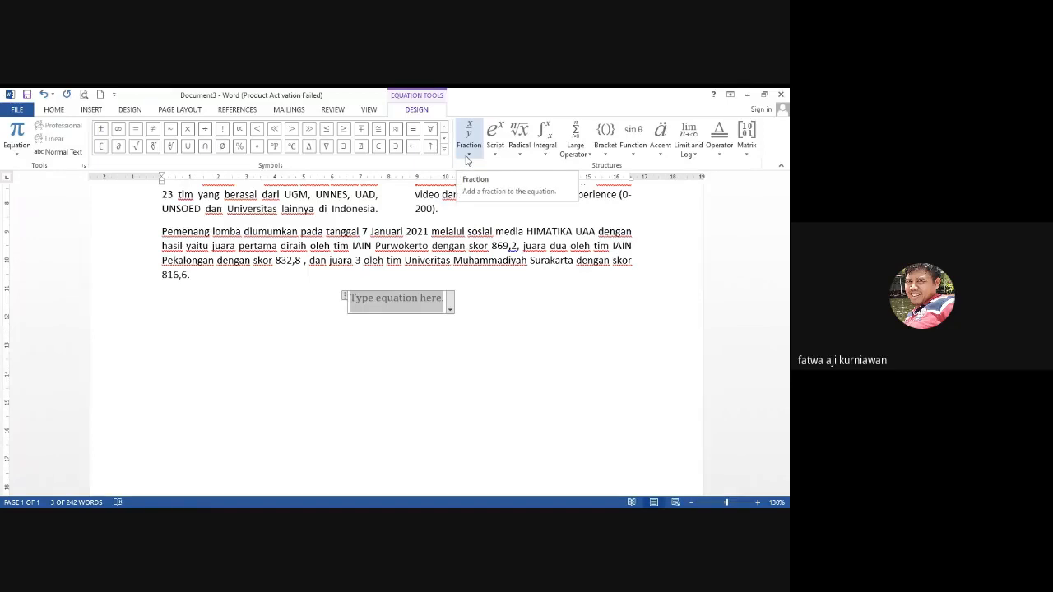
- Examine the fraction, script, radical, integral, large operator, bracket, accent, and limit and log structures available for the empty equation
click(474, 160)
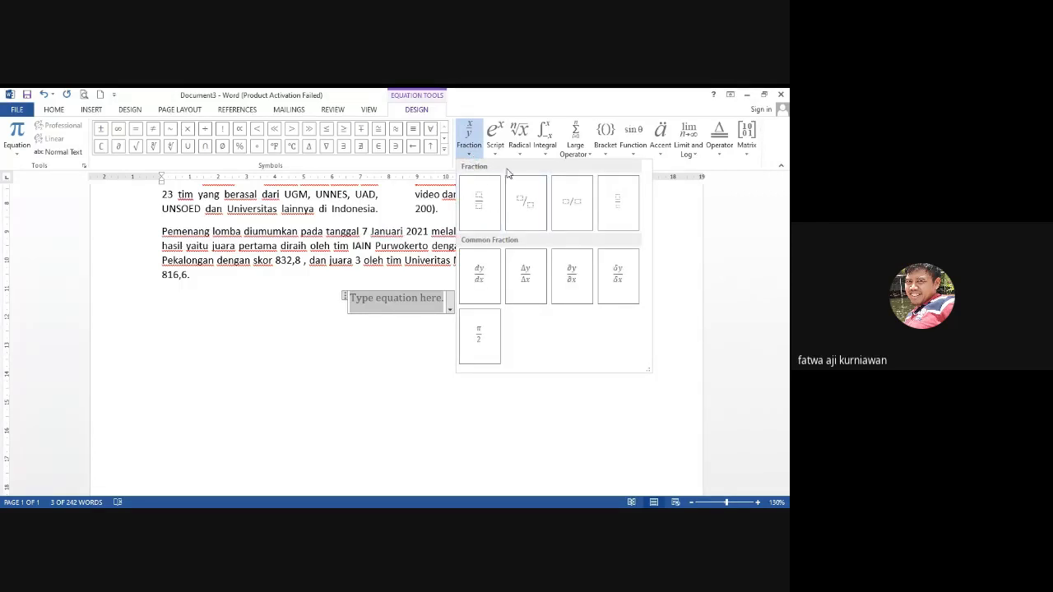
click(495, 152)
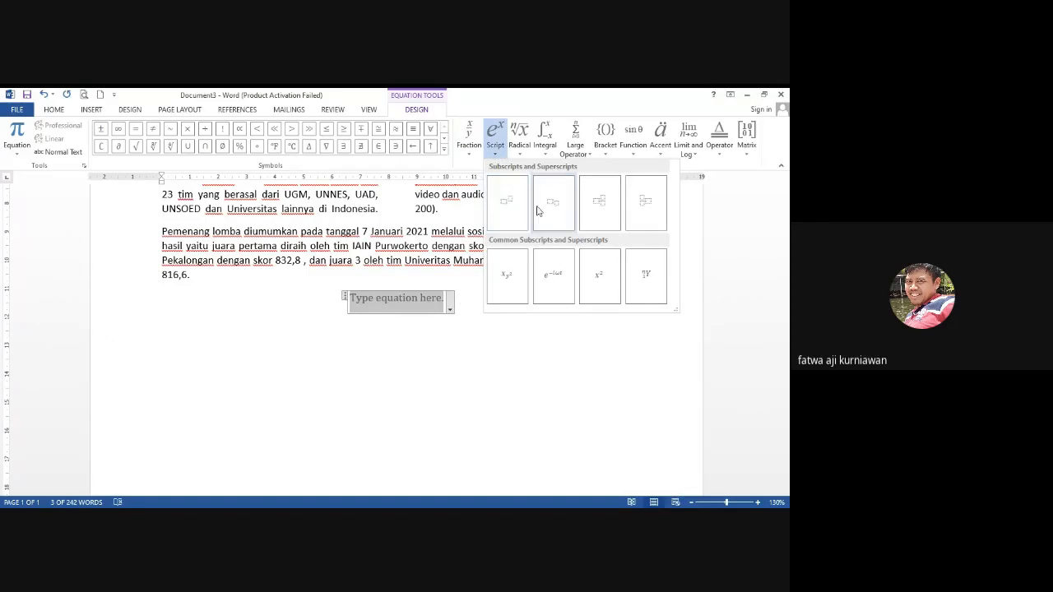
click(519, 153)
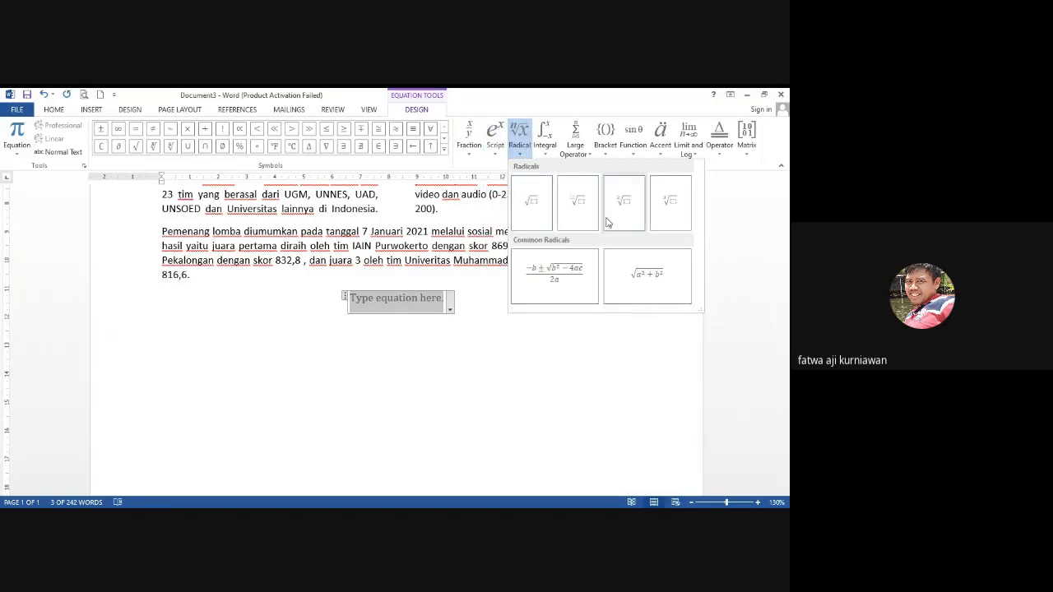
click(549, 156)
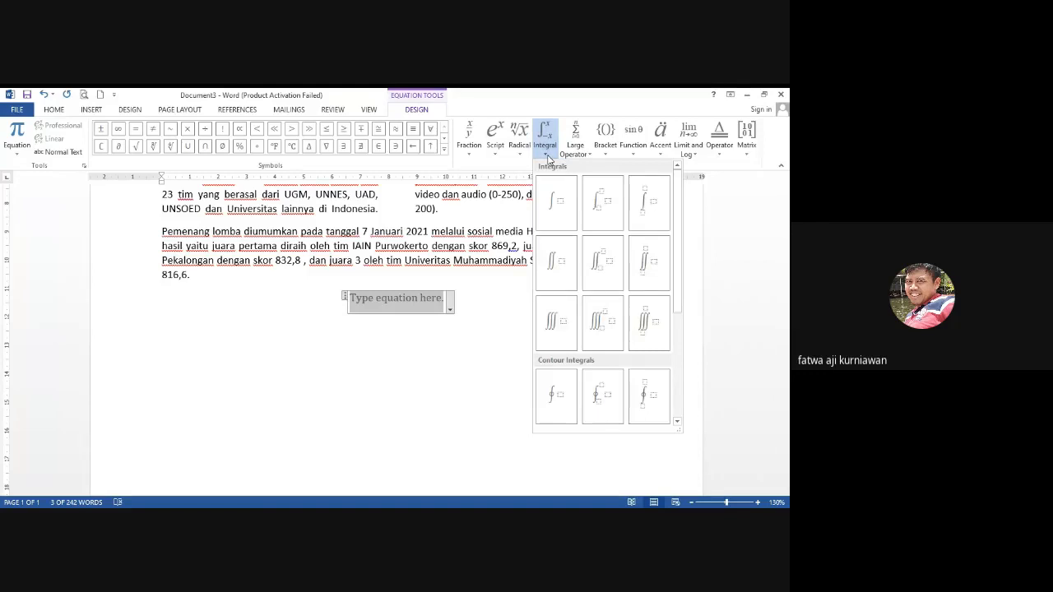
click(587, 156)
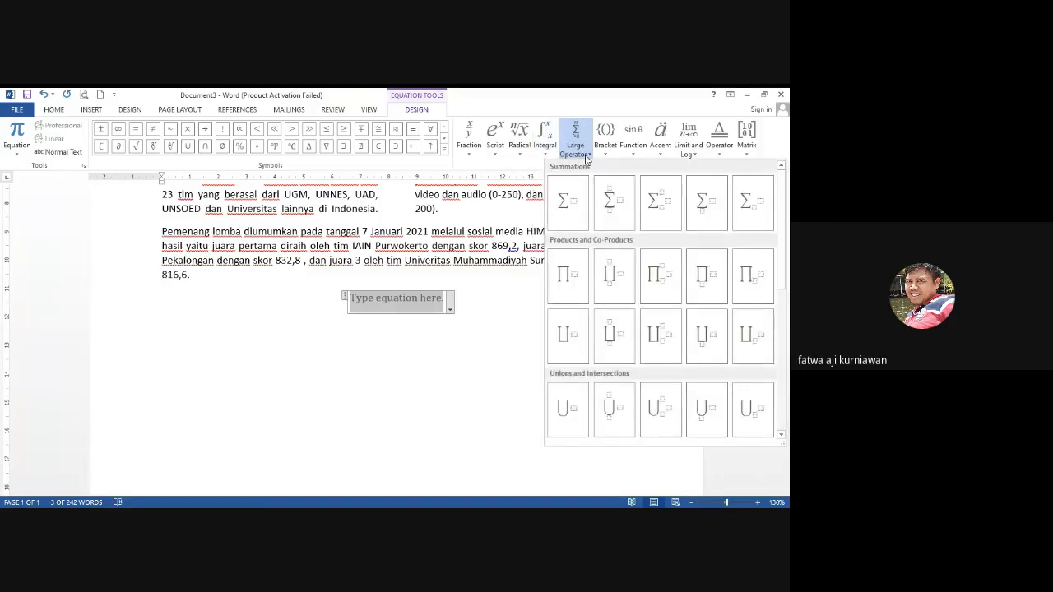
click(603, 156)
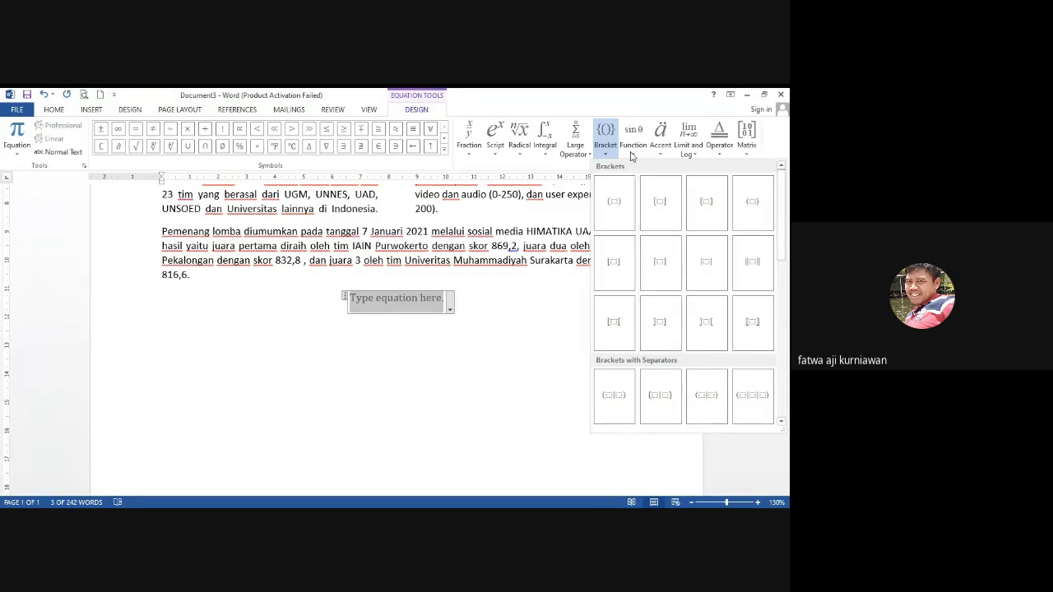
click(663, 149)
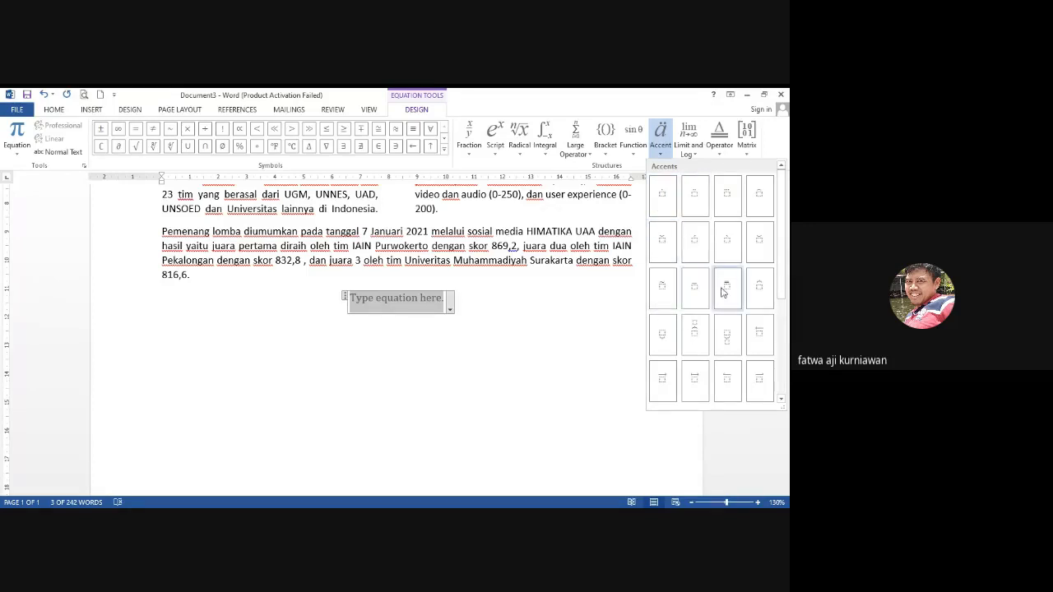
click(693, 153)
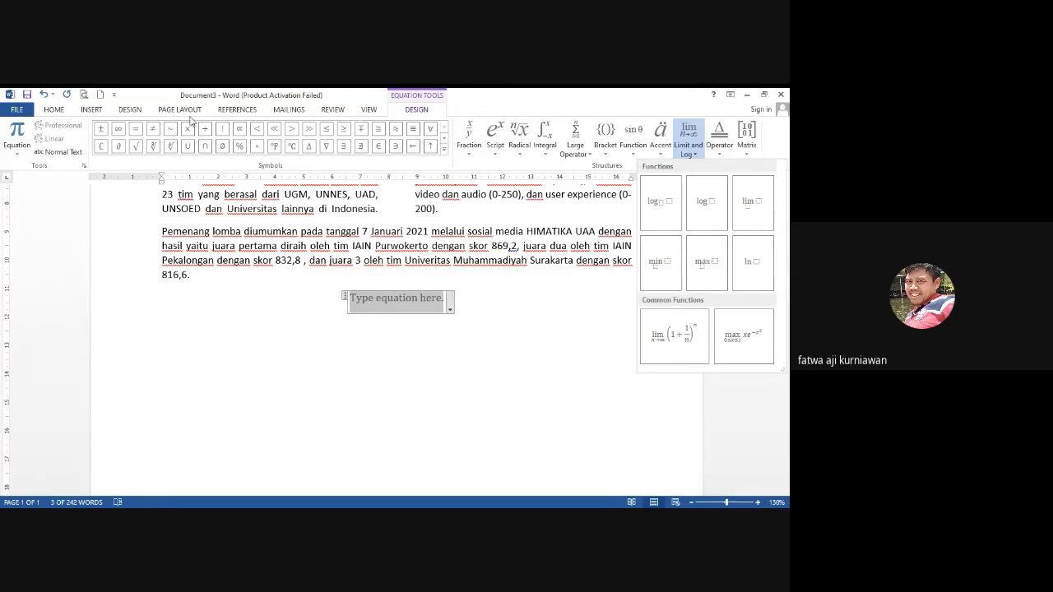
click(411, 303)
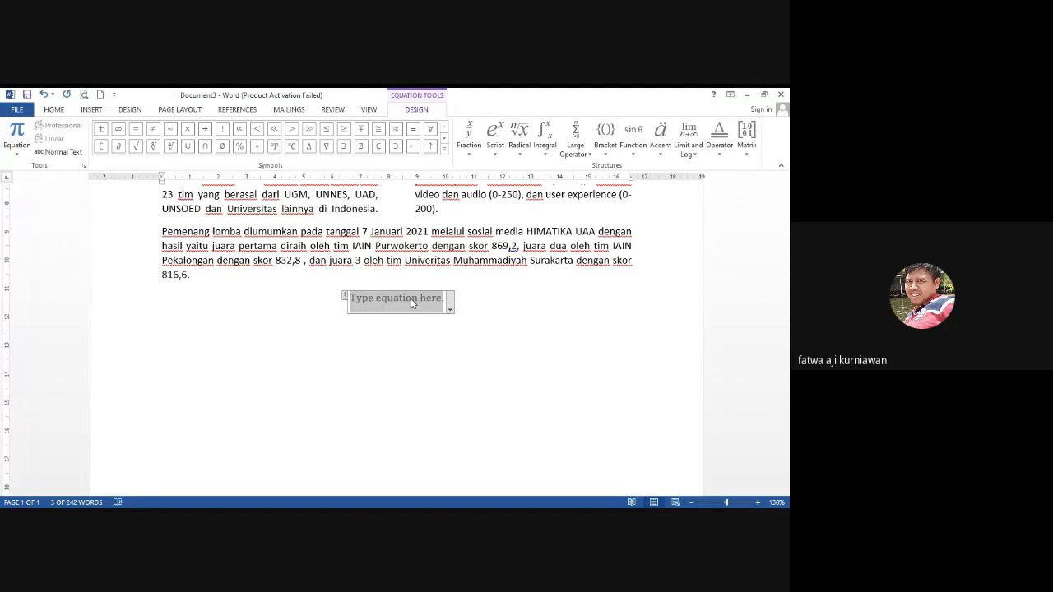
- Build a stacked fraction in the empty equation and insert a radical with degree 4 in its numerator
click(469, 140)
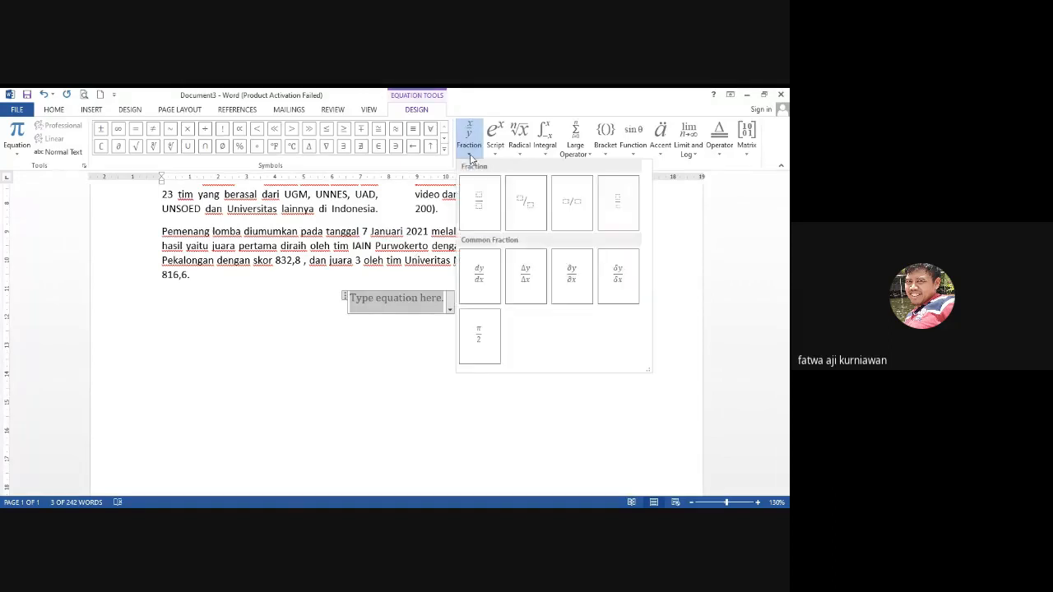
click(481, 202)
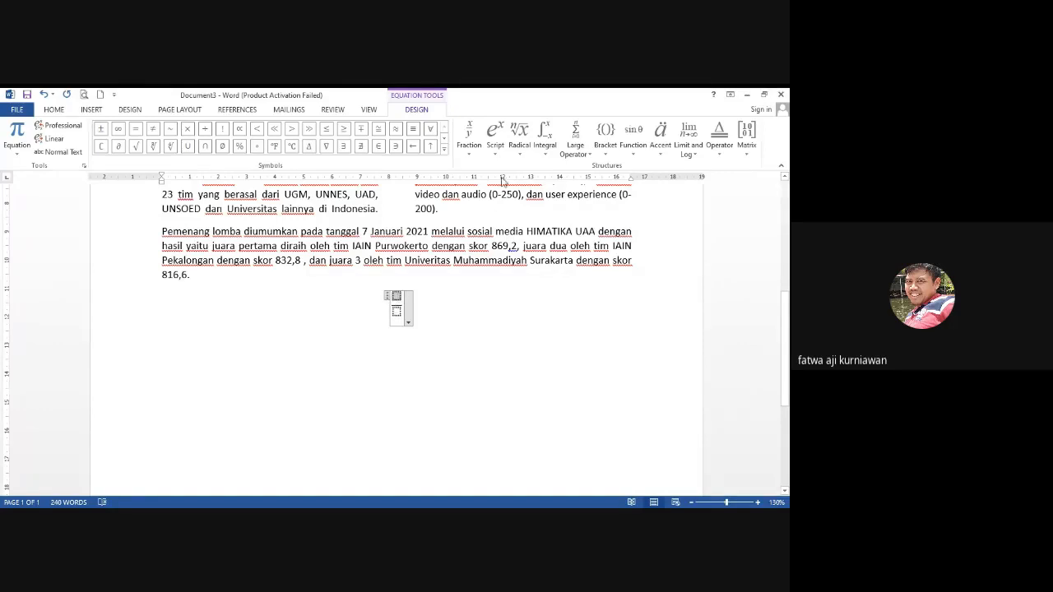
click(518, 154)
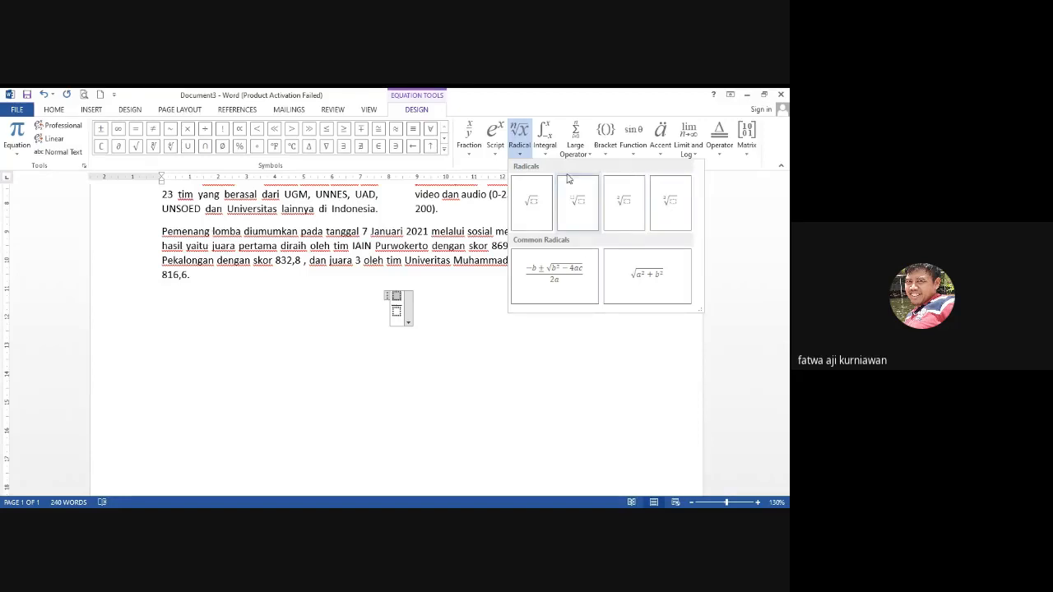
click(584, 204)
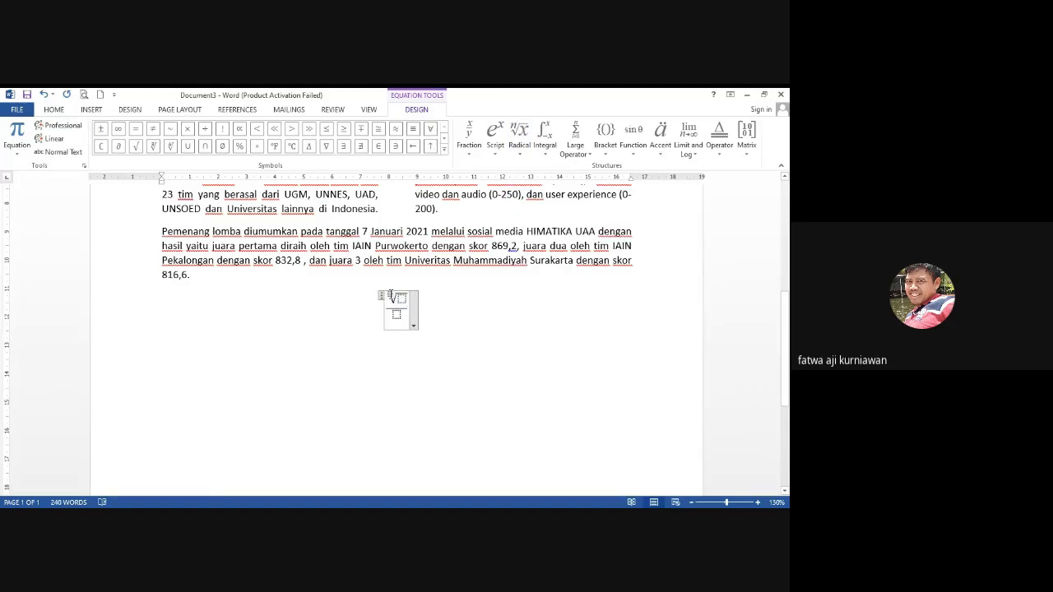
click(399, 297)
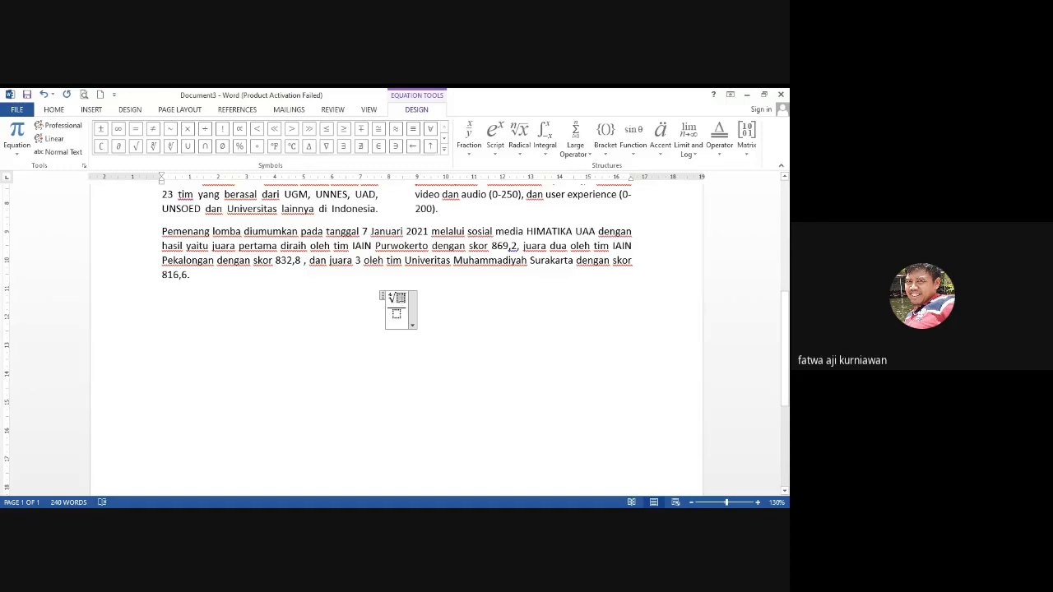
- Fill the radical in the numerator with a superscript structure, using base x and exponent 5
click(495, 140)
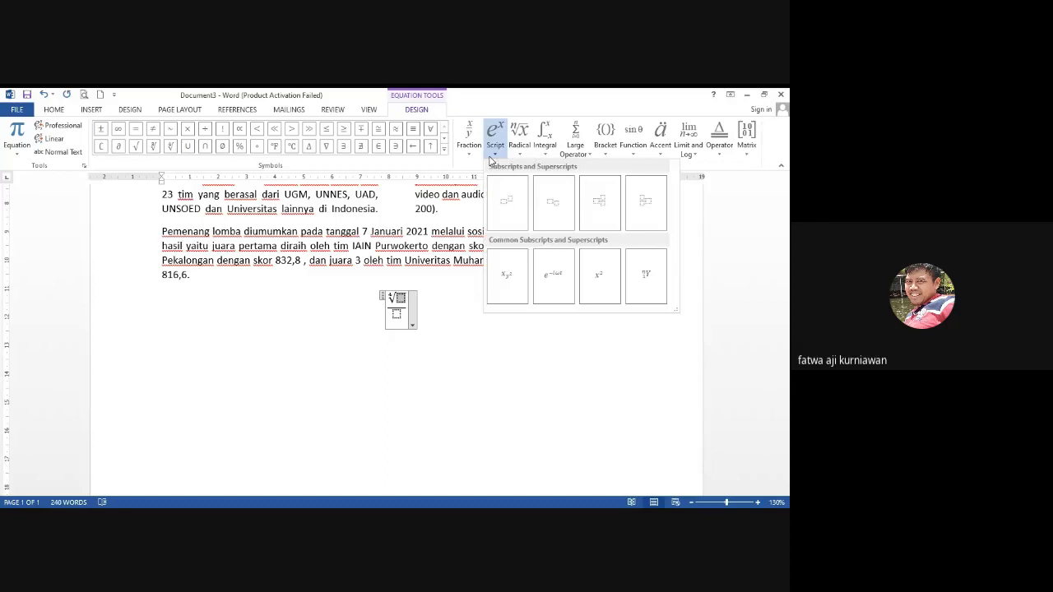
click(507, 202)
click(396, 302)
text(x−)
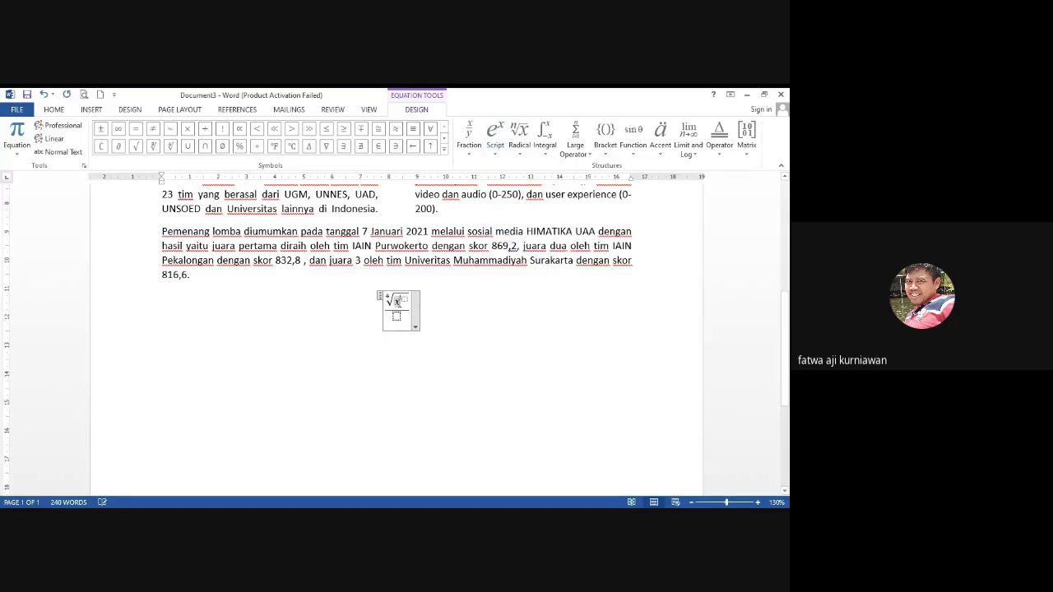
text(5)
key(BackSpace)
click(404, 299)
text(5)
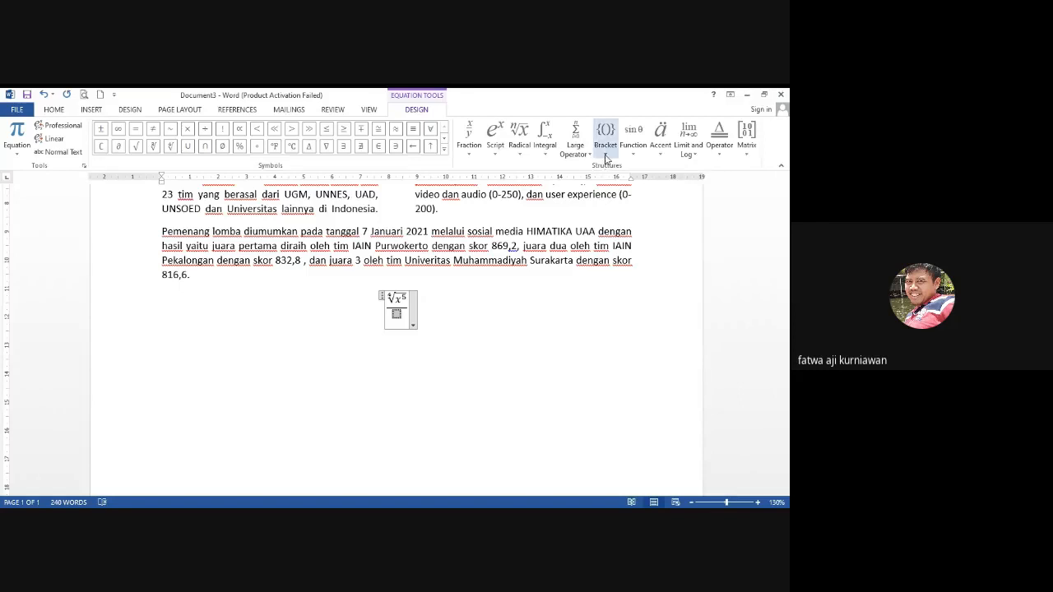
- Fill the fraction's denominator with a superscript structure, using the parenthesised base (2x + 3) and exponent 2
click(496, 153)
click(513, 207)
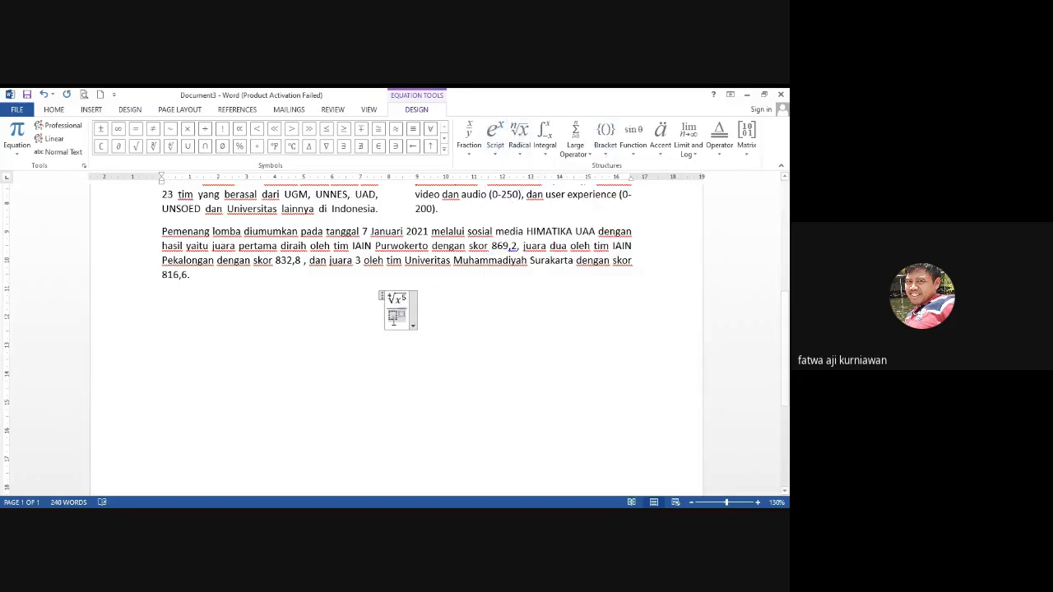
click(605, 136)
click(617, 206)
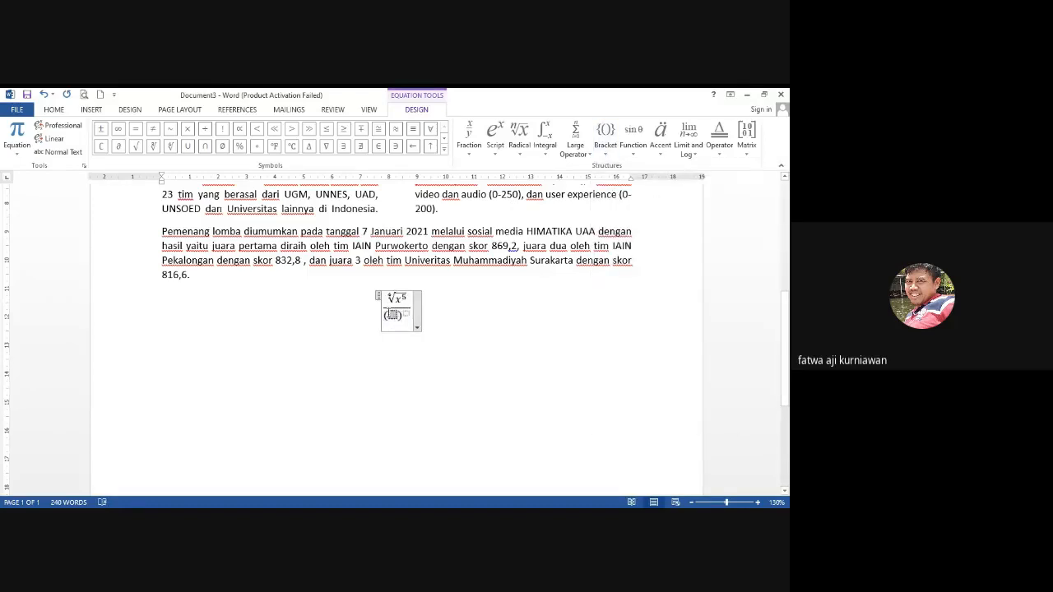
text(x )
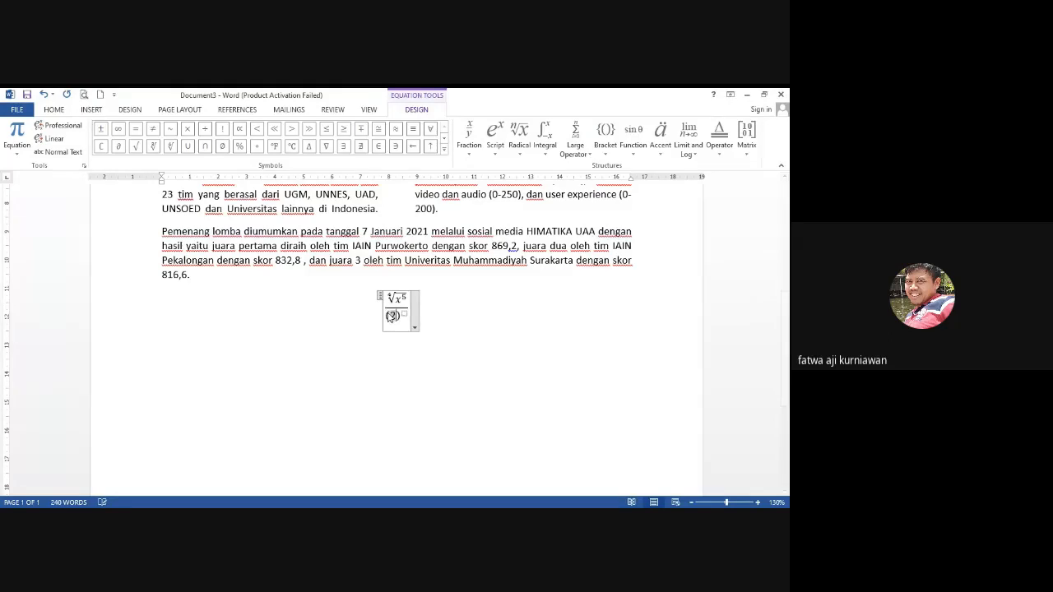
text(+ 3))
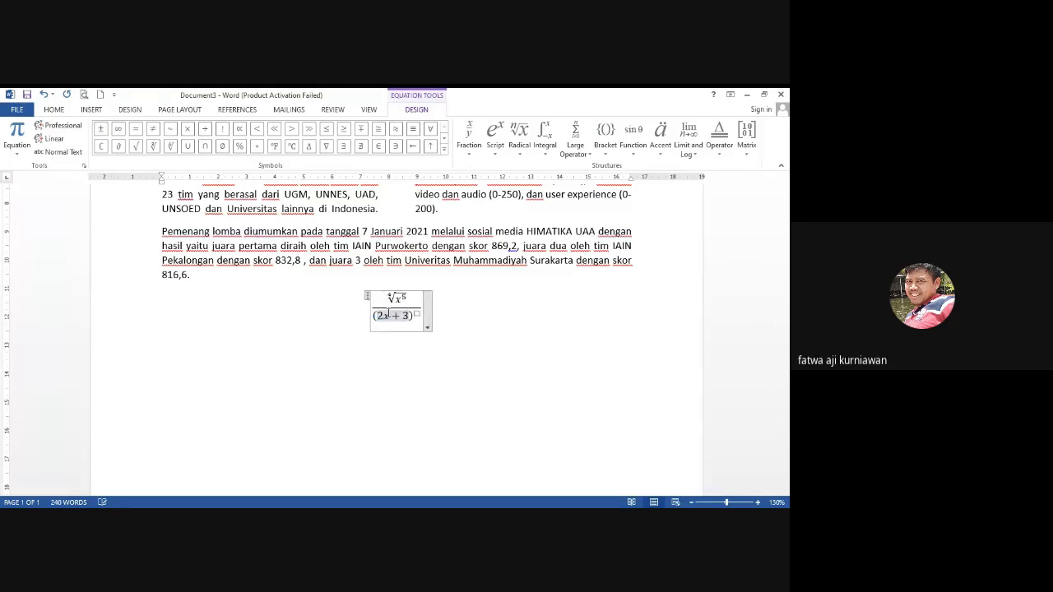
text(^)
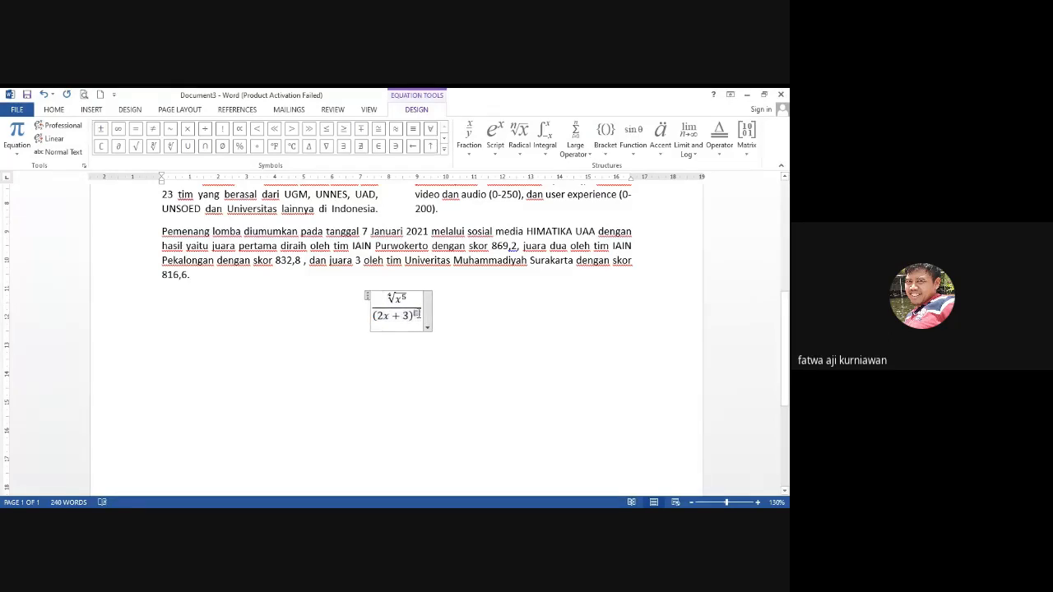
text(2)
click(486, 327)
click(408, 315)
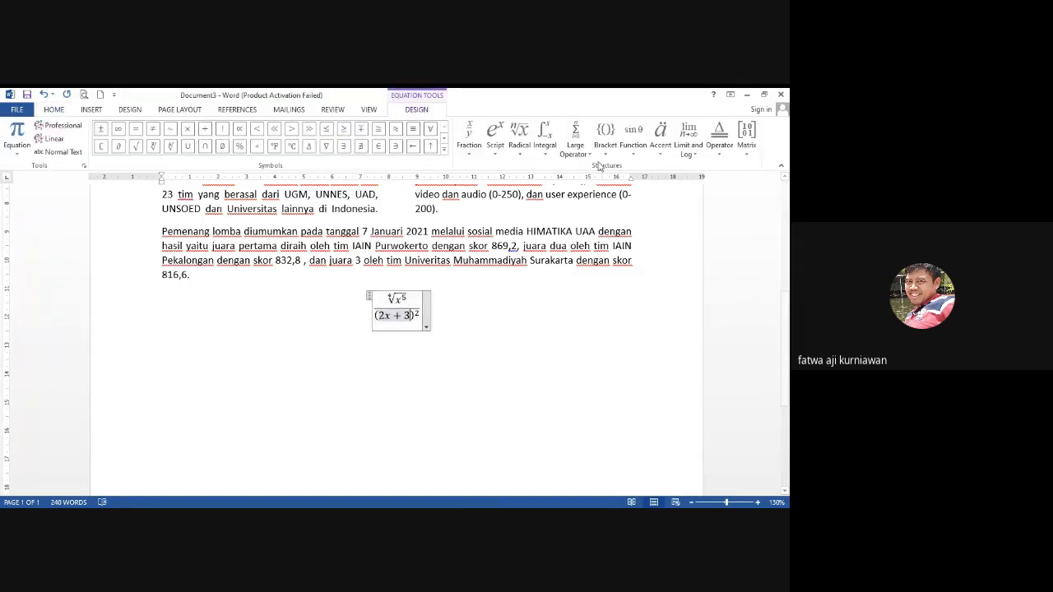
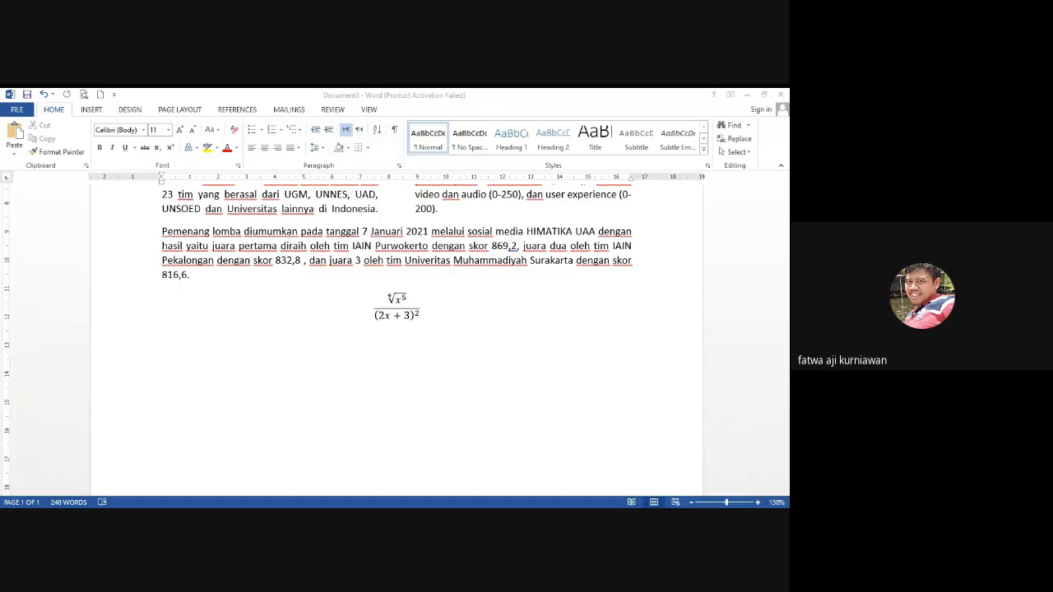
- Look over the finished equation, the paragraph above it and the footnote at the end of the page
click(551, 466)
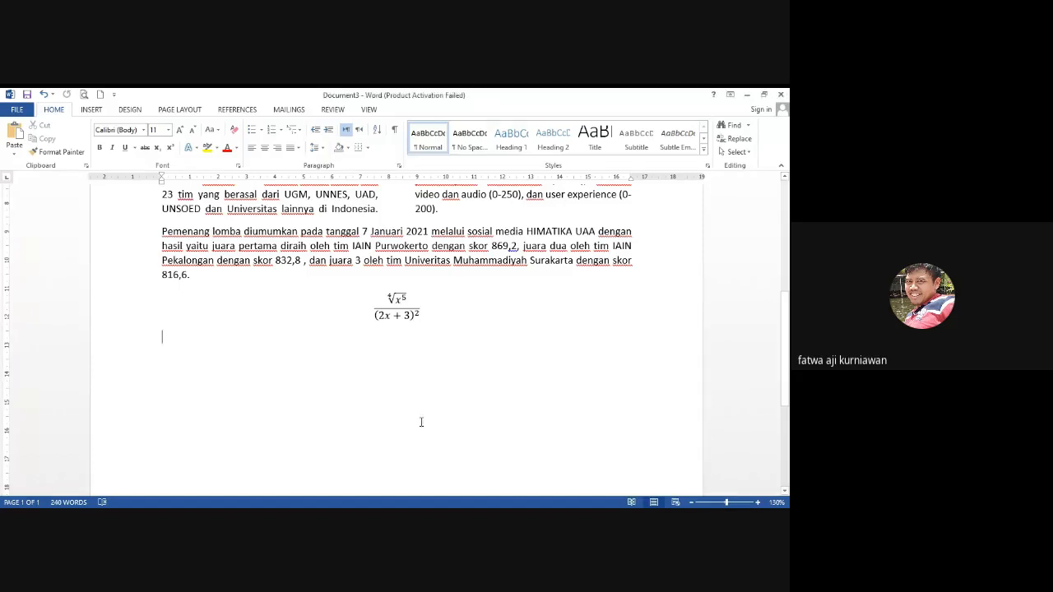
scroll(374, 412, down, 3)
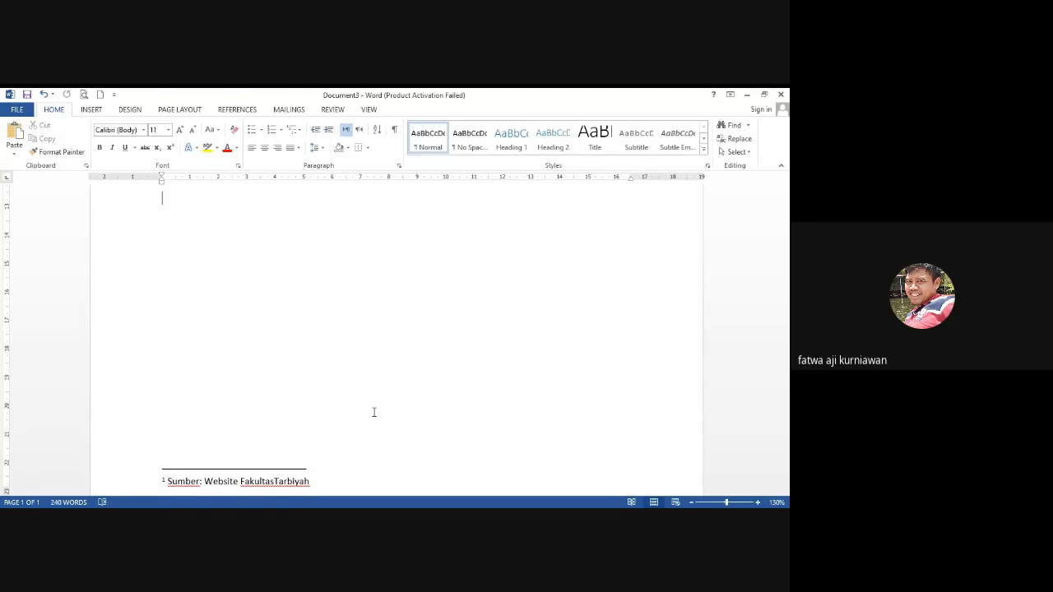
scroll(449, 329, up, 3)
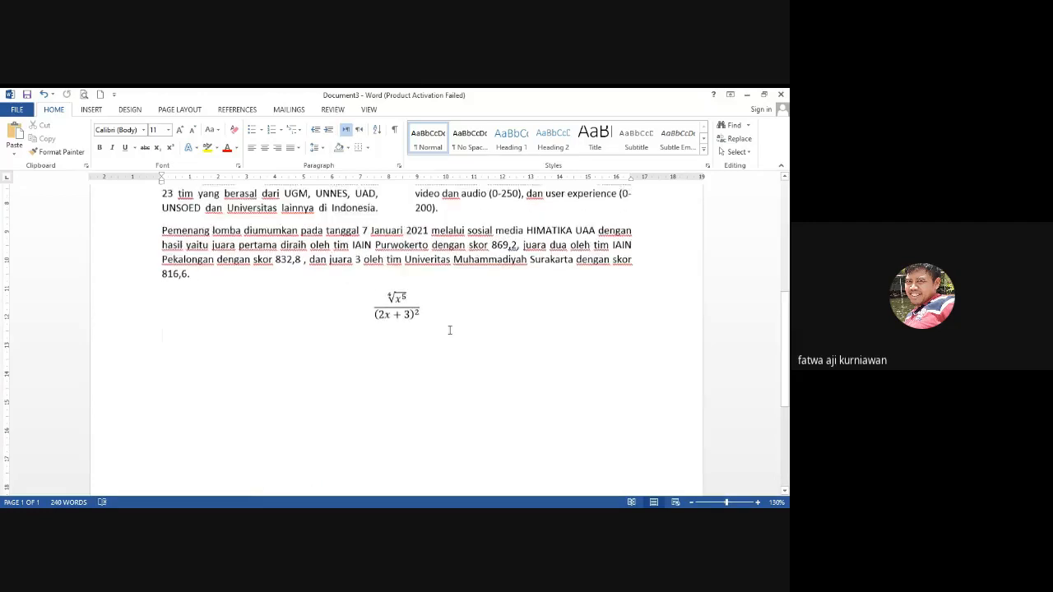
scroll(449, 330, up, 2)
scroll(450, 329, down, 4)
scroll(453, 329, up, 1)
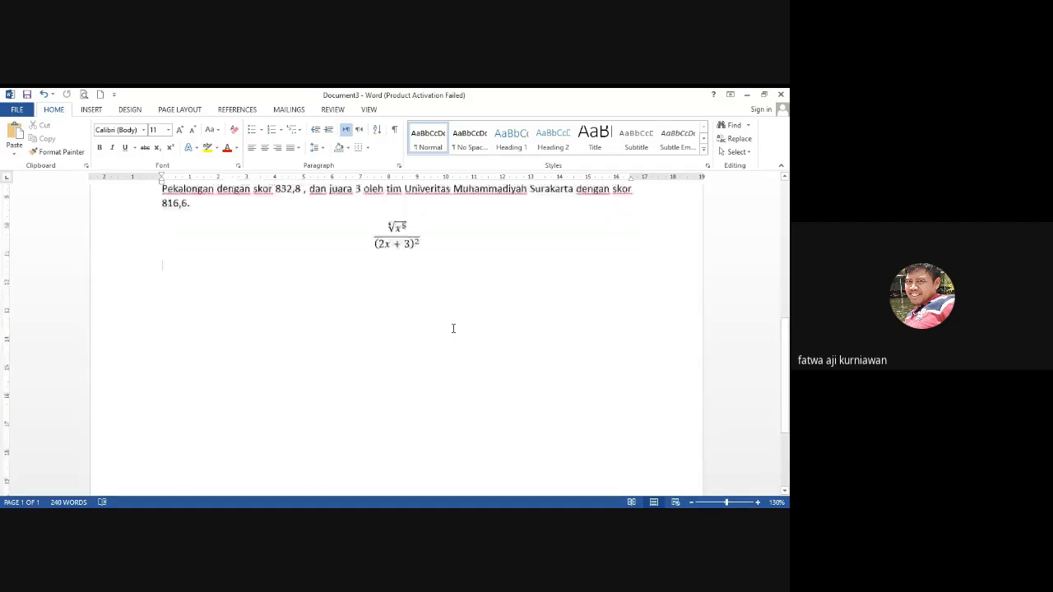
scroll(452, 328, up, 2)
scroll(454, 326, down, 6)
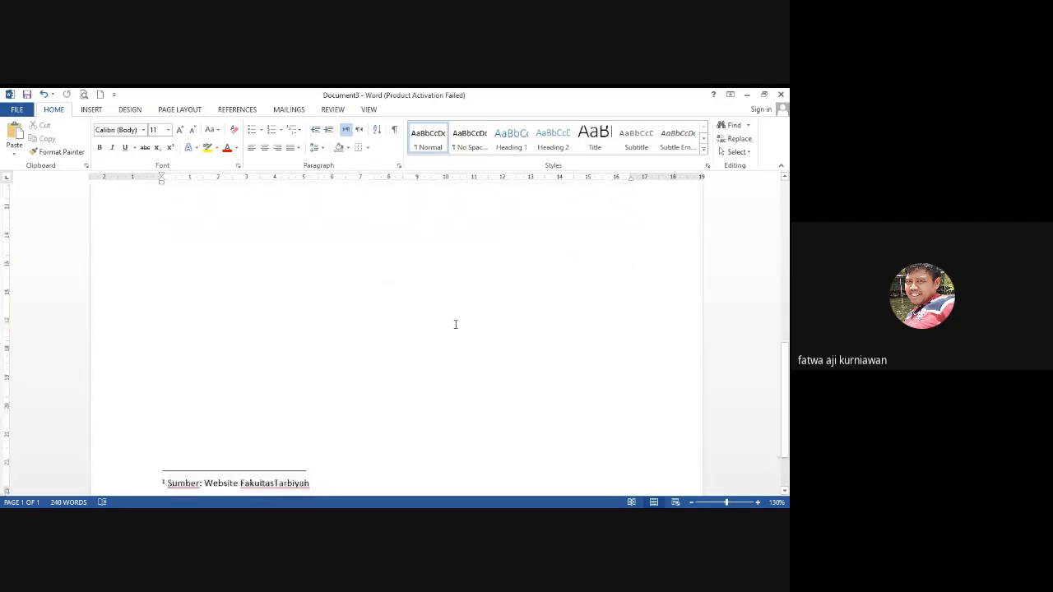
scroll(455, 324, down, 1)
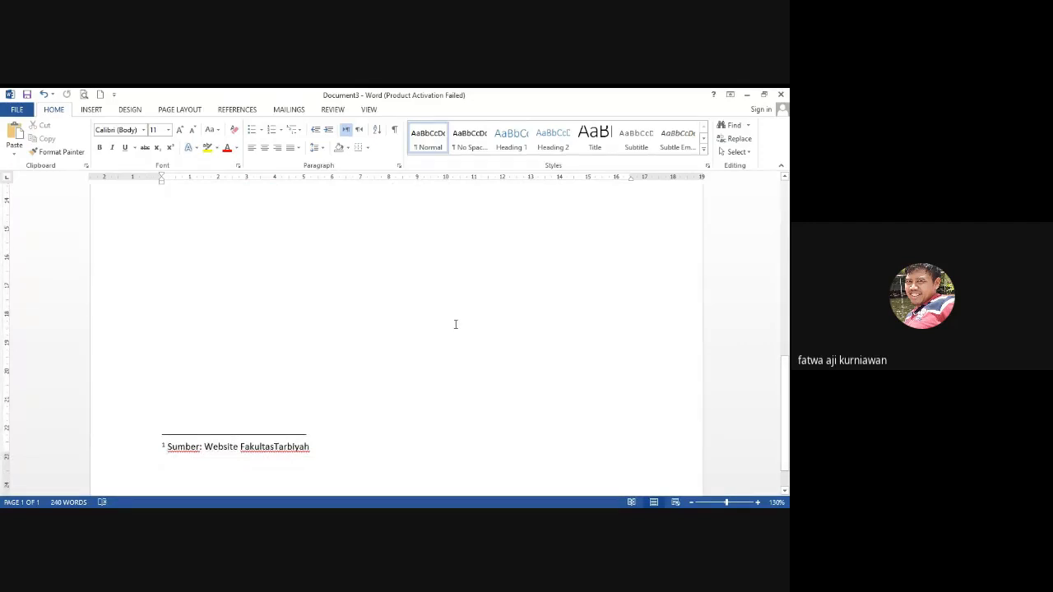
scroll(455, 325, up, 3)
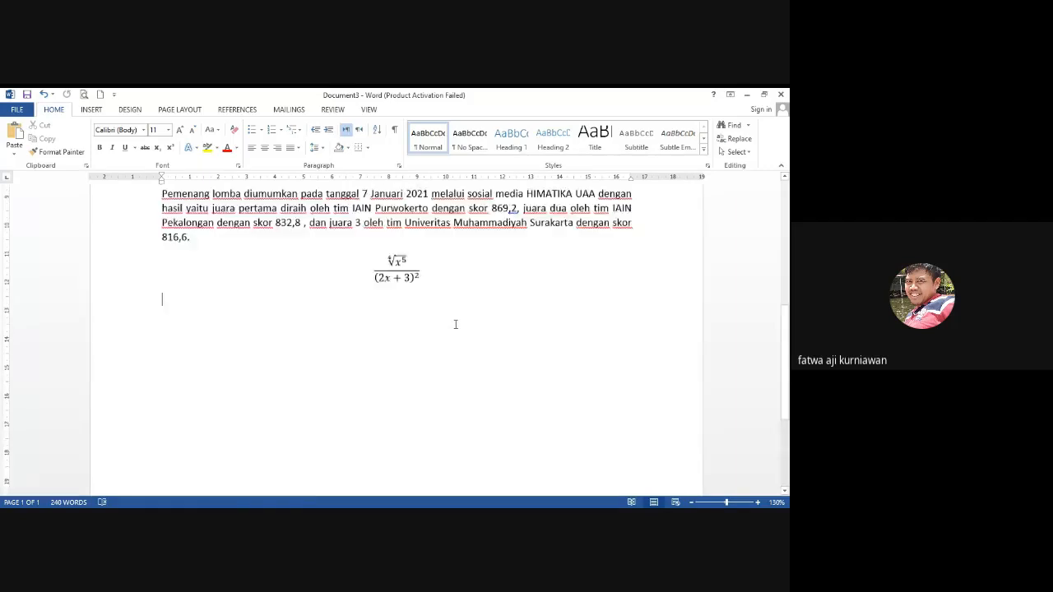
scroll(455, 324, down, 4)
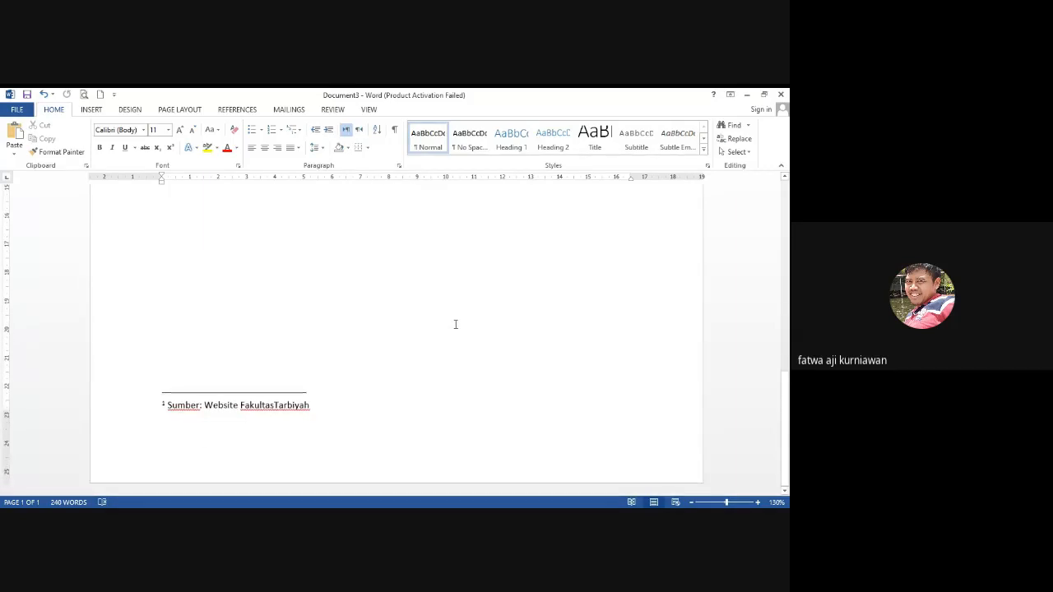
- Switch to the blank document and add empty lines until it runs onto a second page
key(alt+Tab)
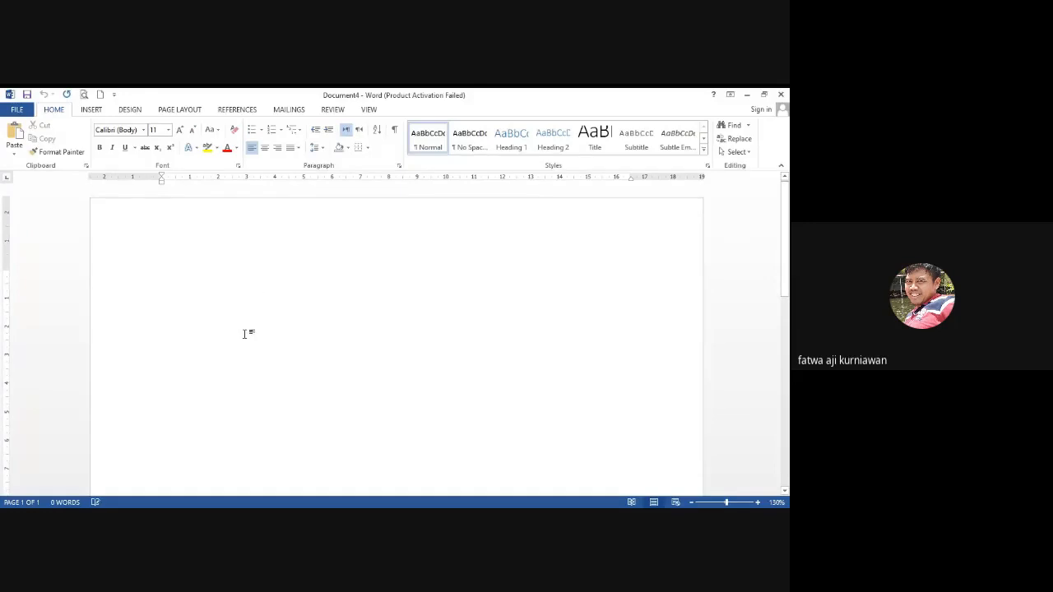
key(Return)
key(Return)
key(Return)
key(Return)
key(Return)
key(Return)
key(Return)
key(Return)
key(Return)
key(Return)
key(Return)
key(Return)
key(Return)
key(Return)
key(Return)
key(Return)
key(Return)
key(Return)
key(Return)
key(Return)
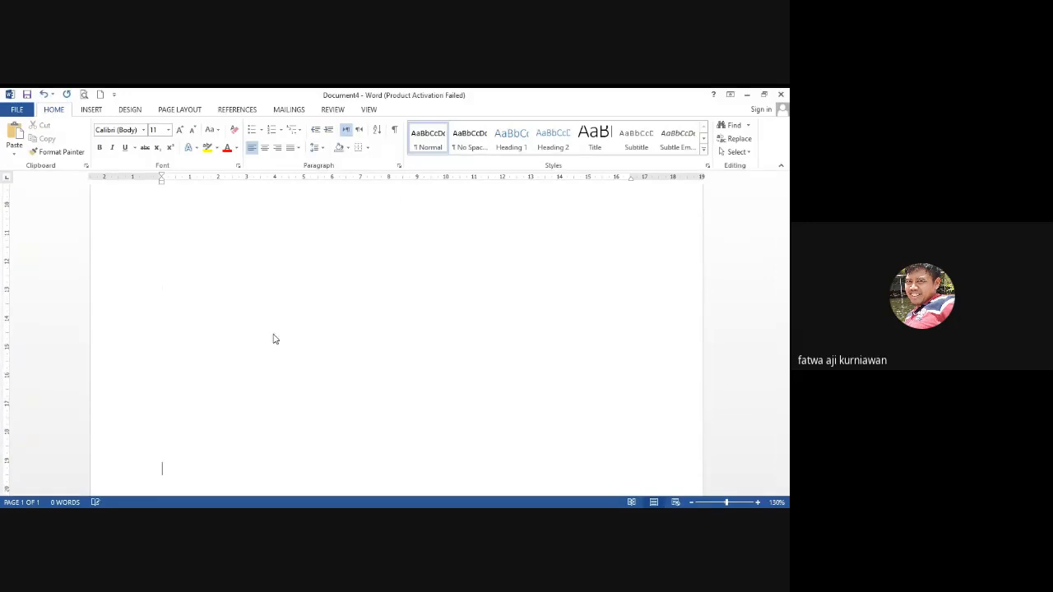
key(Return)
key(Return)
key(Return)
key(Return)
key(Return)
key(Return)
key(Return)
key(Return)
key(Return)
key(Return)
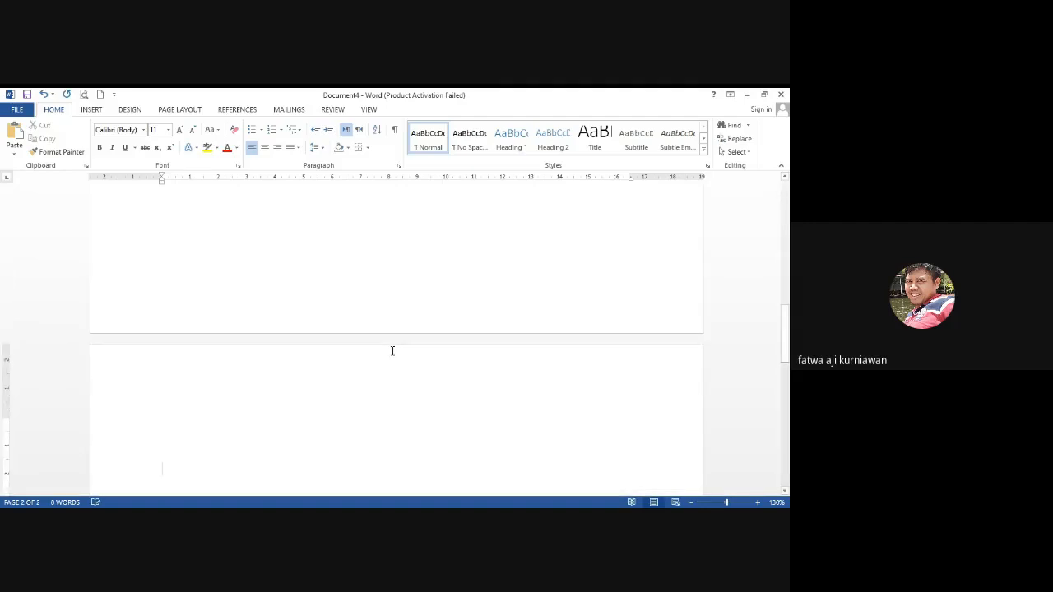
- From the first page, insert bottom-of-page numbering in the centred Plain Number 2 style
scroll(392, 351, up, 5)
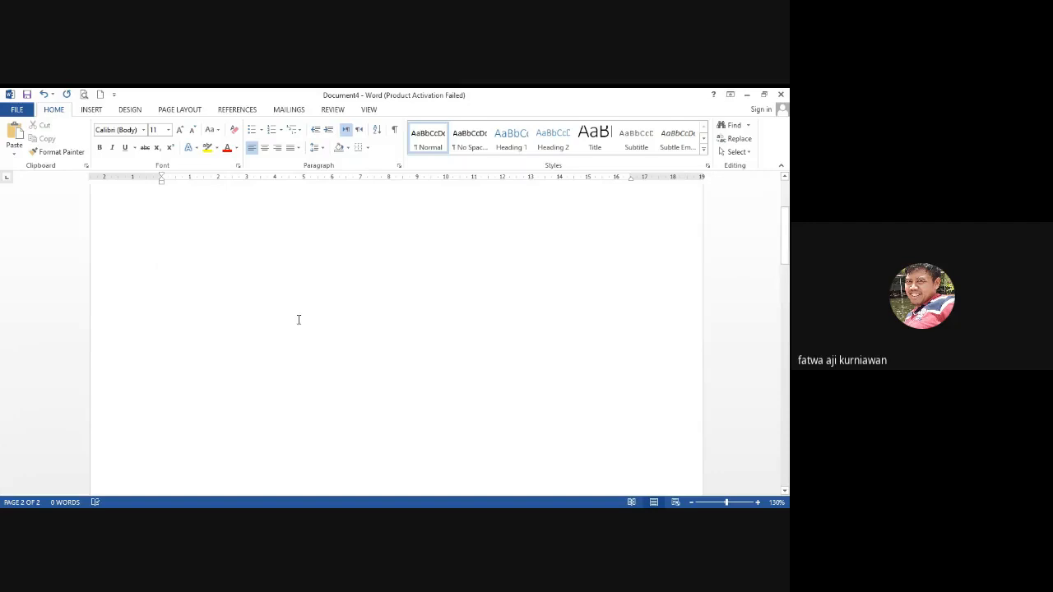
scroll(279, 297, down, 2)
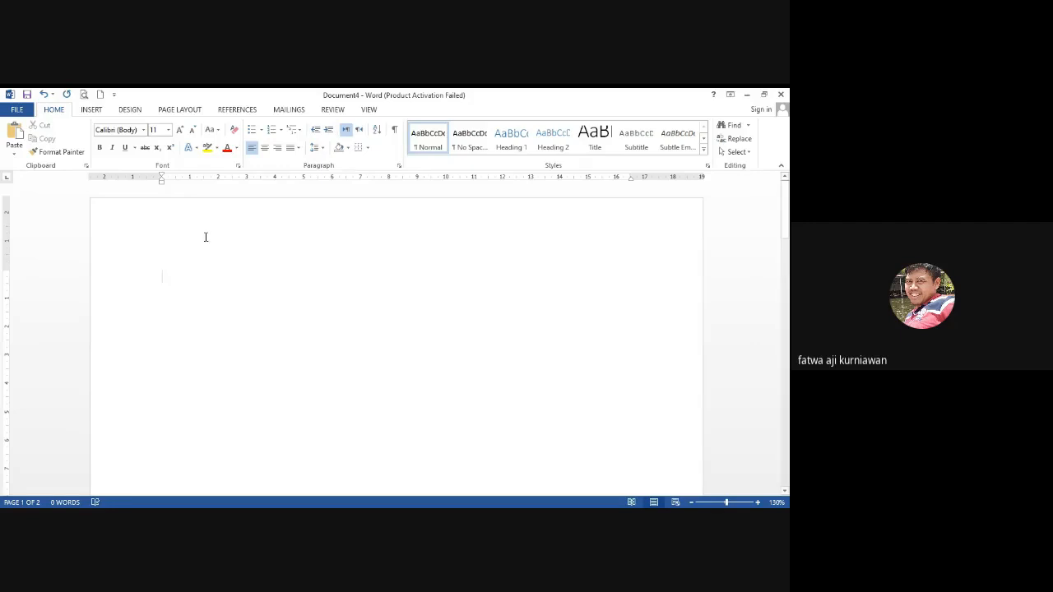
click(93, 112)
click(509, 153)
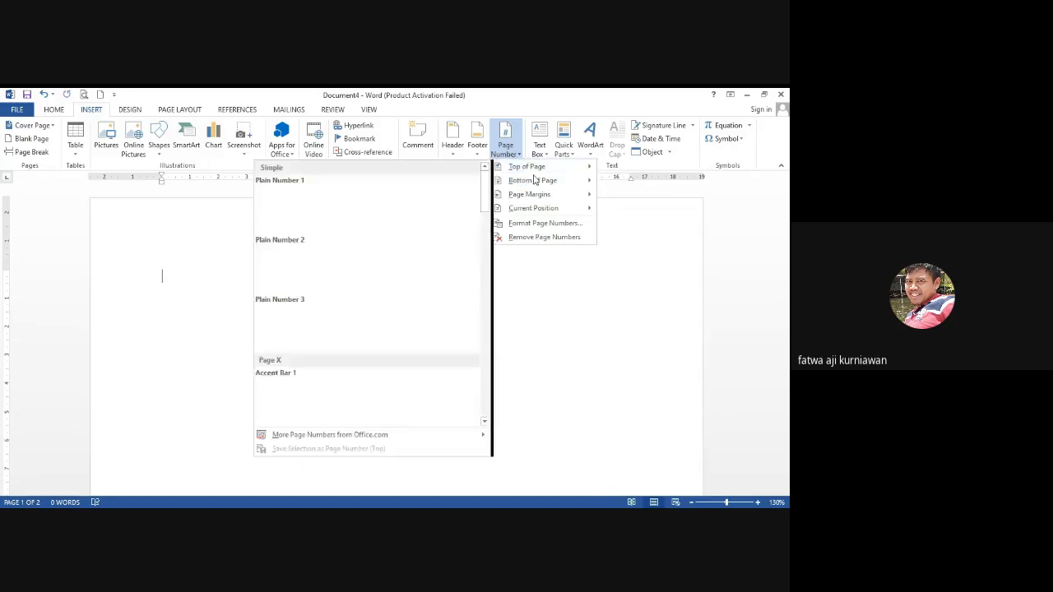
mouse_move(533, 176)
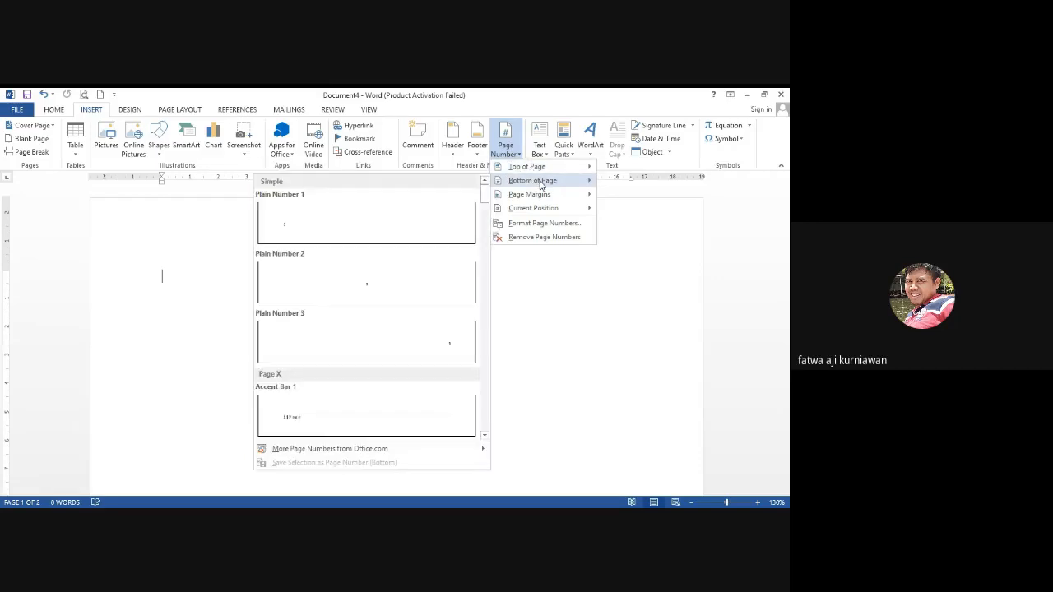
click(410, 281)
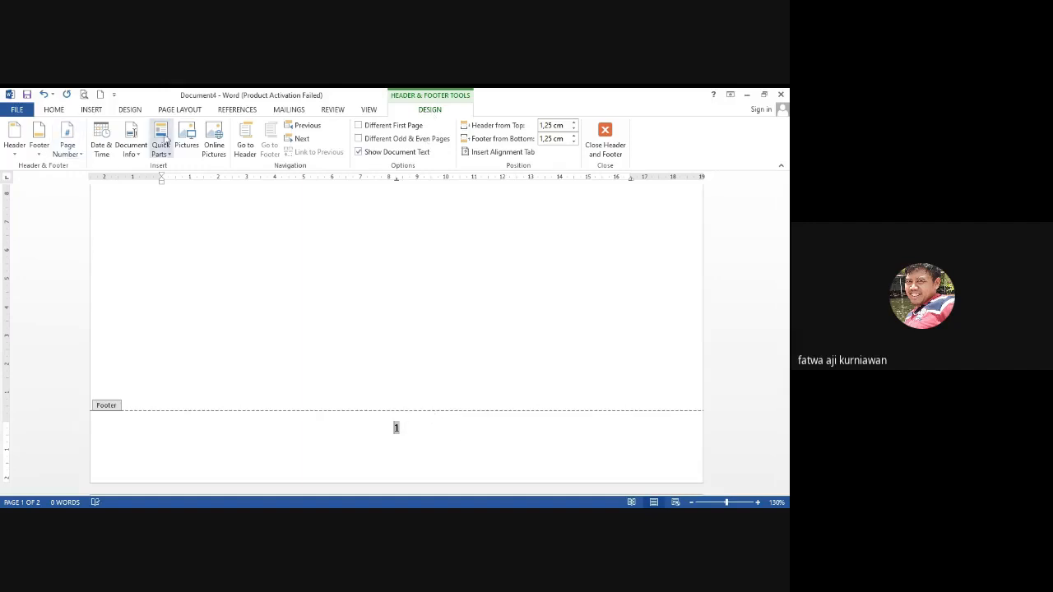
- Change the number format of the footer page numbers to lowercase Roman numerals (i, ii, iii, …)
click(70, 154)
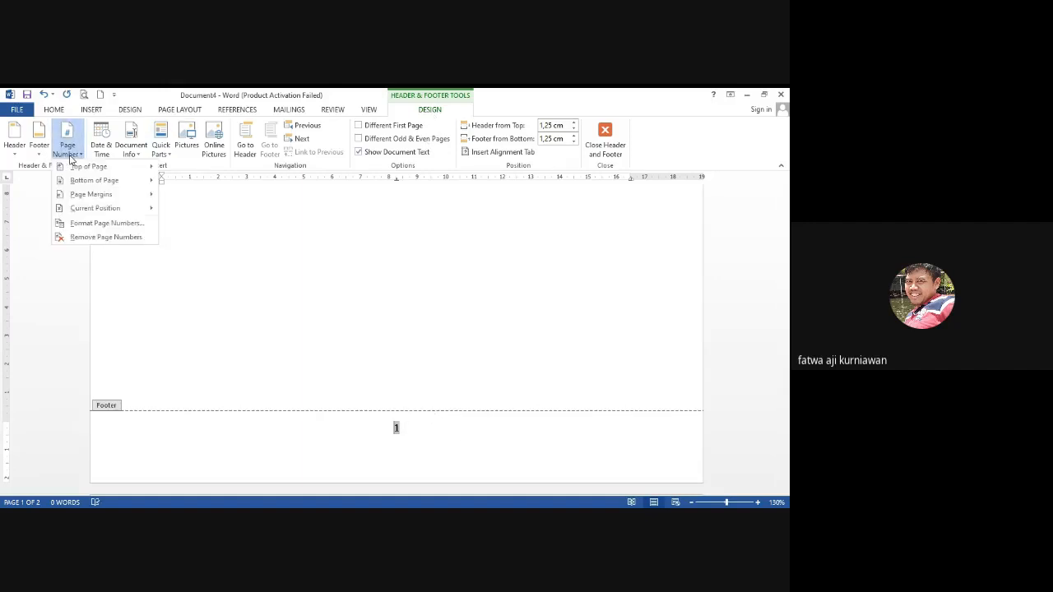
click(101, 225)
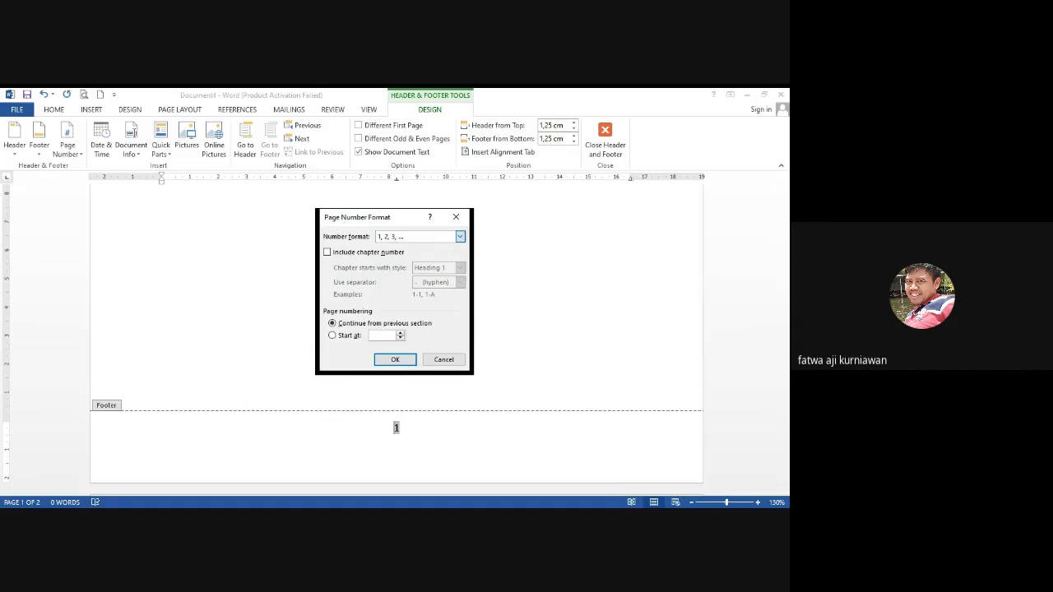
click(413, 282)
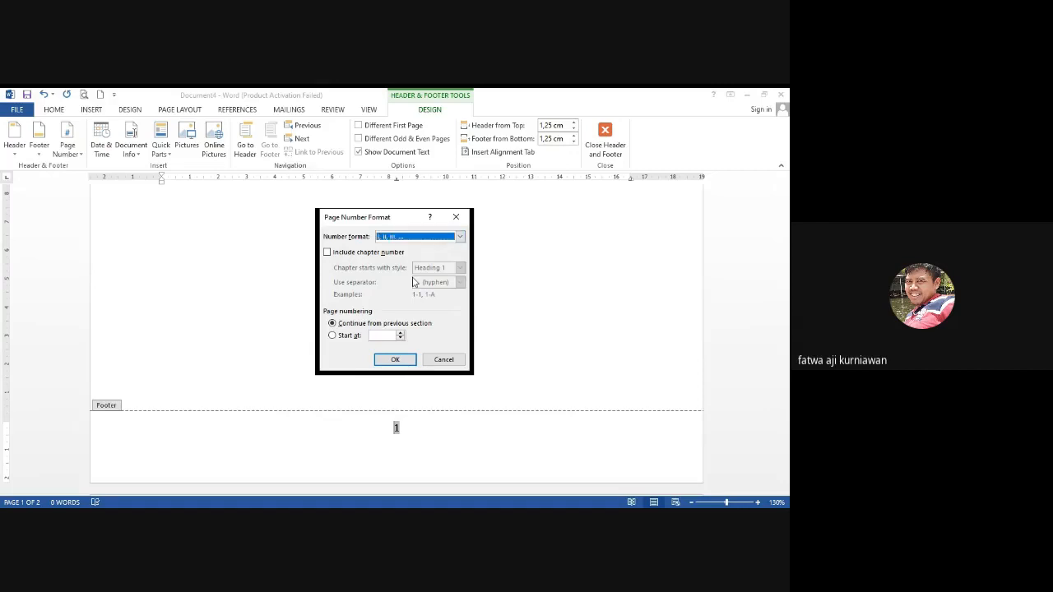
click(331, 335)
click(395, 359)
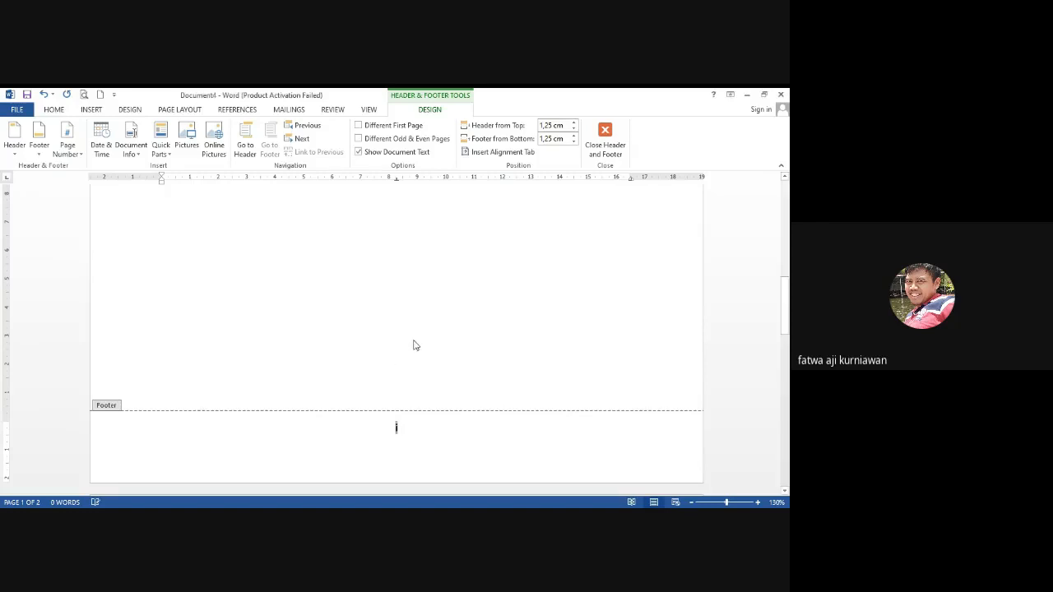
- Leave footer editing and check the lowercase Roman page numbers at the end of both pages
scroll(416, 329, down, 2)
double_click(414, 306)
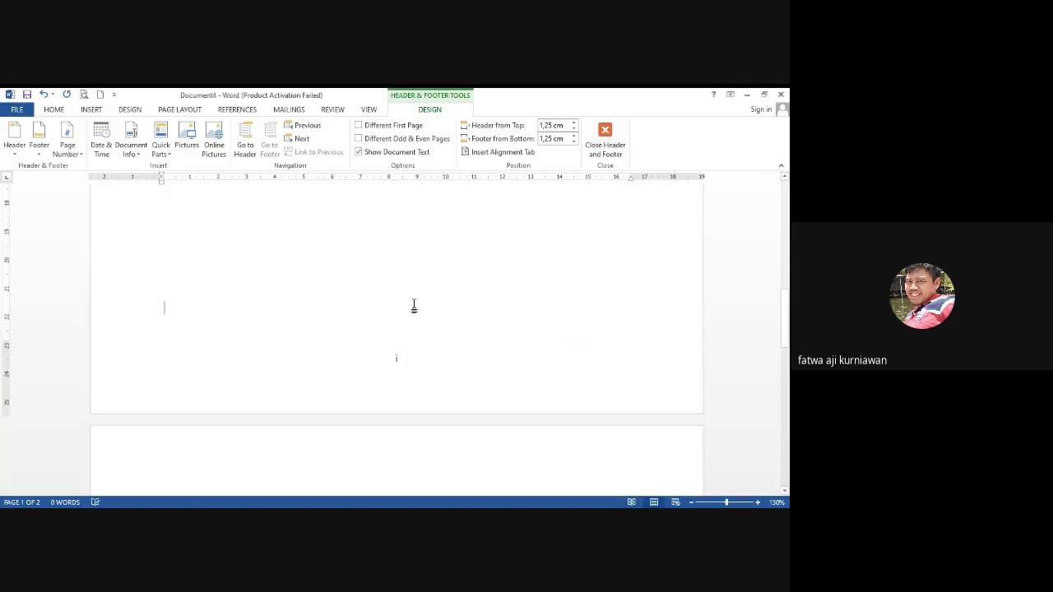
scroll(411, 311, down, 1)
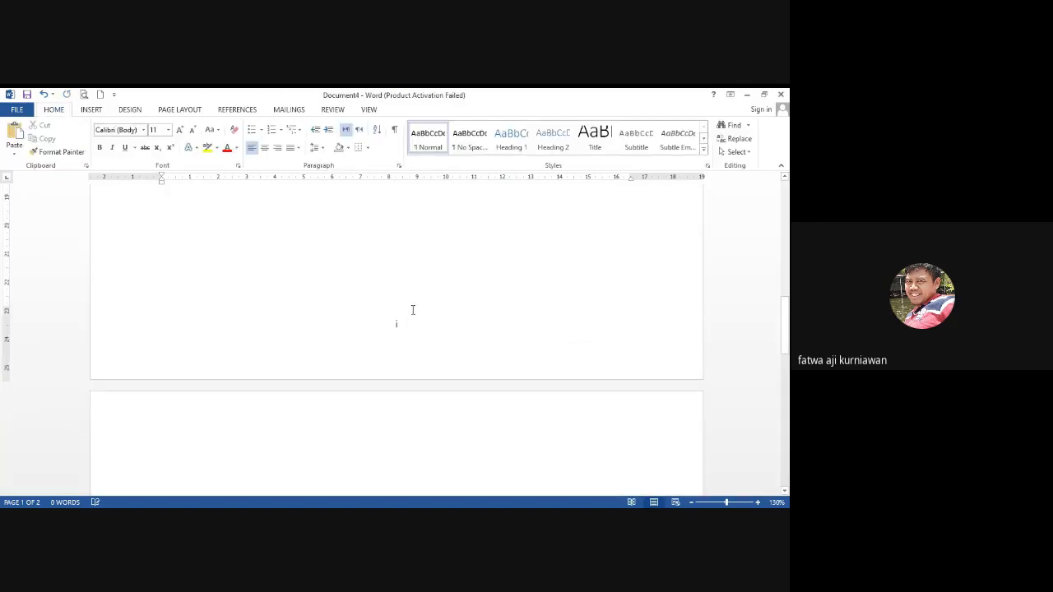
scroll(398, 296, down, 20)
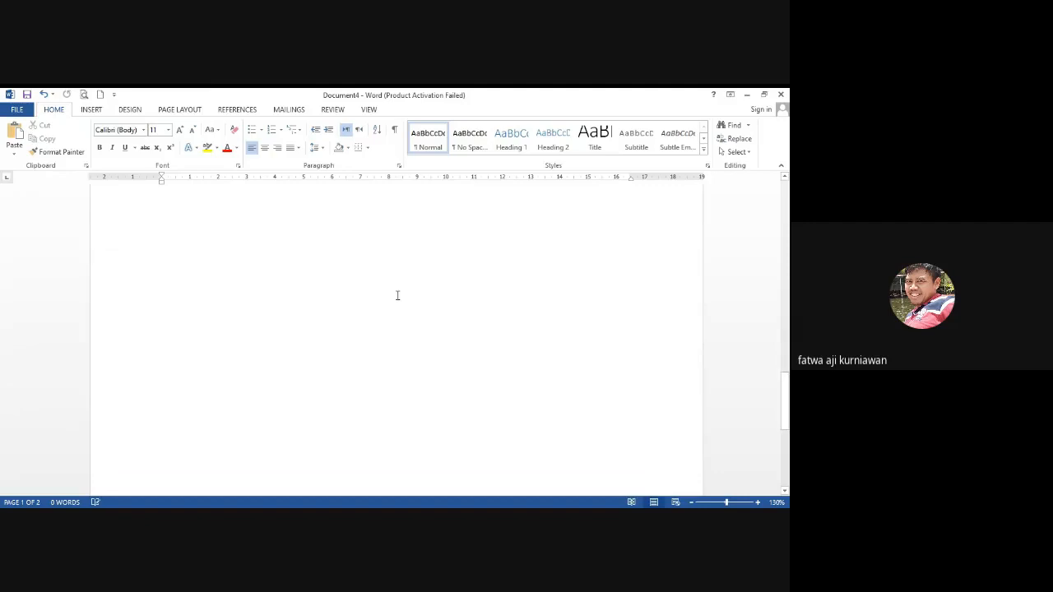
scroll(398, 295, up, 20)
click(360, 298)
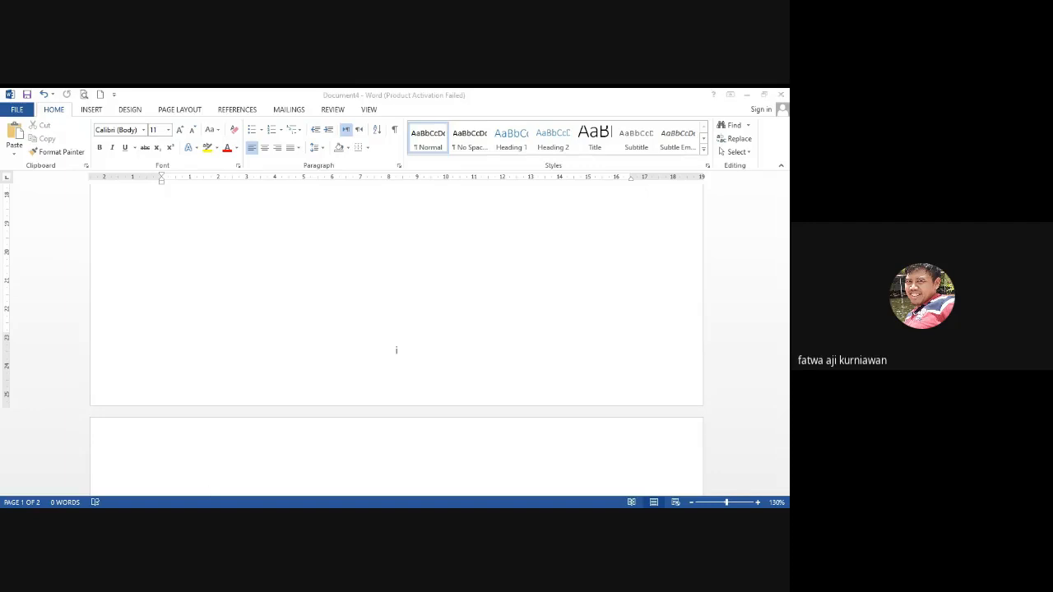
click(368, 314)
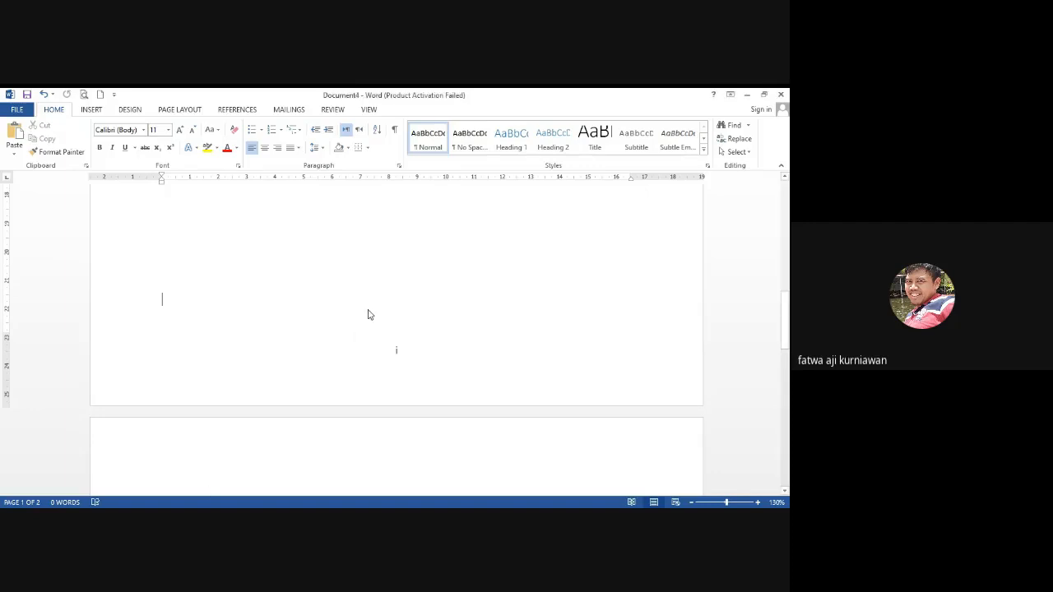
scroll(368, 313, down, 5)
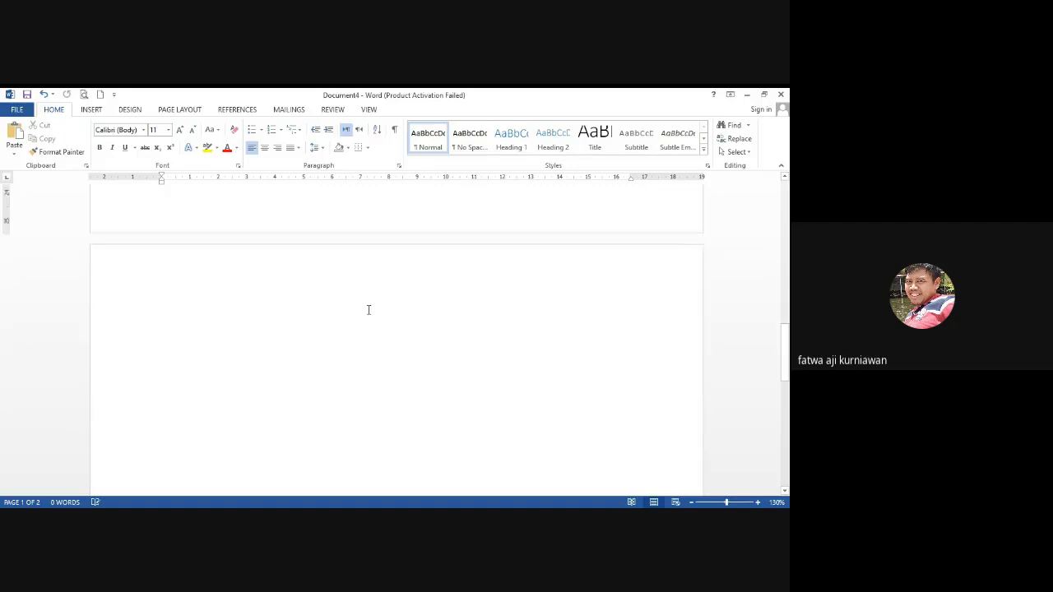
scroll(412, 445, down, 3)
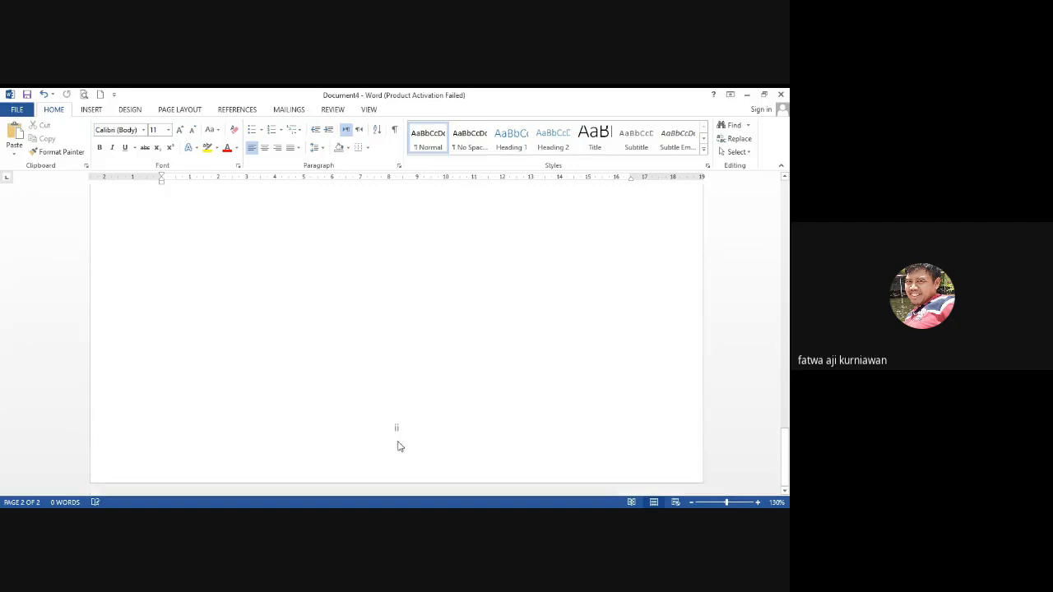
- Insert a Next Page section break at the end of the first page
scroll(425, 404, up, 7)
scroll(391, 370, up, 3)
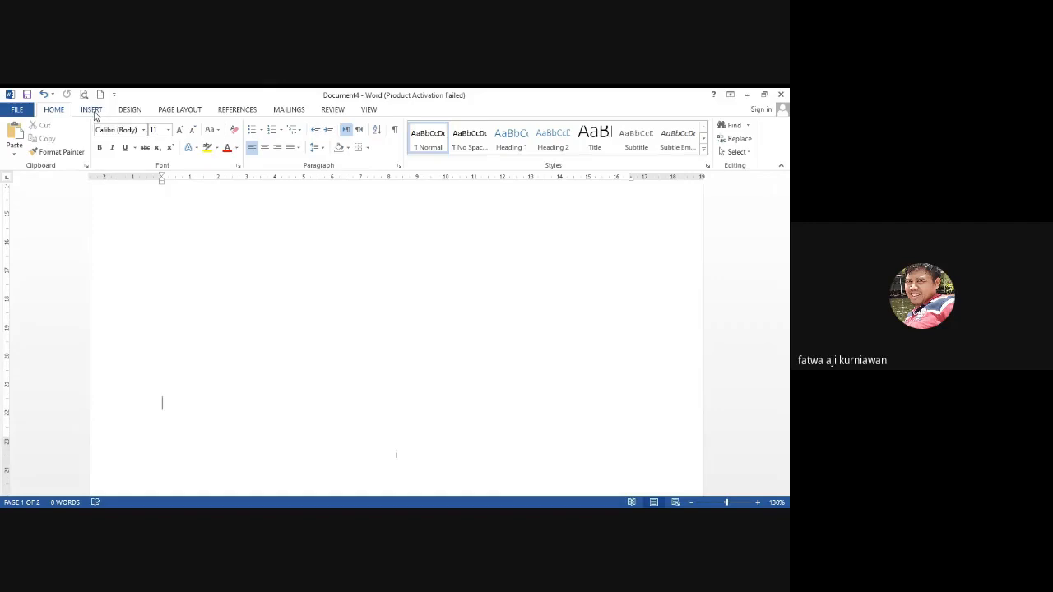
click(189, 113)
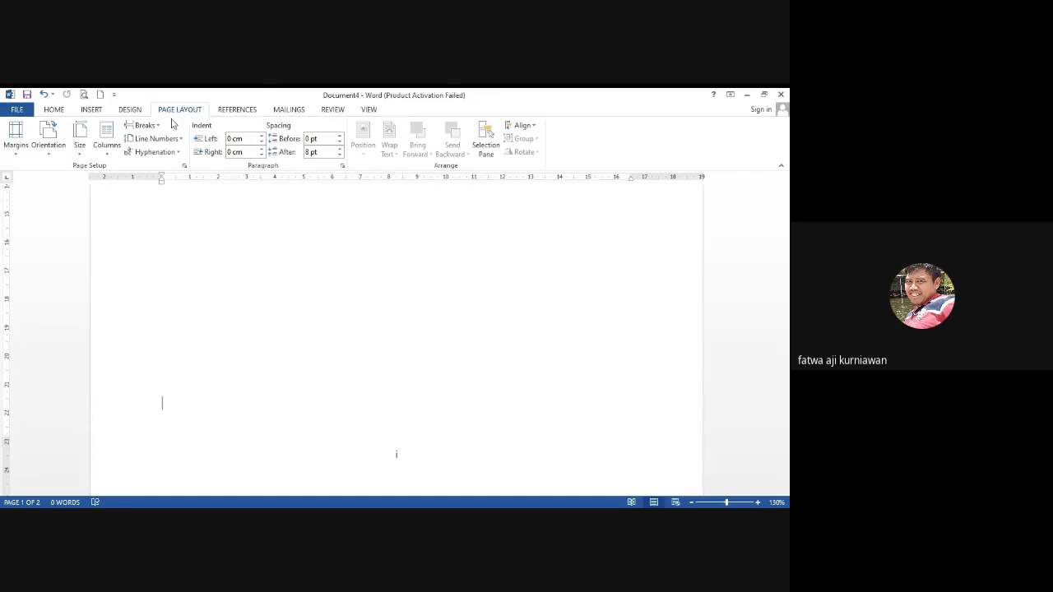
click(159, 128)
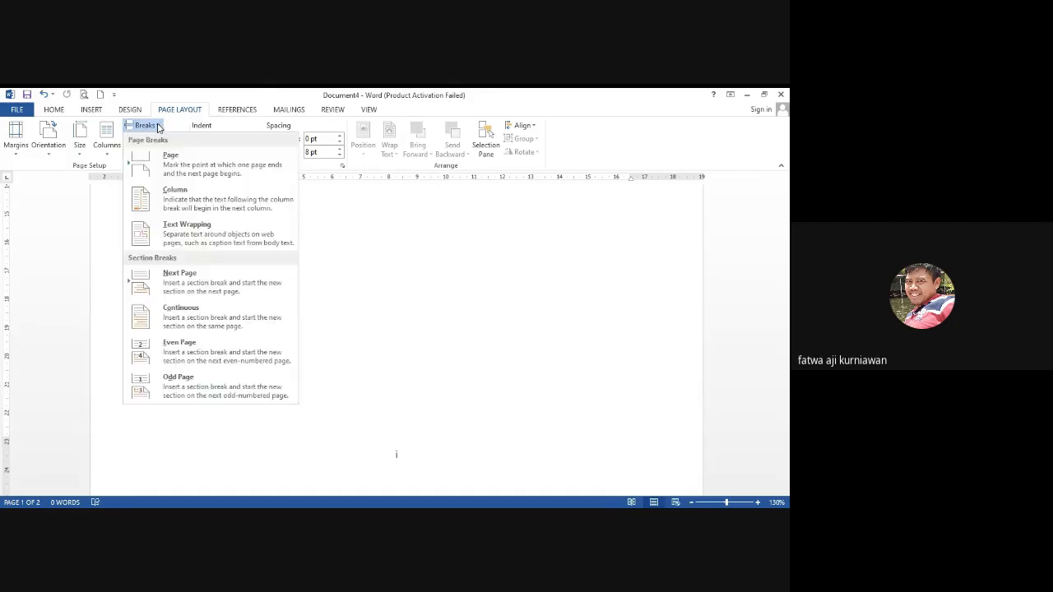
click(193, 285)
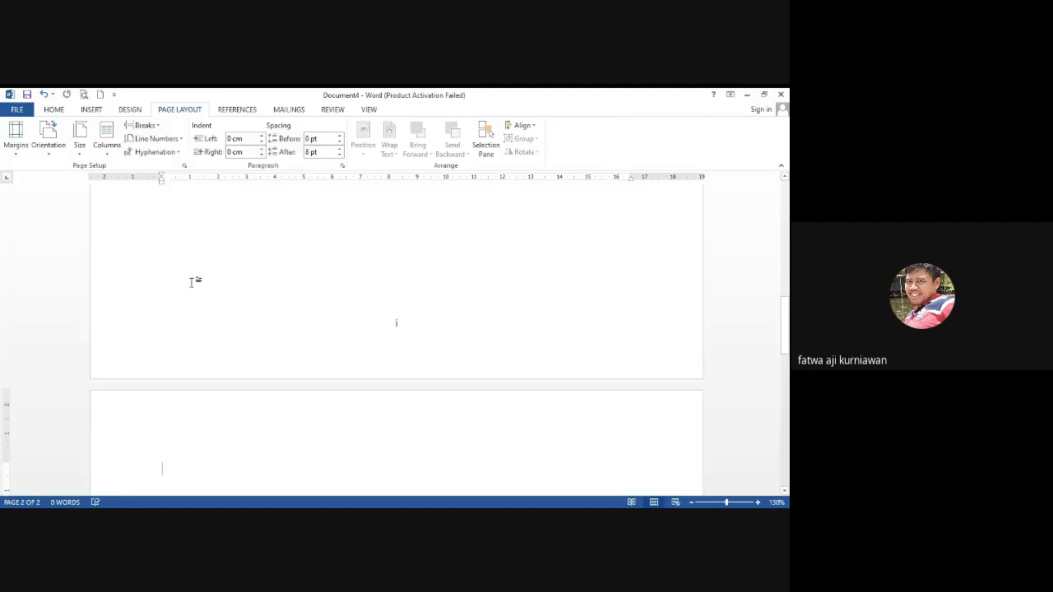
- Check the page number in the footer of the page that follows the section break
scroll(307, 332, down, 1)
scroll(306, 331, down, 2)
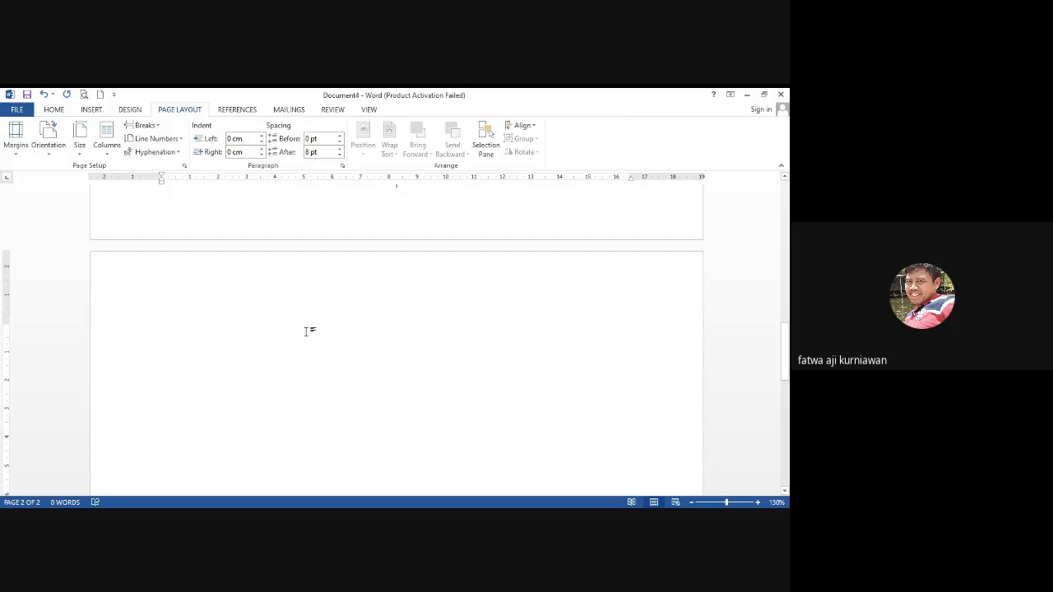
scroll(306, 331, down, 1)
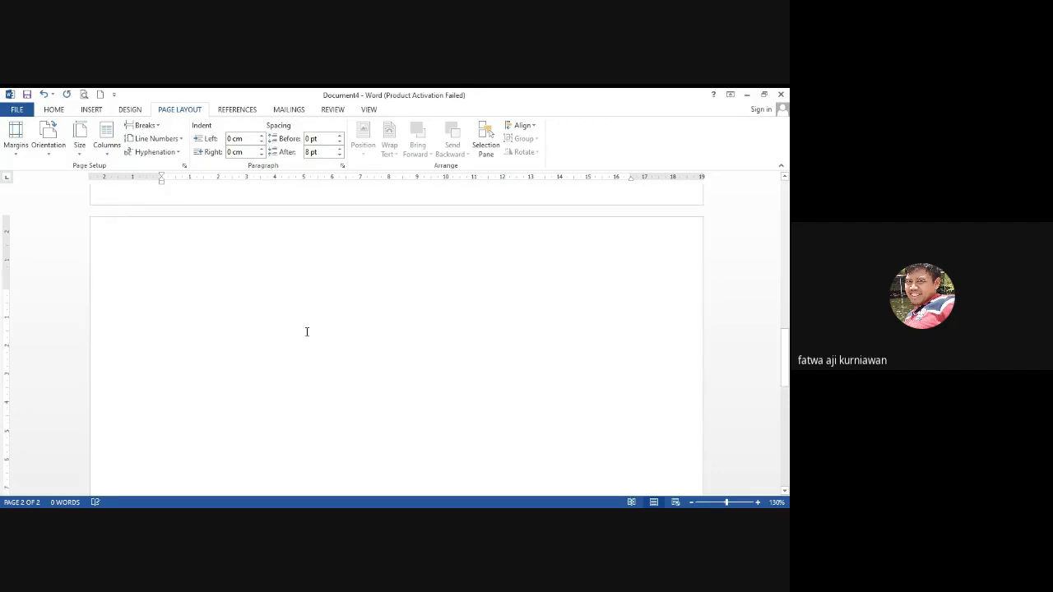
scroll(312, 330, down, 10)
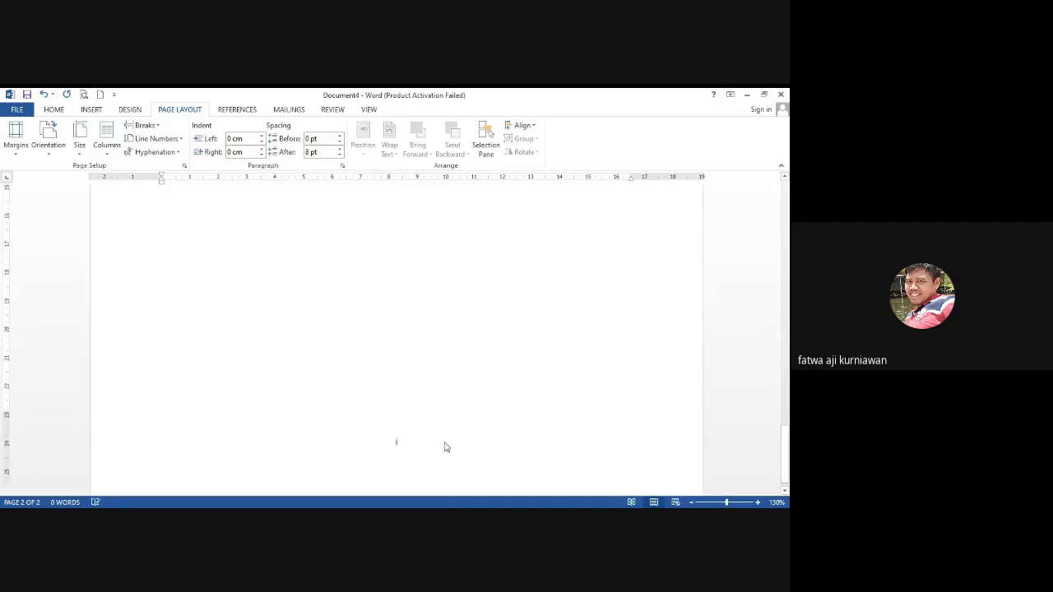
scroll(414, 459, up, 7)
scroll(506, 446, down, 7)
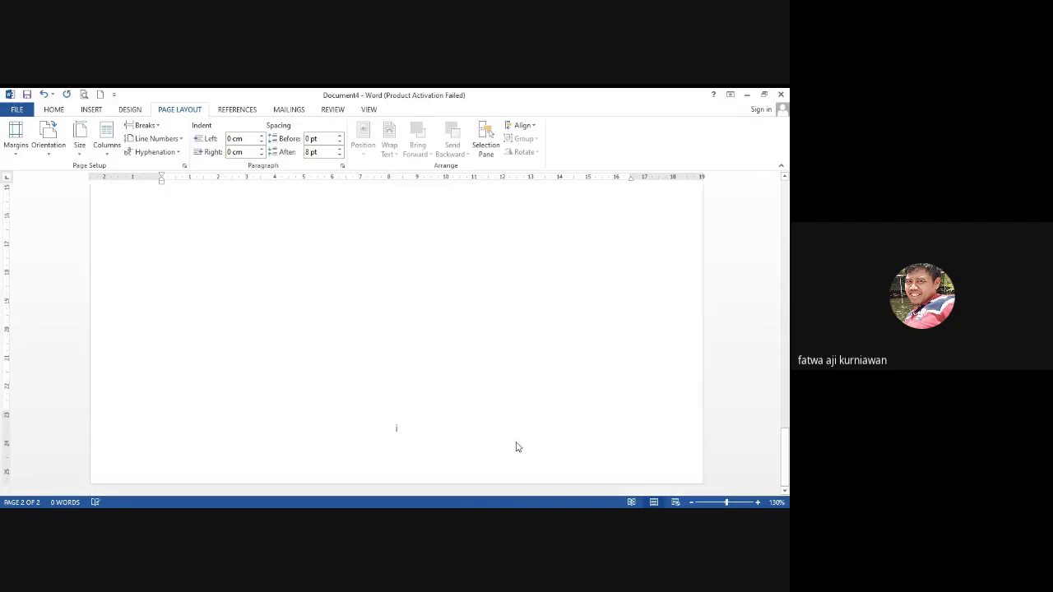
scroll(418, 434, up, 10)
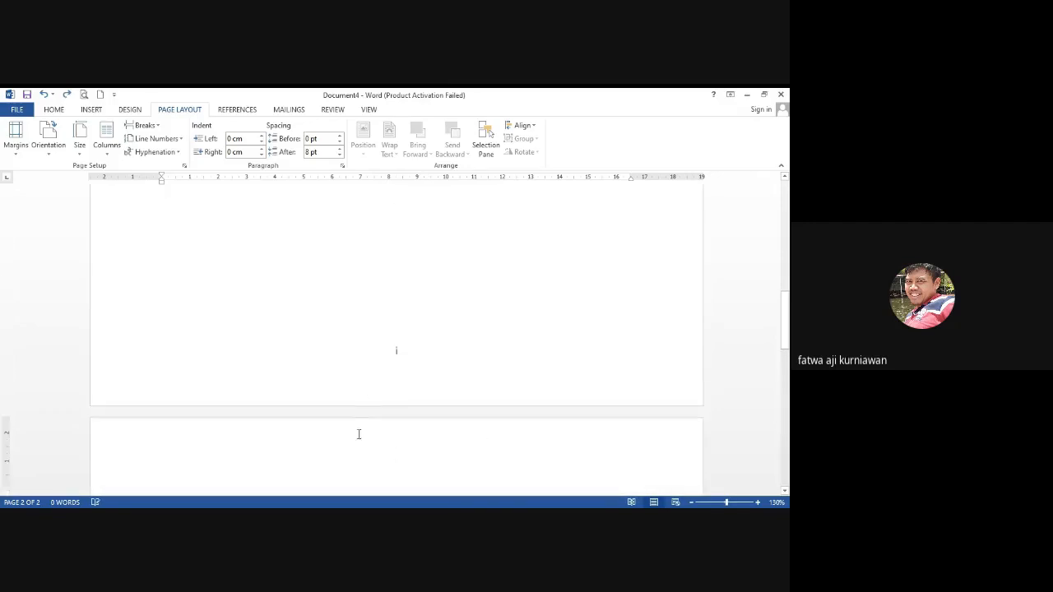
- Change the number format of the second section's footer page numbers to 1, 2, 3, … and leave the footer
key(ctrl+z)
double_click(362, 447)
scroll(390, 449, down, 10)
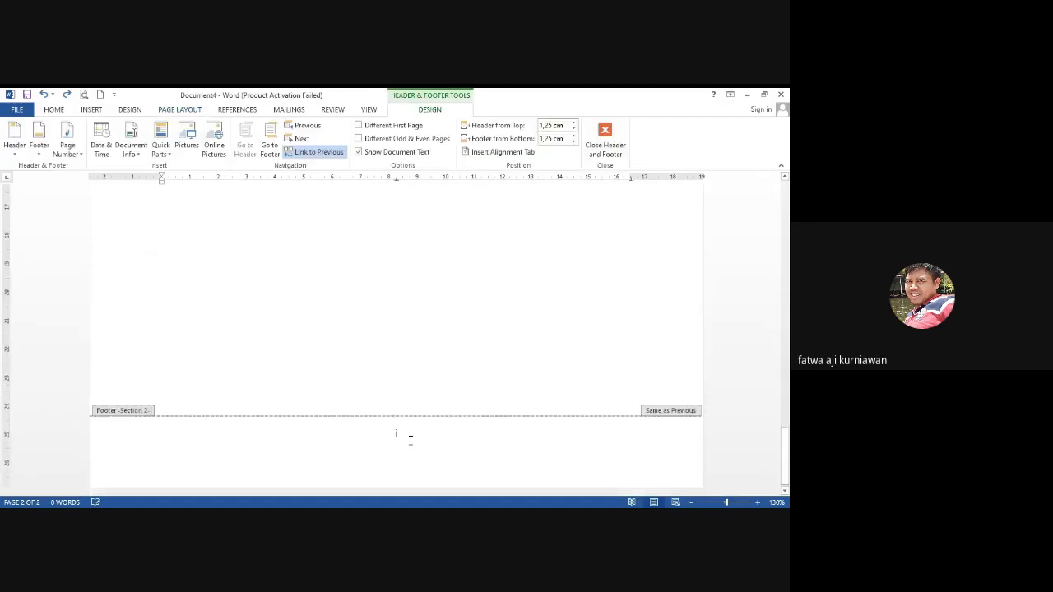
click(411, 441)
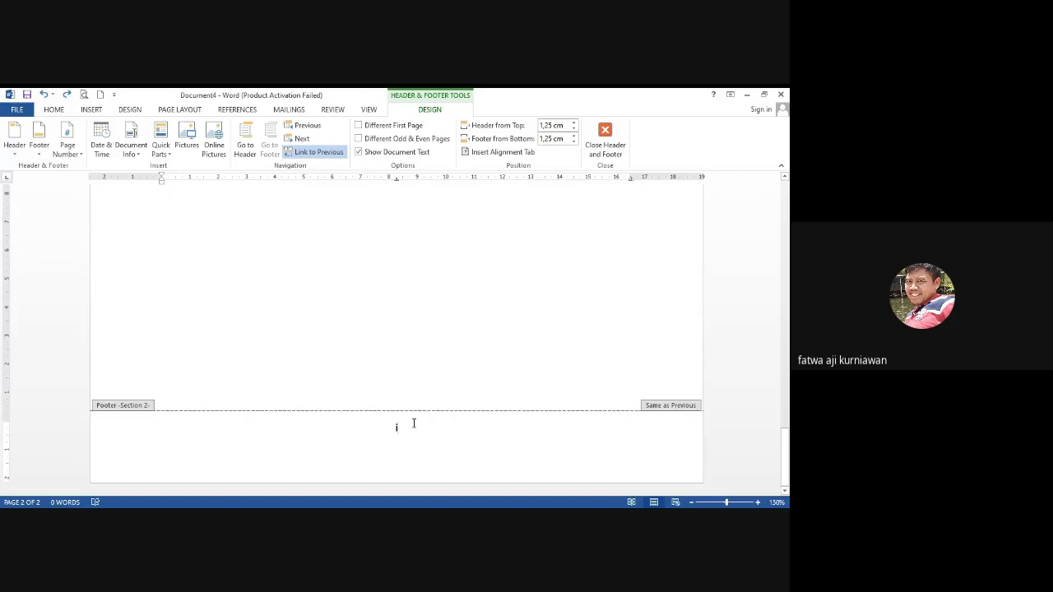
click(78, 154)
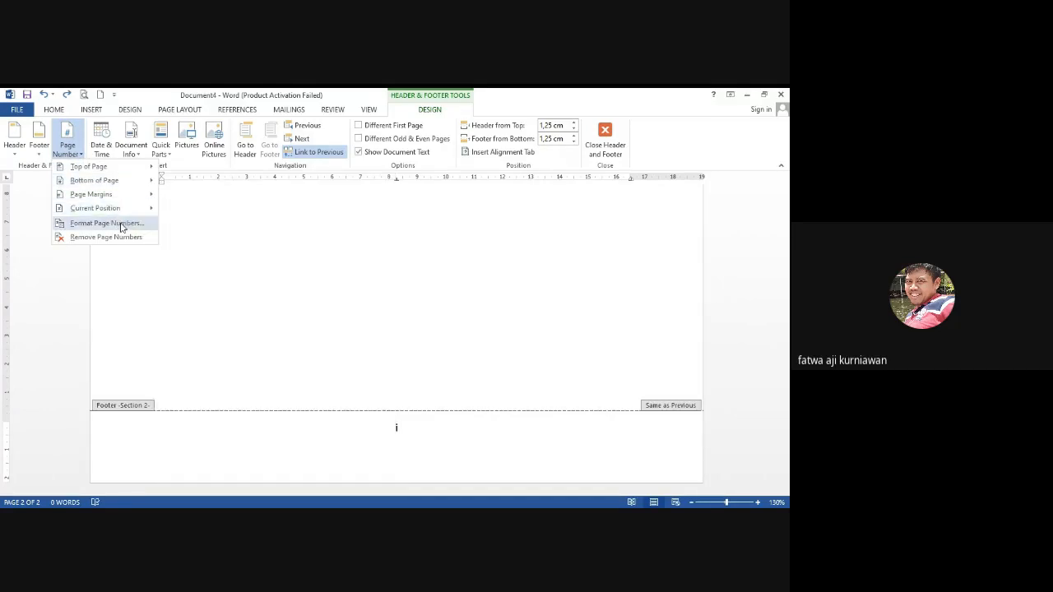
click(121, 224)
click(404, 238)
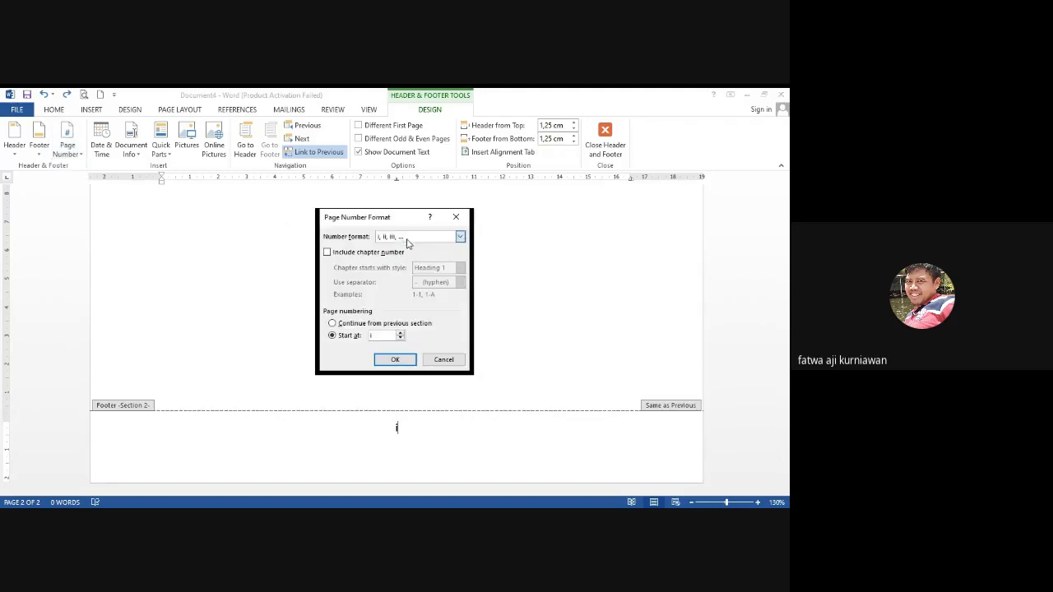
click(397, 252)
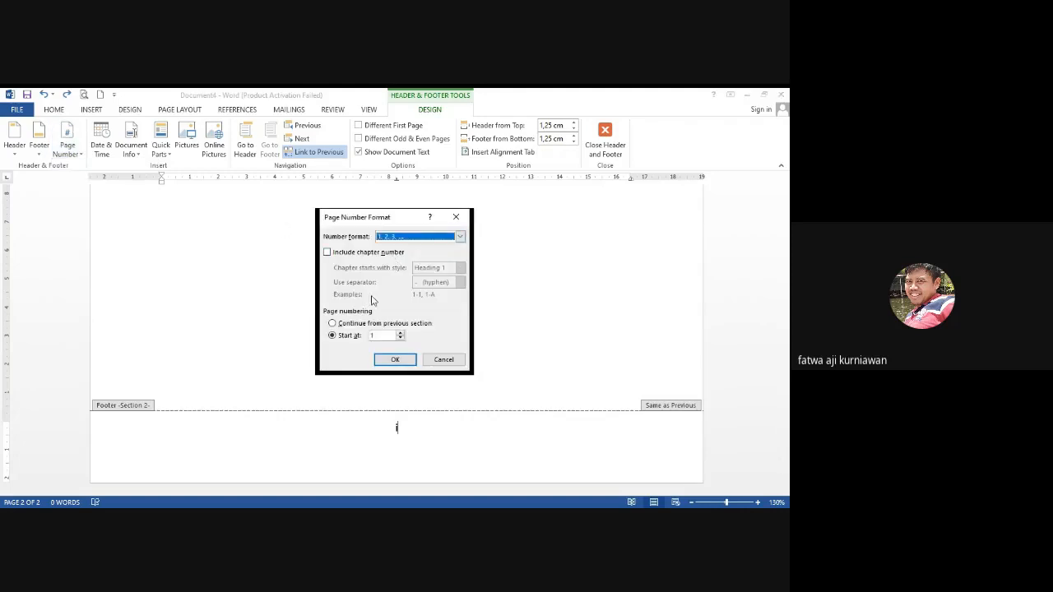
click(391, 360)
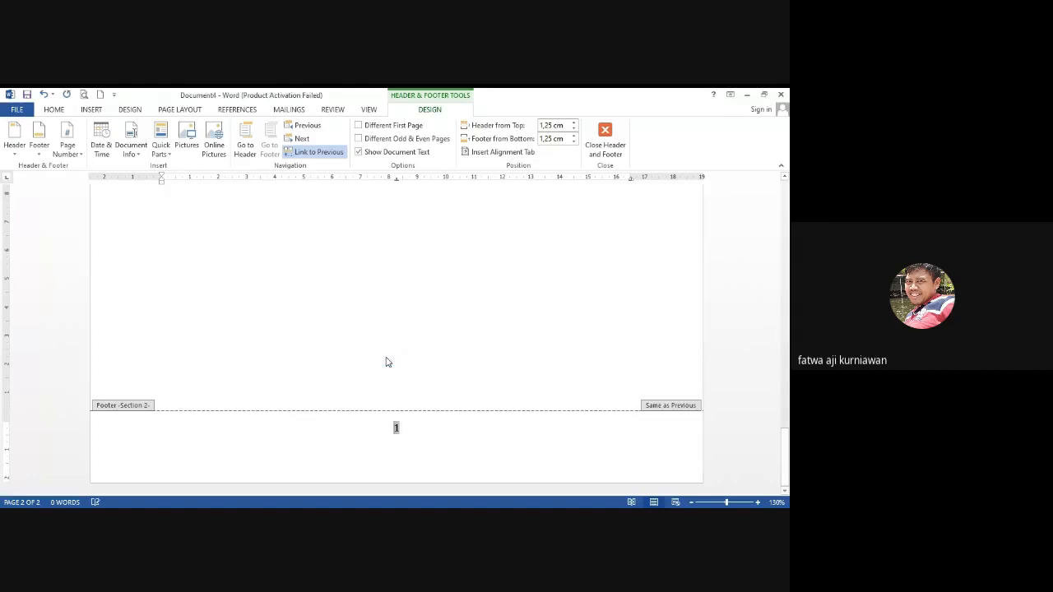
double_click(380, 359)
- Insert a page break near the end of the first page to add another page to the Roman-numbered section
scroll(380, 359, up, 3)
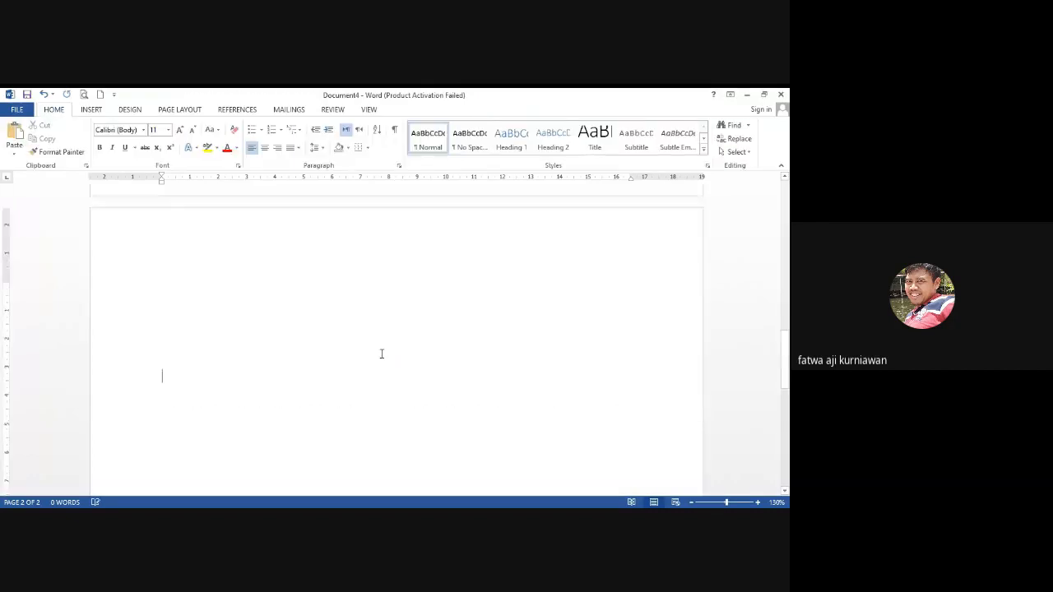
scroll(381, 359, up, 2)
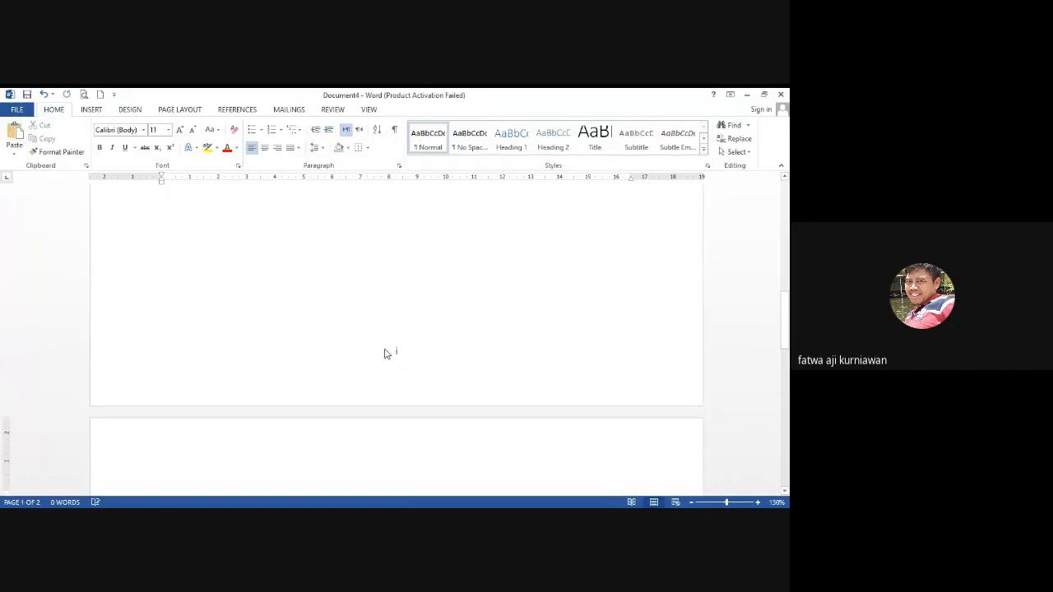
click(378, 311)
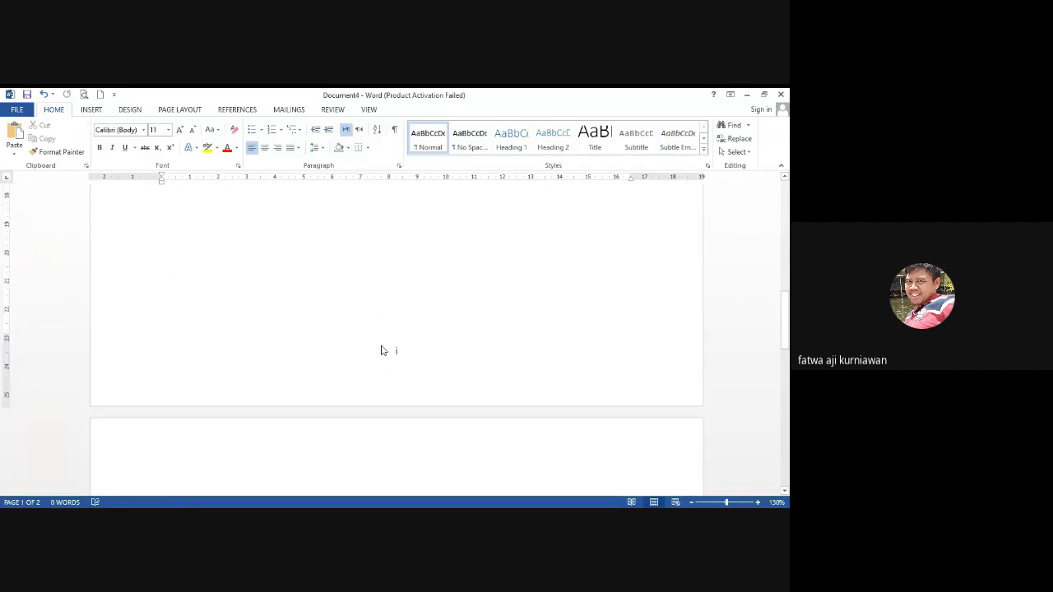
key(ctrl+Return)
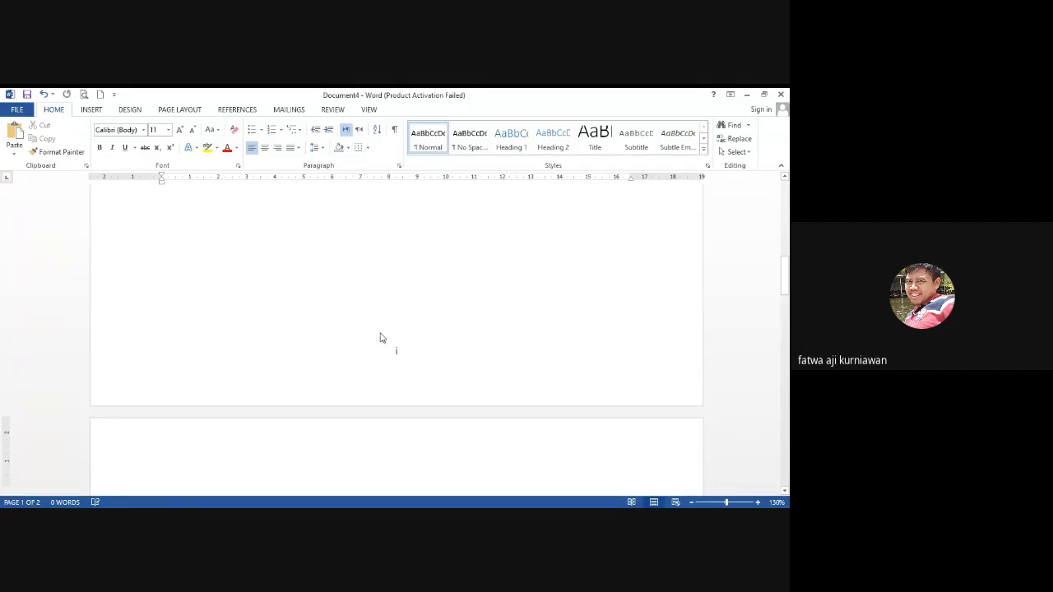
scroll(393, 366, down, 15)
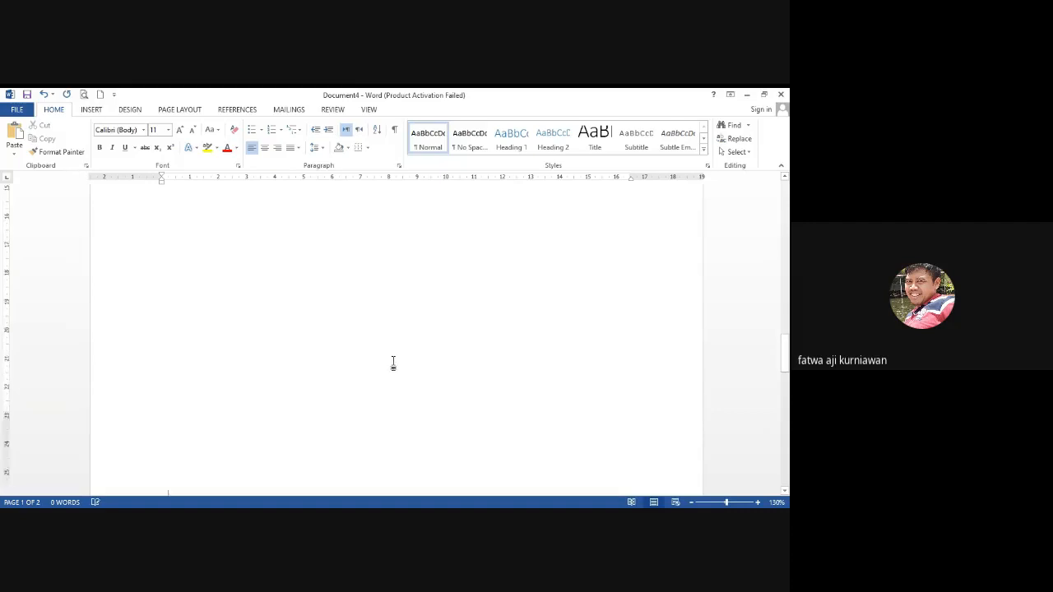
scroll(398, 304, up, 1)
scroll(395, 297, down, 16)
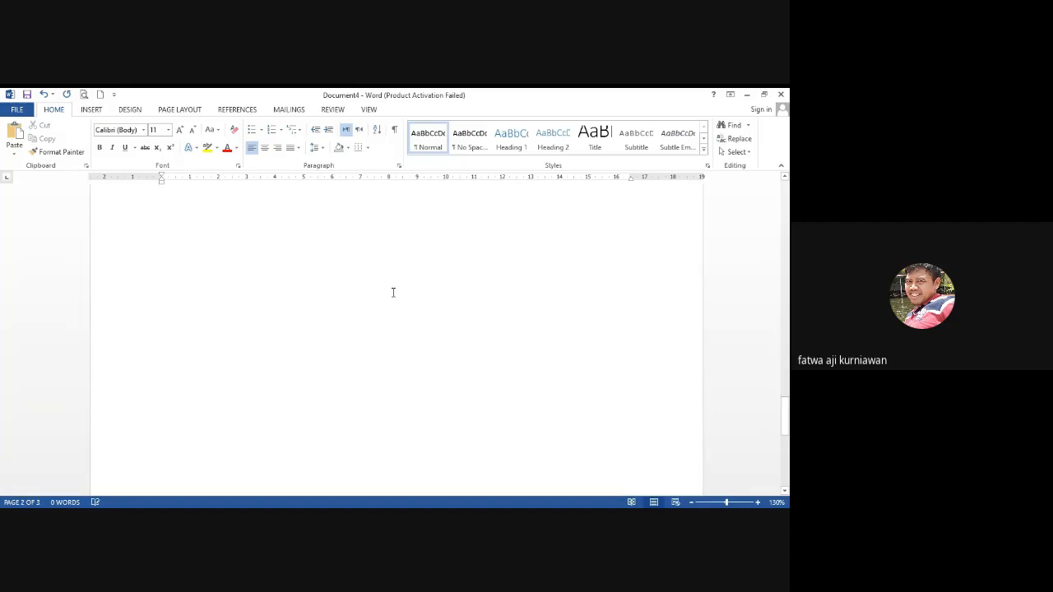
- Add empty lines on the last page until the second section runs onto another page, and look back through the pages
scroll(403, 393, up, 11)
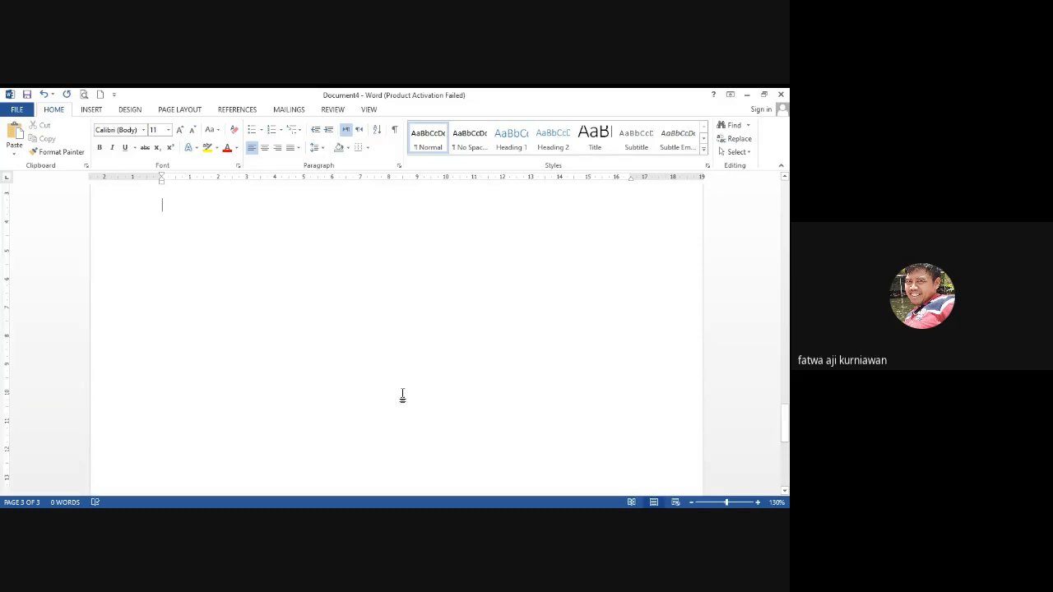
scroll(403, 393, down, 11)
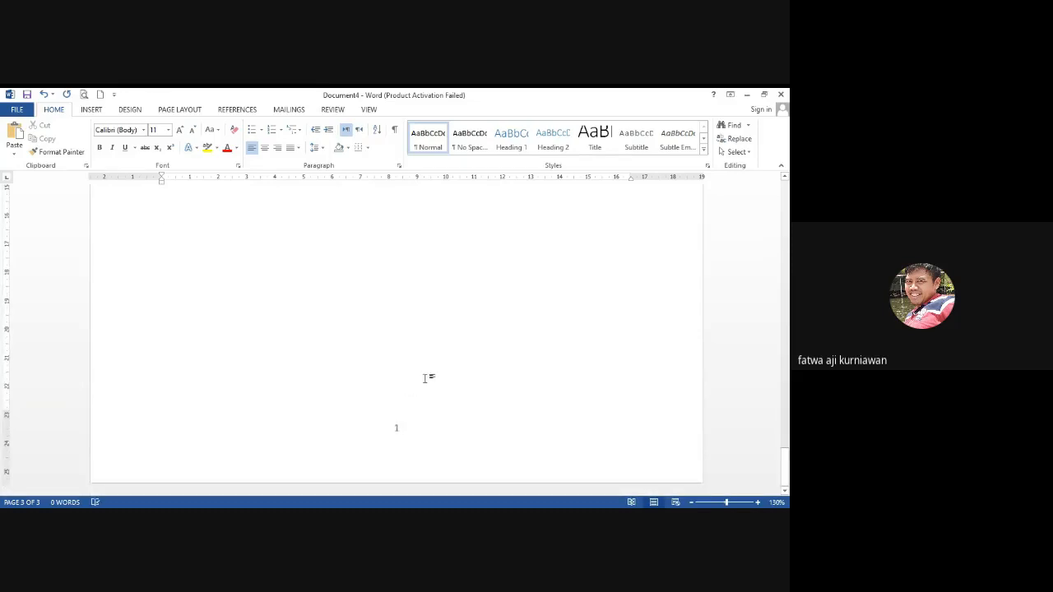
scroll(425, 377, up, 11)
scroll(425, 380, down, 12)
scroll(426, 383, down, 3)
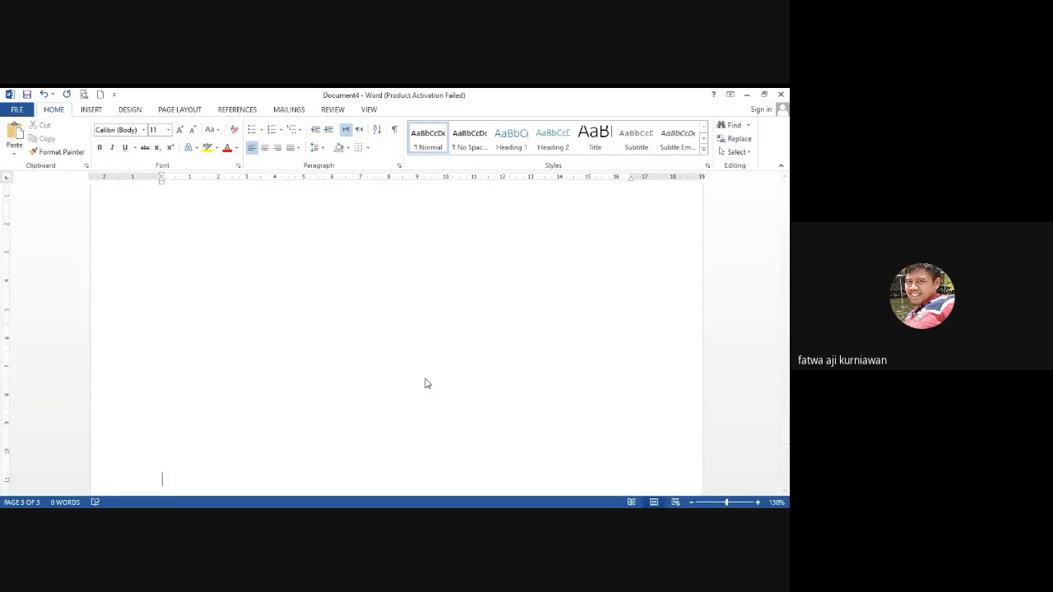
scroll(425, 384, up, 2)
scroll(425, 384, down, 3)
key(Return)
key(Return)
key(Return)
key(Return)
key(Return)
key(Return)
key(Return)
key(Return)
key(Return)
key(Return)
key(Return)
key(Return)
key(Return)
key(Return)
key(Return)
key(Return)
key(Return)
key(Return)
key(Return)
key(Return)
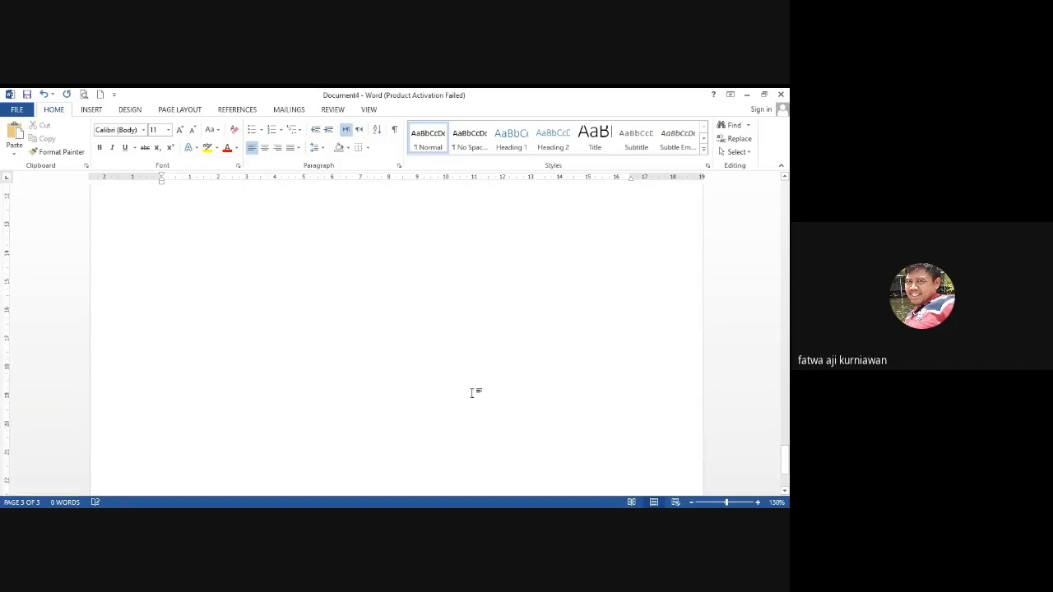
scroll(510, 370, up, 10)
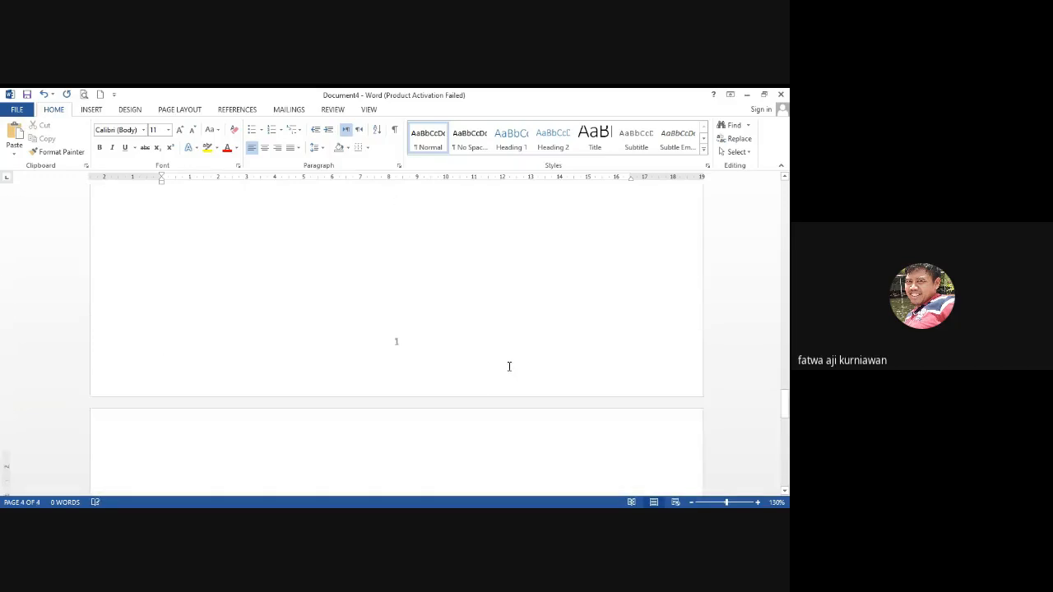
scroll(508, 362, up, 15)
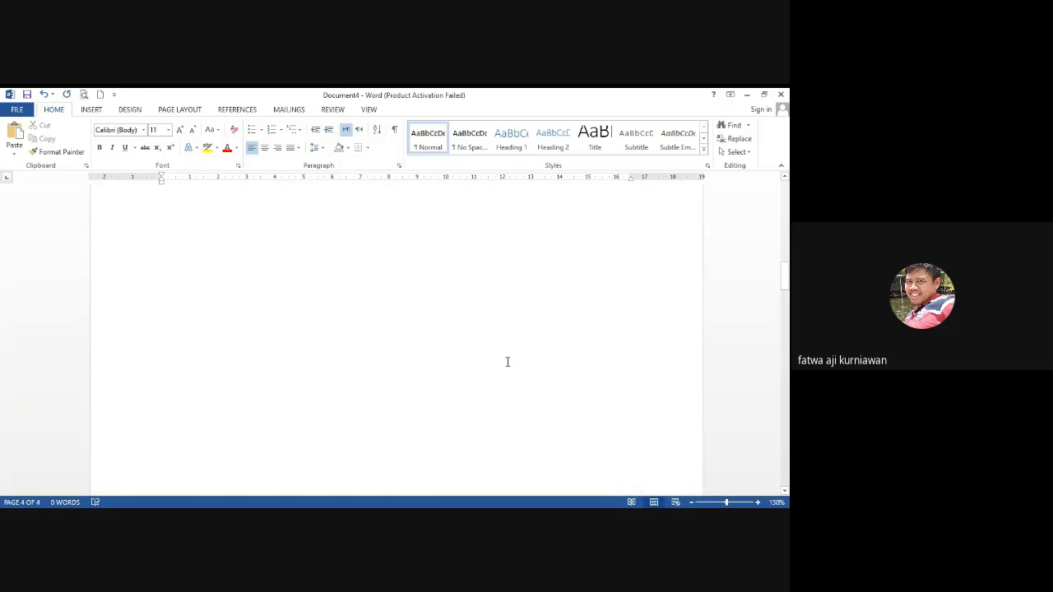
scroll(506, 358, up, 1)
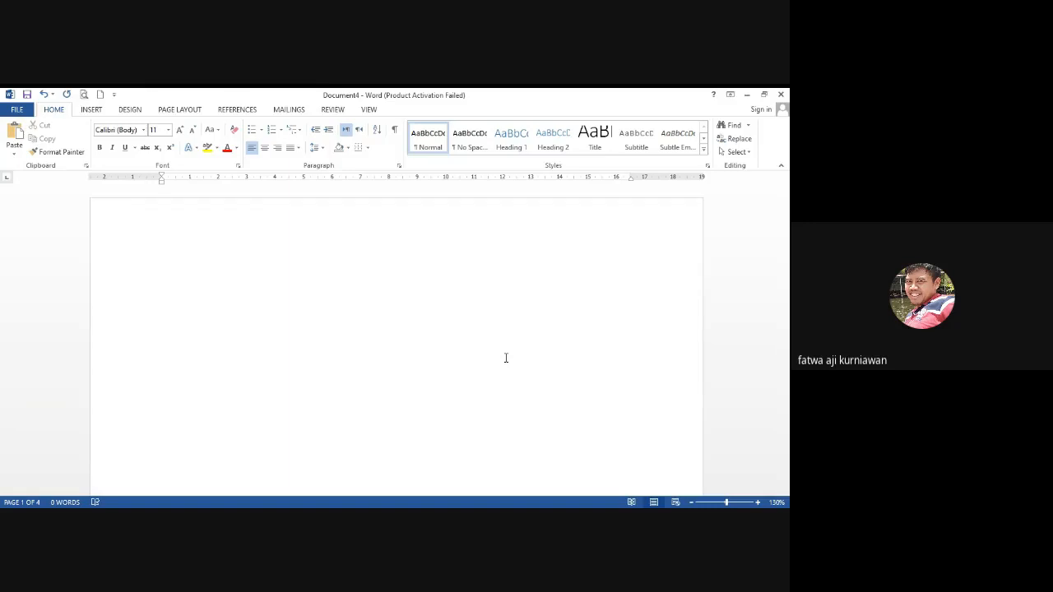
- Look through the Roman-numbered pages and display the available page and section break types
scroll(506, 358, down, 12)
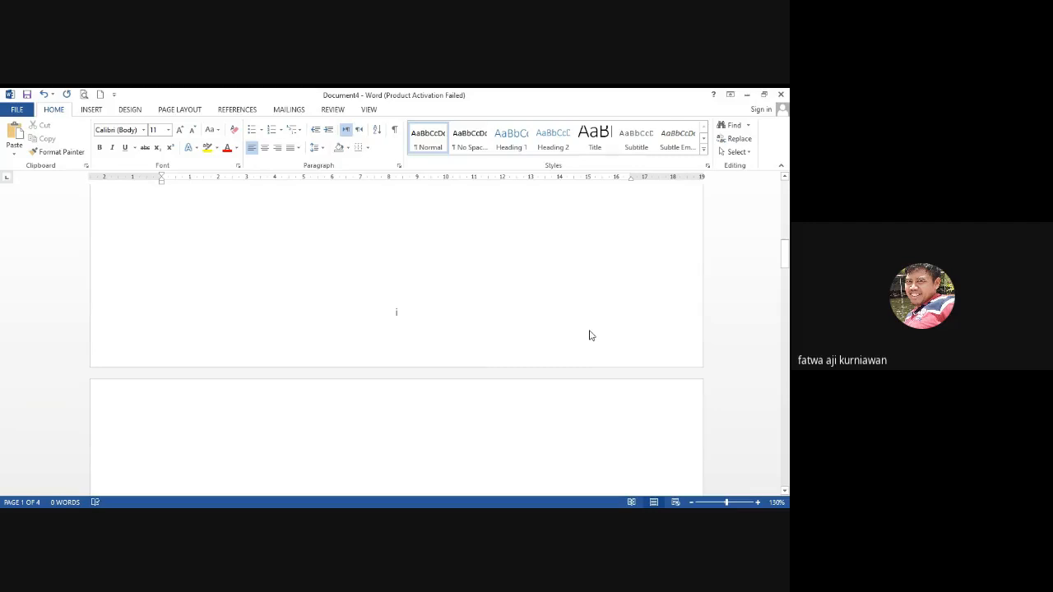
scroll(589, 335, down, 3)
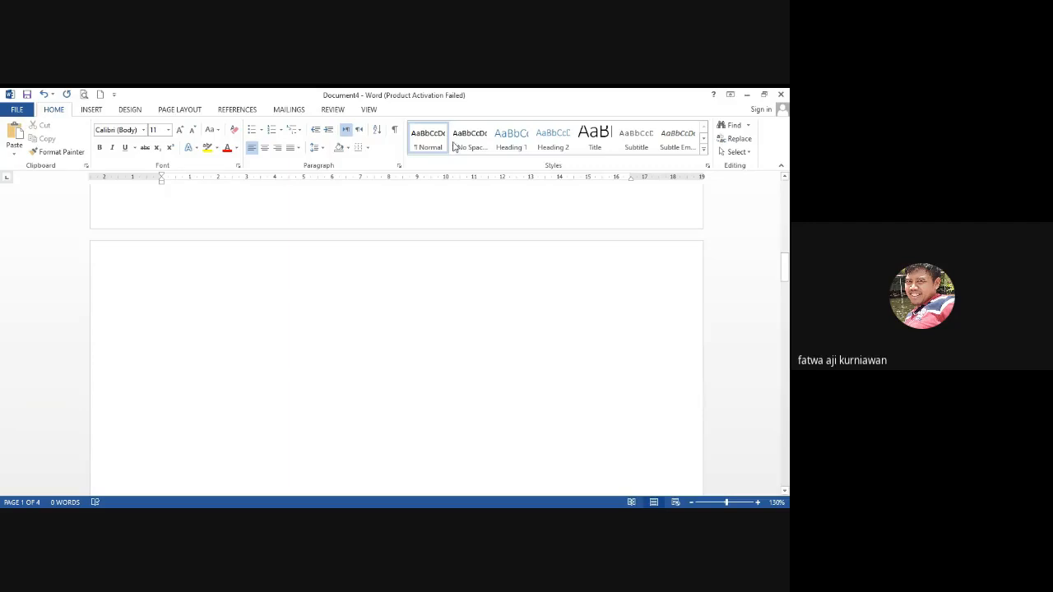
scroll(374, 329, up, 2)
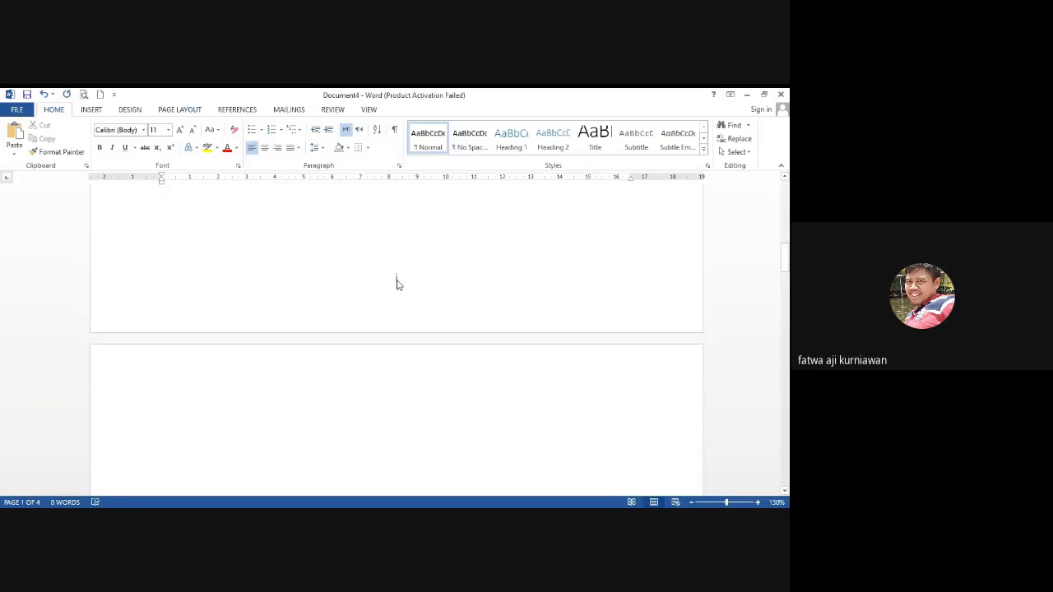
click(193, 113)
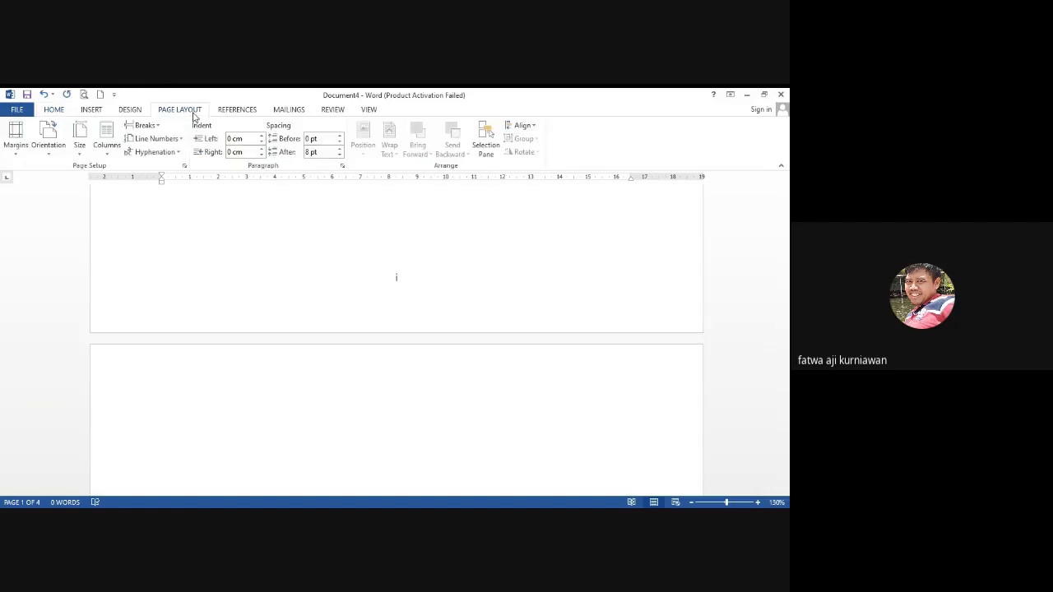
click(153, 127)
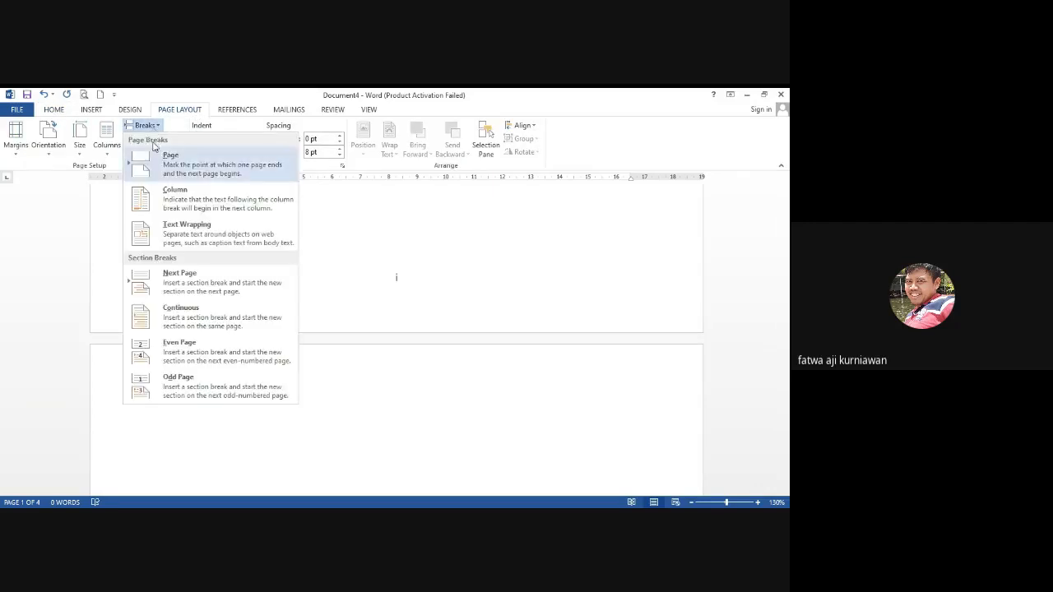
click(412, 281)
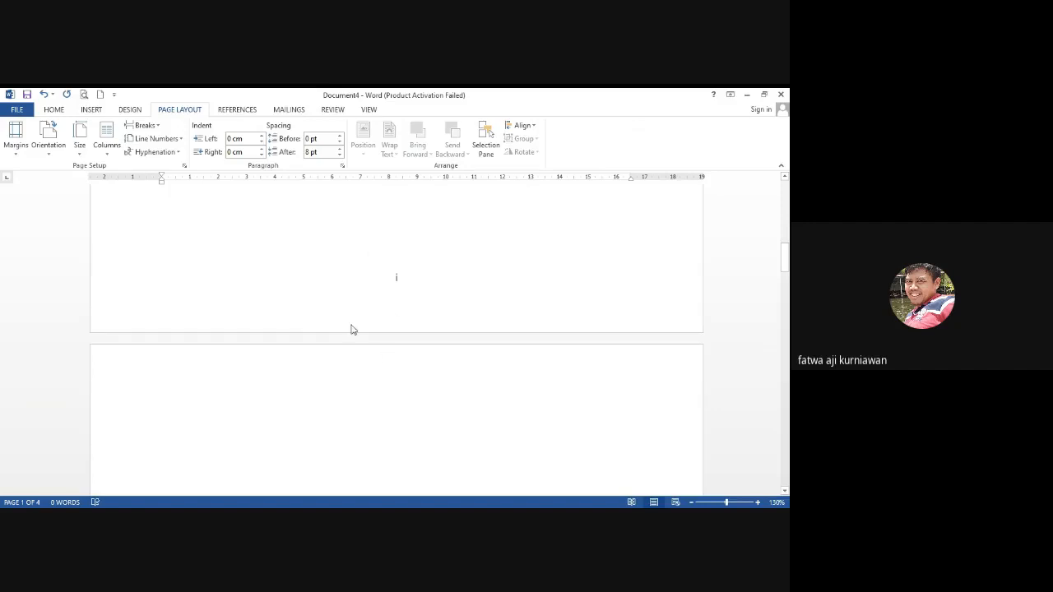
scroll(266, 435, down, 1)
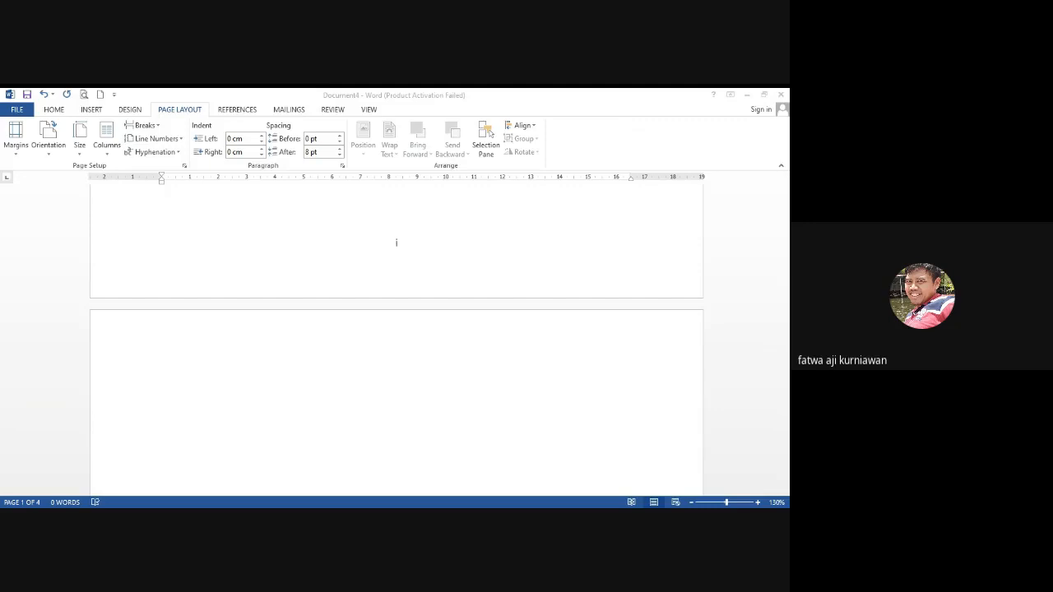
scroll(470, 394, up, 12)
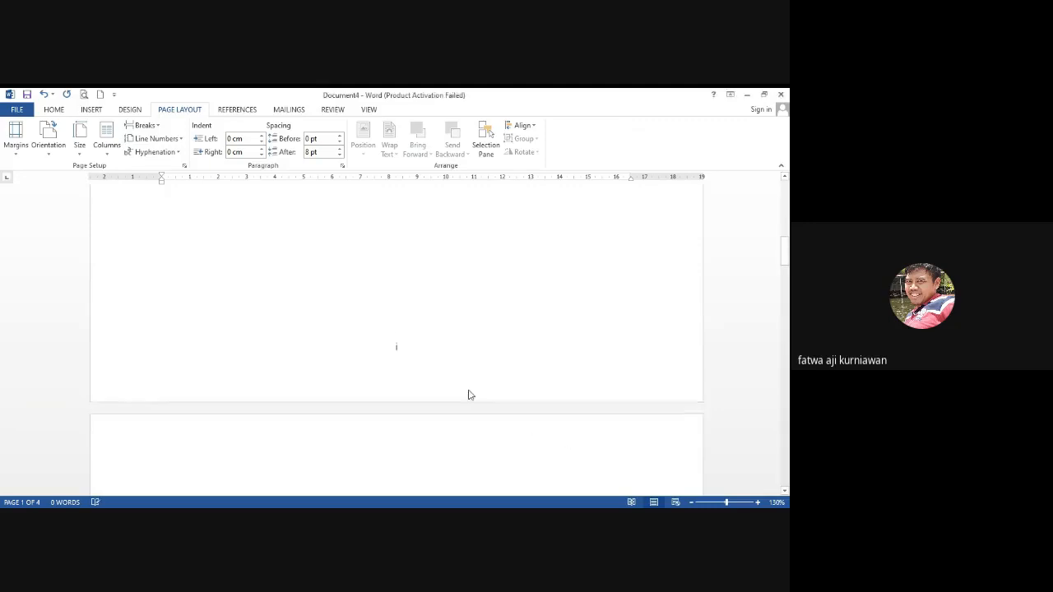
scroll(470, 390, up, 3)
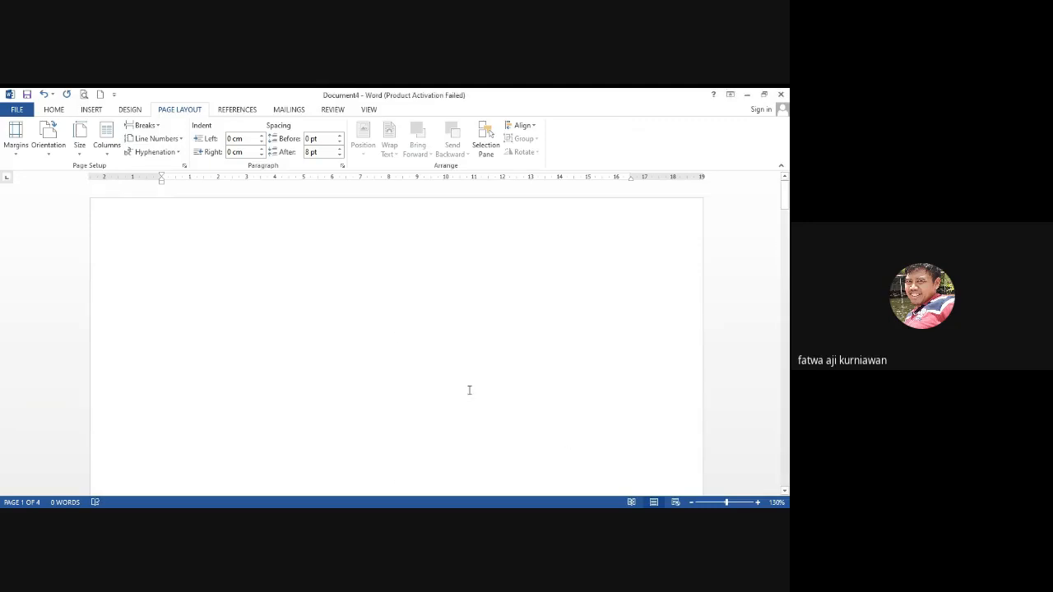
- Format the page number in the first page's footer in Arial Black at a larger font size and leave the footer
scroll(470, 390, down, 6)
scroll(470, 390, down, 1)
scroll(437, 386, up, 1)
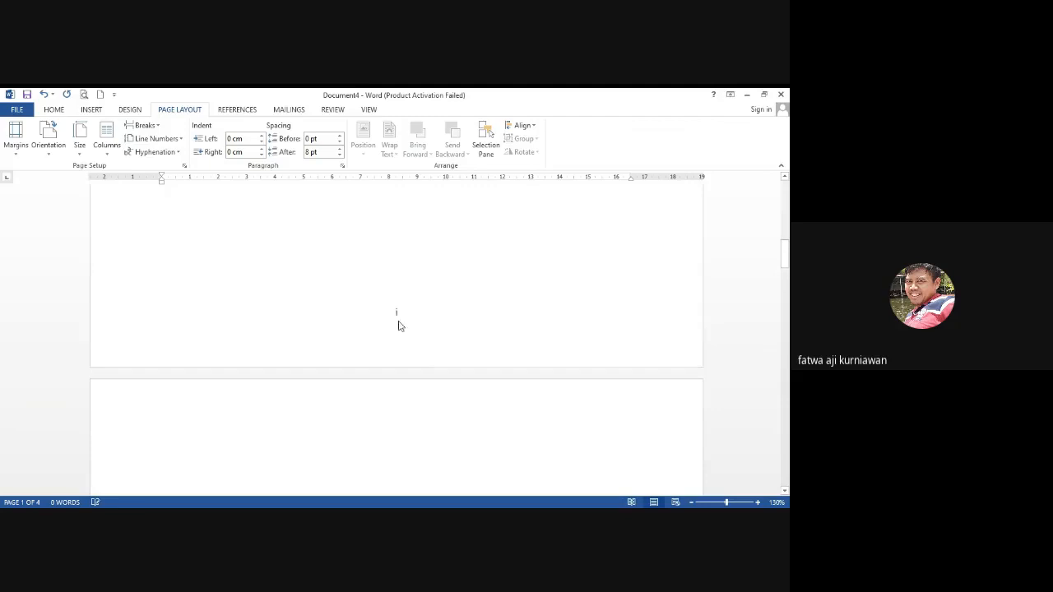
click(403, 321)
double_click(403, 321)
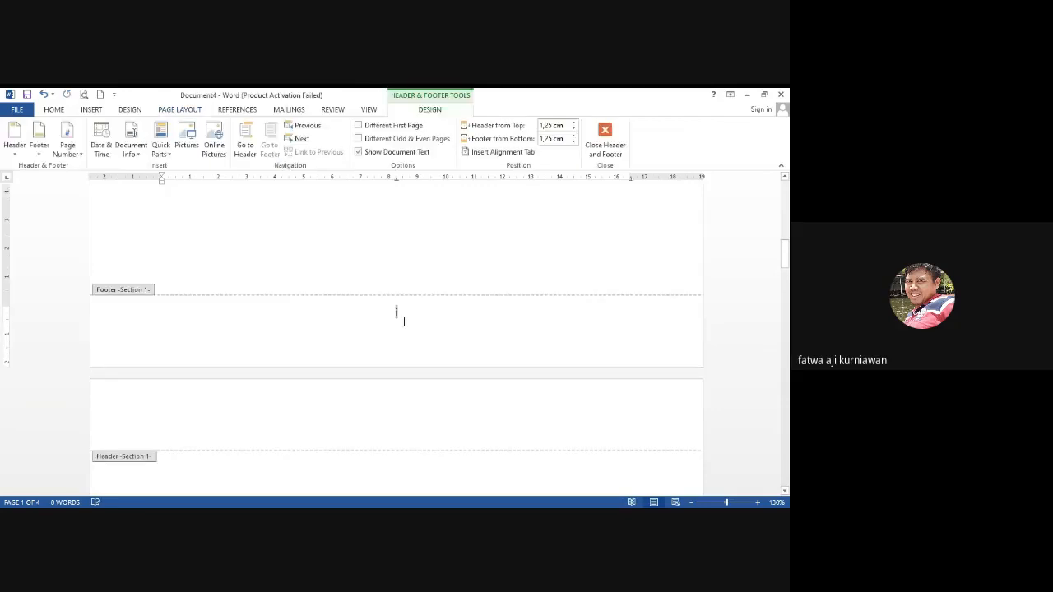
key(ctrl+a)
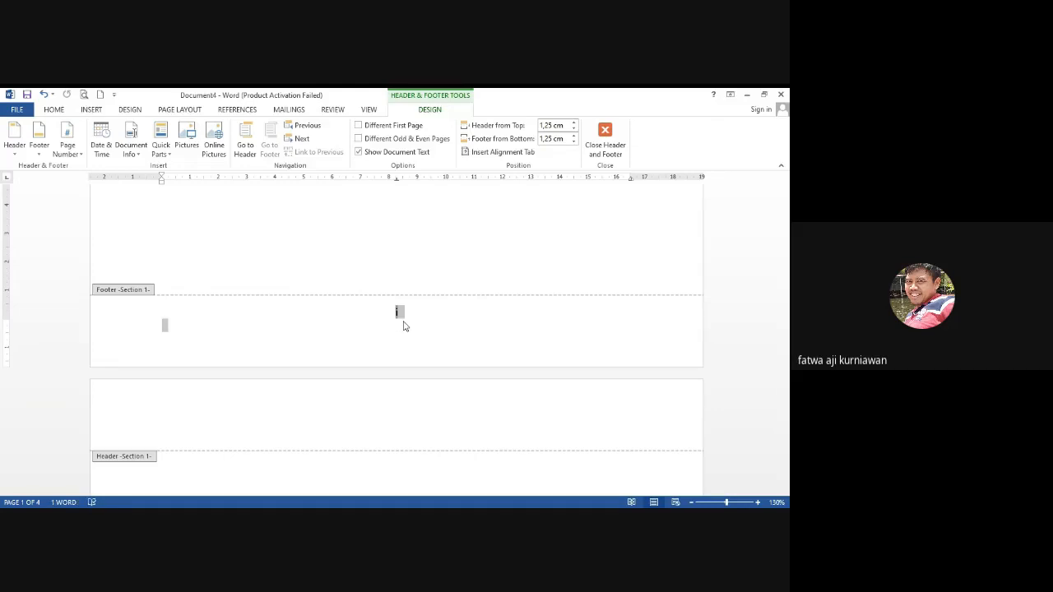
click(64, 109)
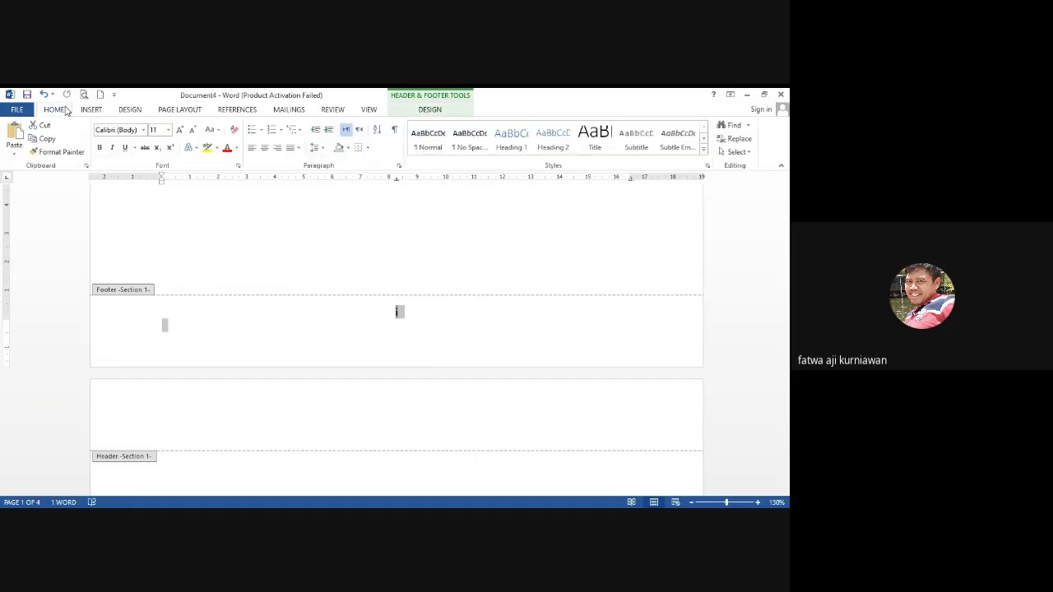
click(144, 131)
click(151, 242)
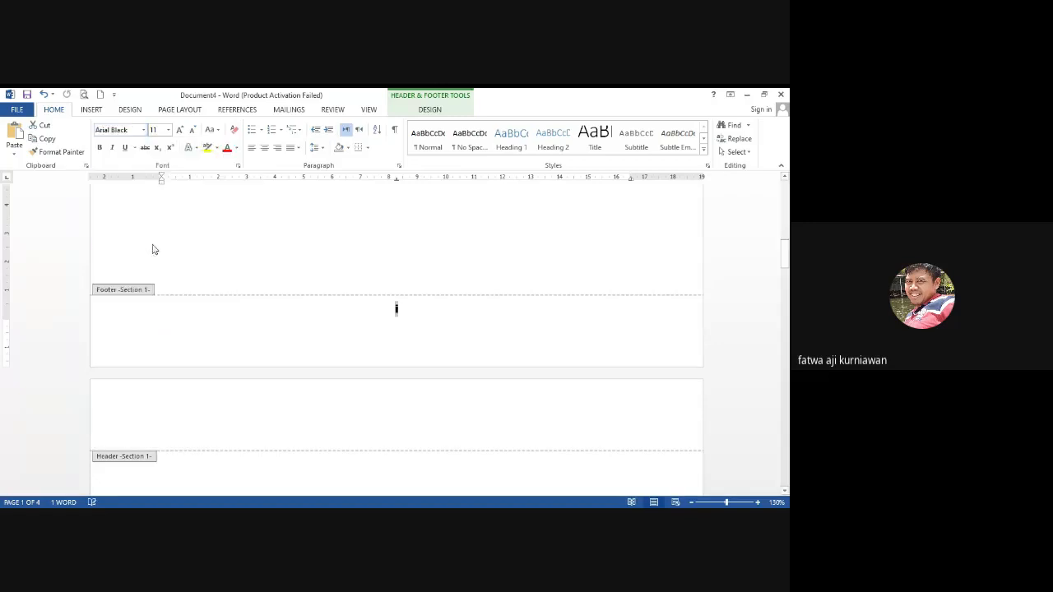
click(168, 130)
click(151, 190)
scroll(394, 329, up, 2)
double_click(419, 331)
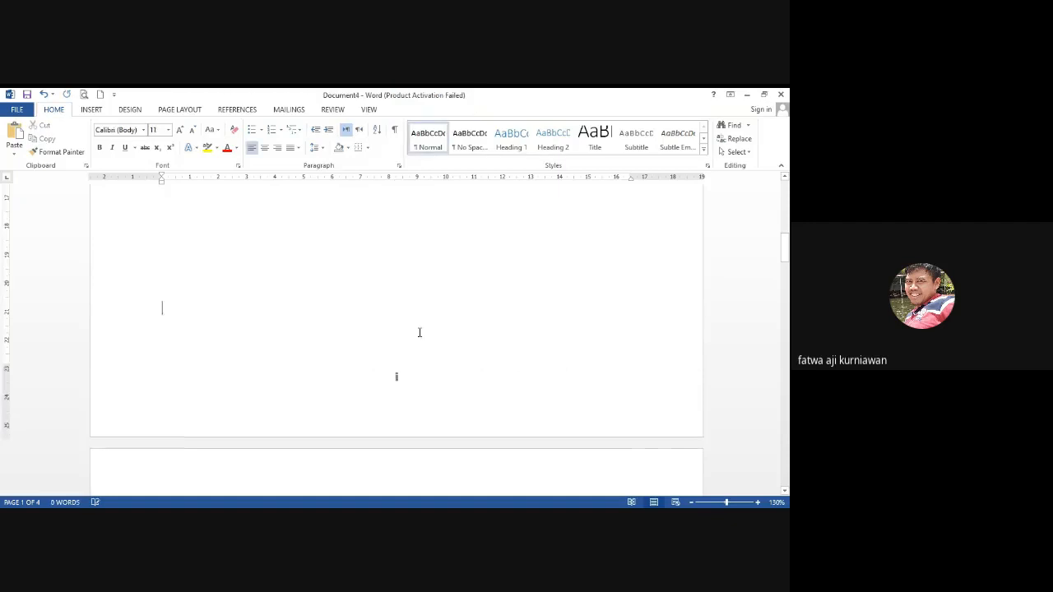
- Check the footer page numbers on all pages of both sections for the new font formatting
scroll(419, 333, down, 5)
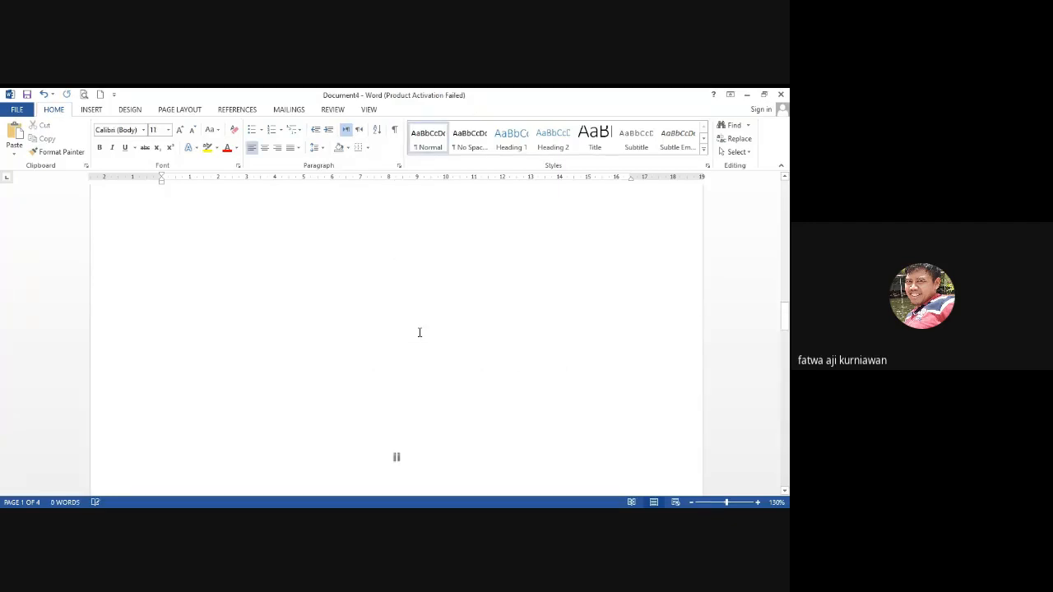
scroll(419, 333, up, 5)
scroll(433, 392, down, 15)
scroll(434, 394, down, 15)
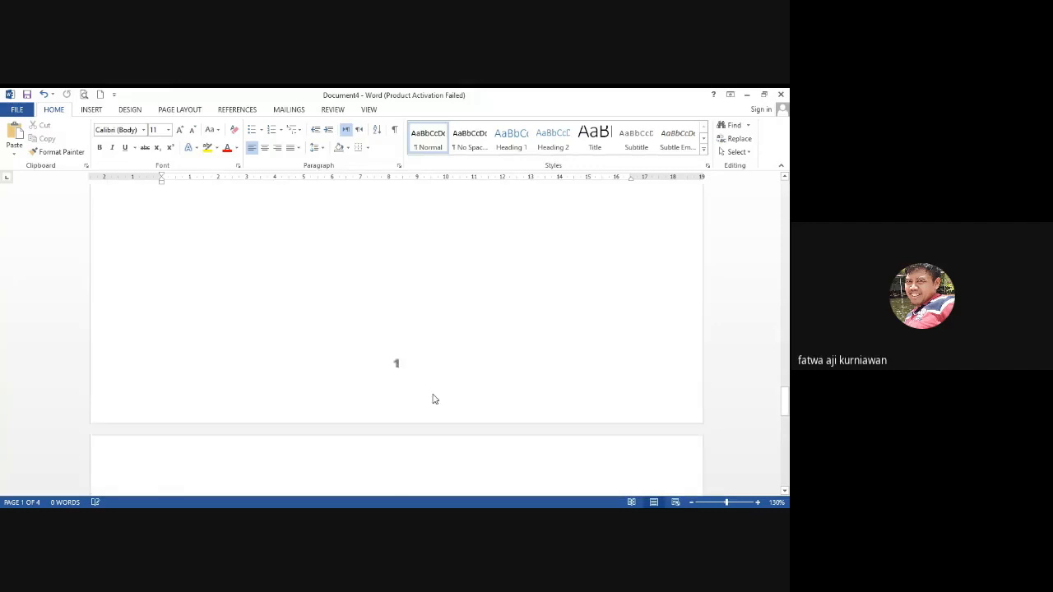
scroll(434, 399, down, 8)
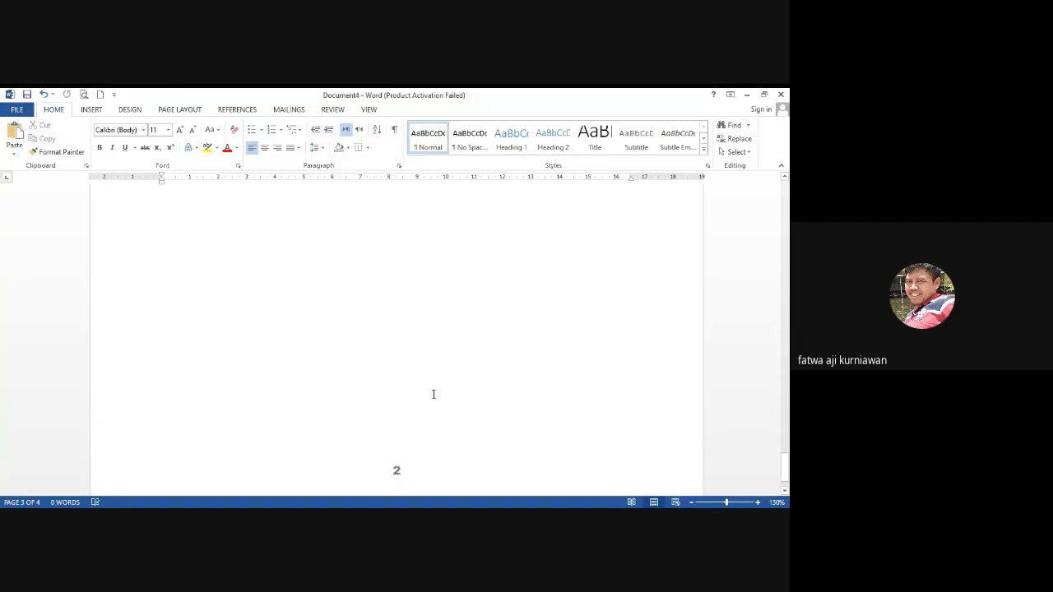
scroll(395, 390, down, 5)
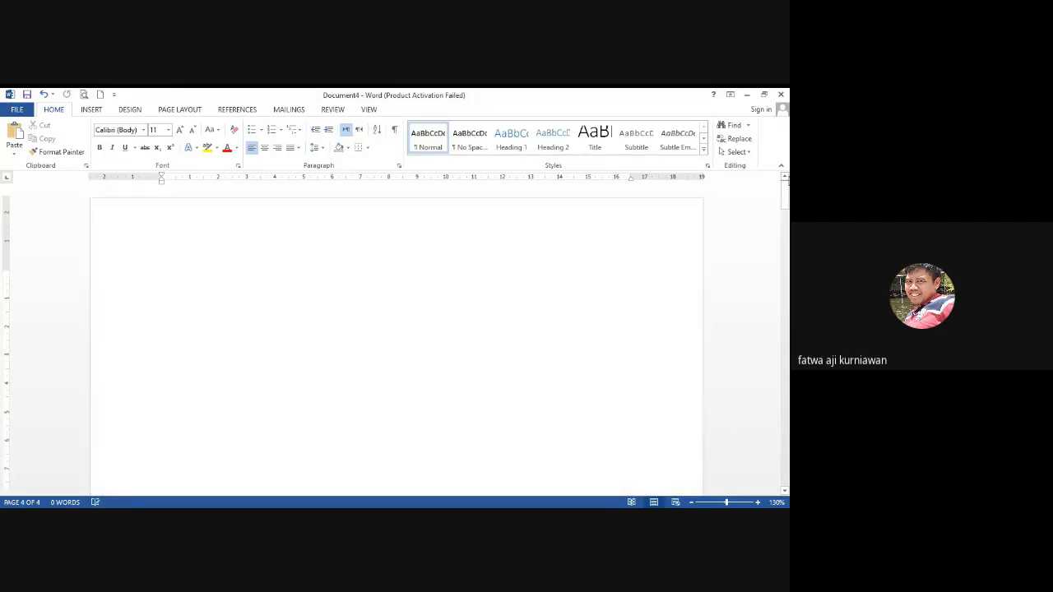
scroll(494, 426, down, 10)
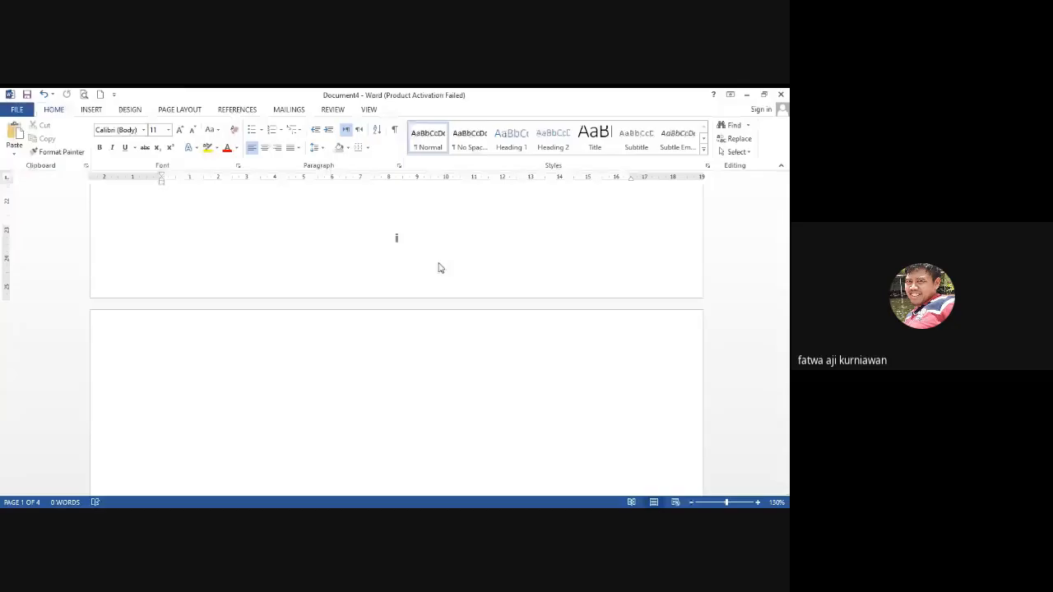
scroll(440, 263, up, 1)
scroll(439, 263, up, 3)
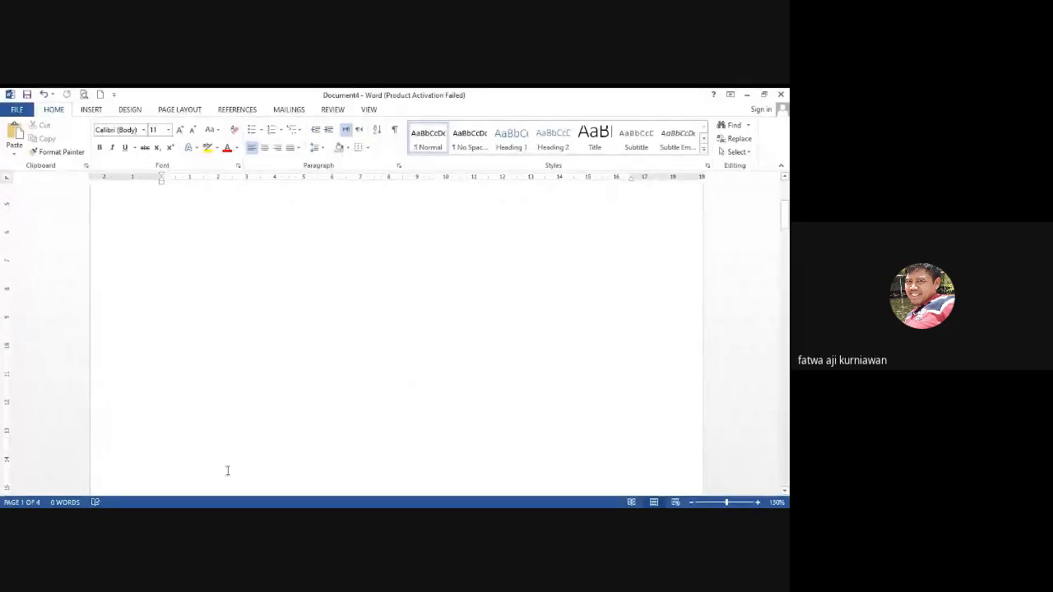
click(179, 507)
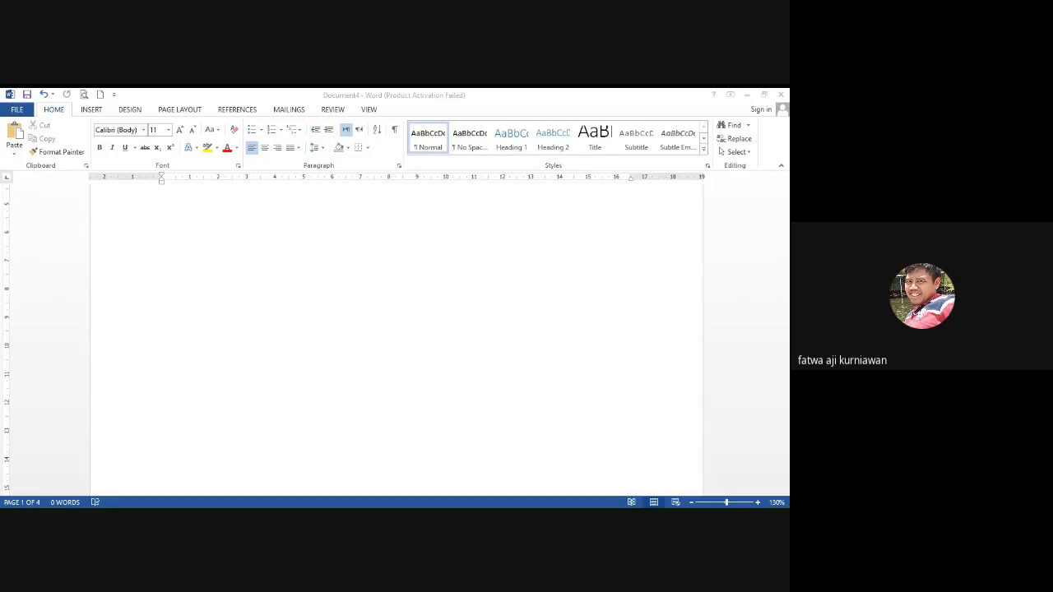
click(416, 348)
scroll(416, 350, up, 5)
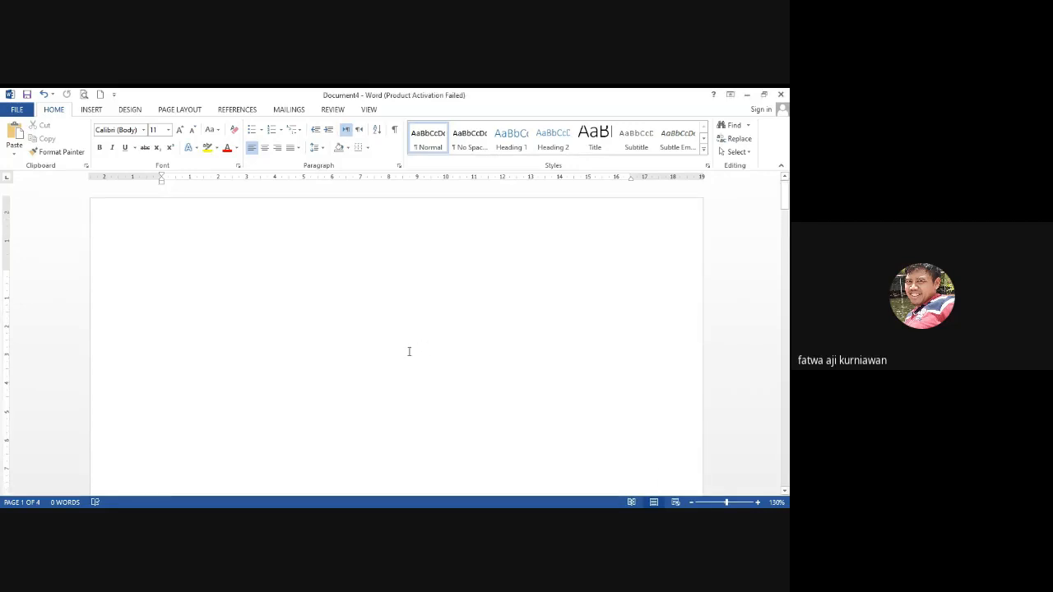
key(alt+Tab)
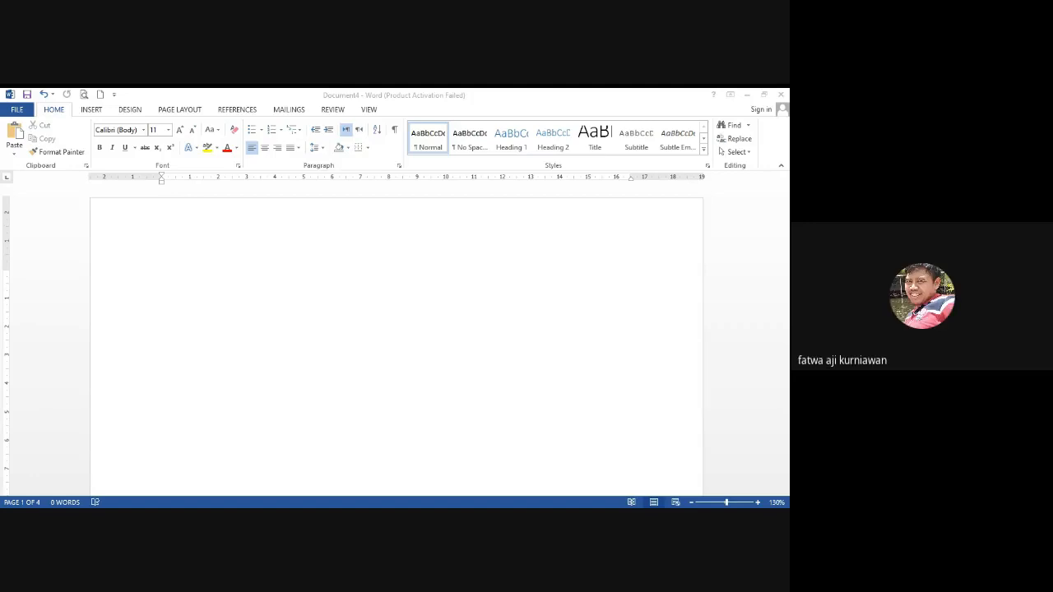
- Review the document's pages and their footer numbering again from the first page onward
click(651, 480)
scroll(651, 481, down, 10)
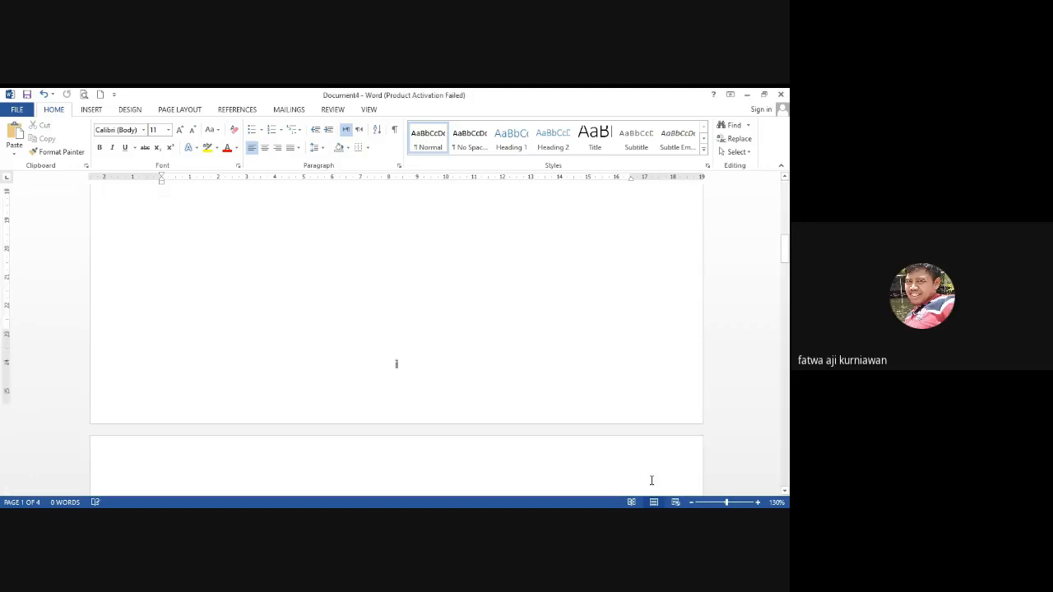
scroll(557, 456, up, 8)
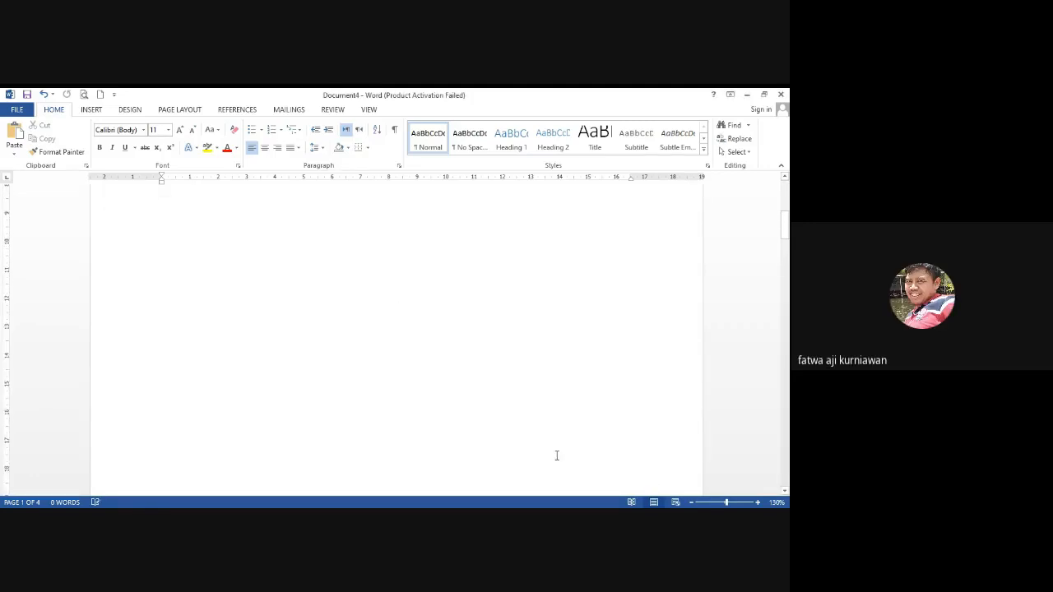
click(232, 259)
scroll(298, 376, up, 3)
click(240, 276)
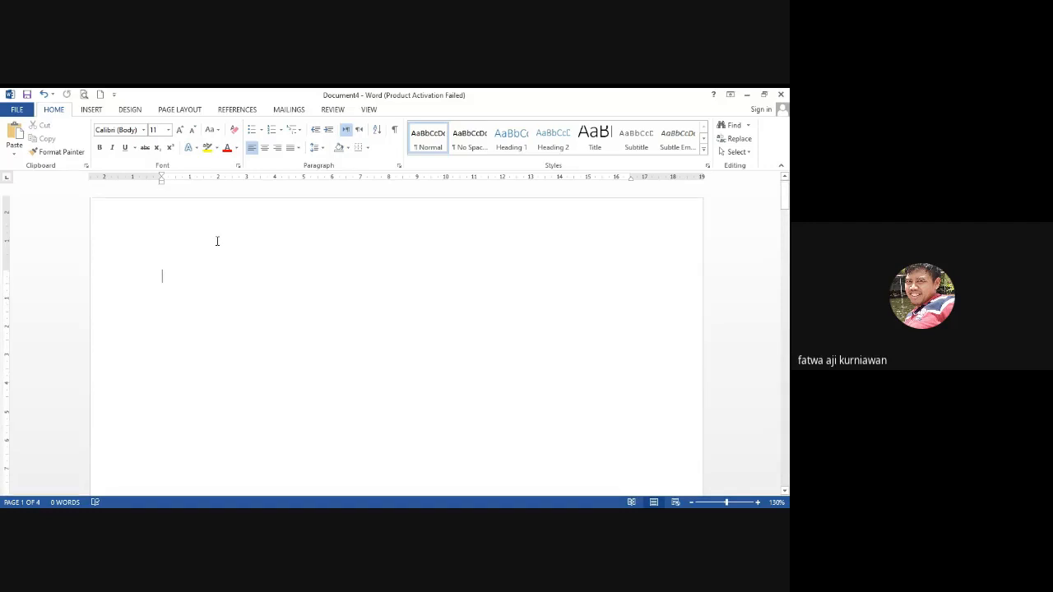
scroll(247, 310, down, 10)
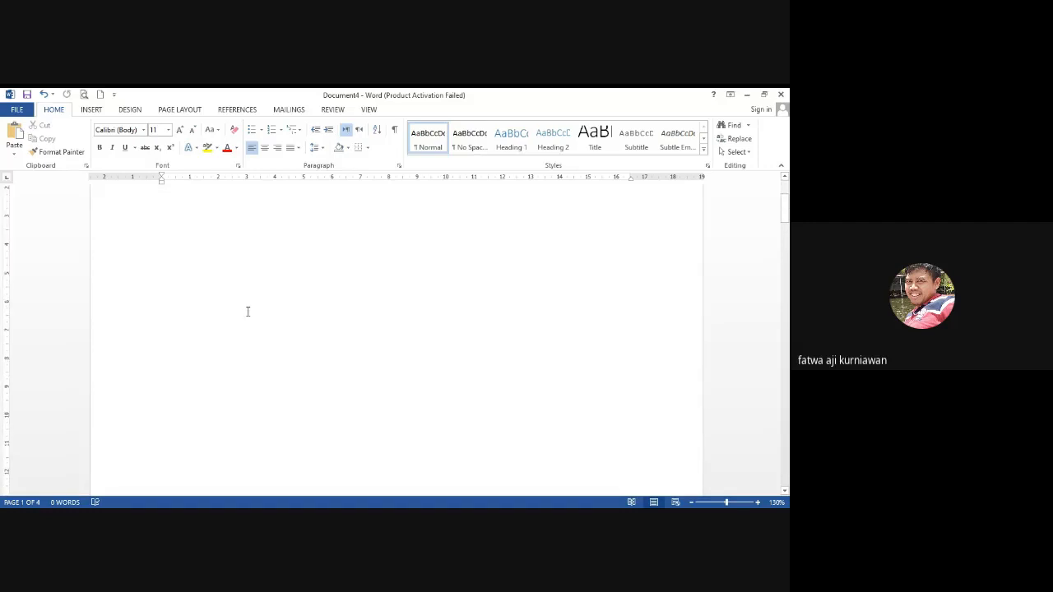
scroll(496, 338, down, 5)
scroll(475, 360, up, 1)
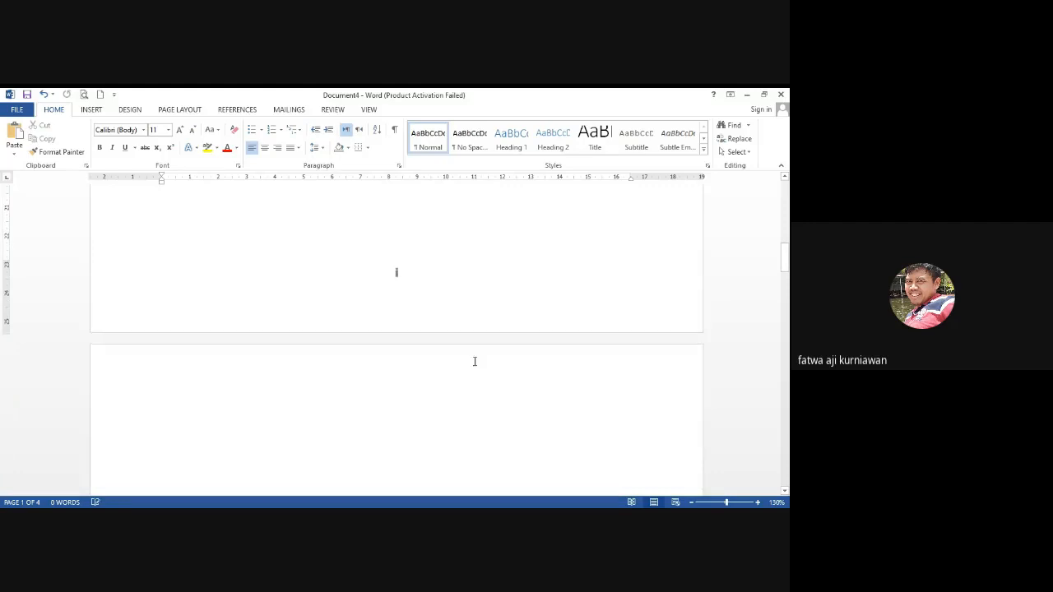
scroll(474, 360, down, 5)
drag(784, 319, 785, 375)
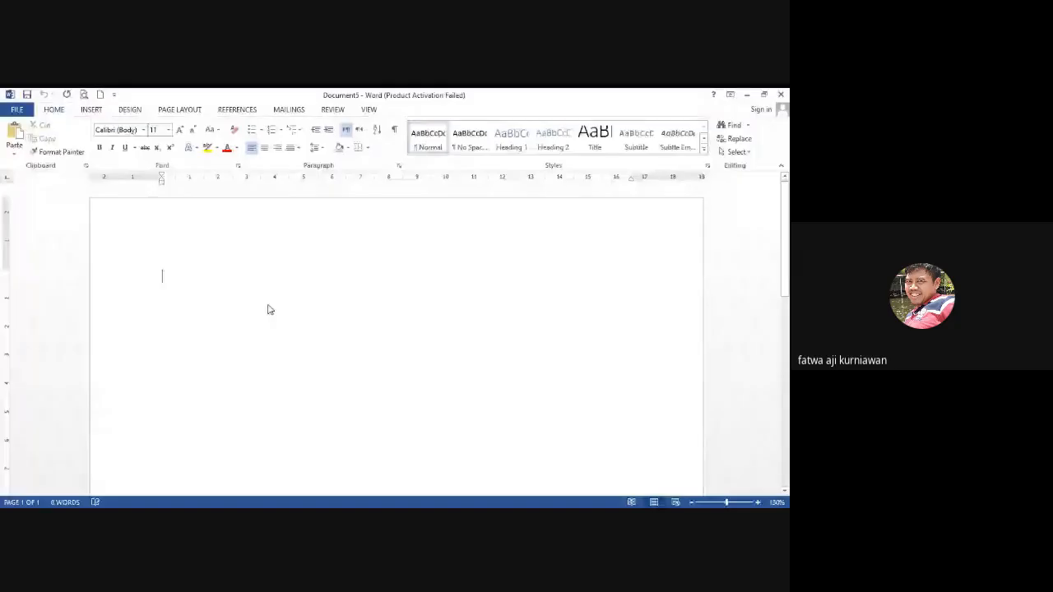
- Enter COVER at the start of the blank document and add empty lines until the document extends onto a third page
text(COVER)
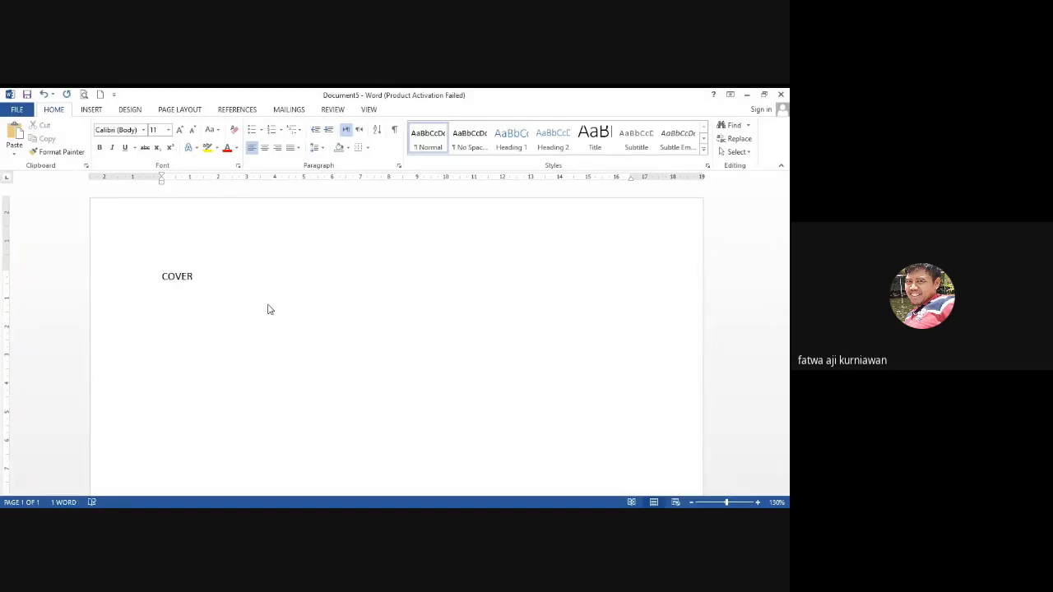
key(Return)
key(Return)
key(Return)
key(Return)
key(Return)
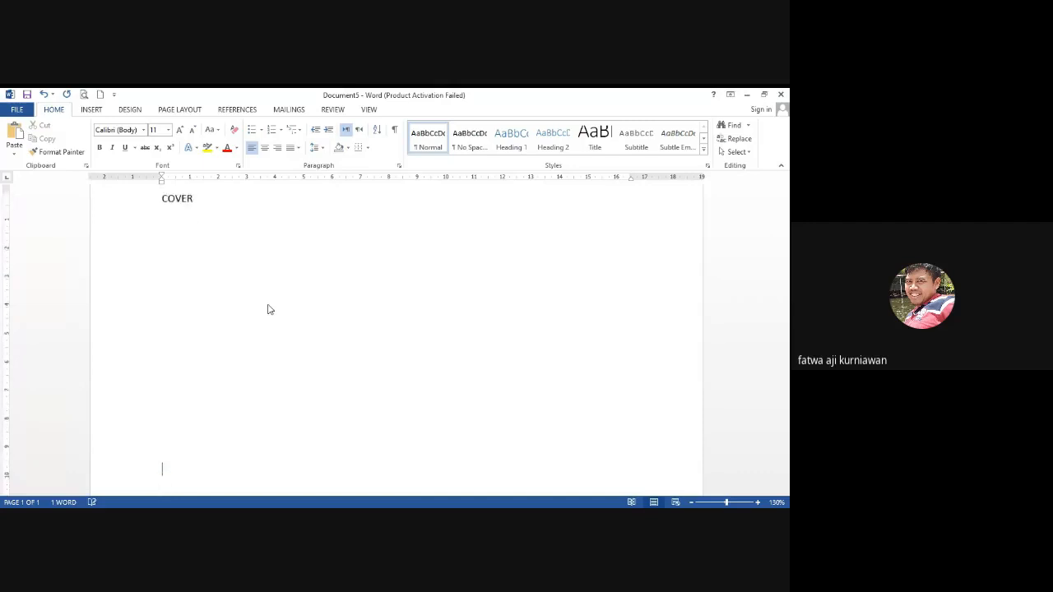
key(Return)
key(Return)
key(Return)
key(Return)
key(Return)
key(Return)
key(Return)
key(Return)
key(Return)
key(Return)
key(Return)
key(Return)
key(Return)
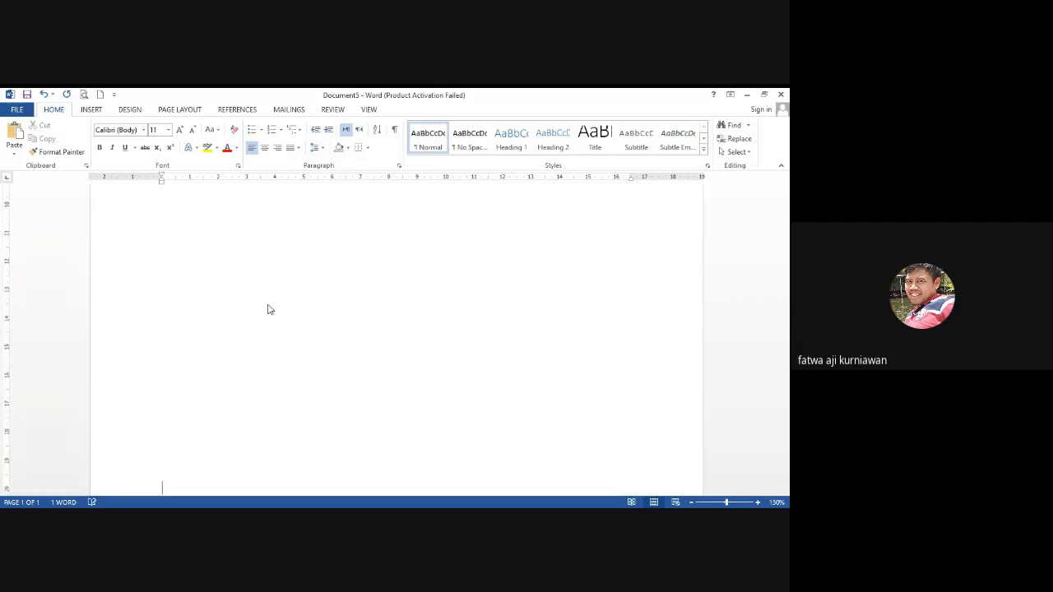
key(Return)
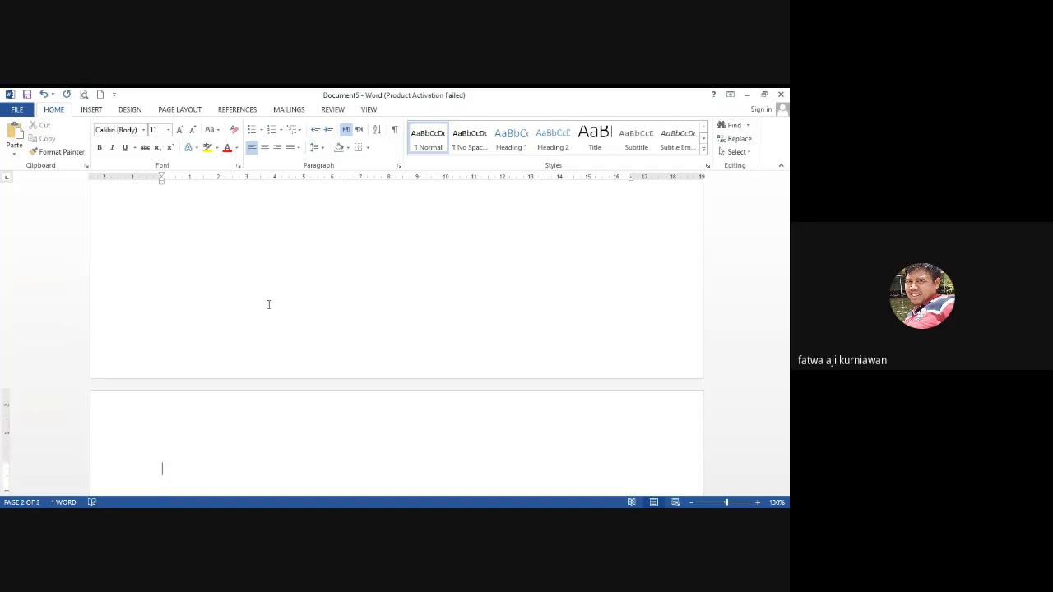
key(Return)
key(Return)
key(Return)
key(Return)
key(Return)
key(Return)
key(Return)
key(Return)
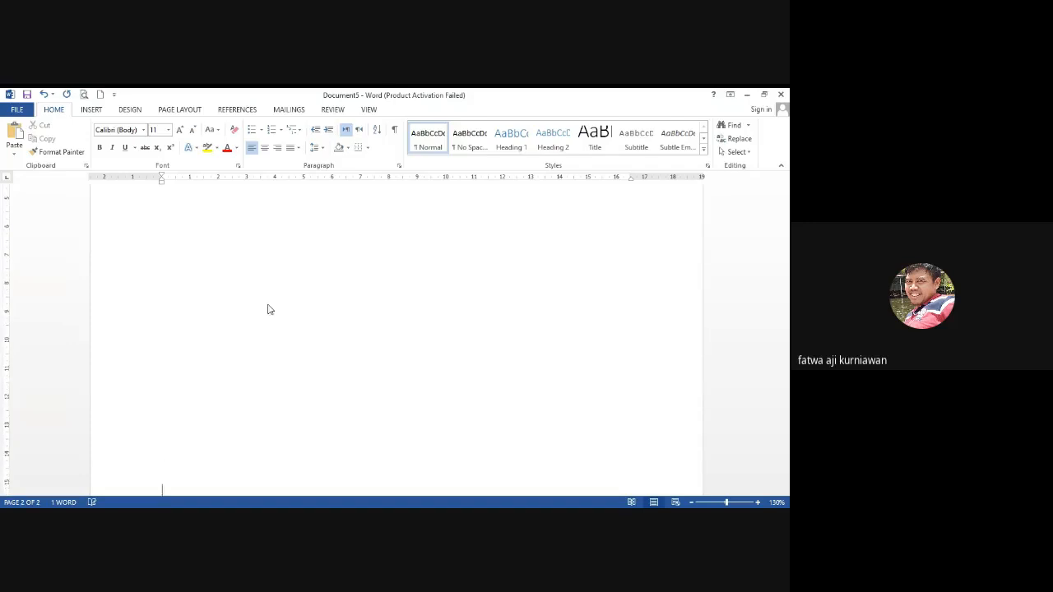
key(Return)
key(Return)
key(Return)
key(Return)
key(Return)
key(Return)
key(Return)
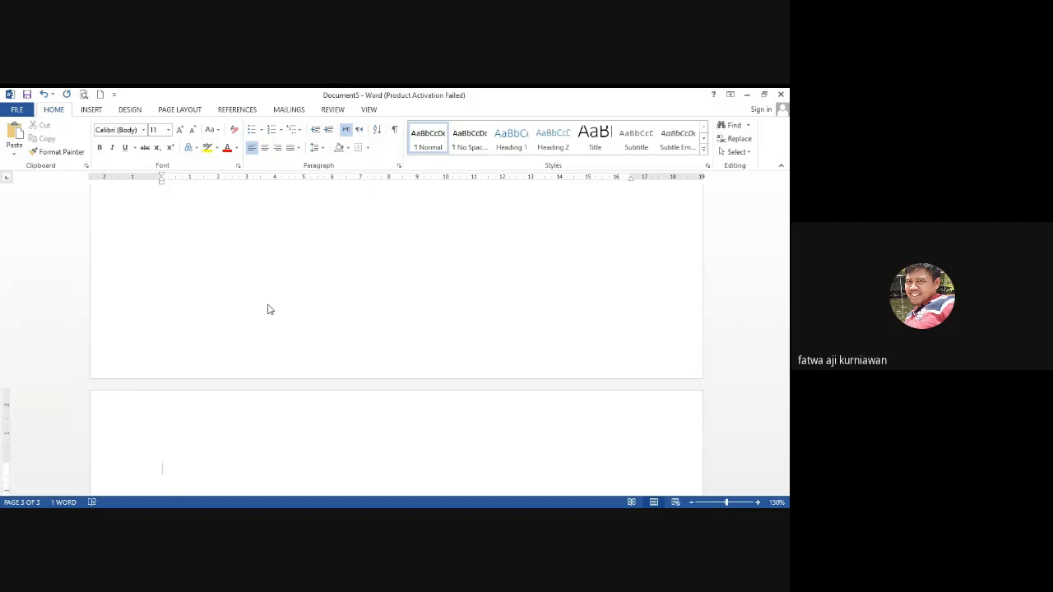
- Insert a Plain Number 2 page number at the bottom of the page, starting from the COVER page
scroll(267, 309, up, 10)
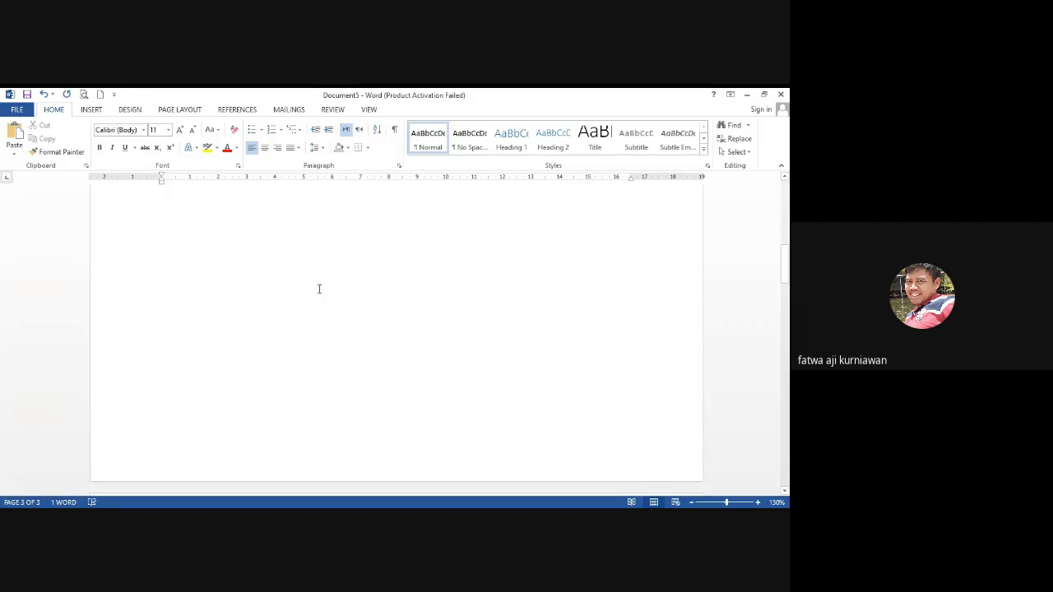
scroll(319, 289, up, 10)
click(285, 298)
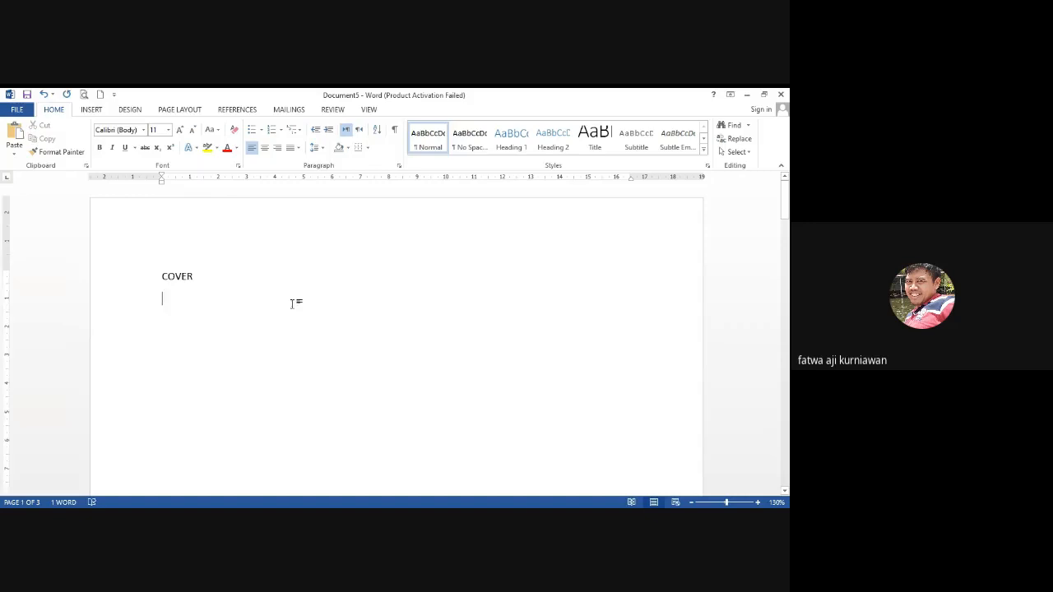
click(266, 276)
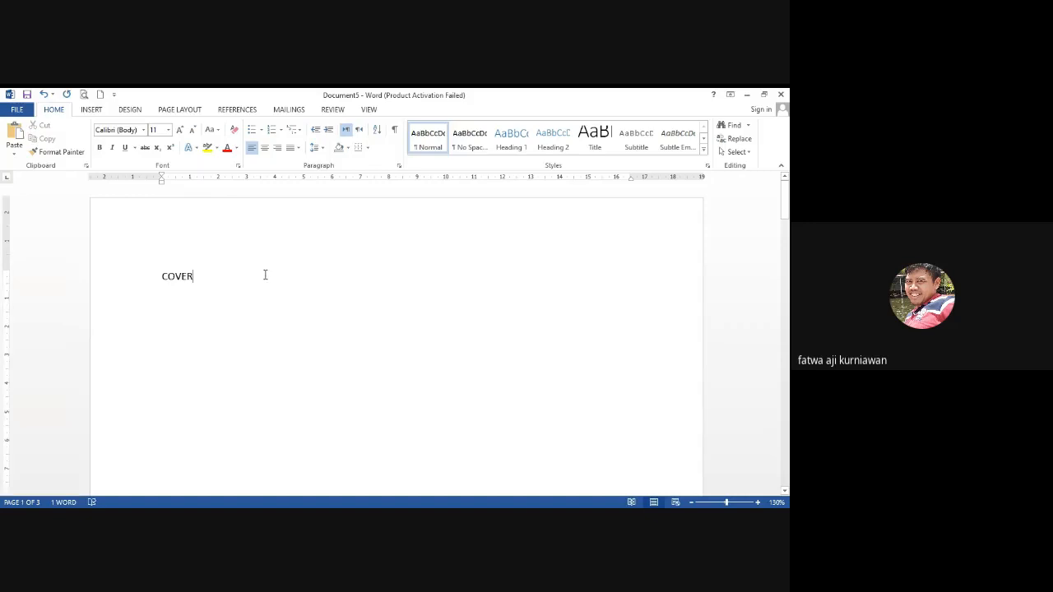
click(91, 109)
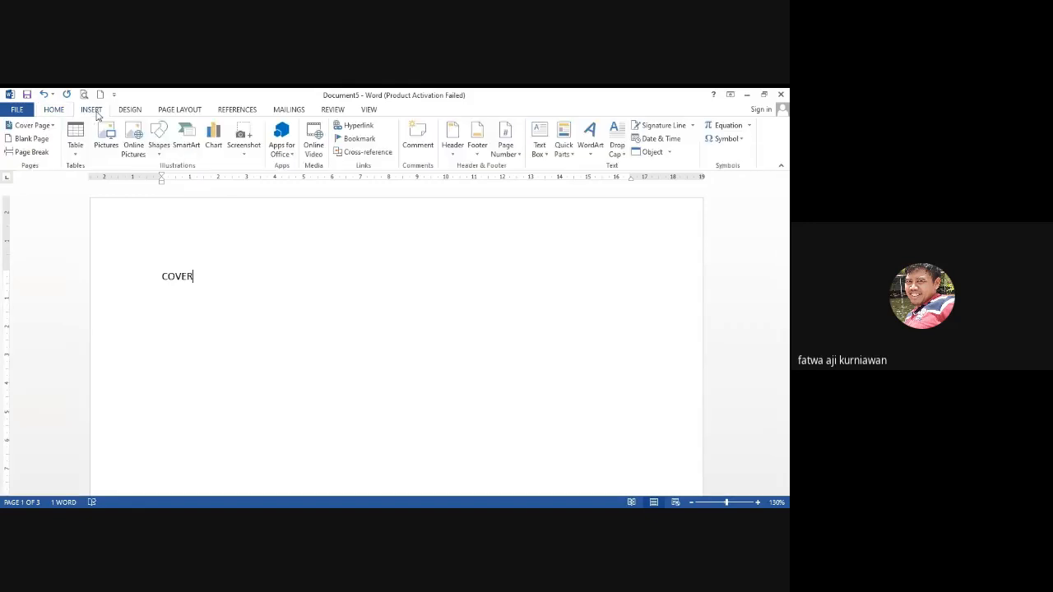
click(511, 156)
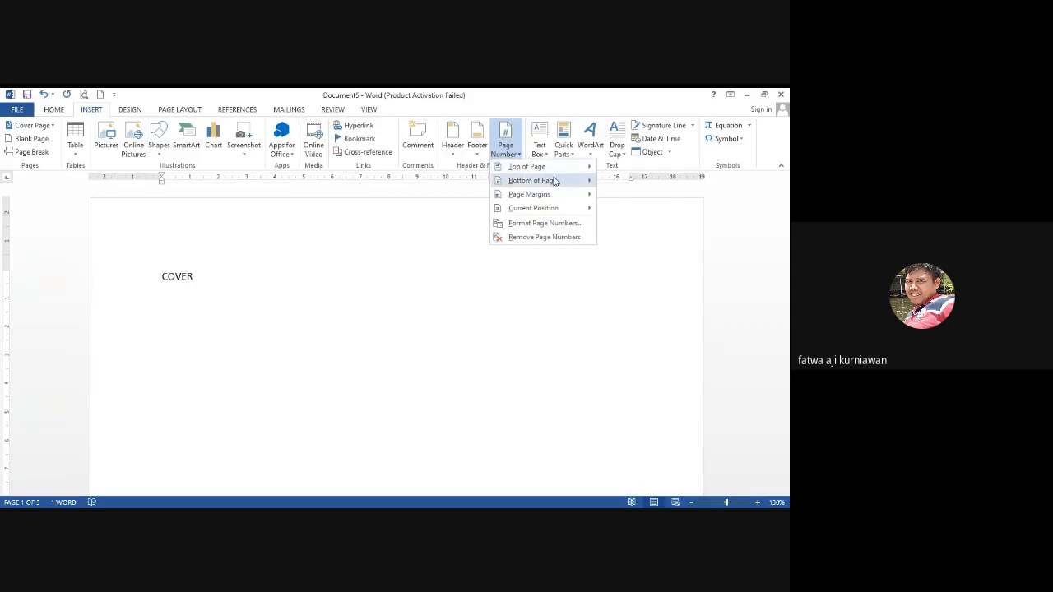
mouse_move(556, 181)
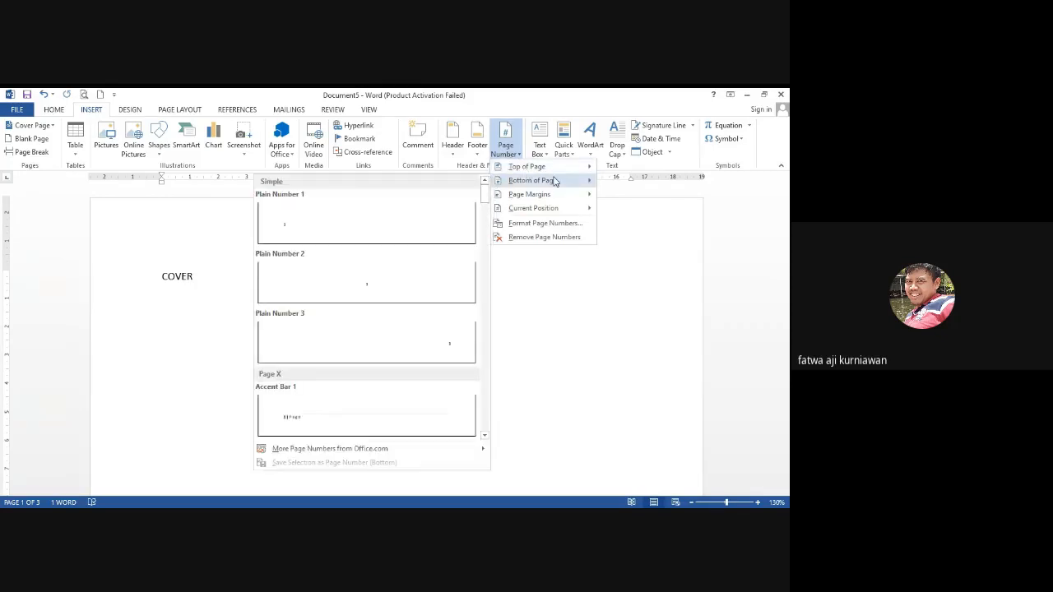
click(427, 283)
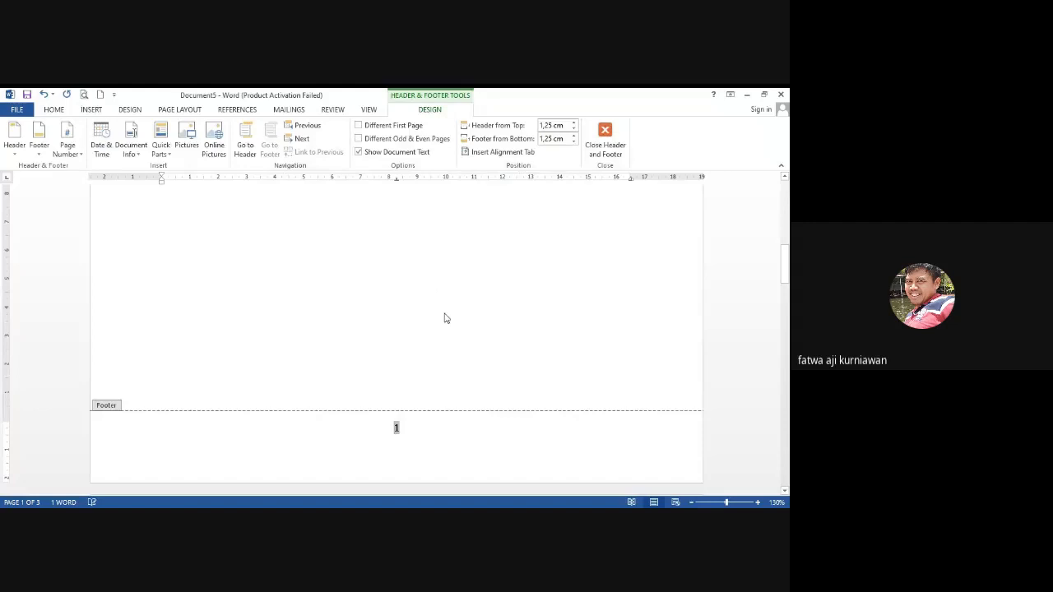
- Turn on Different First Page for the header and footer and return to the document body
scroll(444, 318, up, 10)
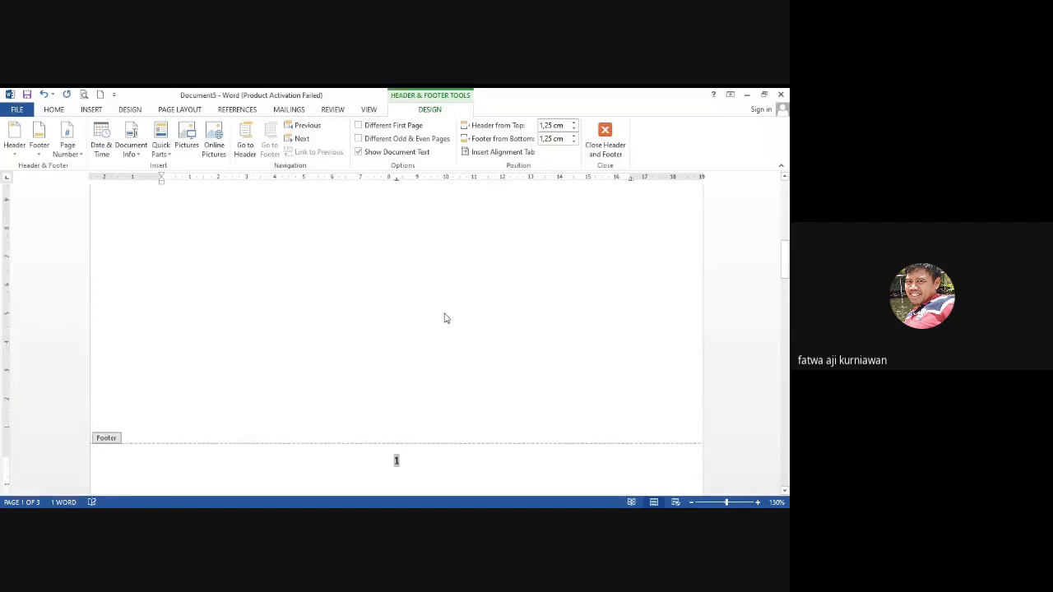
scroll(444, 319, up, 2)
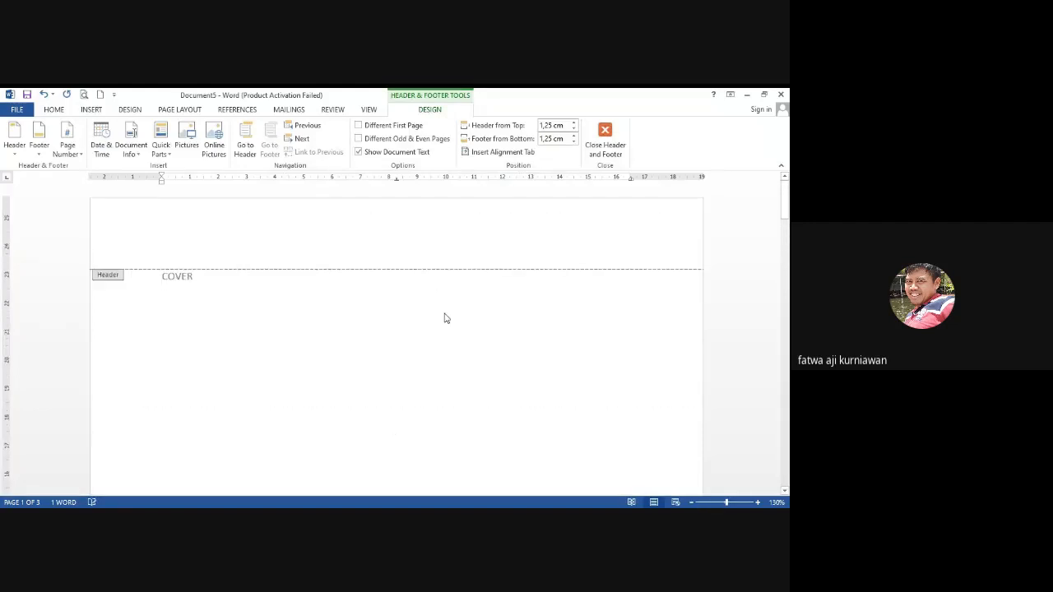
click(384, 129)
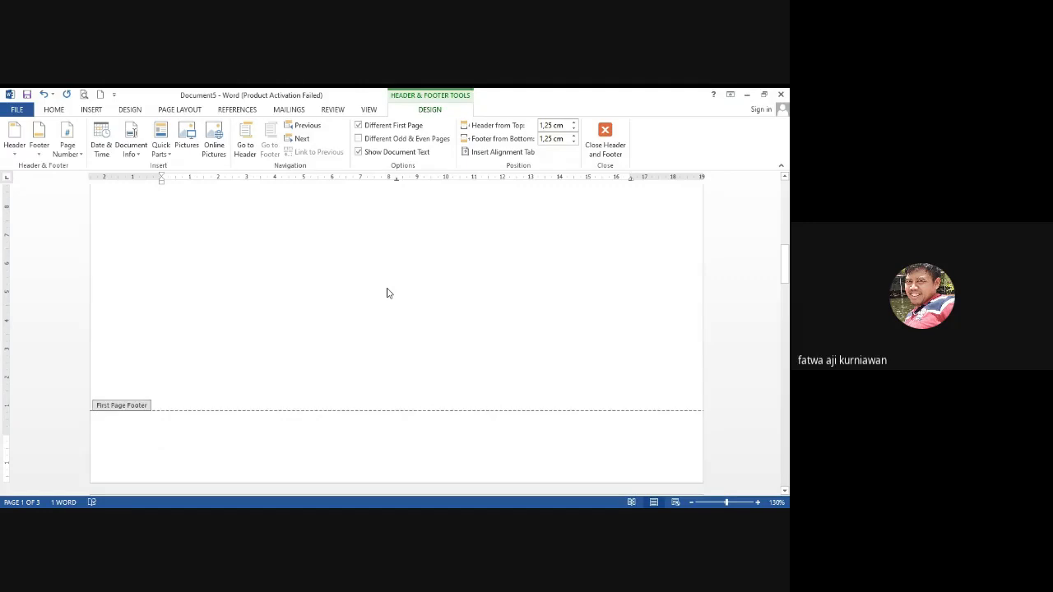
double_click(387, 293)
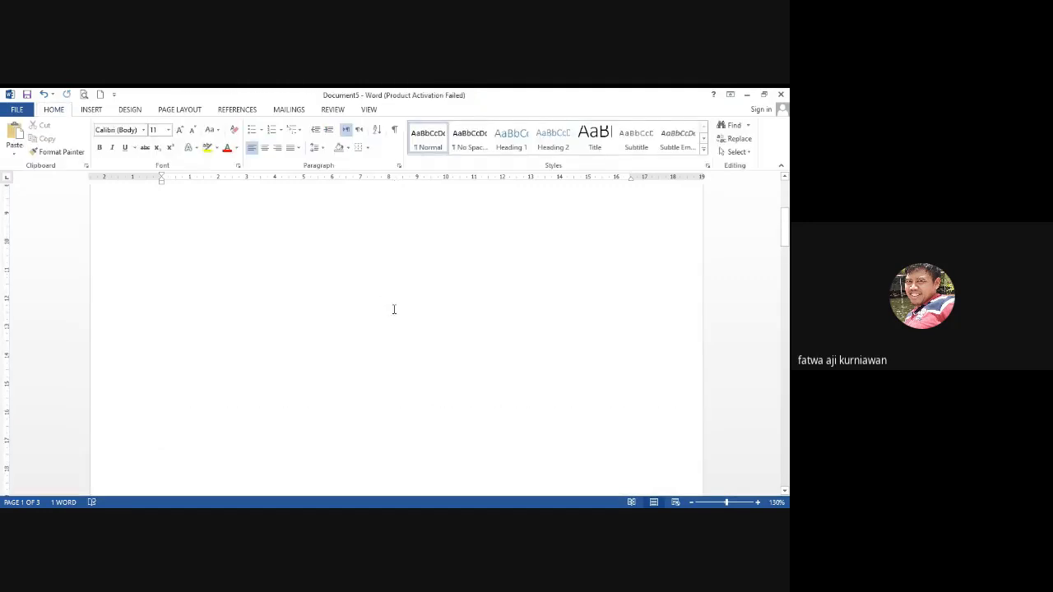
- Check the bottom of the cover page and the second page for page numbers
scroll(393, 309, down, 3)
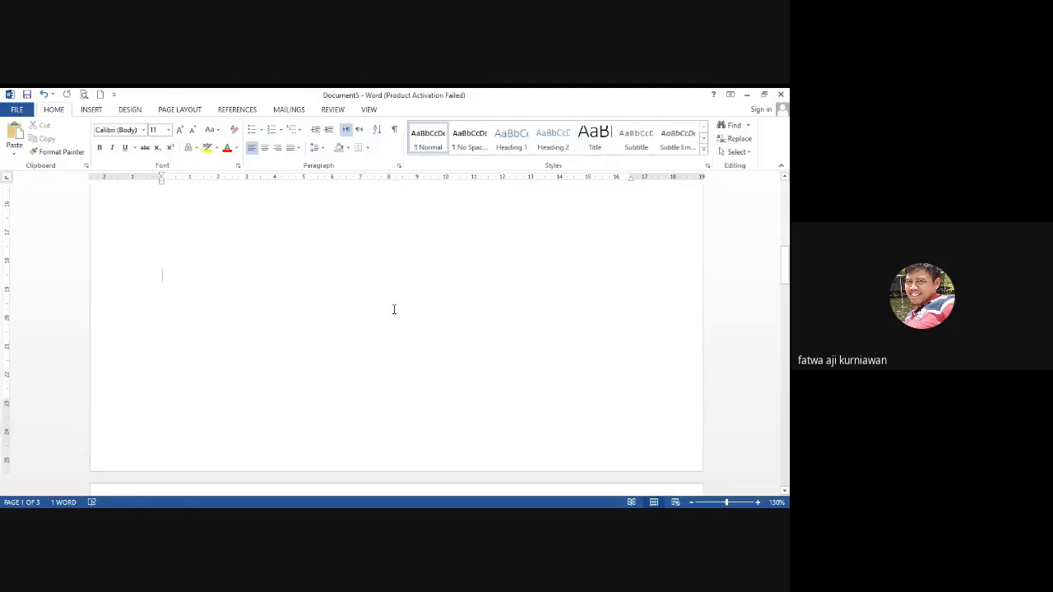
scroll(394, 310, up, 8)
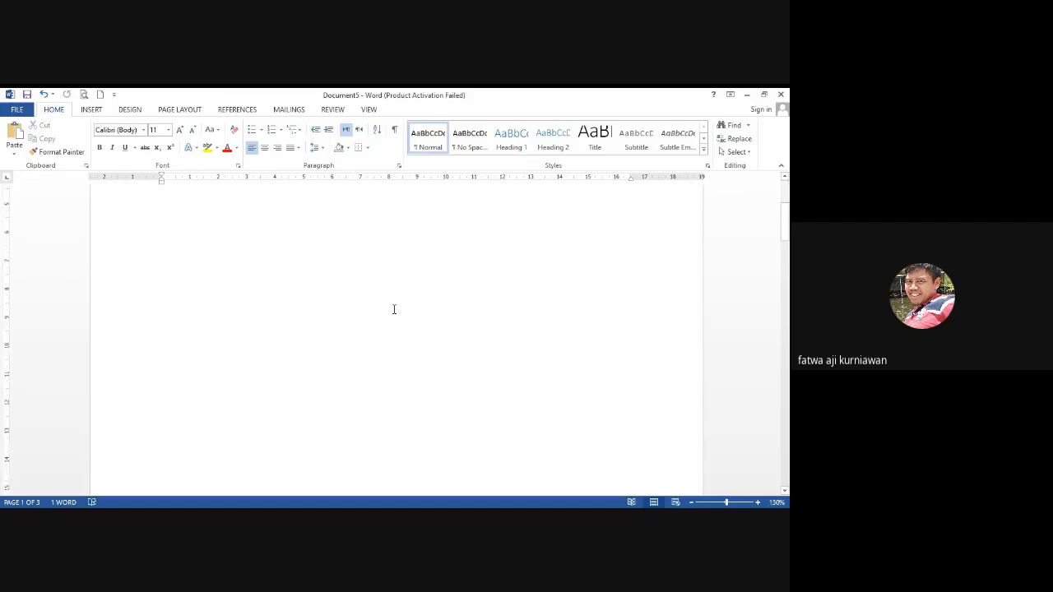
scroll(393, 309, down, 10)
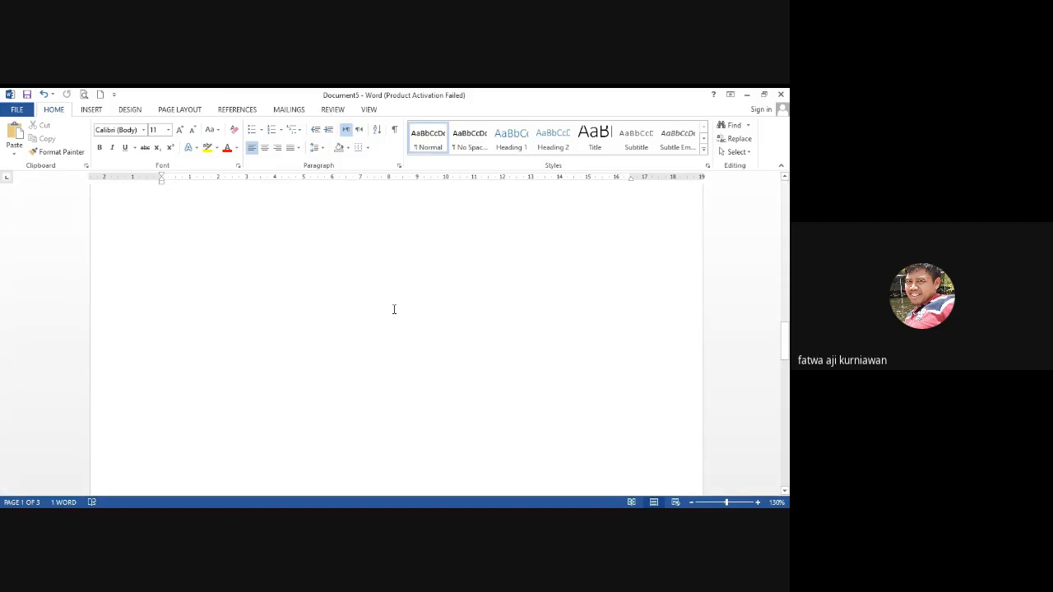
scroll(393, 310, down, 4)
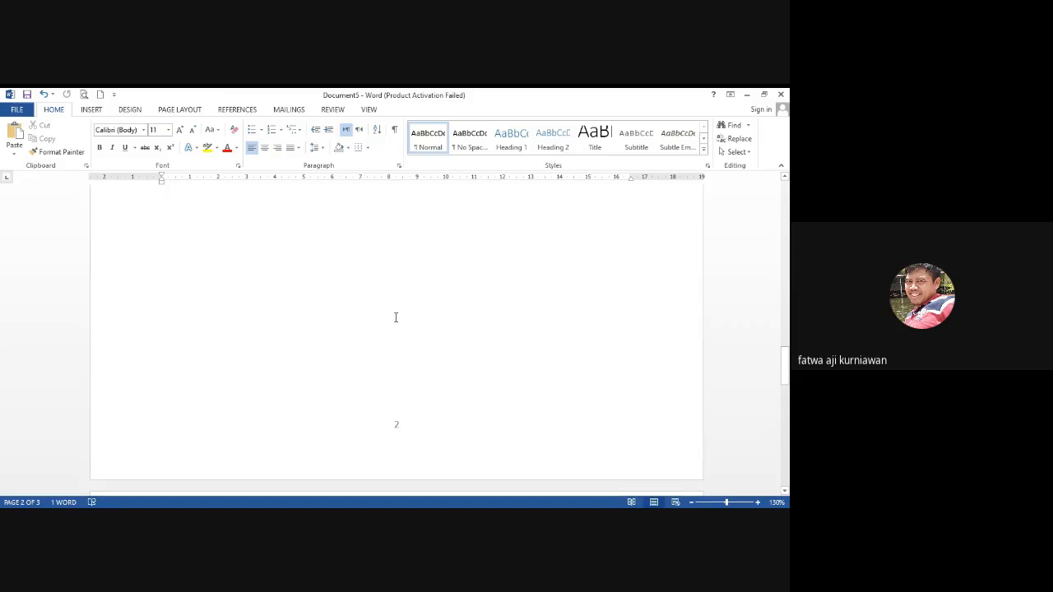
scroll(396, 318, up, 1)
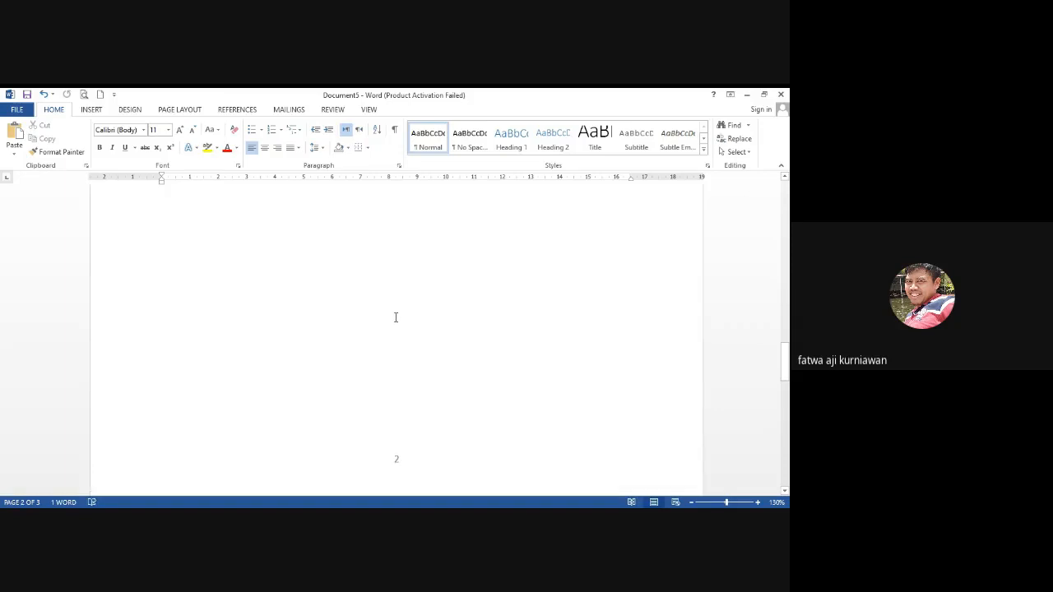
scroll(396, 317, down, 3)
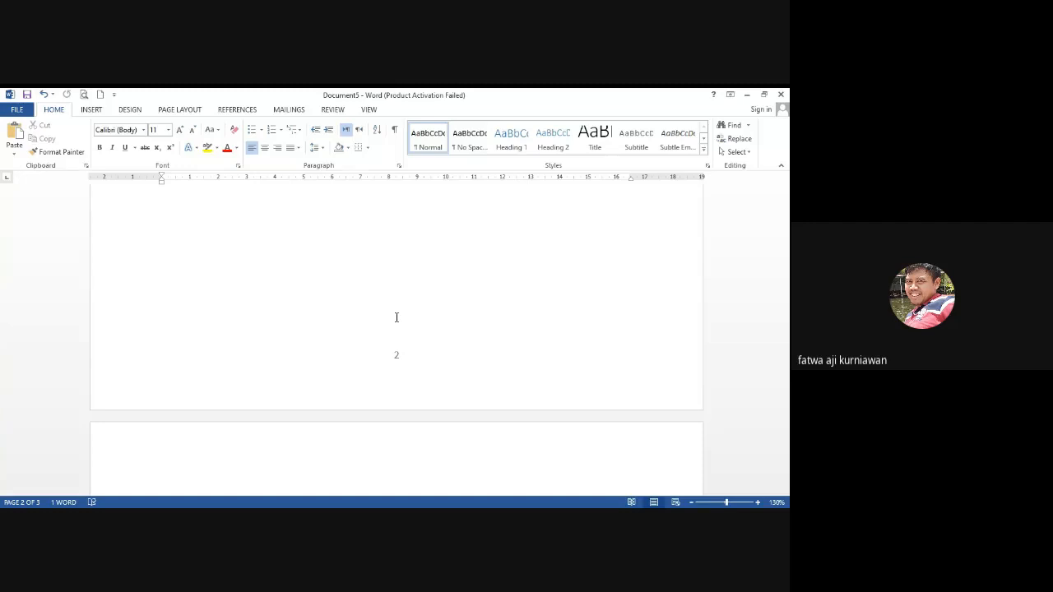
scroll(396, 316, up, 15)
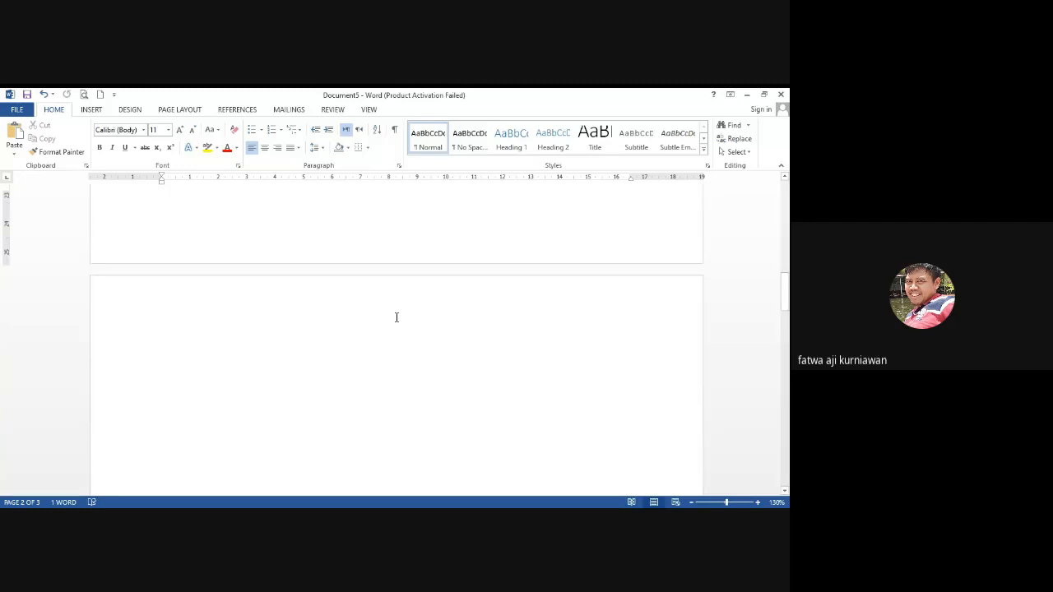
scroll(396, 317, up, 2)
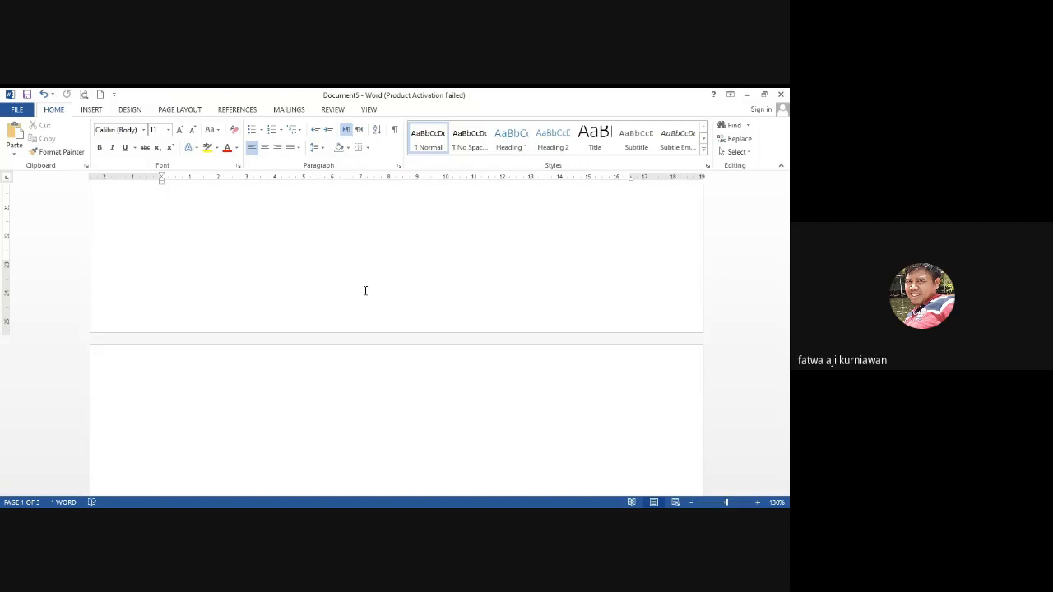
scroll(279, 264, up, 2)
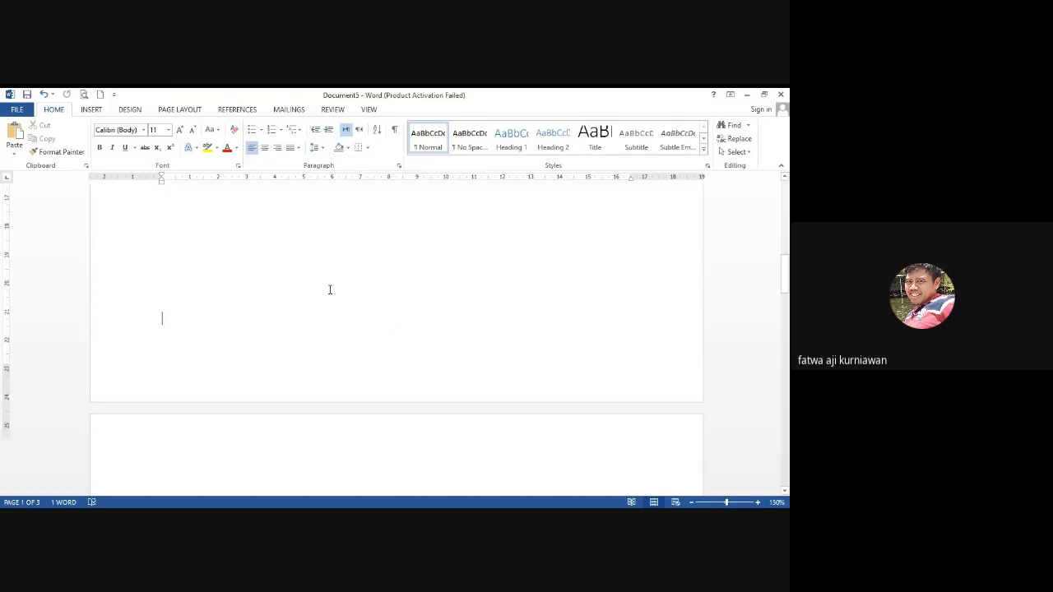
scroll(331, 291, up, 1)
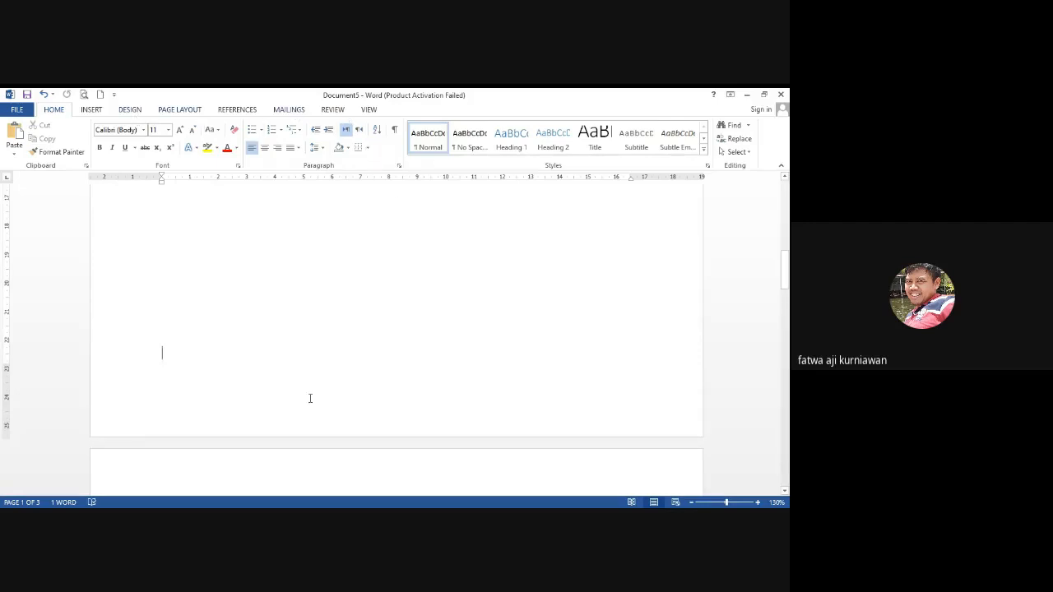
scroll(310, 398, up, 15)
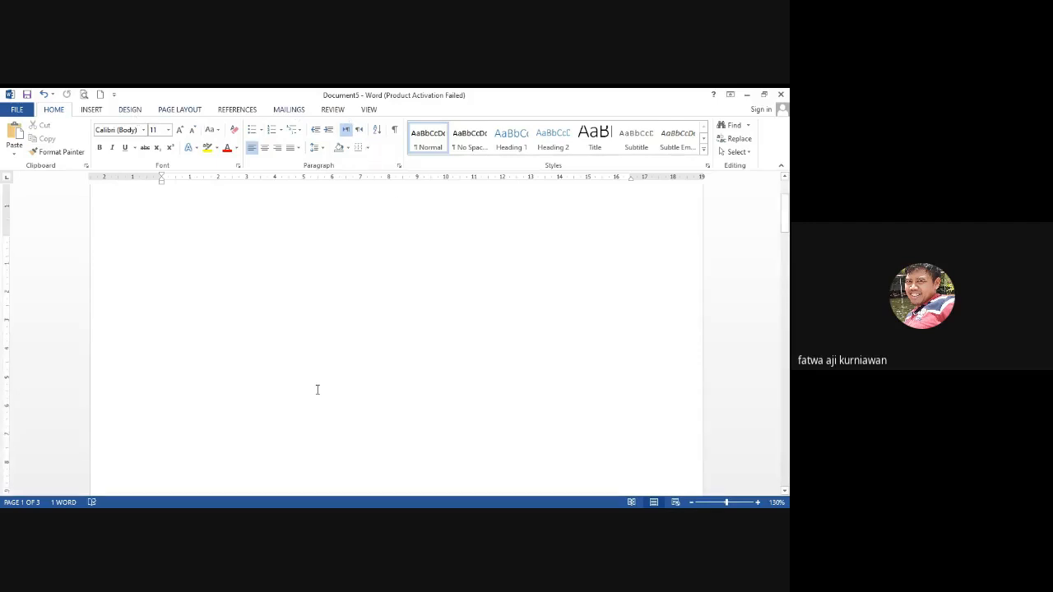
- Open the cover page's header to view the Different First Page option and return to the document body
double_click(355, 215)
scroll(380, 337, down, 1)
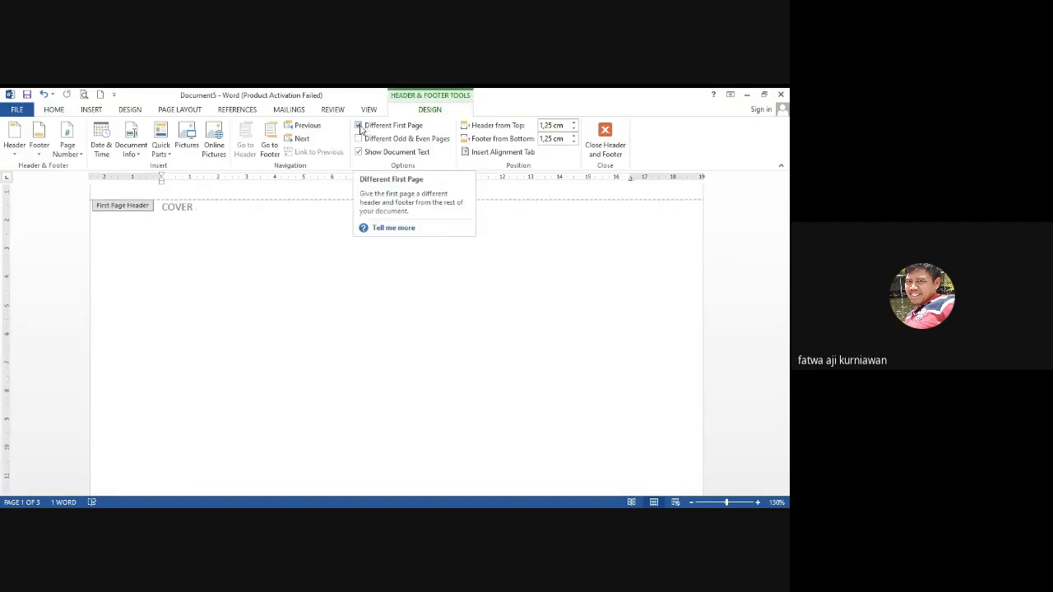
double_click(363, 284)
- Insert a Next Page section break at an empty line near the bottom of the cover page
scroll(376, 355, down, 5)
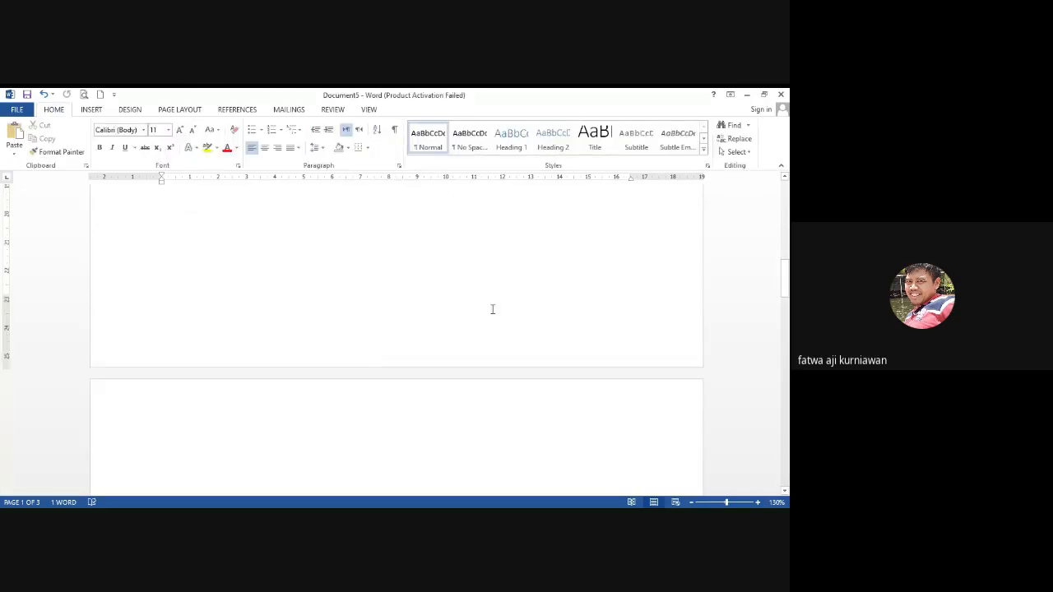
scroll(448, 329, up, 3)
scroll(367, 360, down, 3)
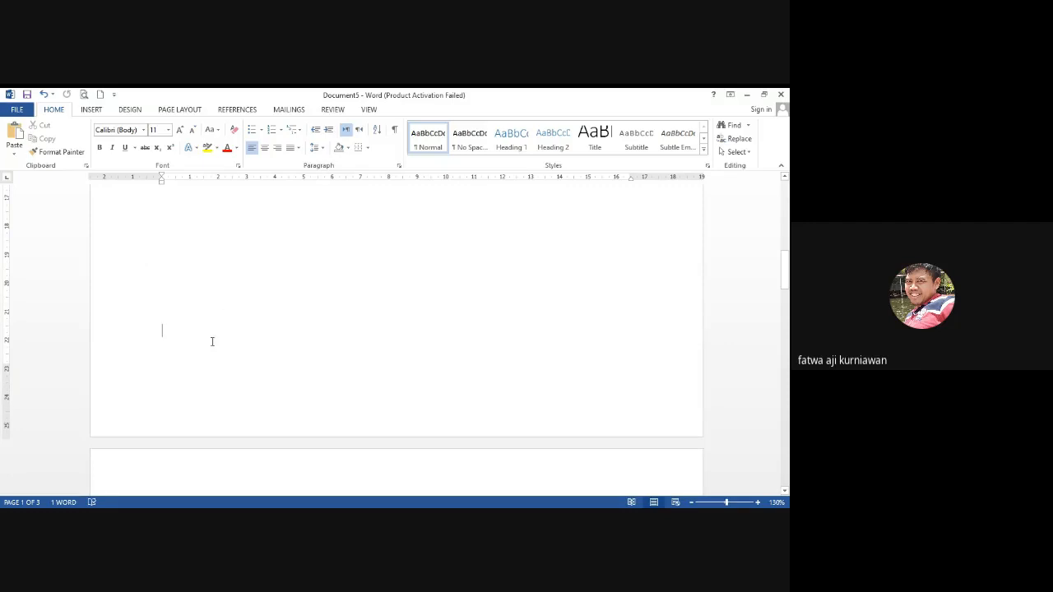
scroll(212, 341, up, 1)
click(191, 382)
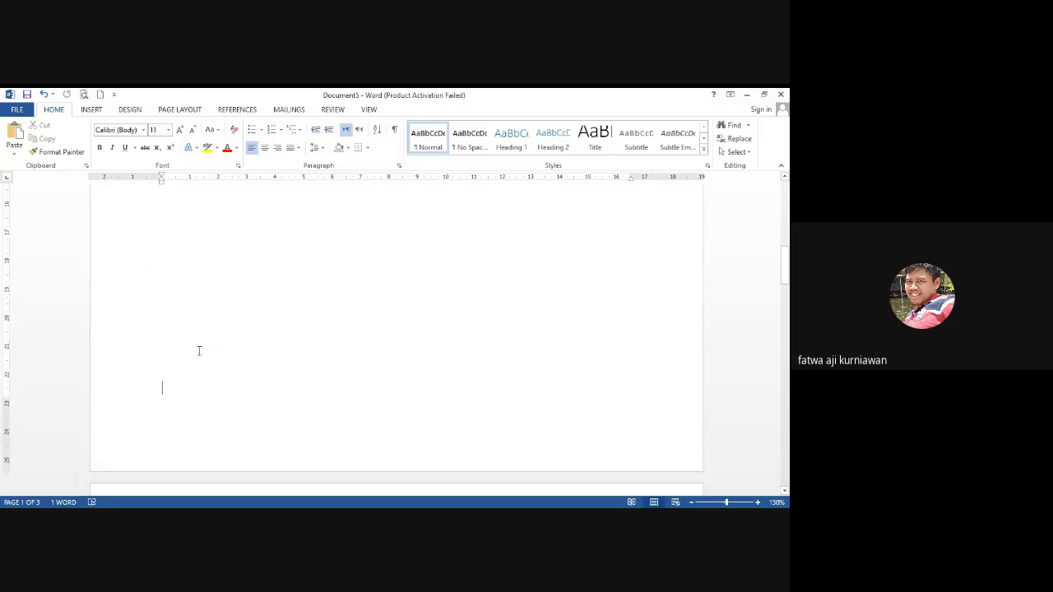
click(180, 110)
click(146, 125)
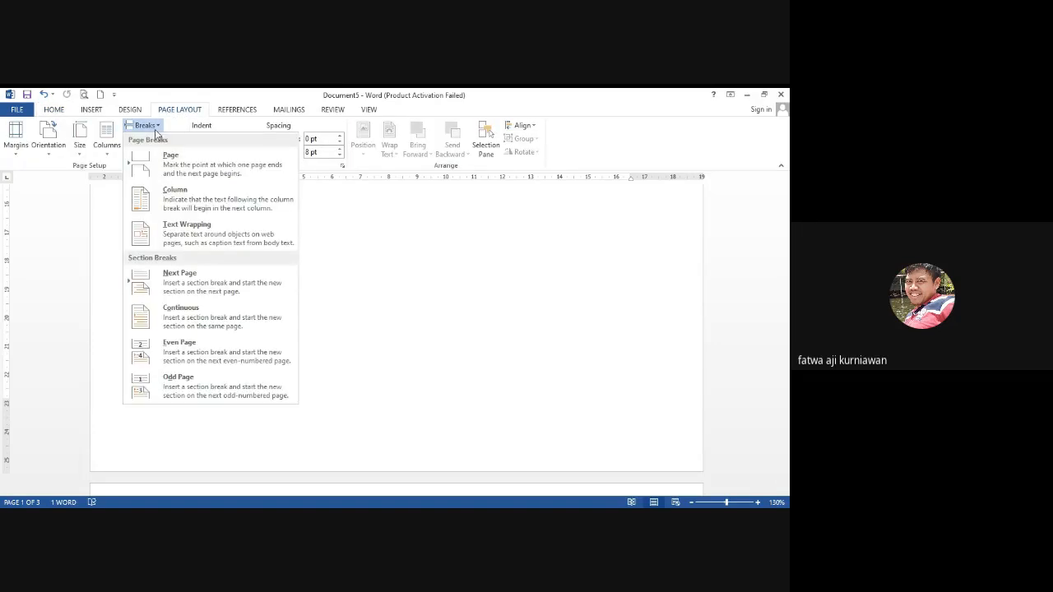
click(211, 295)
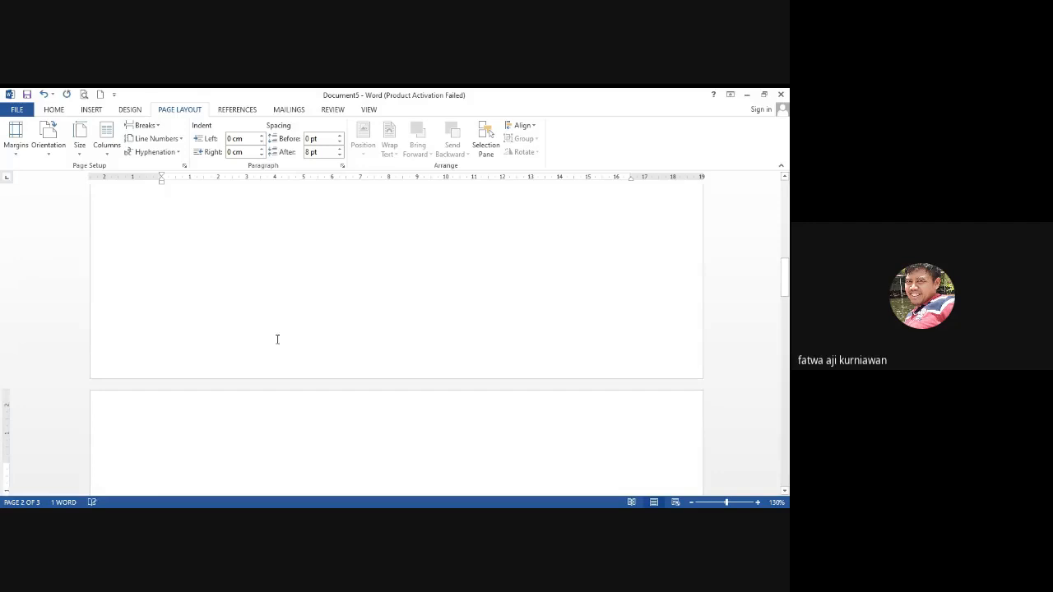
scroll(333, 361, down, 10)
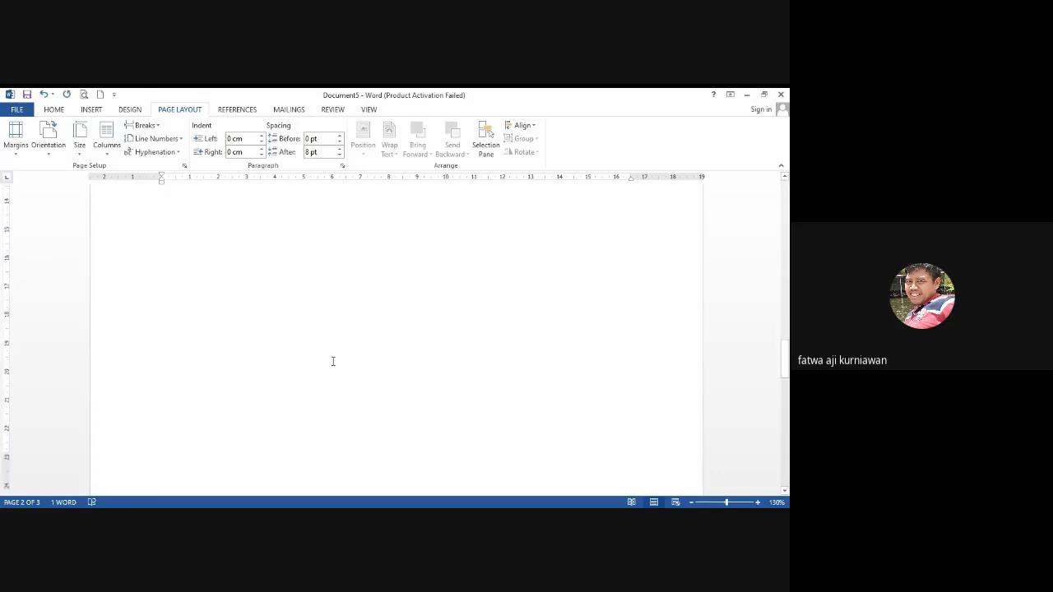
- Format section 2's page numbers as lowercase Roman numerals starting at i from the second page's footer
scroll(334, 362, up, 6)
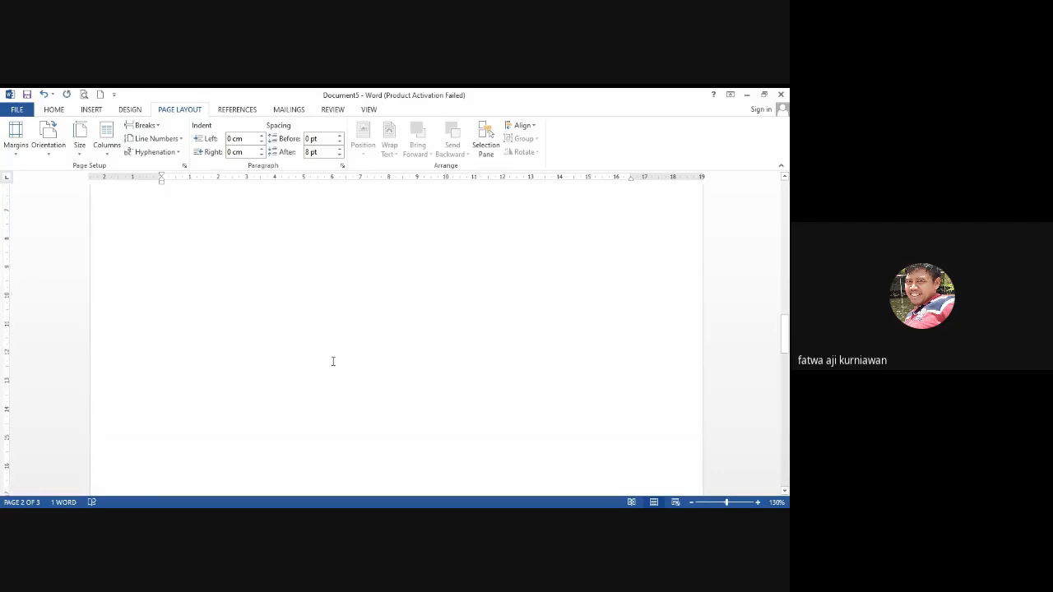
scroll(333, 362, up, 1)
scroll(334, 361, down, 8)
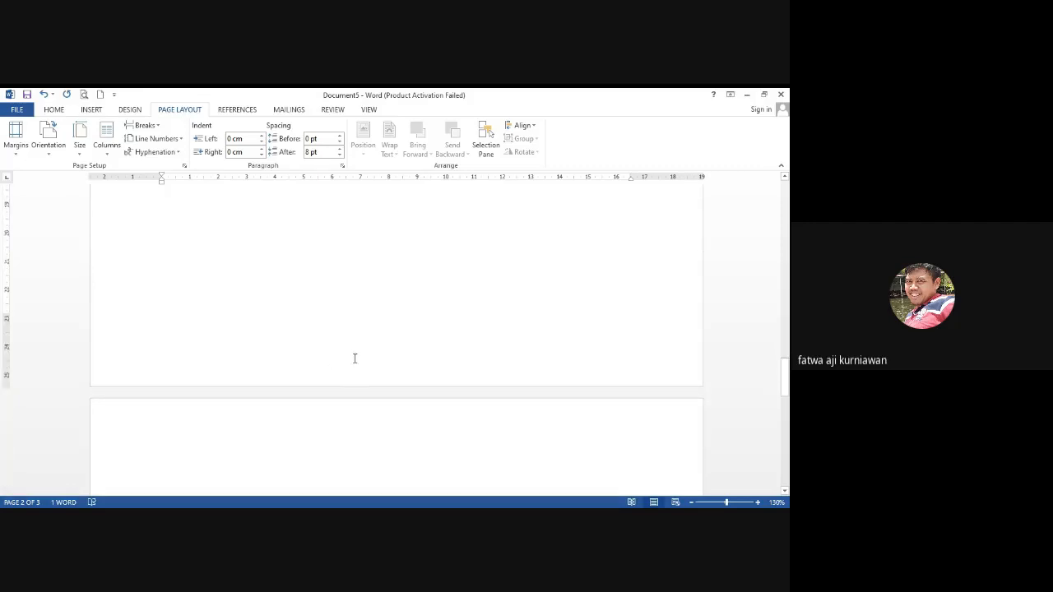
double_click(362, 363)
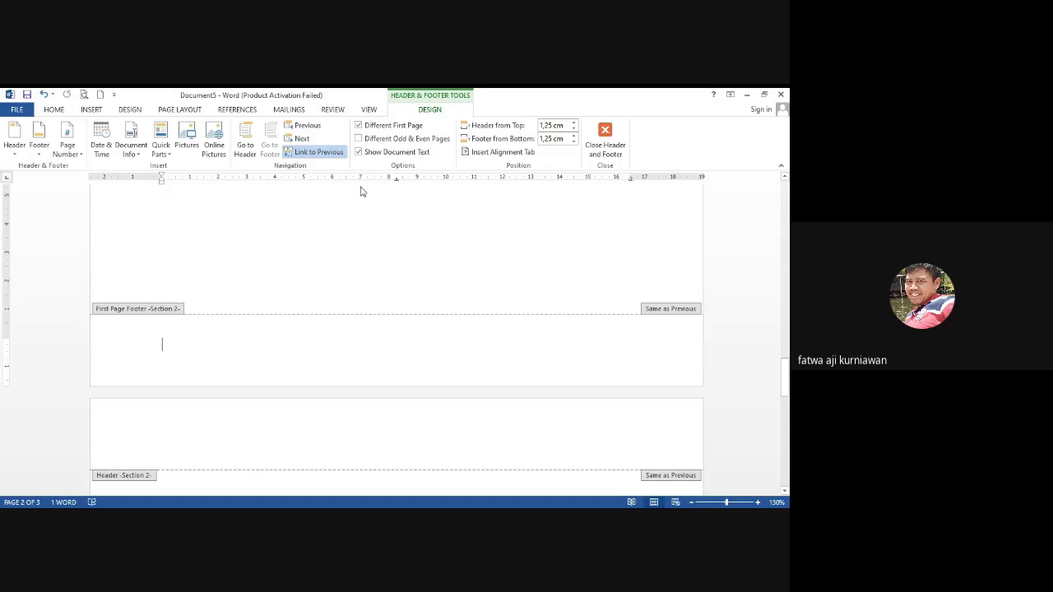
click(75, 155)
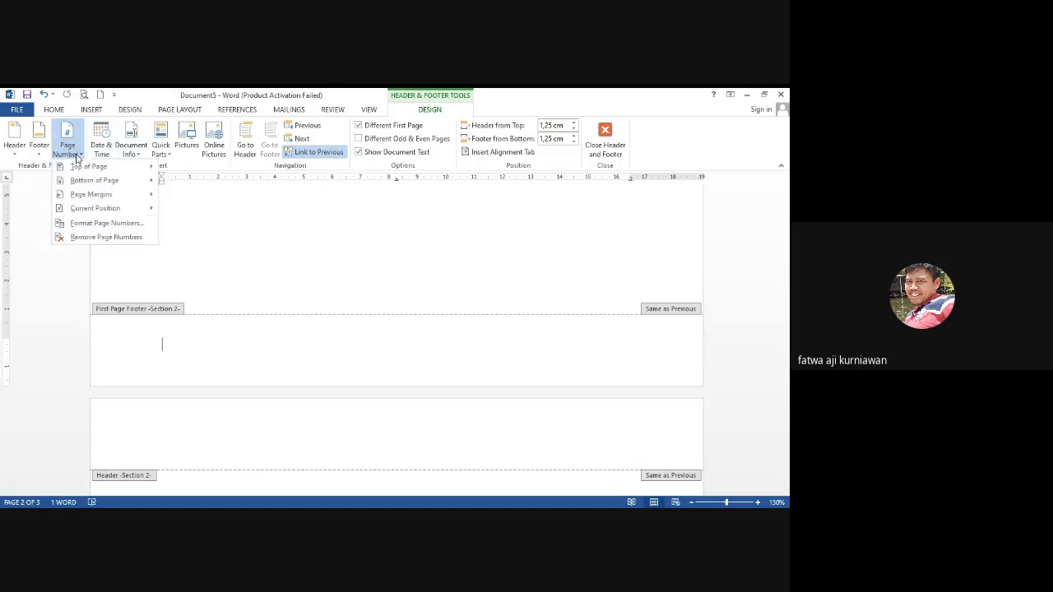
click(129, 225)
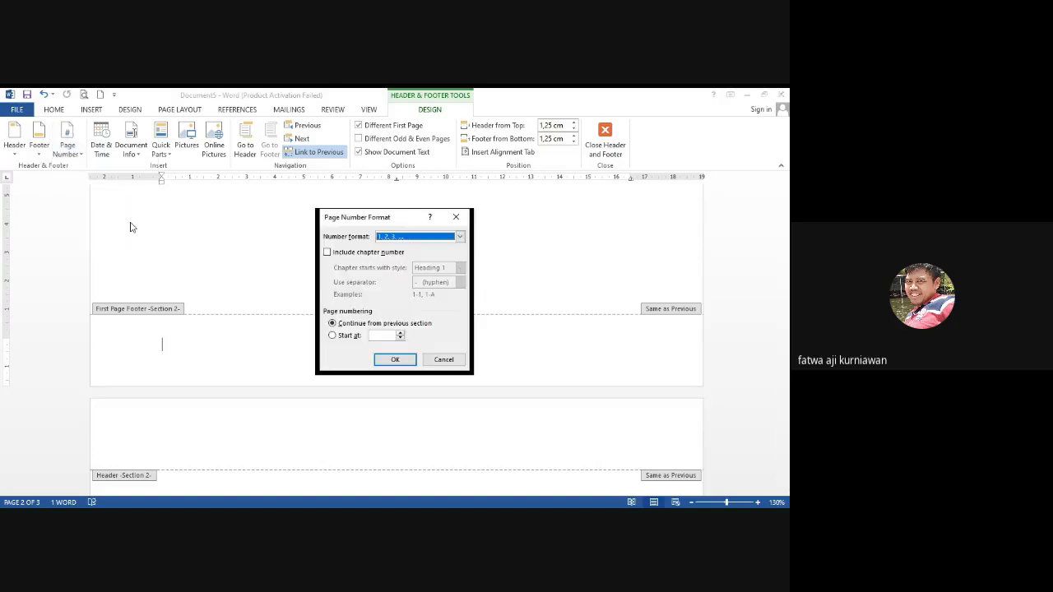
click(461, 237)
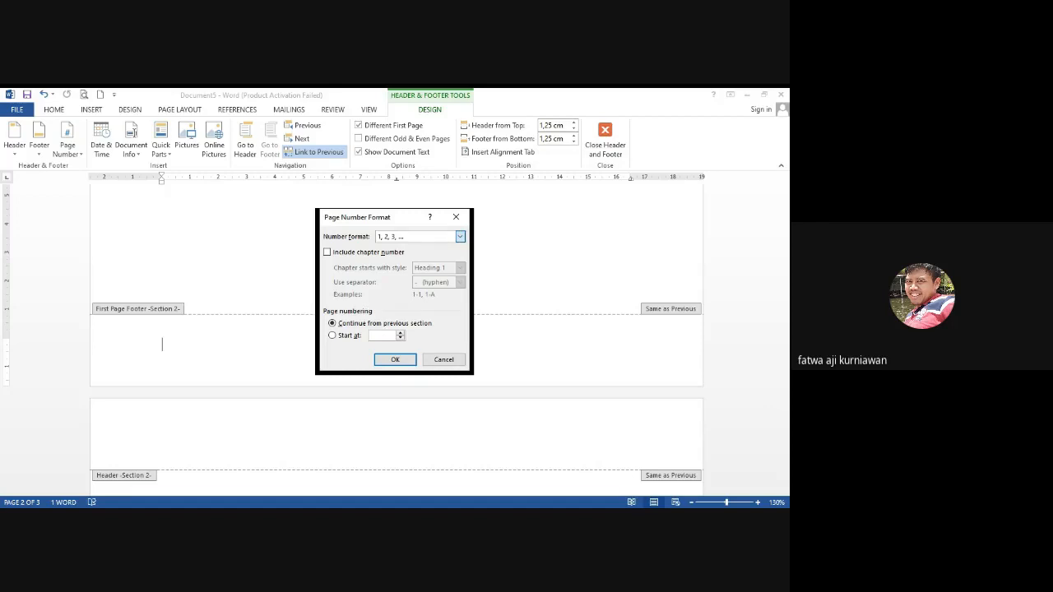
click(444, 282)
click(356, 340)
click(387, 360)
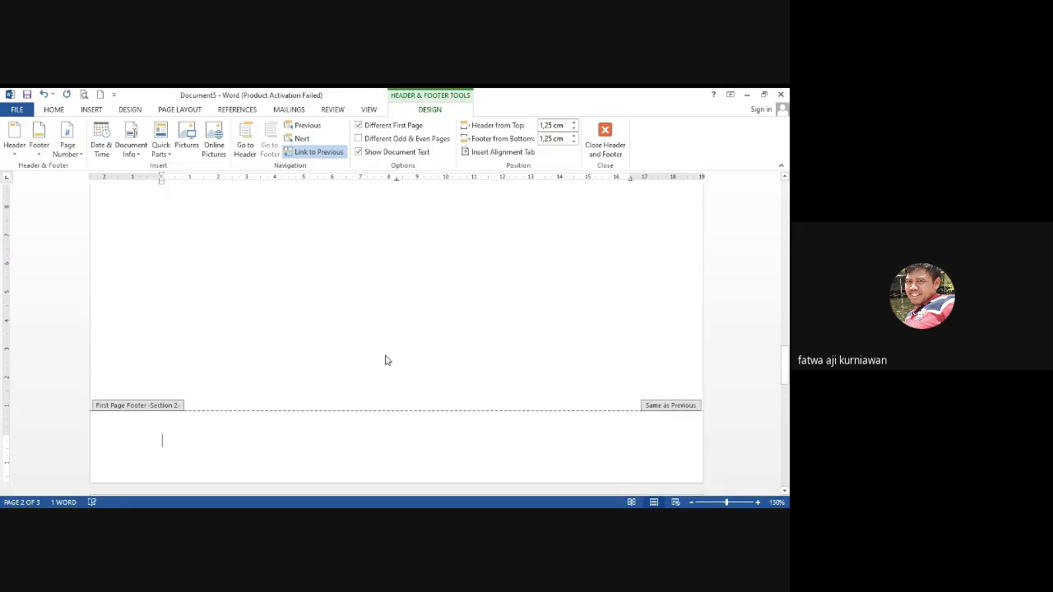
- Center section 2's first-page footer line, turn off Different First Page for that section, and return to the document body
click(54, 110)
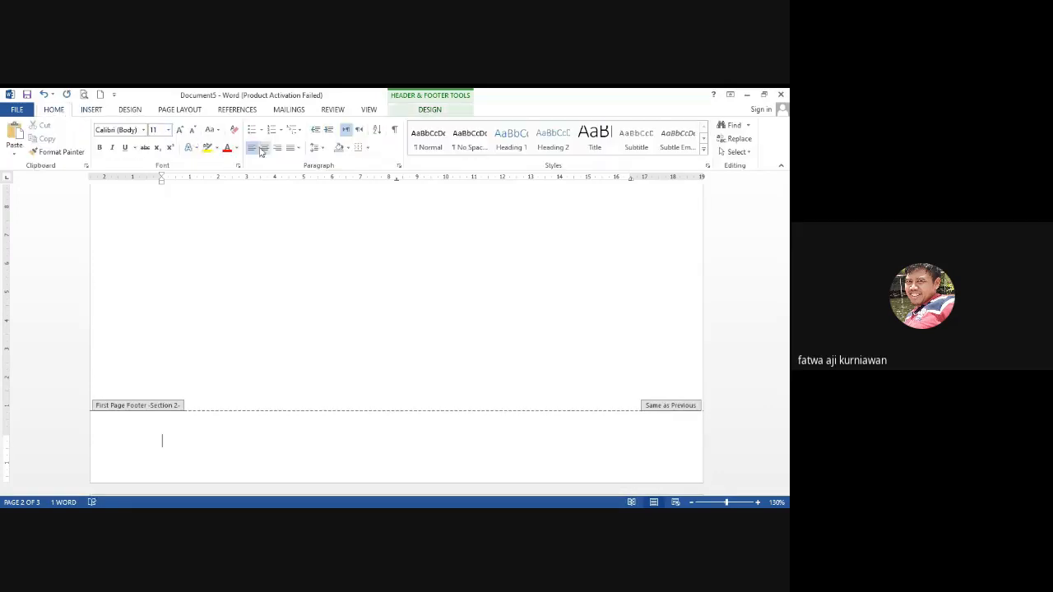
scroll(357, 329, down, 2)
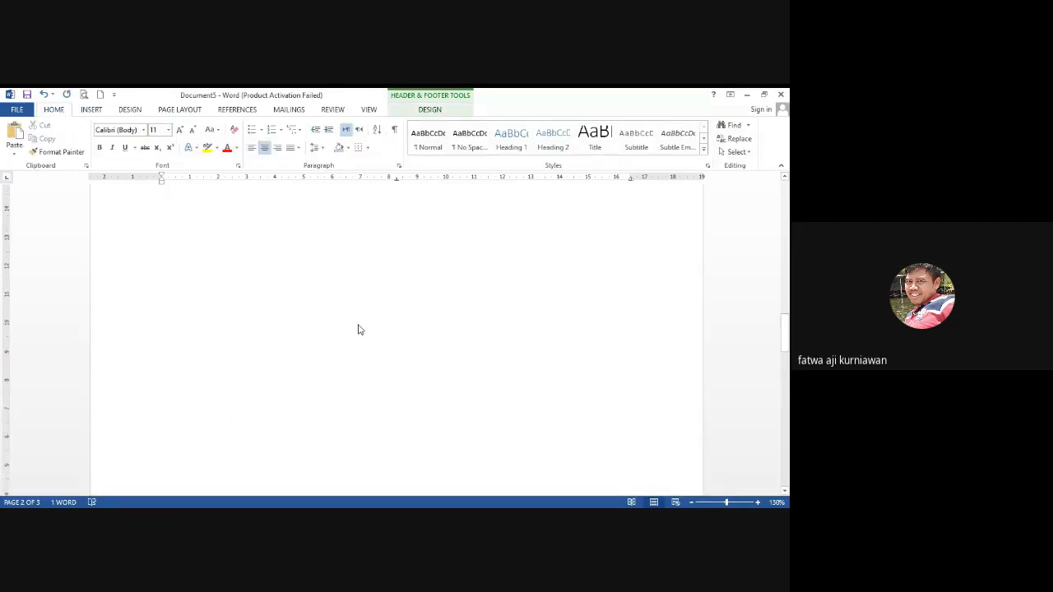
scroll(357, 329, up, 10)
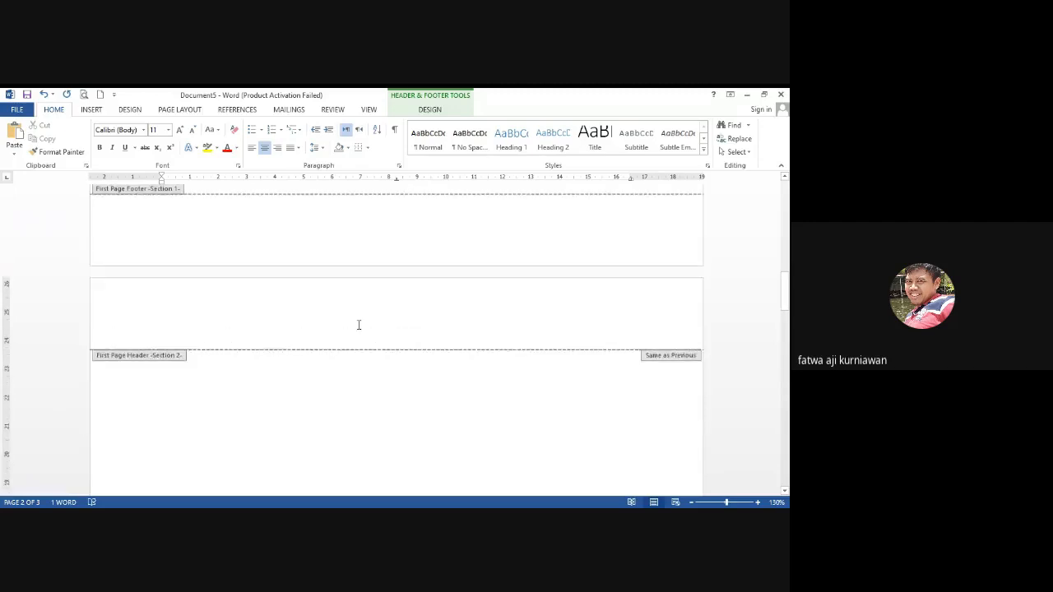
click(429, 110)
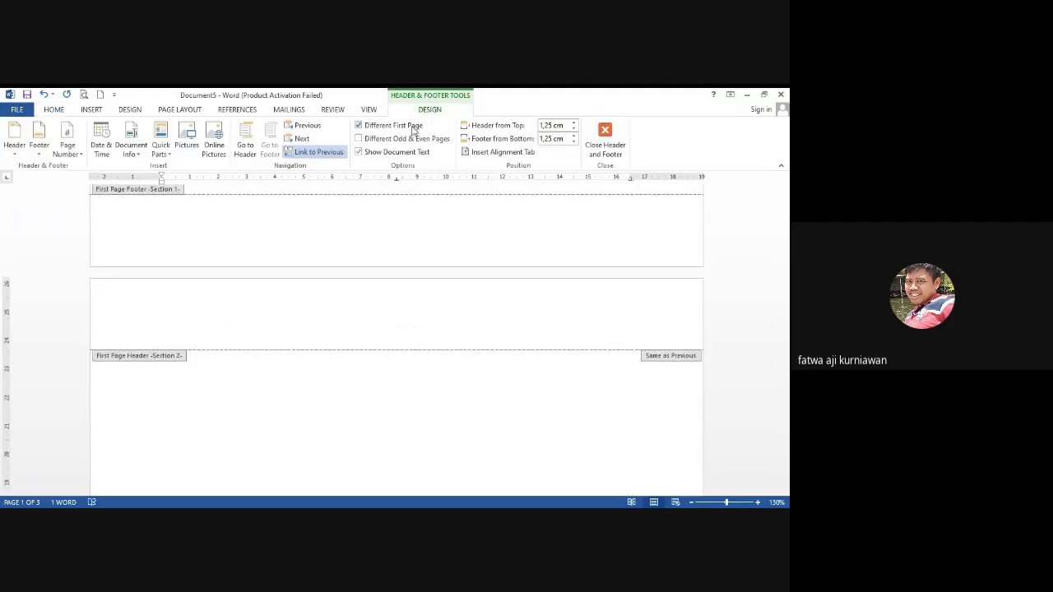
click(411, 127)
double_click(415, 293)
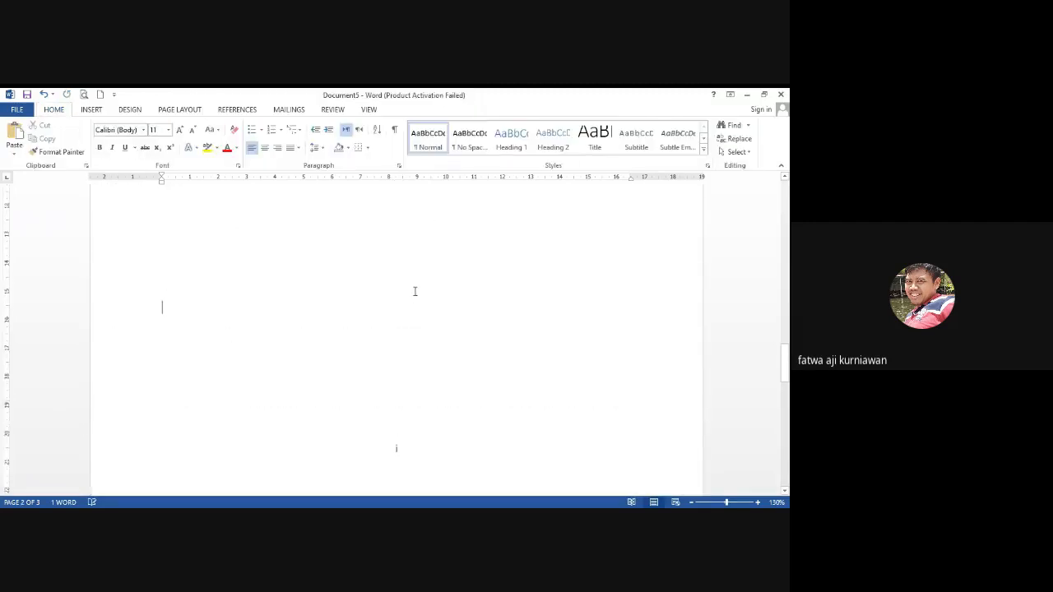
- Check the page numbers across the pages and view the section 2 footer on the second page
scroll(414, 291, down, 5)
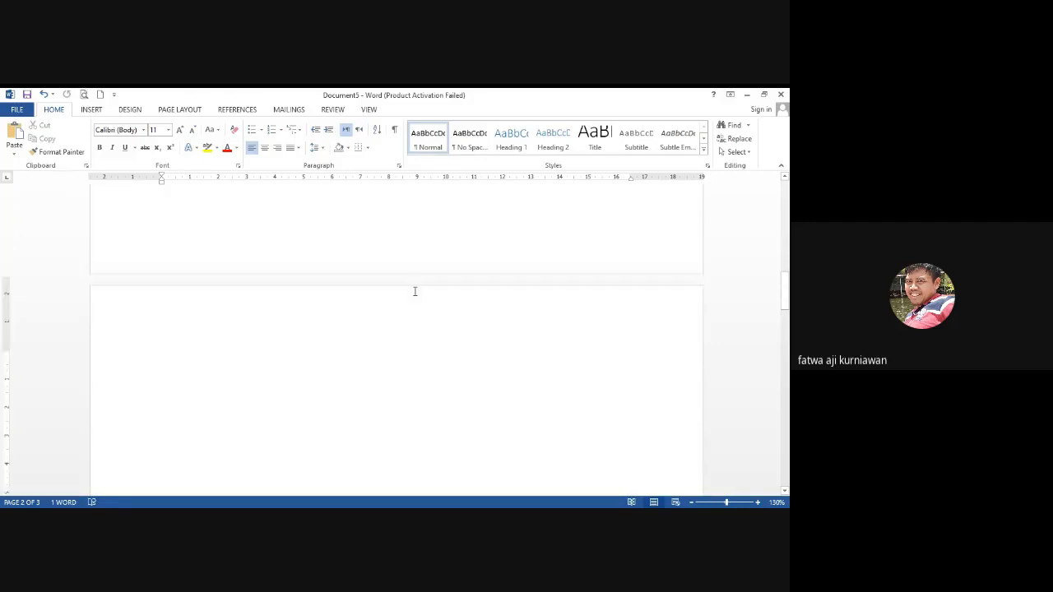
scroll(415, 292, down, 7)
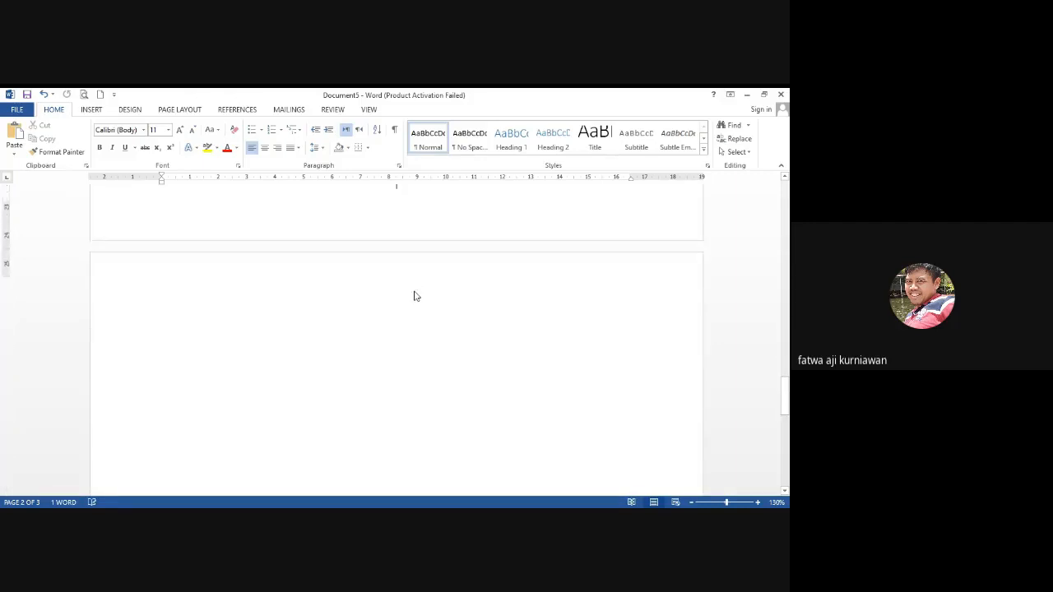
scroll(415, 292, up, 3)
scroll(415, 291, up, 5)
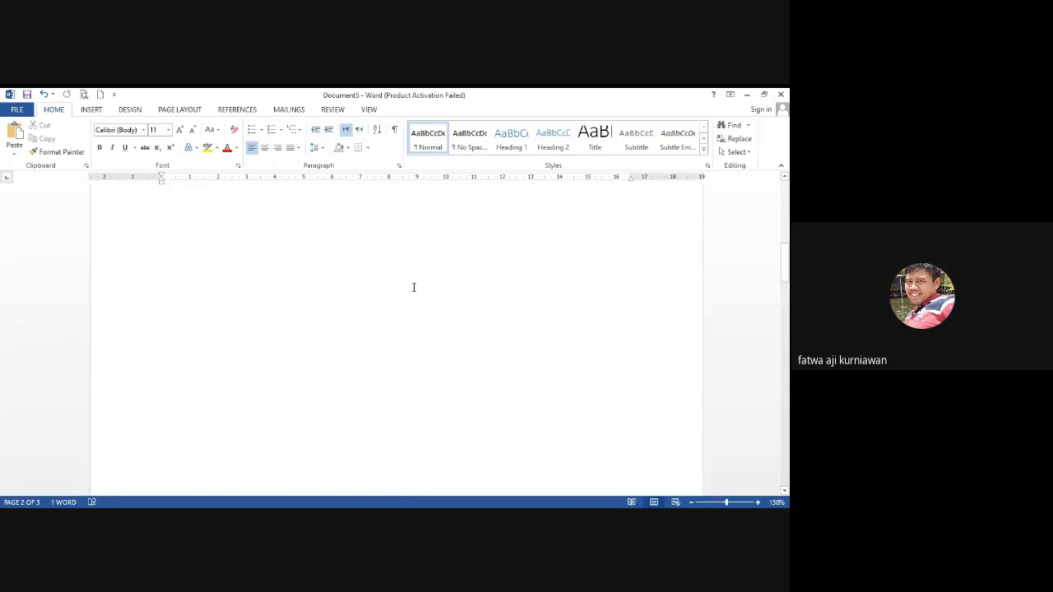
scroll(414, 287, up, 5)
scroll(414, 287, down, 3)
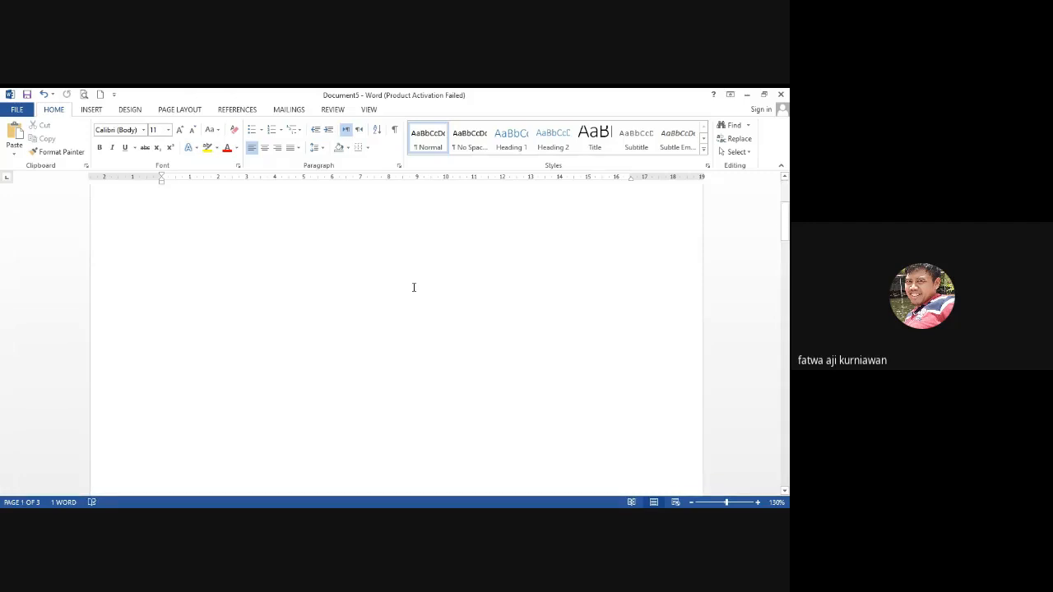
scroll(414, 287, down, 10)
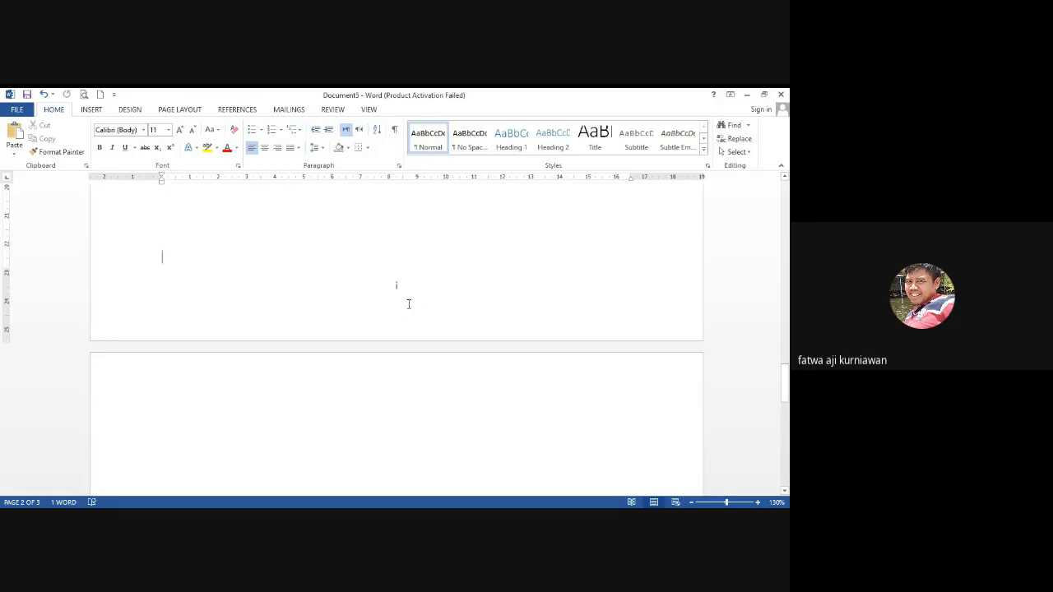
double_click(408, 304)
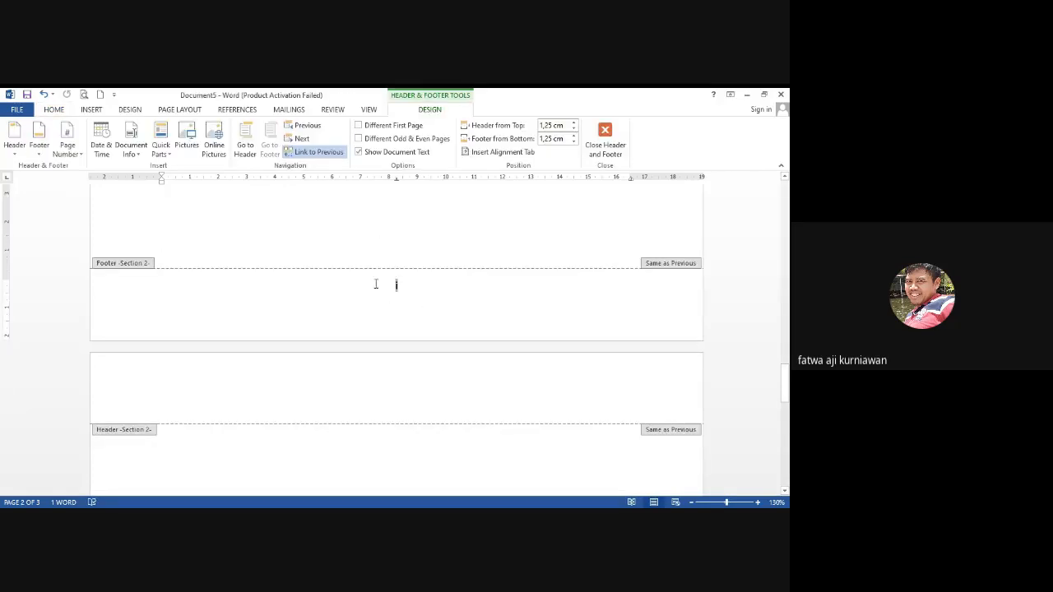
double_click(417, 262)
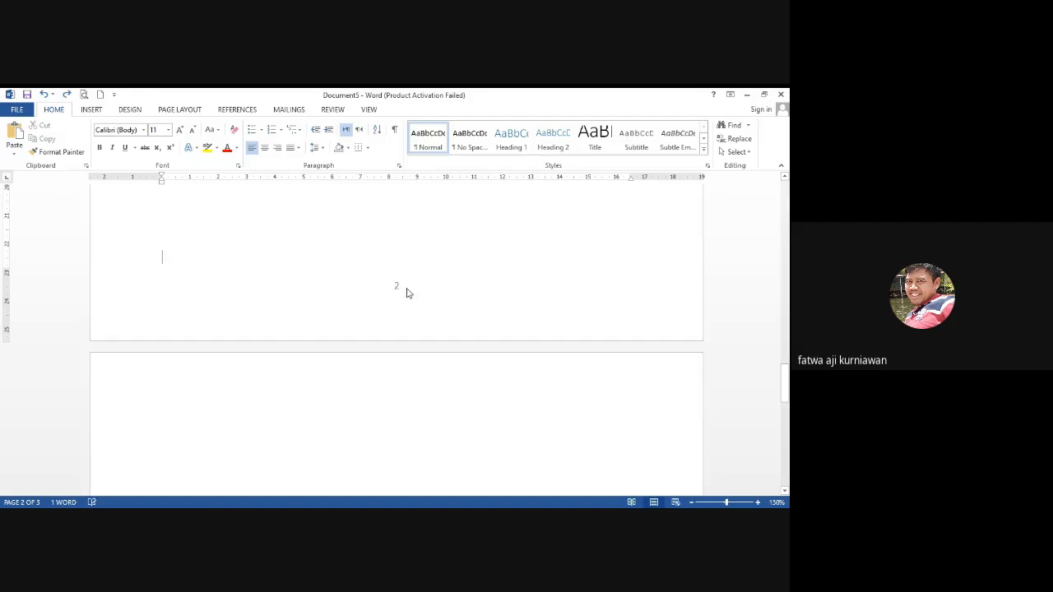
- Look through the document from the cover to the third page for page numbers
scroll(407, 288, up, 3)
scroll(407, 288, up, 5)
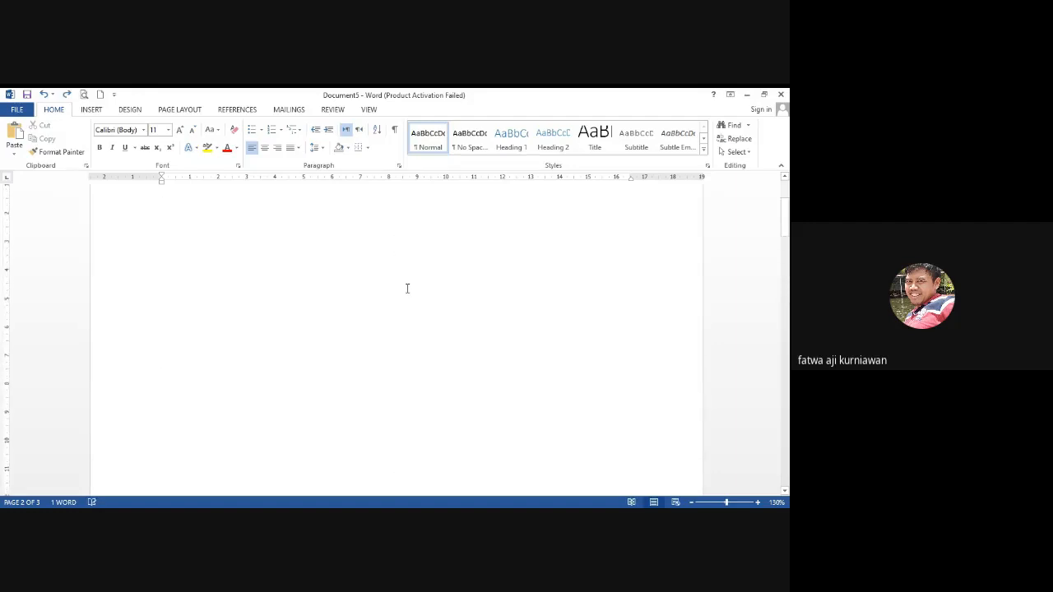
scroll(407, 288, down, 7)
scroll(407, 289, down, 5)
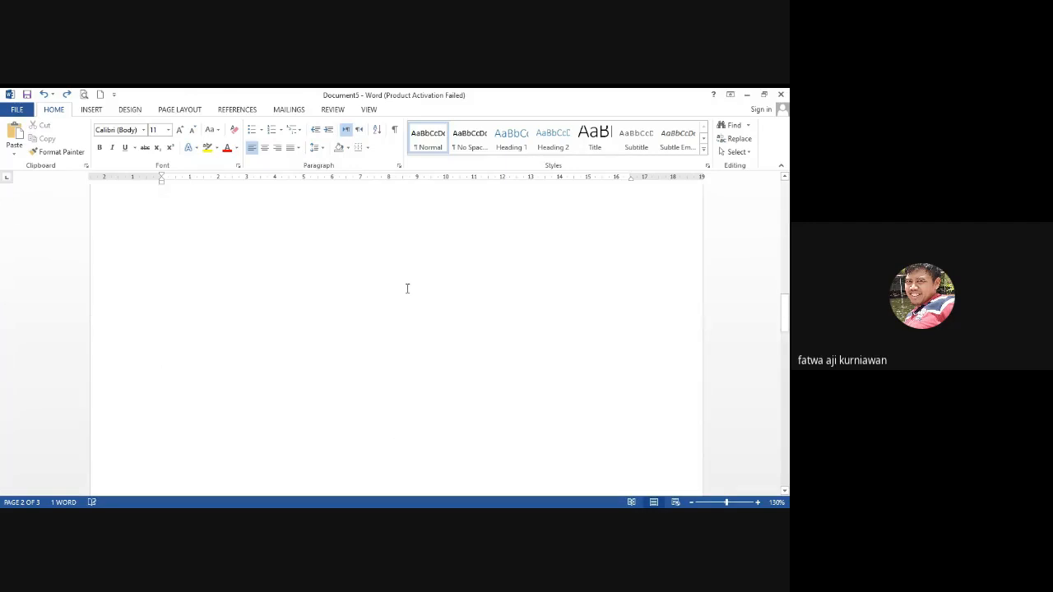
scroll(407, 288, up, 13)
scroll(407, 288, up, 15)
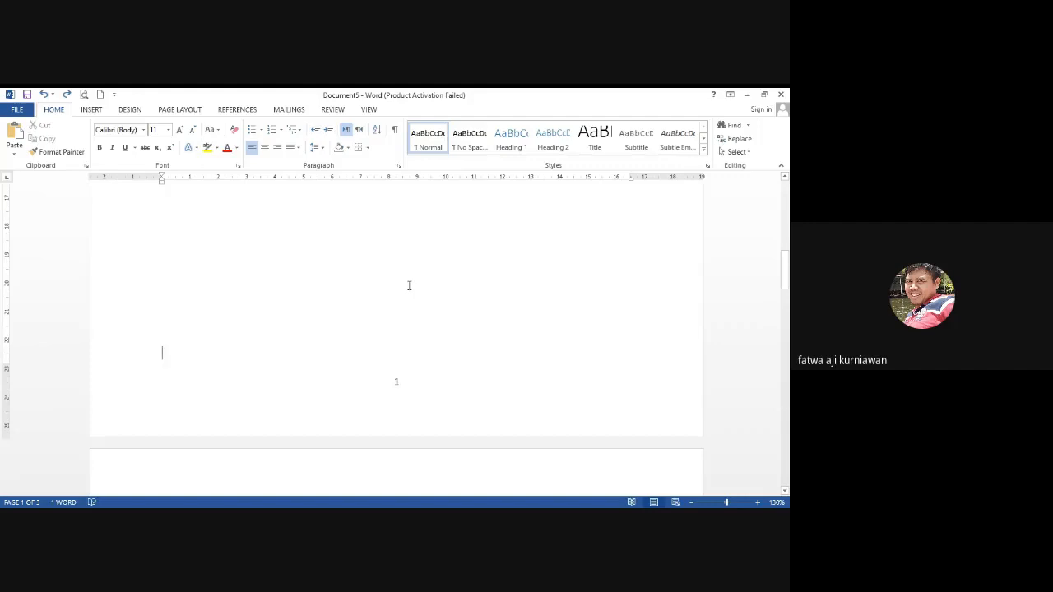
scroll(409, 285, up, 10)
scroll(409, 288, down, 12)
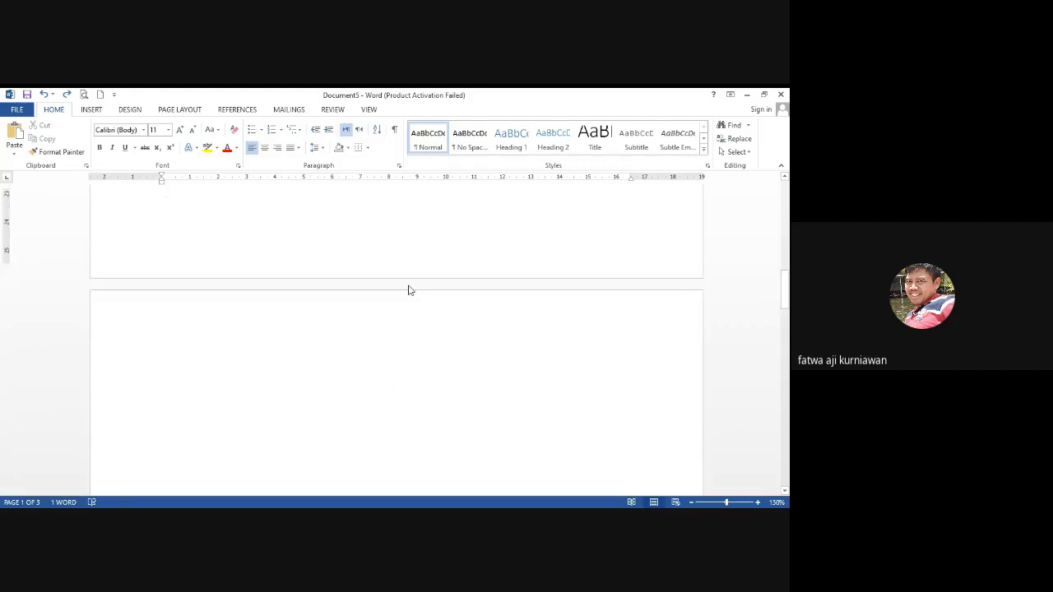
scroll(409, 288, down, 15)
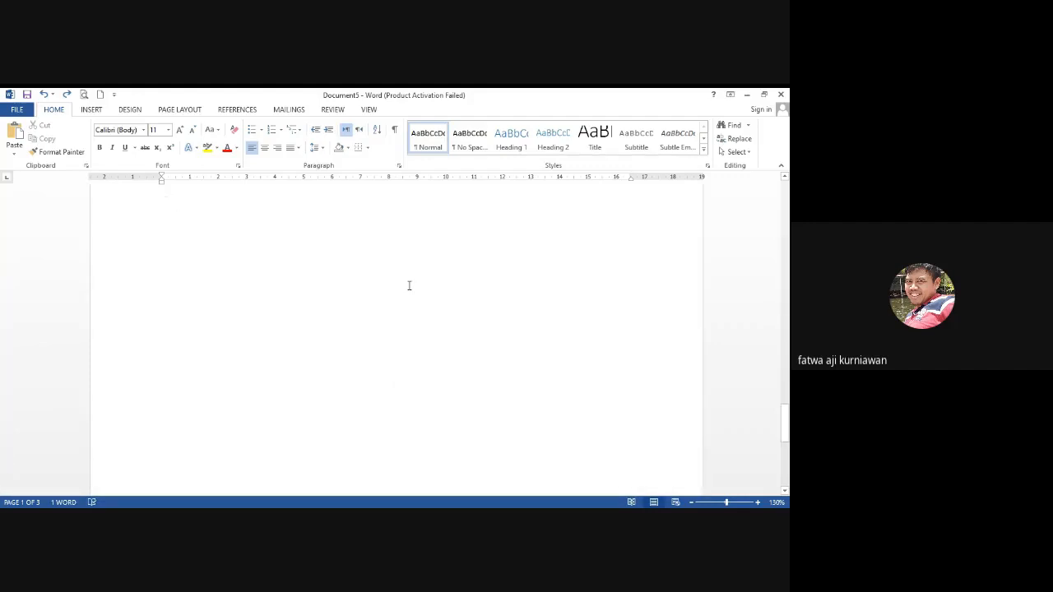
scroll(409, 286, up, 15)
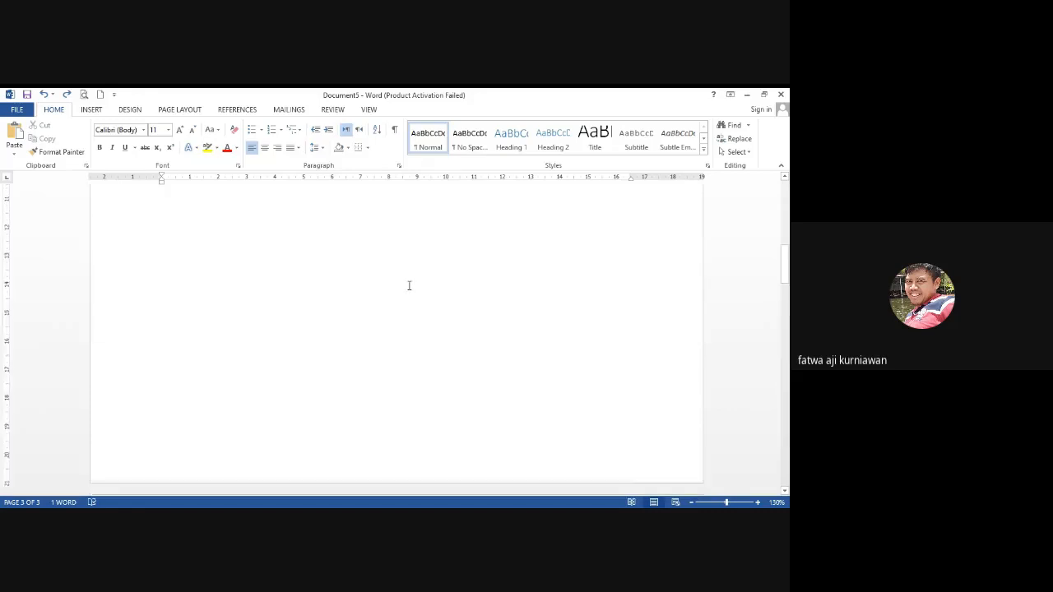
scroll(409, 285, up, 10)
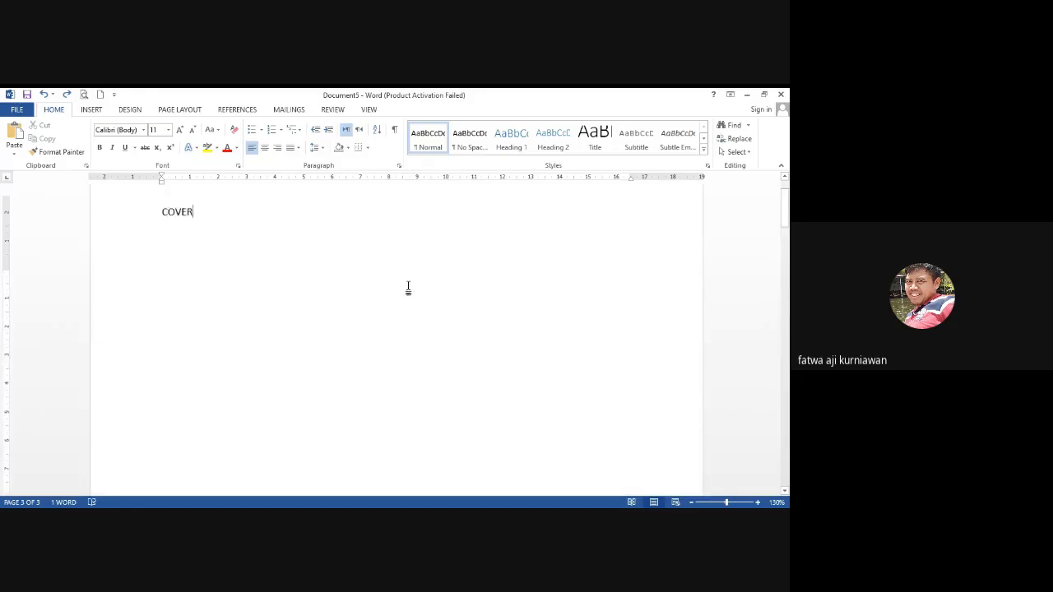
- Insert a Plain Number 2 page number at the bottom of the page
click(92, 109)
click(503, 149)
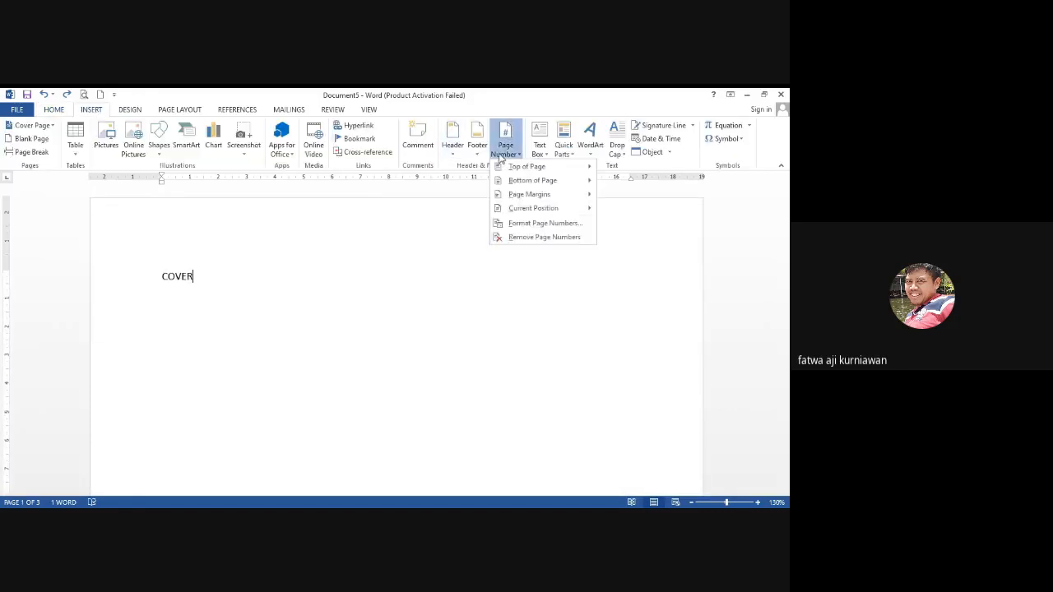
mouse_move(535, 180)
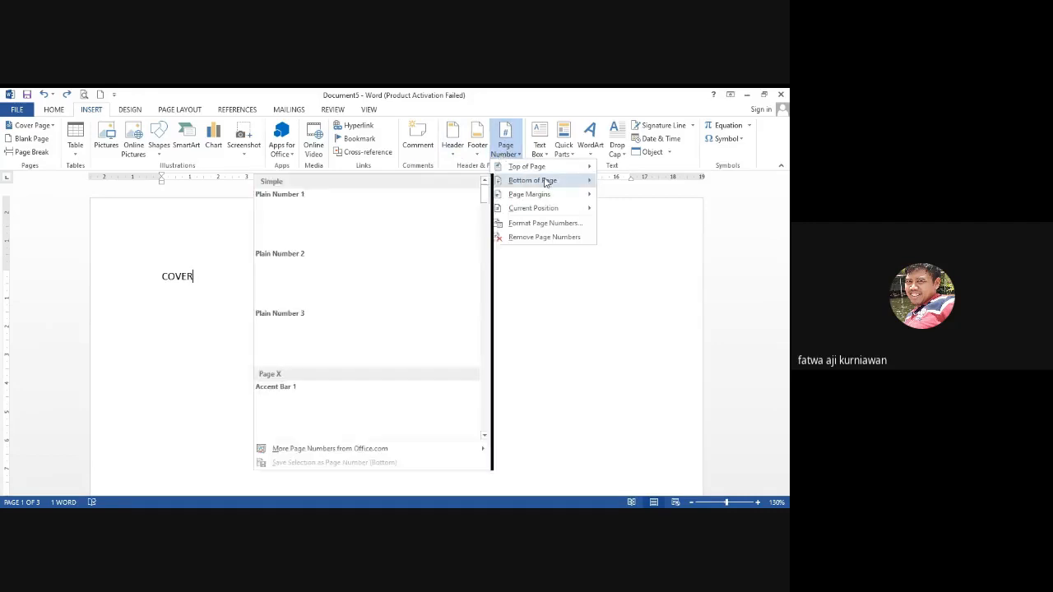
click(381, 280)
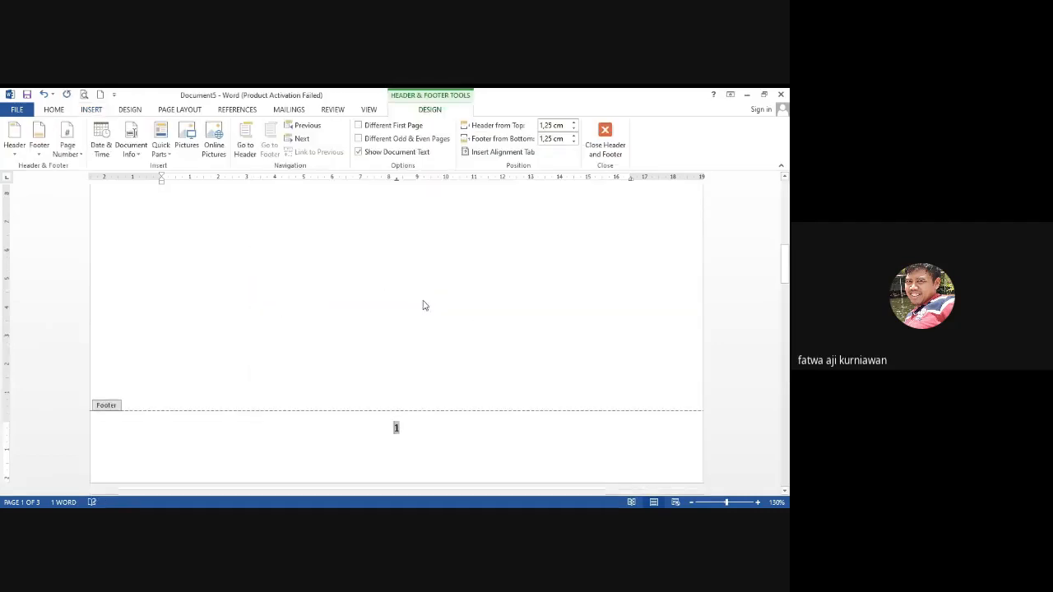
- Turn on Different First Page from the cover page's header and return to the document body
scroll(437, 321, down, 15)
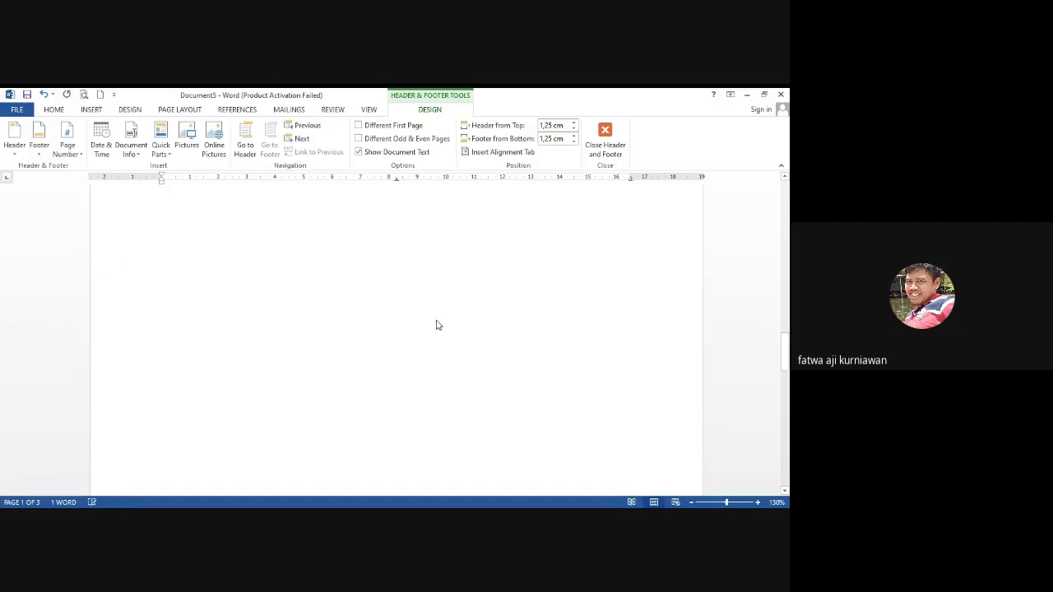
scroll(437, 325, up, 15)
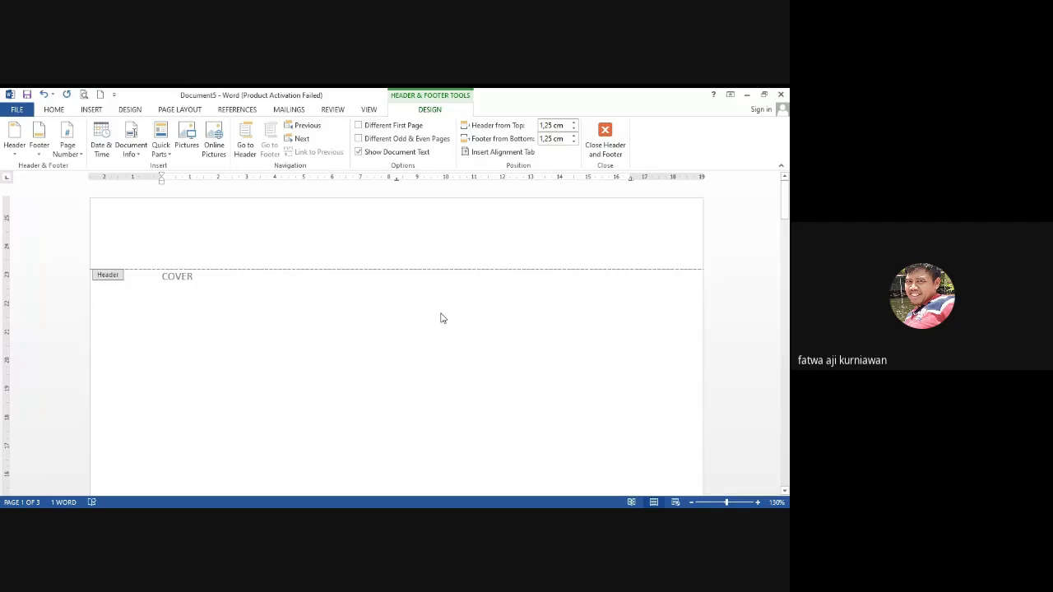
click(381, 127)
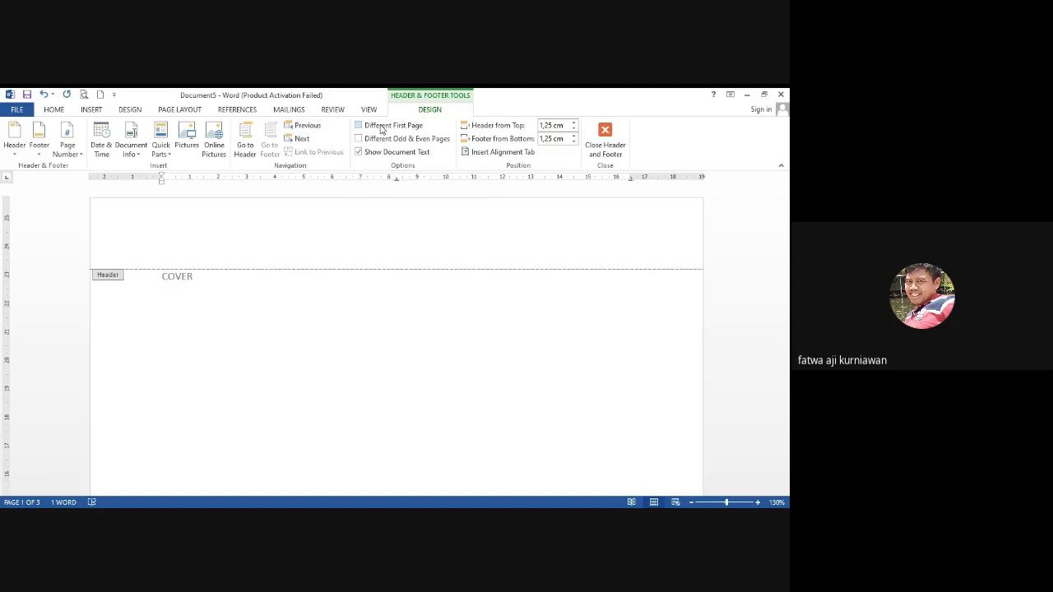
double_click(366, 275)
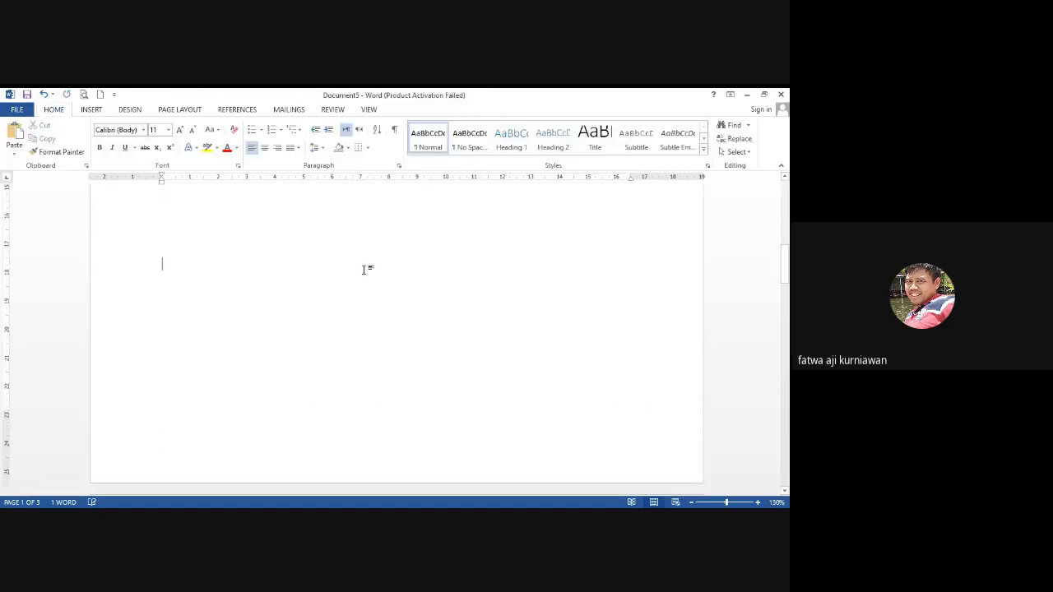
- Check the bottom of the cover page and the second page for the newly inserted page number
scroll(365, 269, down, 4)
scroll(365, 270, down, 10)
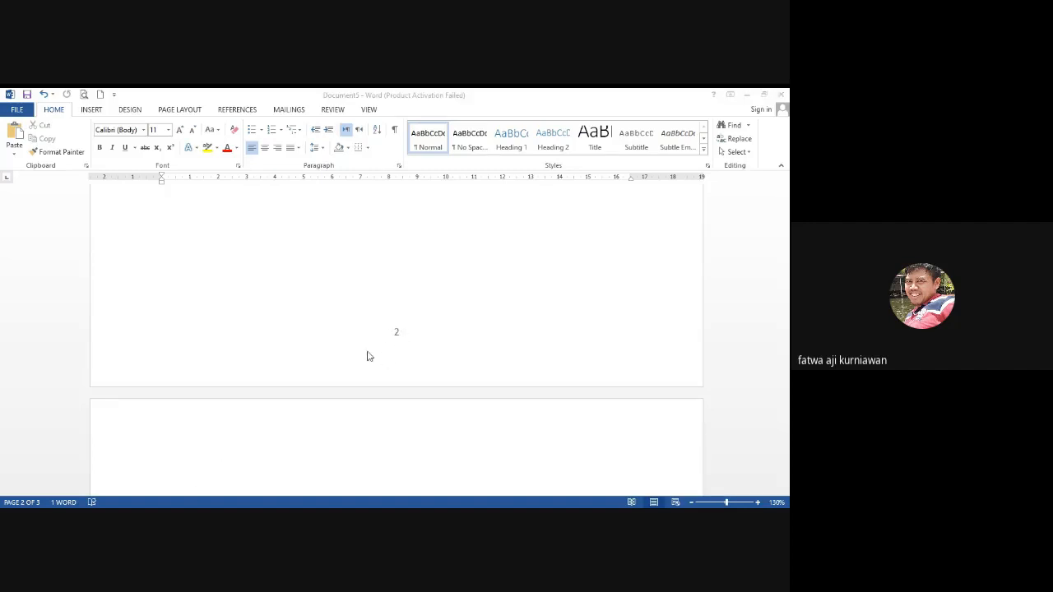
click(385, 333)
scroll(385, 332, up, 3)
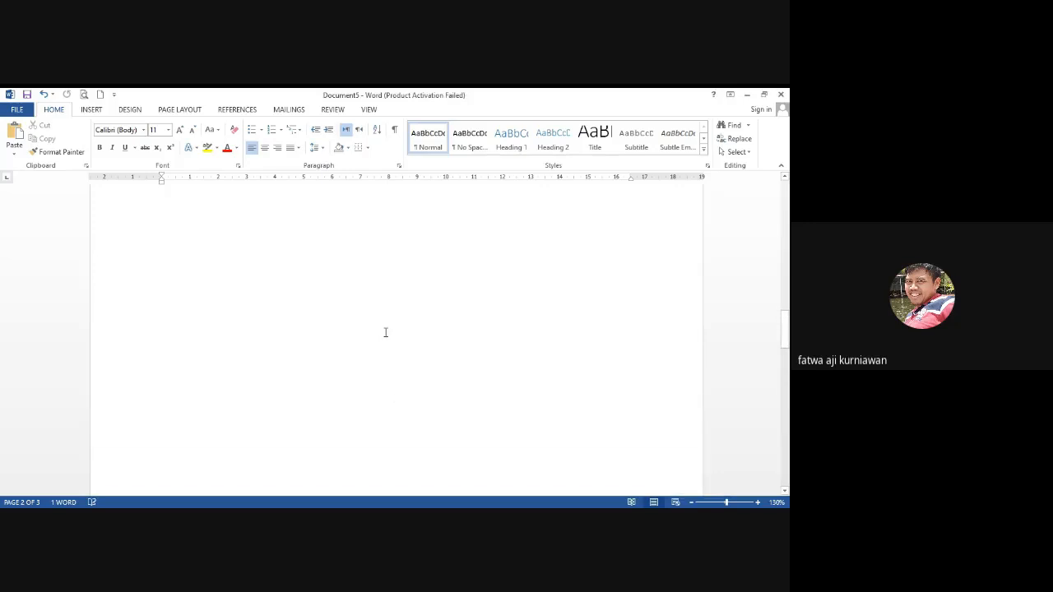
- Insert a Next Page section break at the end of the cover page
scroll(385, 332, up, 3)
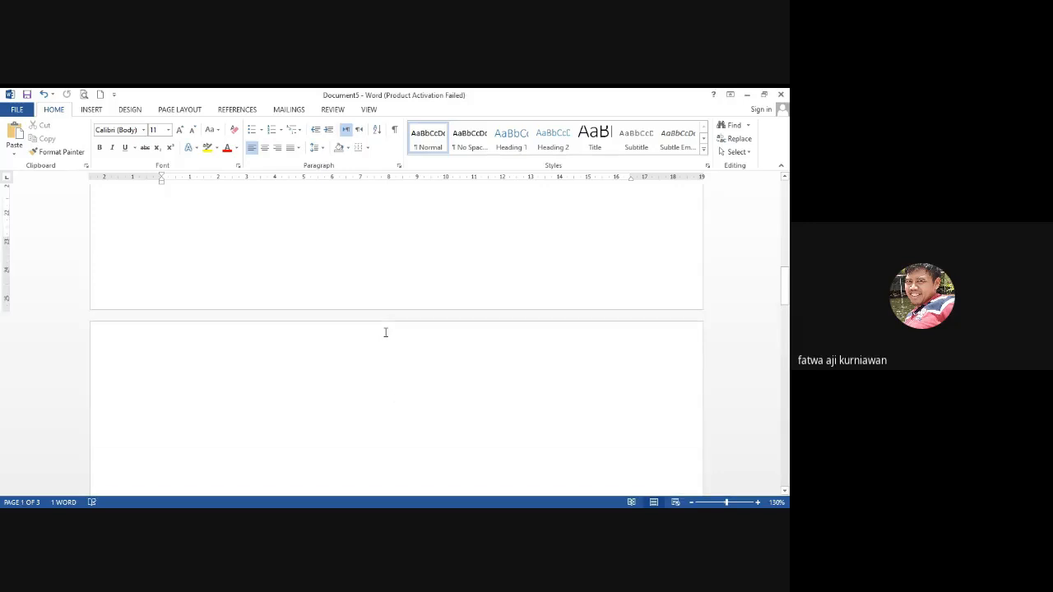
scroll(385, 332, up, 1)
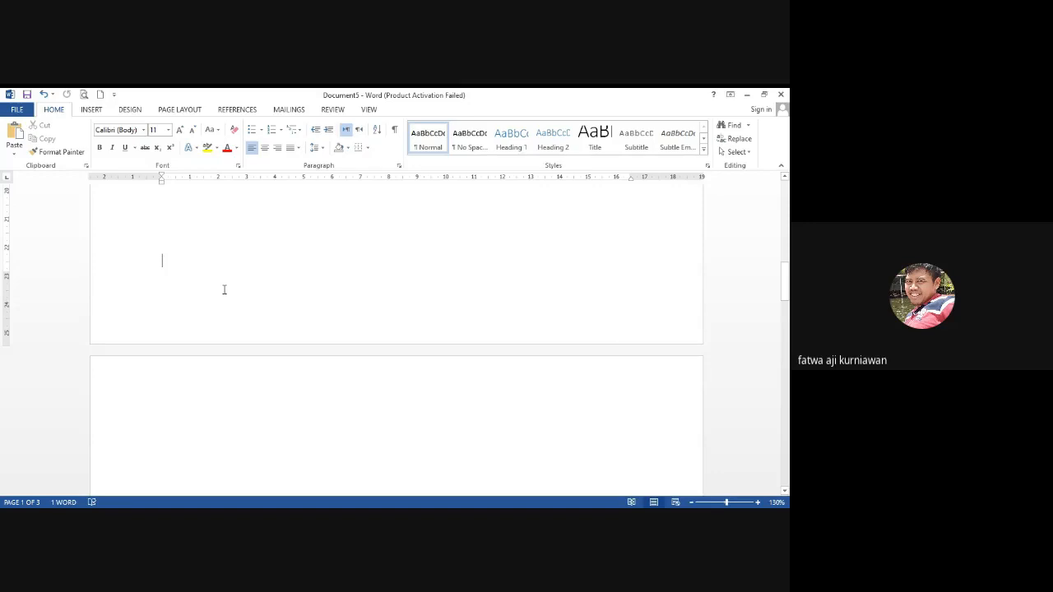
click(180, 109)
click(145, 125)
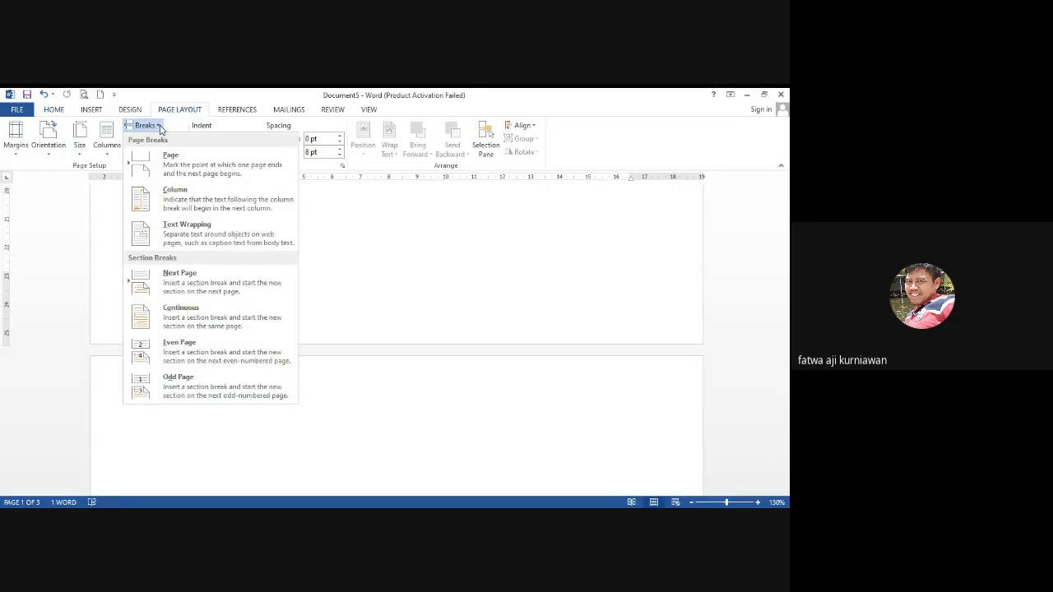
click(202, 278)
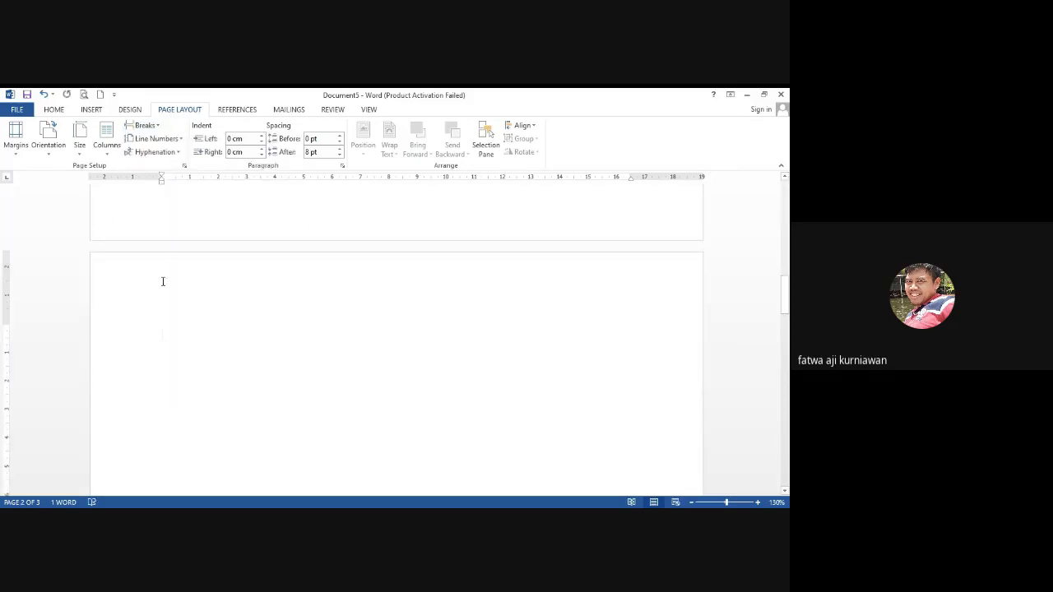
- Set the page number format of section 2 to i, ii, iii, starting at i
scroll(253, 346, down, 15)
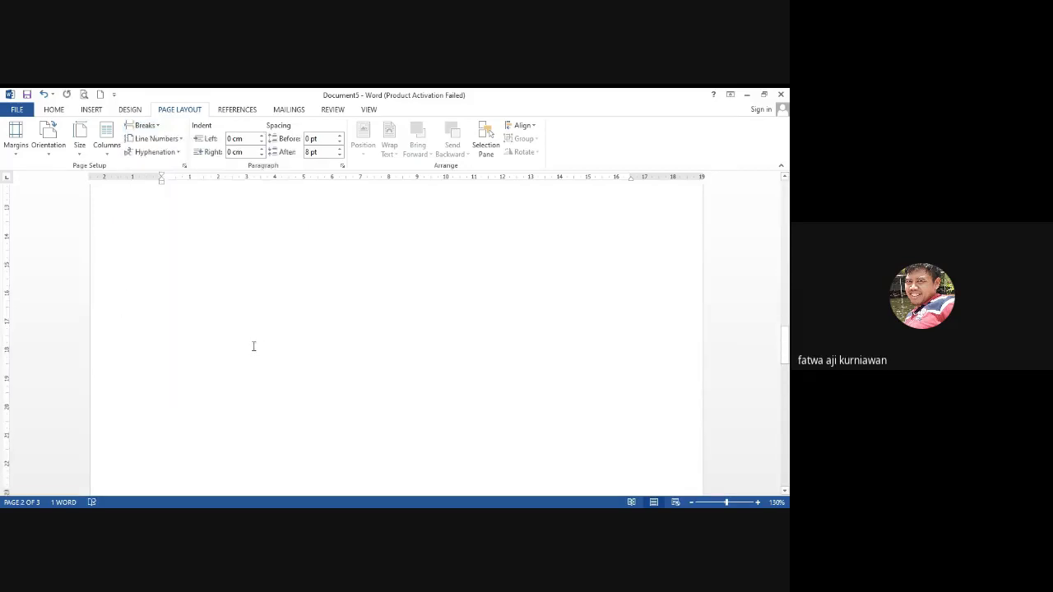
scroll(253, 345, up, 15)
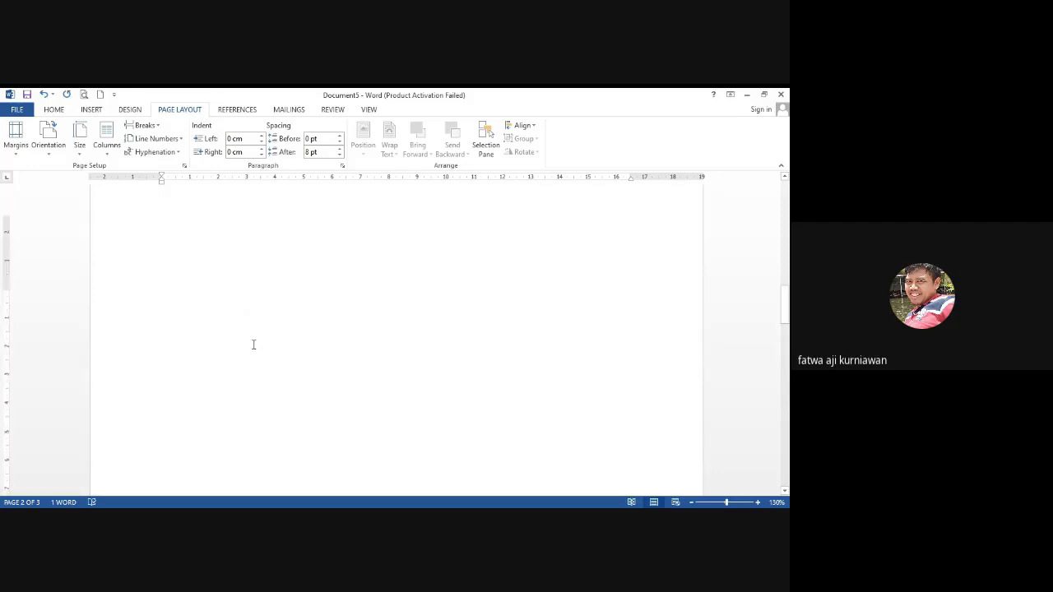
double_click(276, 396)
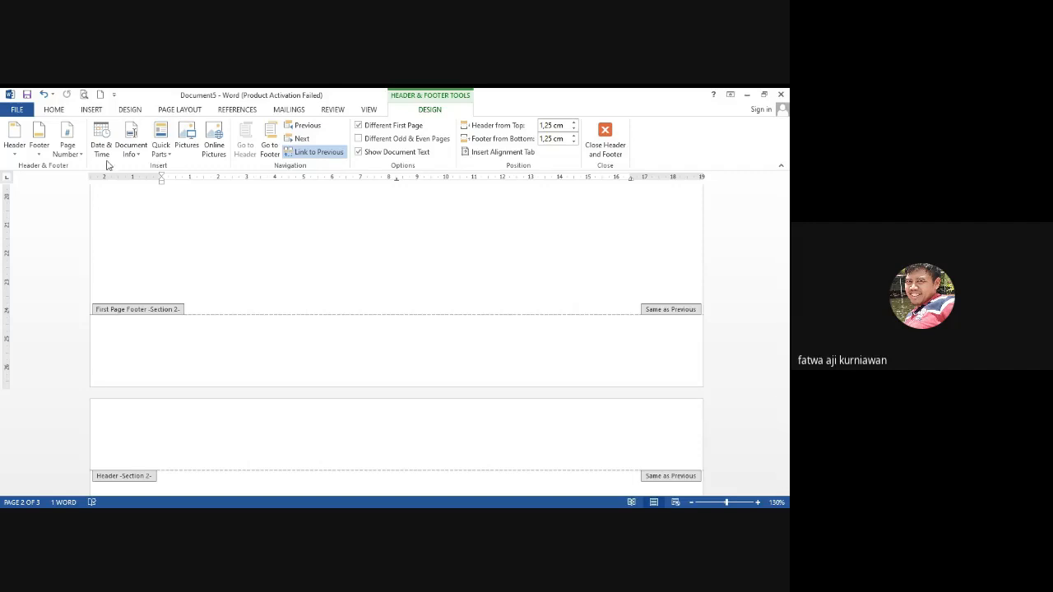
click(75, 156)
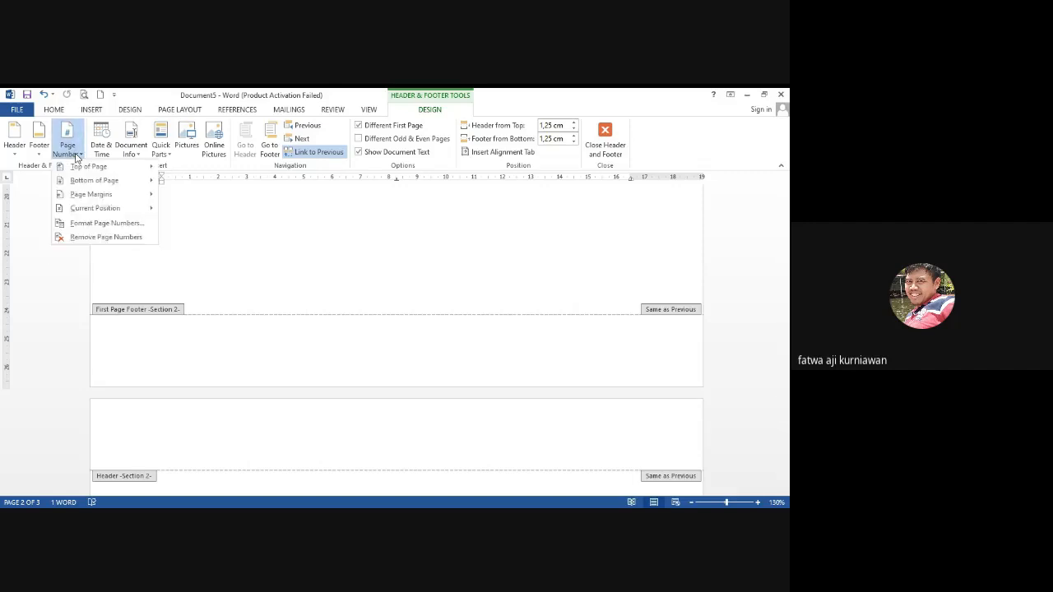
click(117, 224)
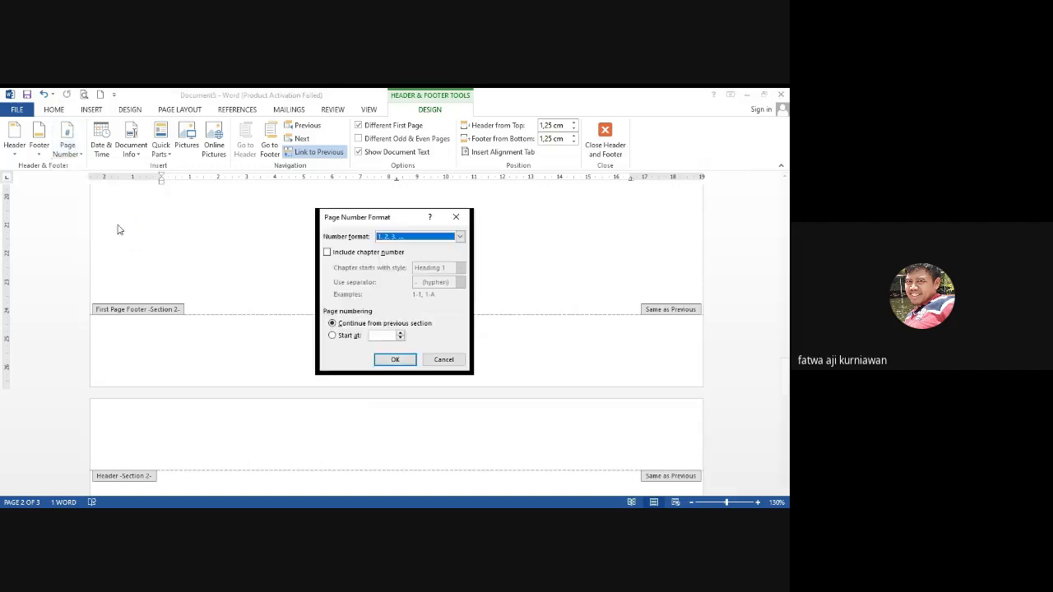
click(377, 238)
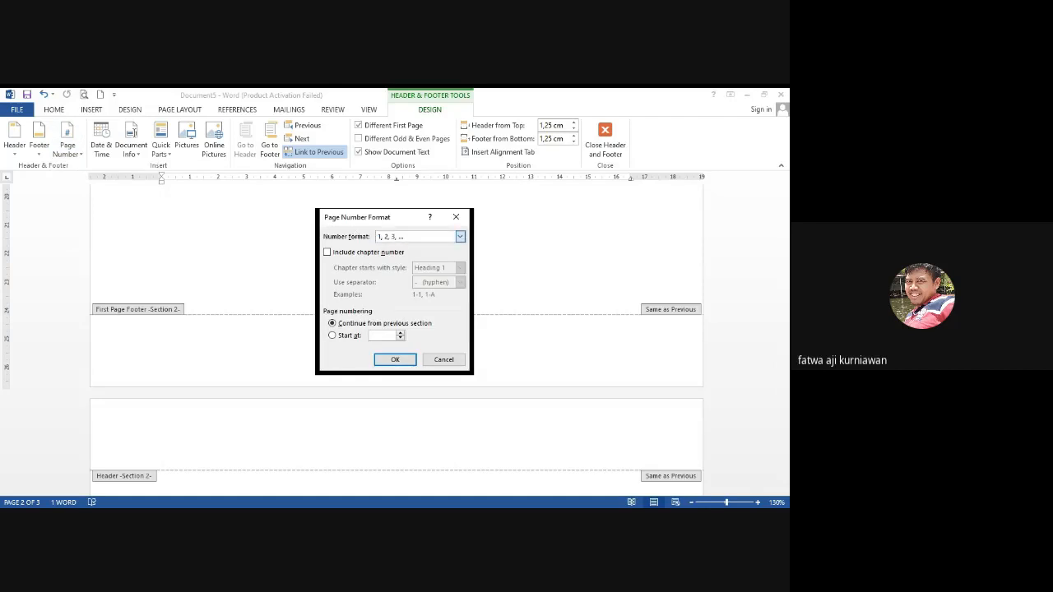
key(Down)
key(Down)
key(Down)
key(Down)
click(395, 361)
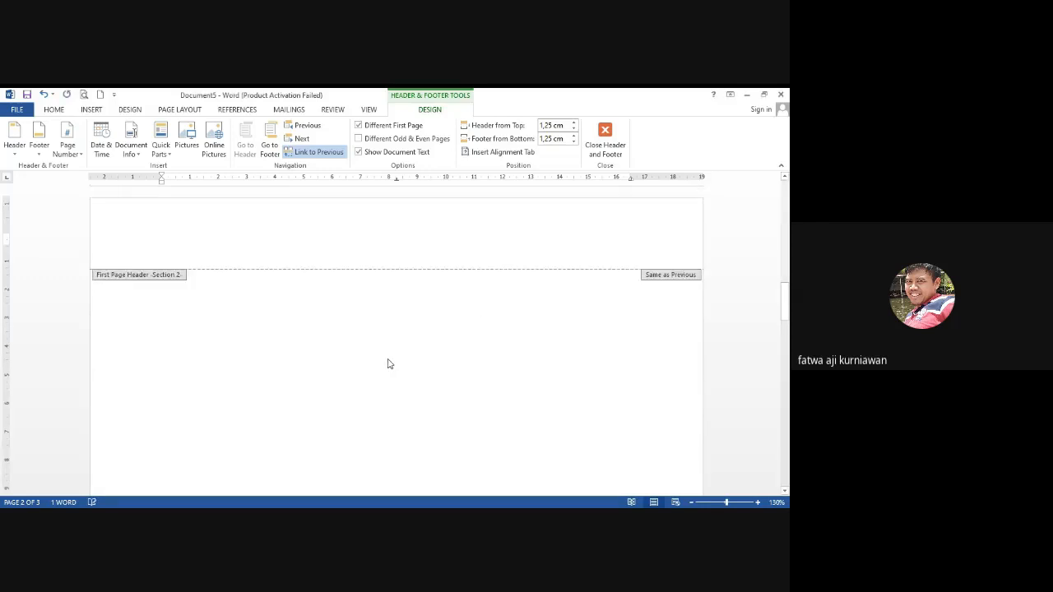
- Turn off Different First Page for section 2, return to the document body and check the page numbers on the second and third pages
scroll(389, 362, down, 10)
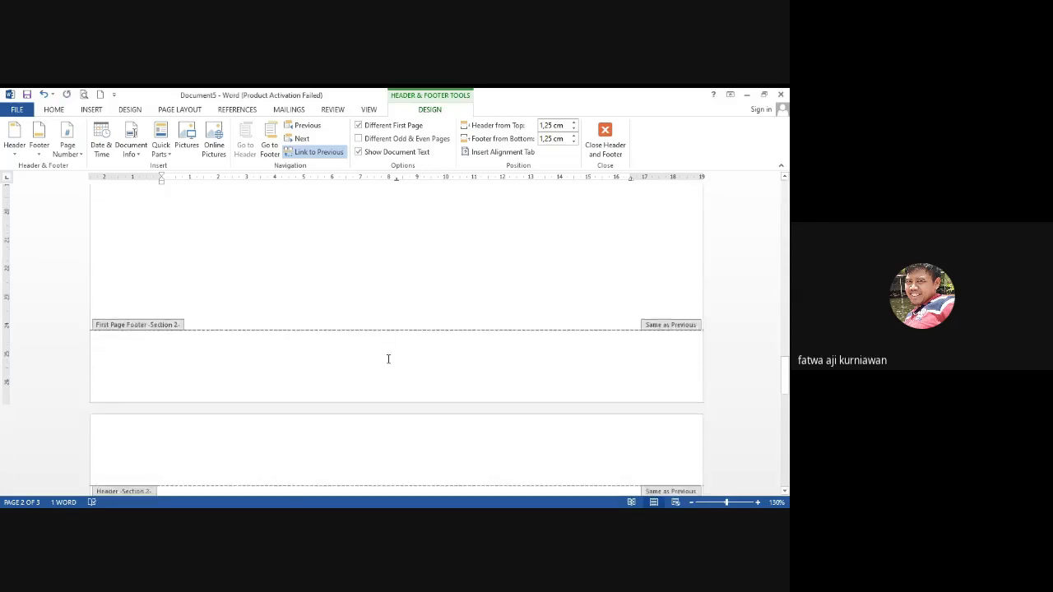
click(359, 126)
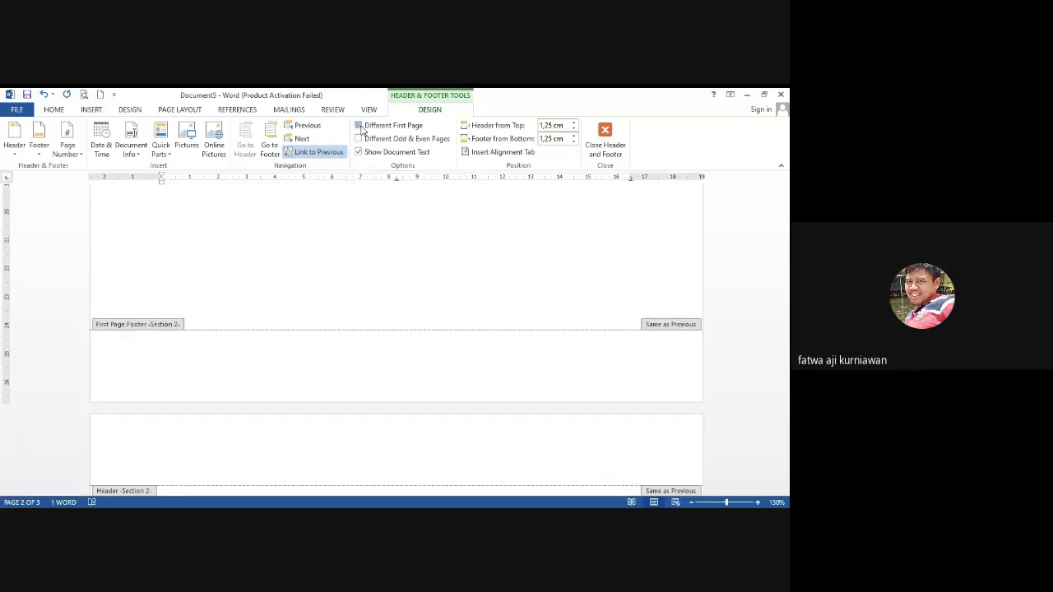
double_click(329, 362)
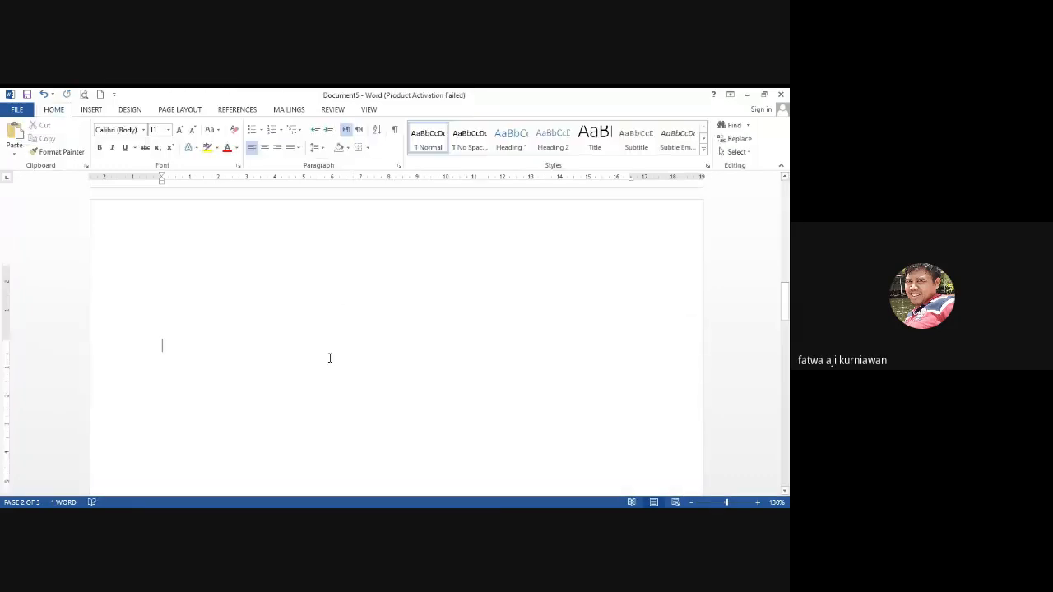
scroll(329, 358, down, 10)
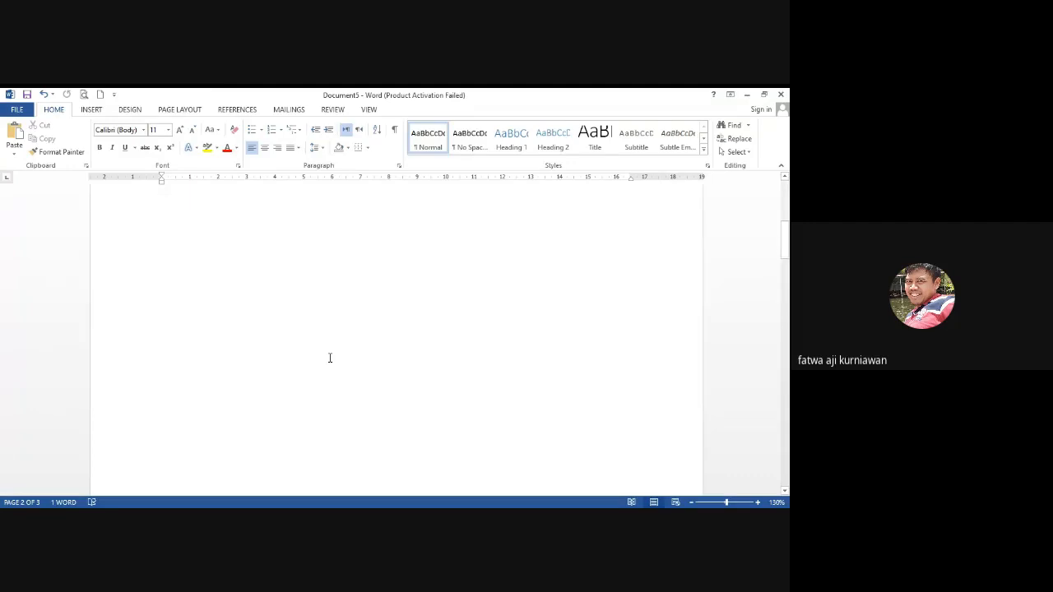
scroll(329, 360, down, 8)
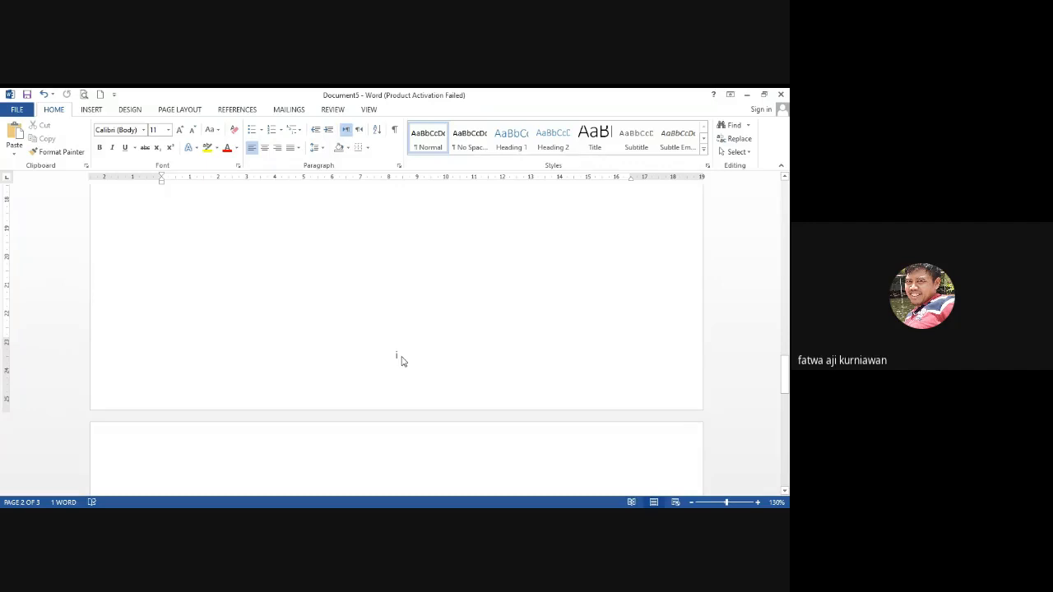
scroll(403, 357, down, 15)
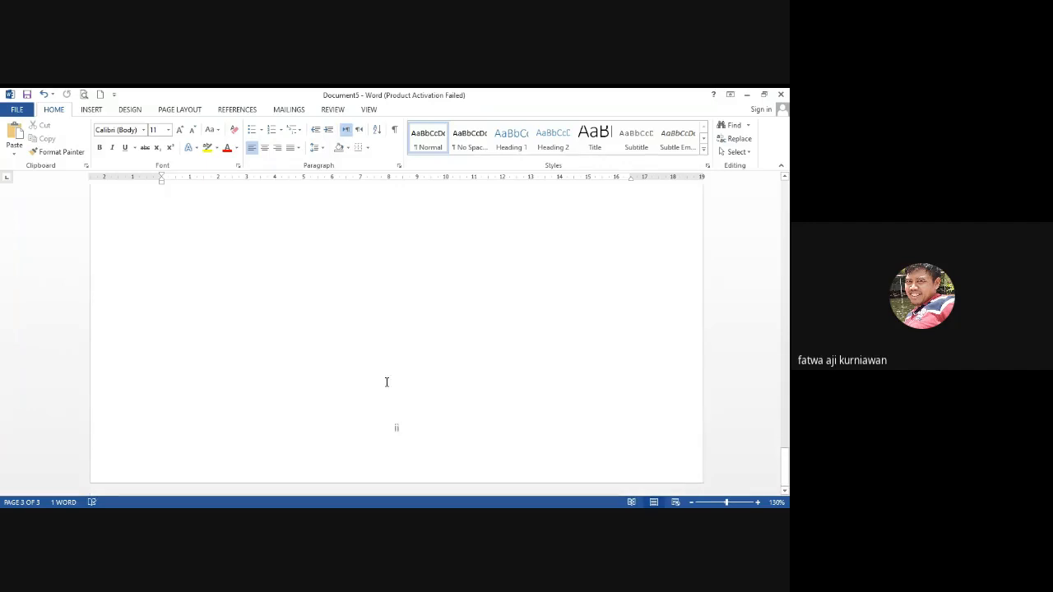
scroll(387, 381, up, 10)
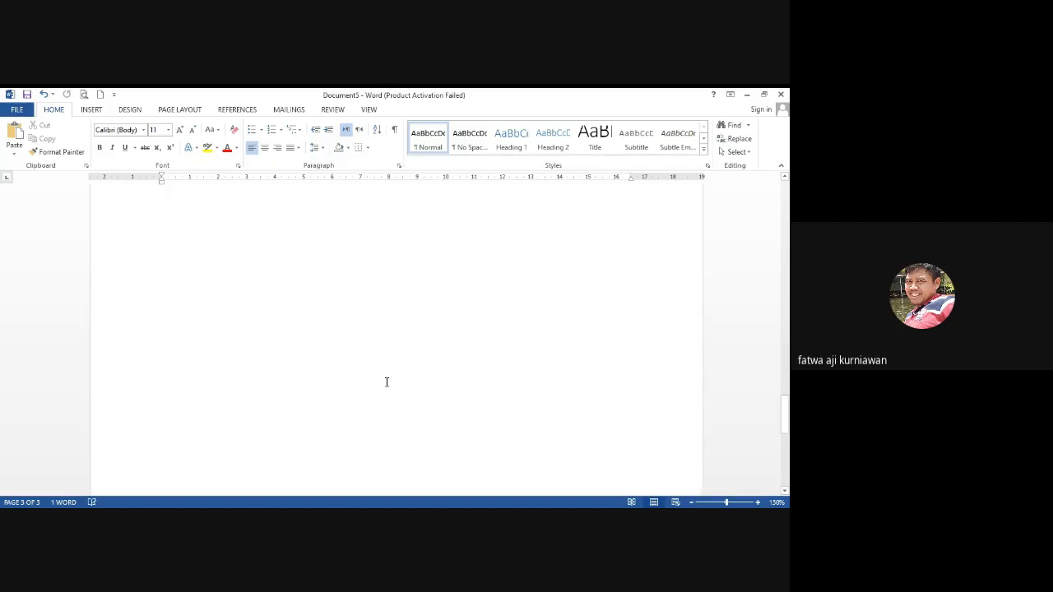
scroll(386, 382, up, 3)
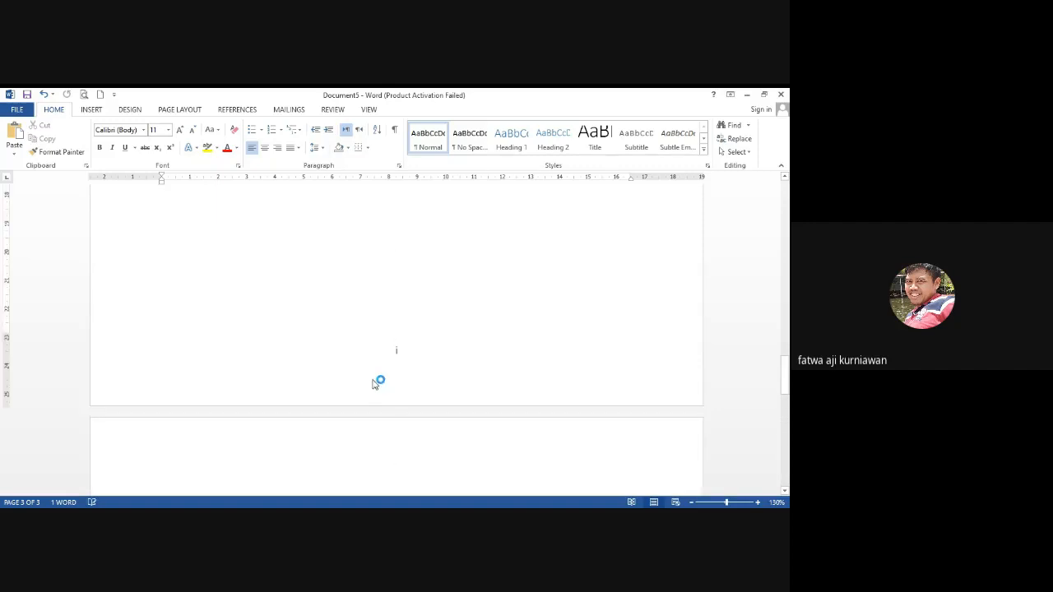
- Insert a Next Page section break at the end of the second page
key(alt+Tab)
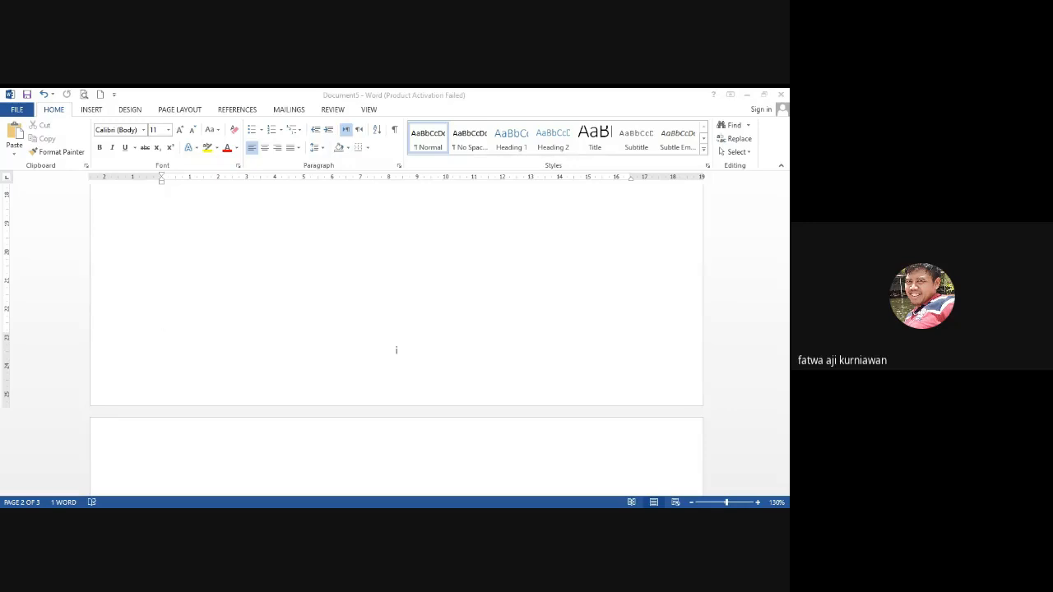
click(372, 328)
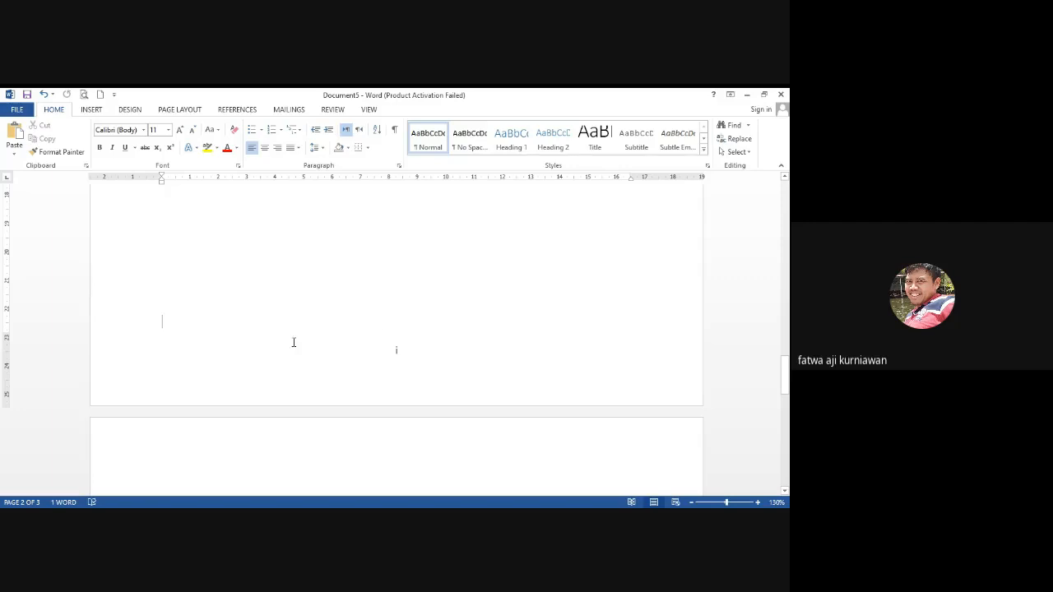
click(168, 111)
click(155, 127)
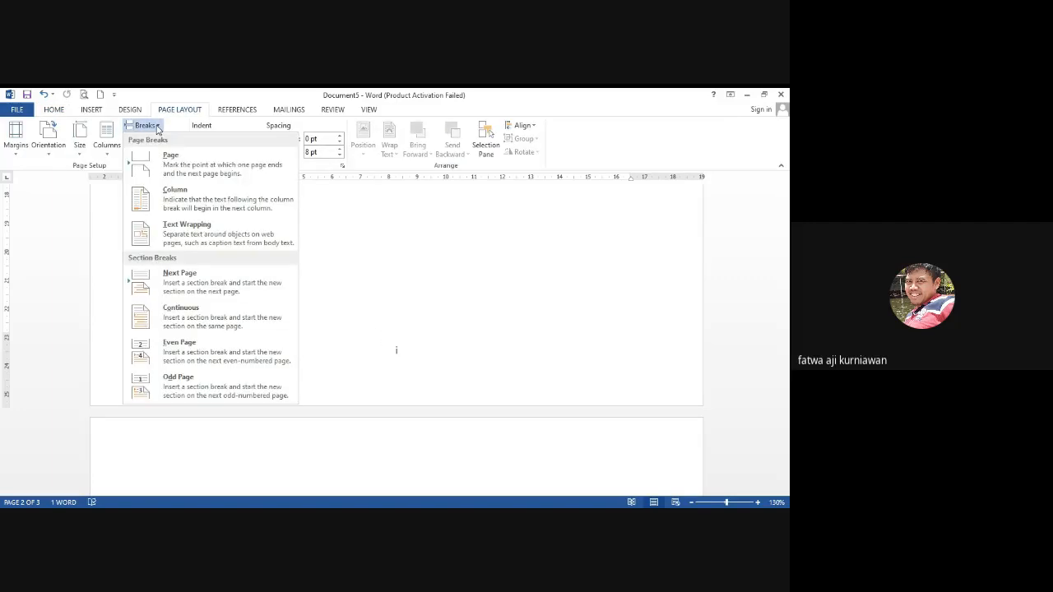
click(204, 277)
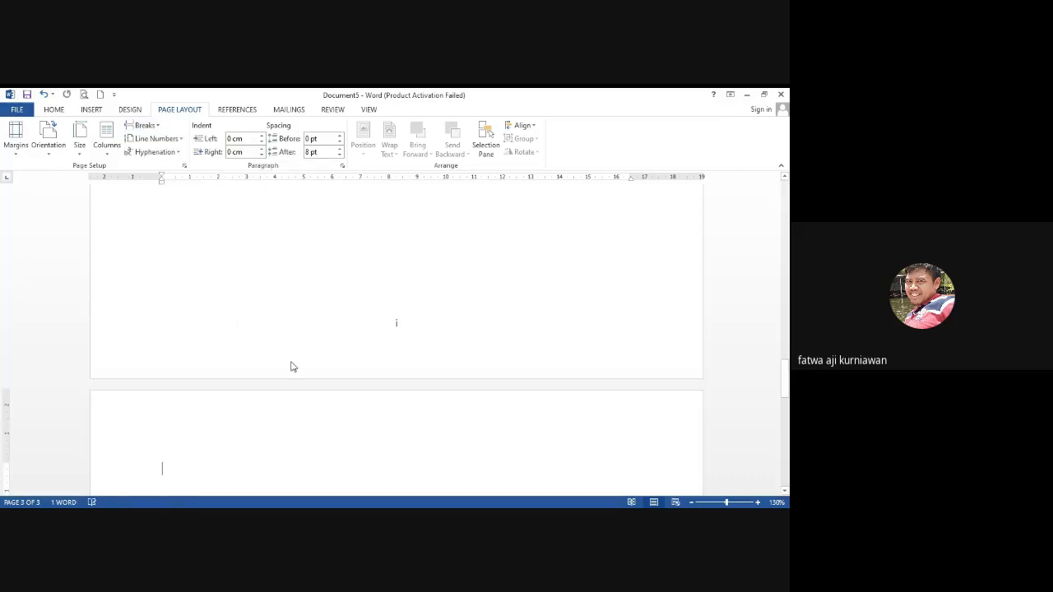
- Open the section 3 footer on the third page and set its page number format to 1, 2, 3
scroll(293, 362, down, 3)
scroll(291, 362, down, 10)
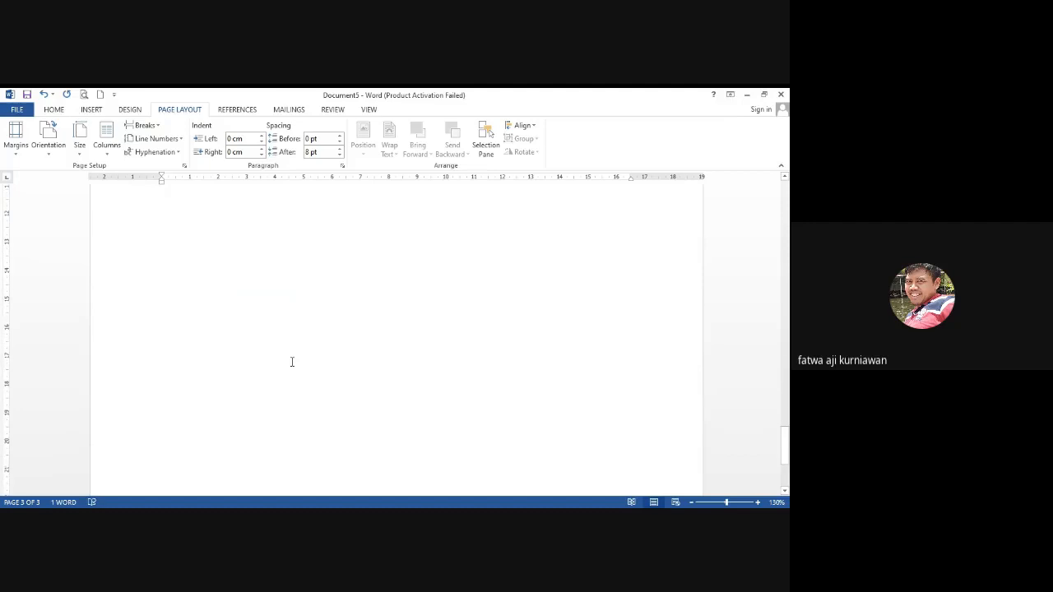
scroll(401, 433, up, 10)
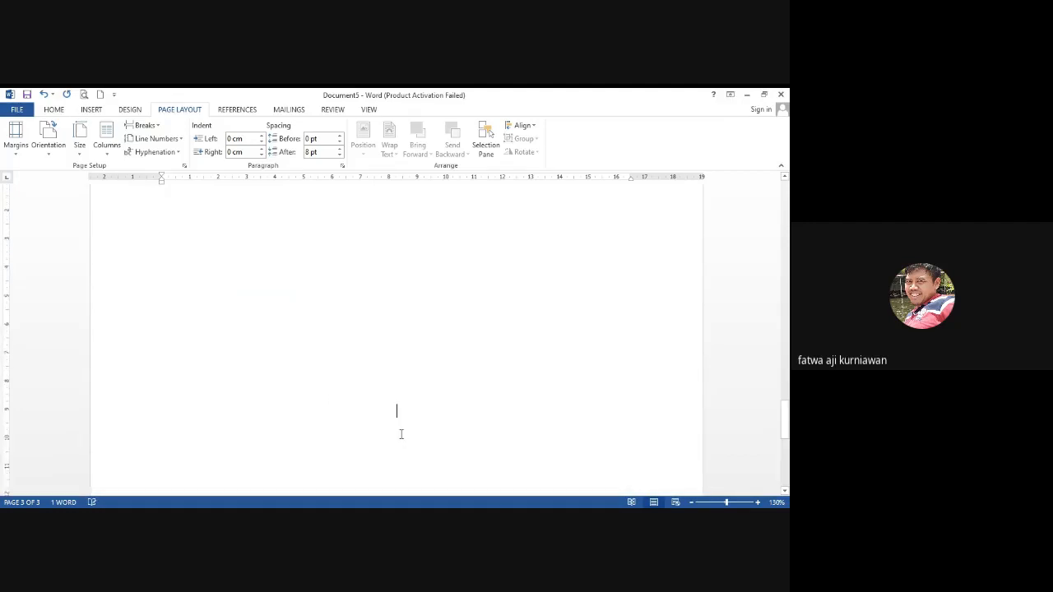
double_click(333, 374)
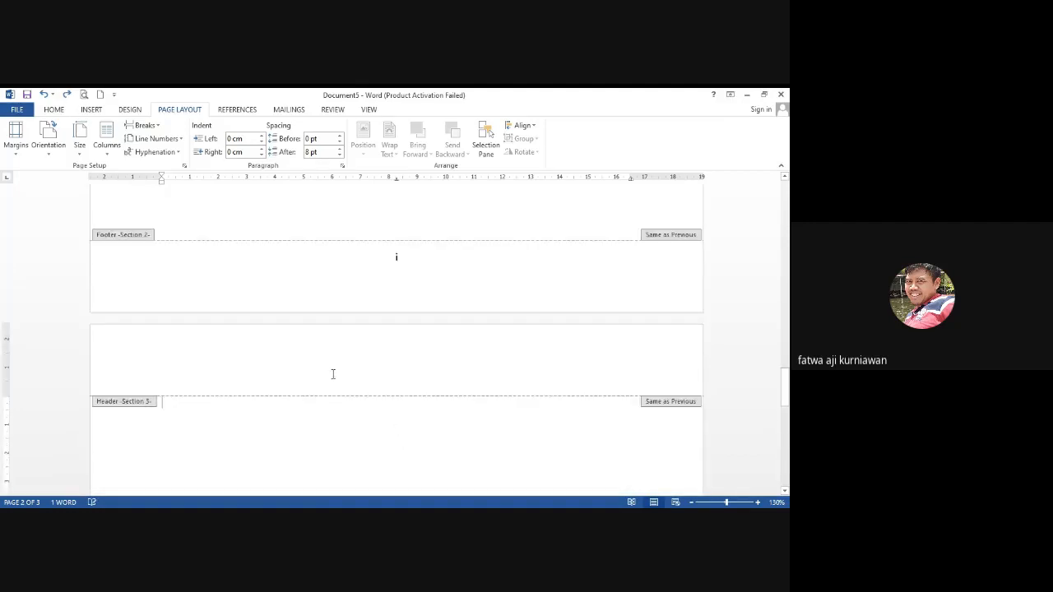
scroll(392, 419, down, 1)
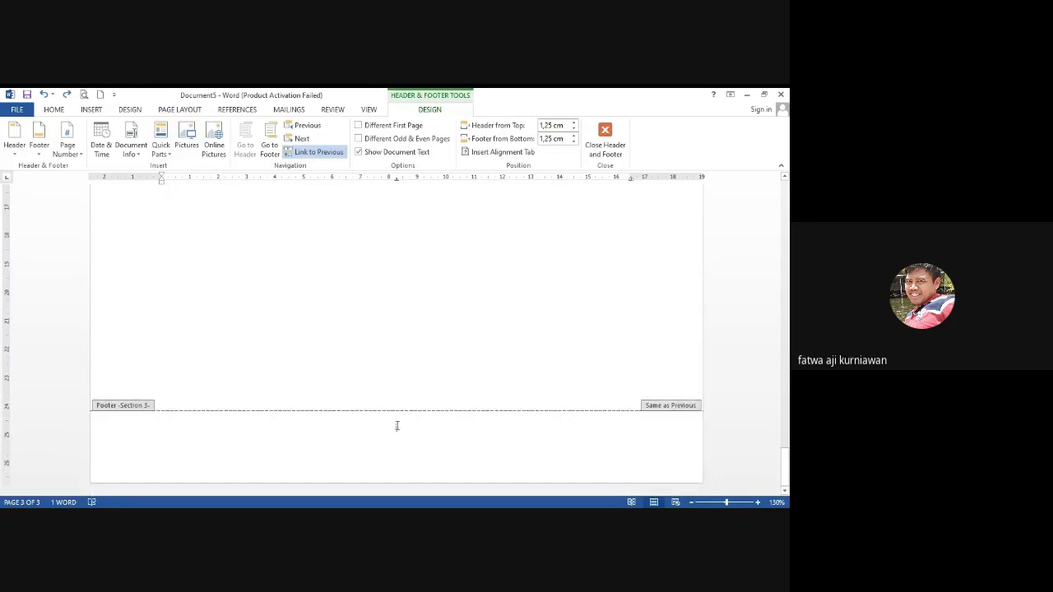
click(79, 153)
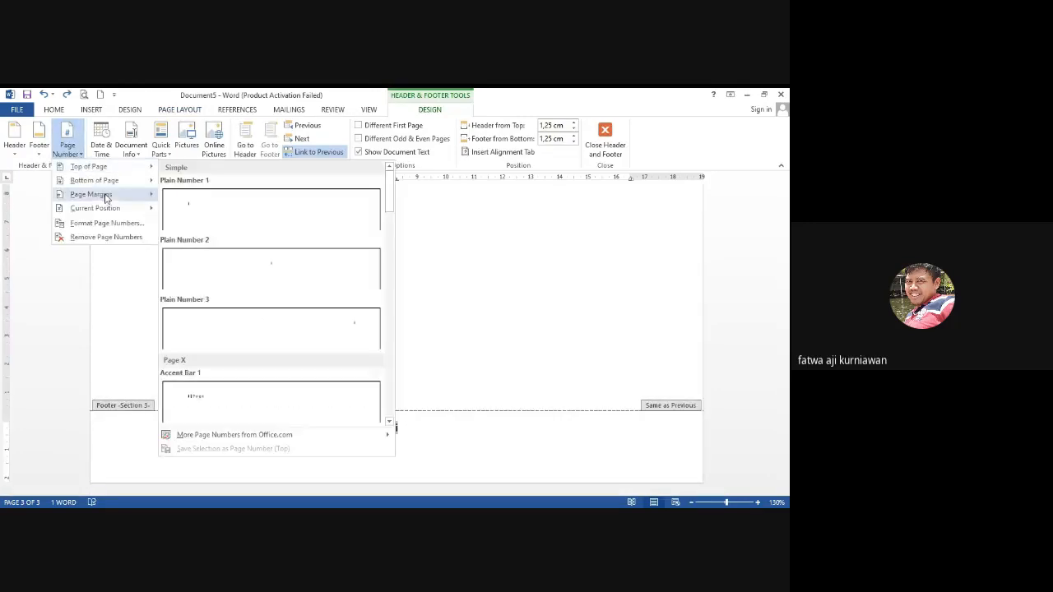
click(117, 223)
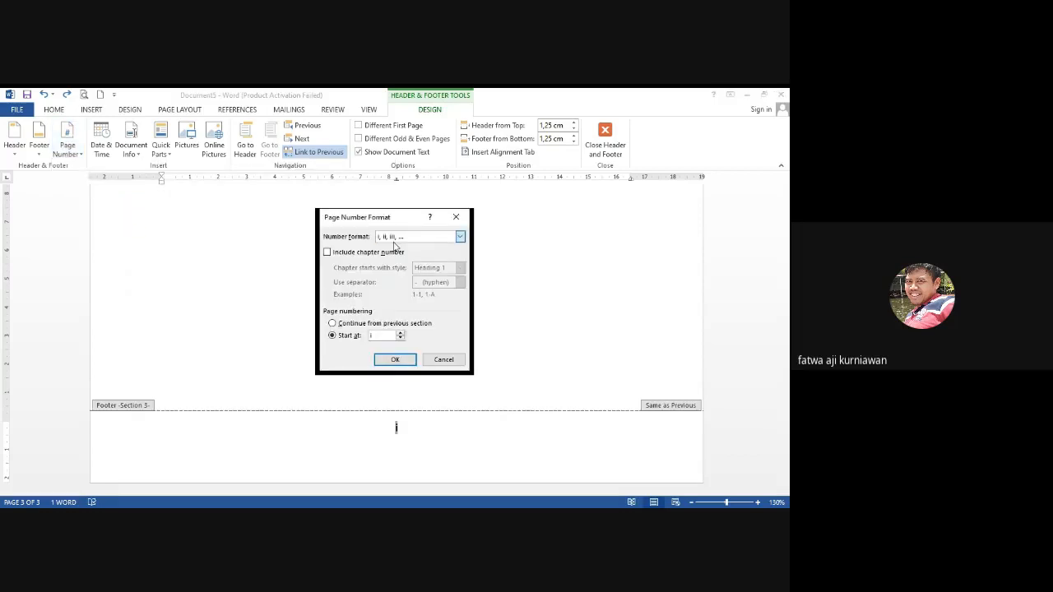
click(396, 246)
click(391, 363)
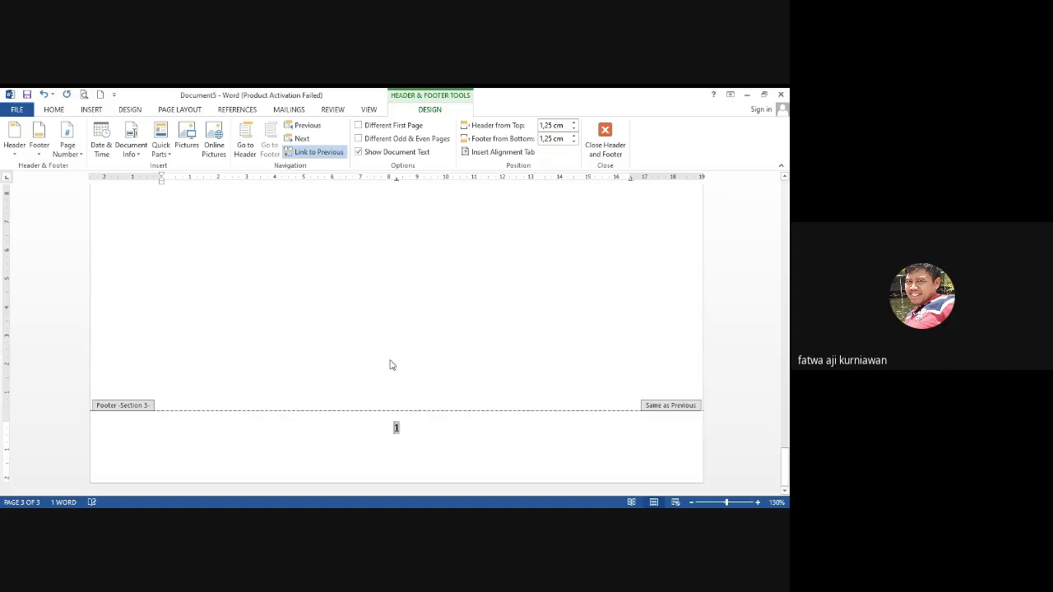
- Return to the document body and look through the pages from the cover onward to check each section's page numbers
scroll(392, 355, up, 15)
scroll(417, 336, up, 1)
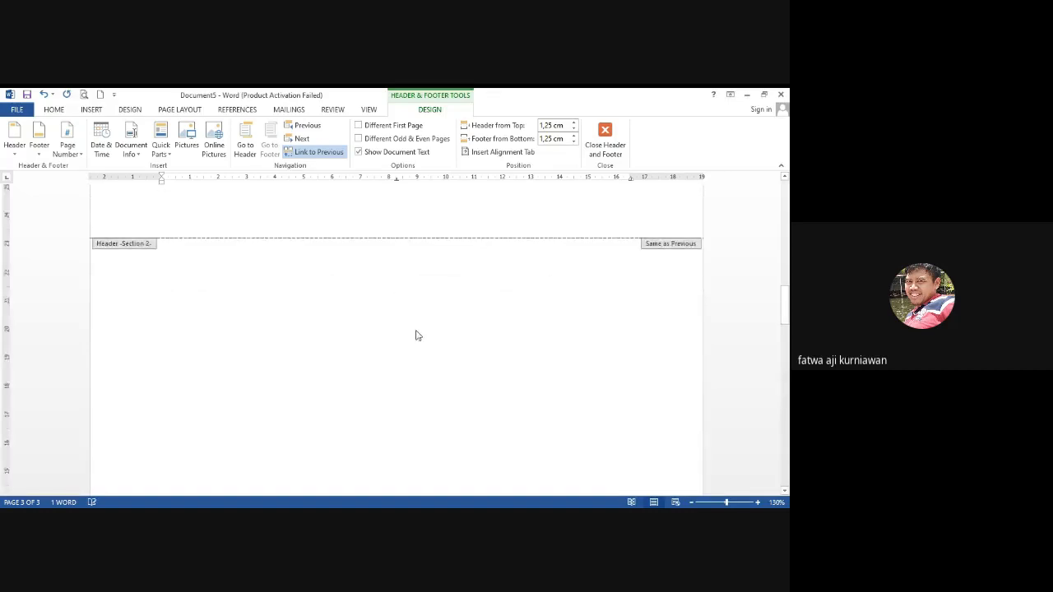
double_click(416, 335)
scroll(416, 331, up, 5)
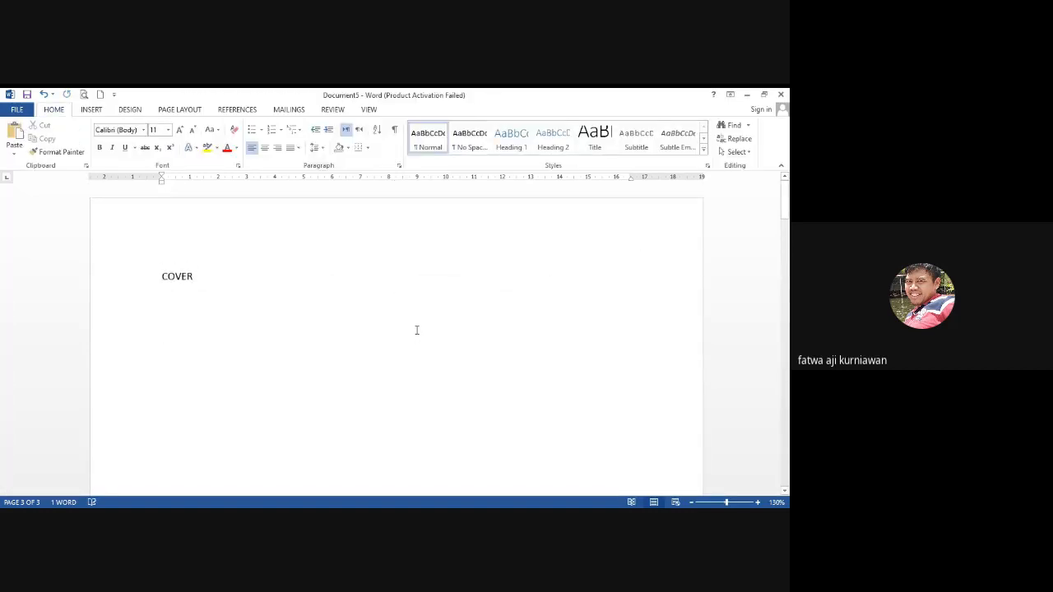
scroll(416, 329, down, 10)
scroll(416, 330, down, 10)
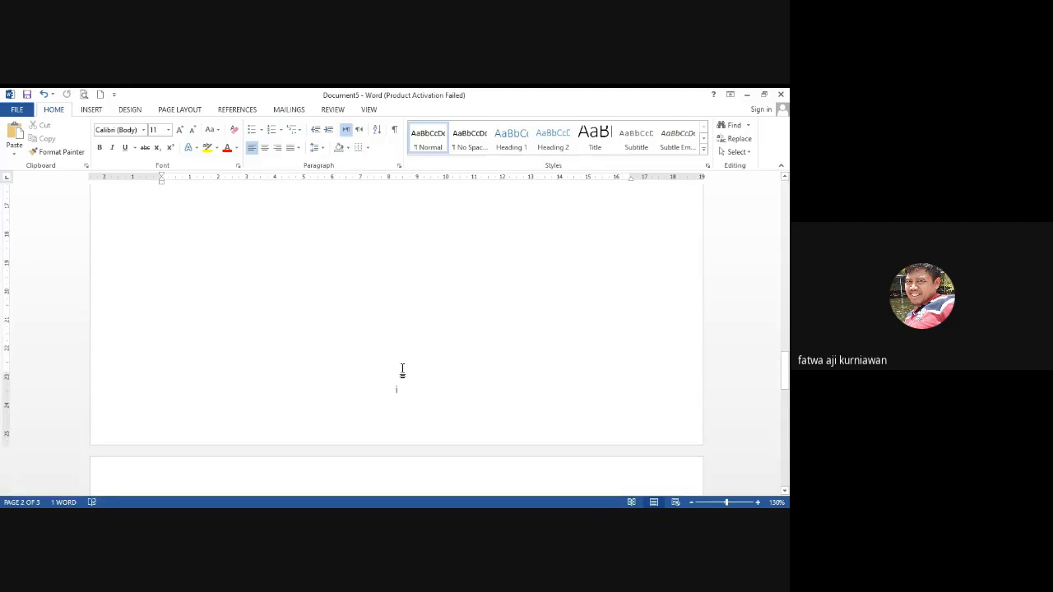
scroll(402, 370, down, 5)
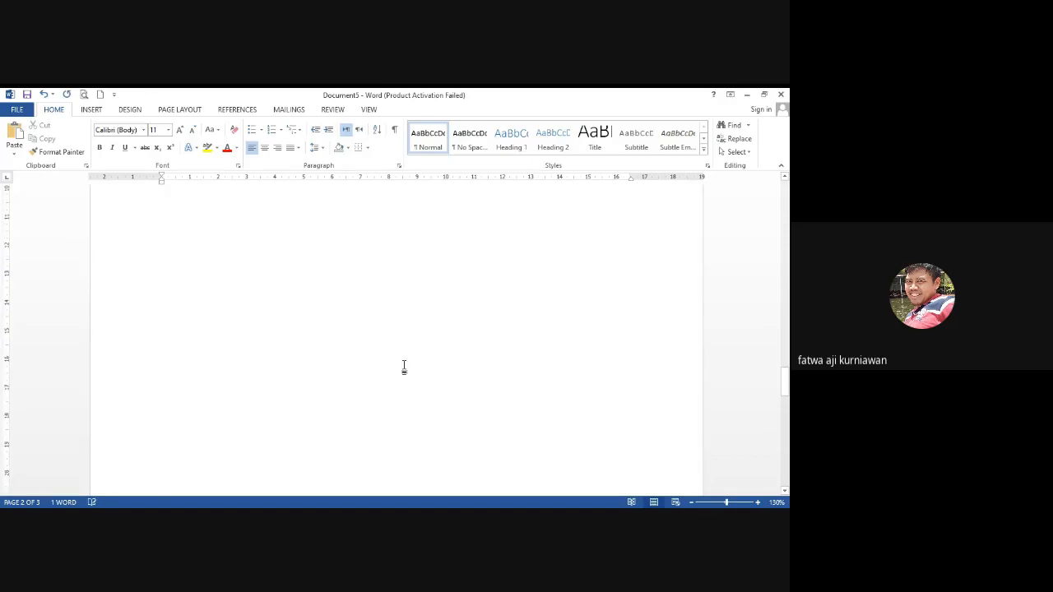
scroll(403, 368, down, 4)
scroll(404, 368, down, 5)
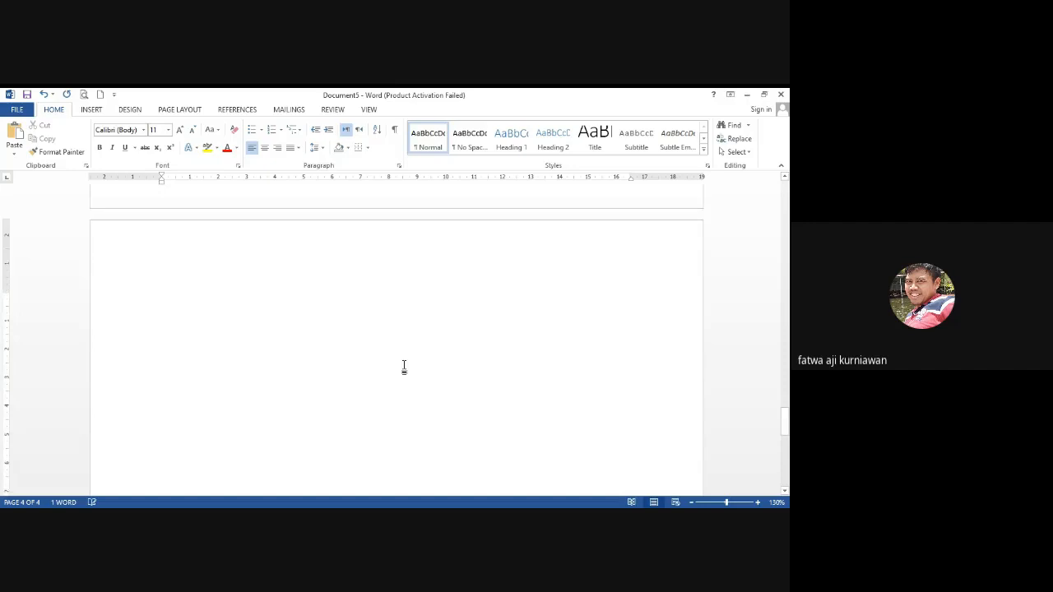
- Add another page to section 3 with a page break and check the page number in its footer
scroll(404, 368, up, 3)
scroll(404, 369, down, 8)
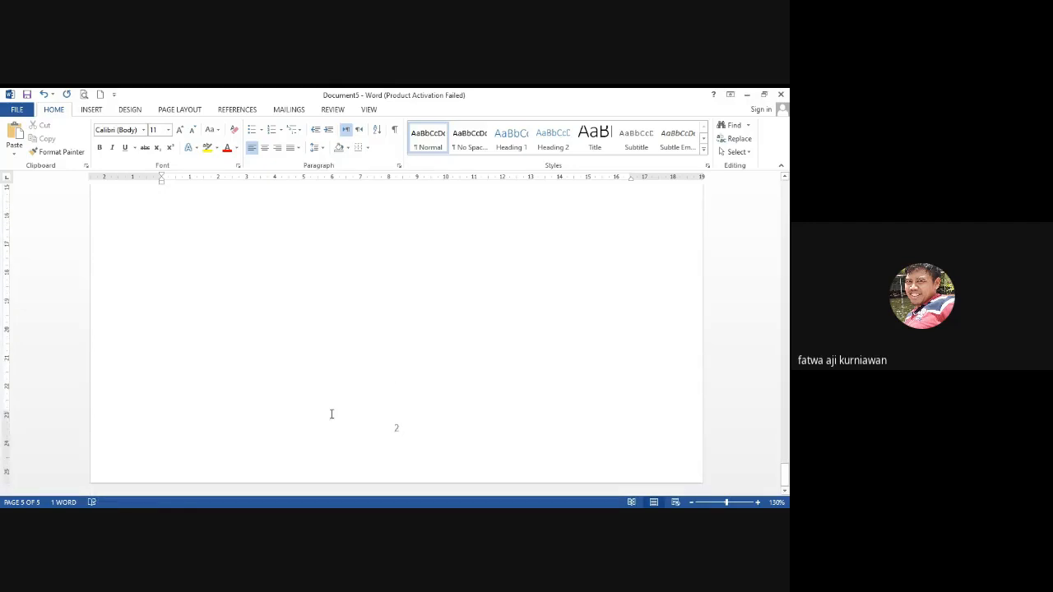
key(ctrl+Return)
- Switch to Document3 and insert the picture 97logo Unwiku from the Pictures folder into the two-column article
key(alt+Tab)
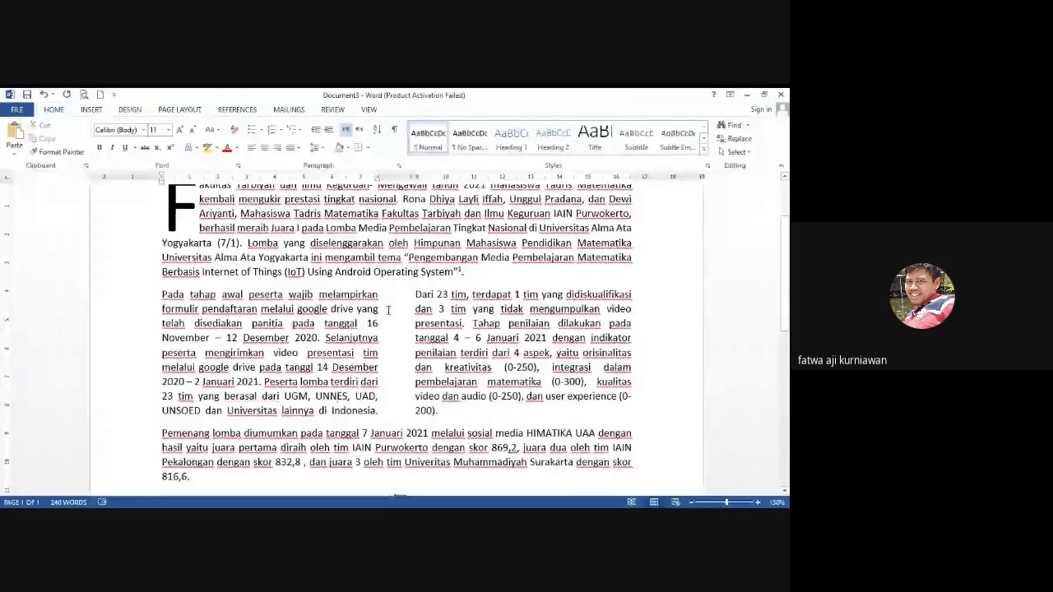
click(91, 110)
click(106, 136)
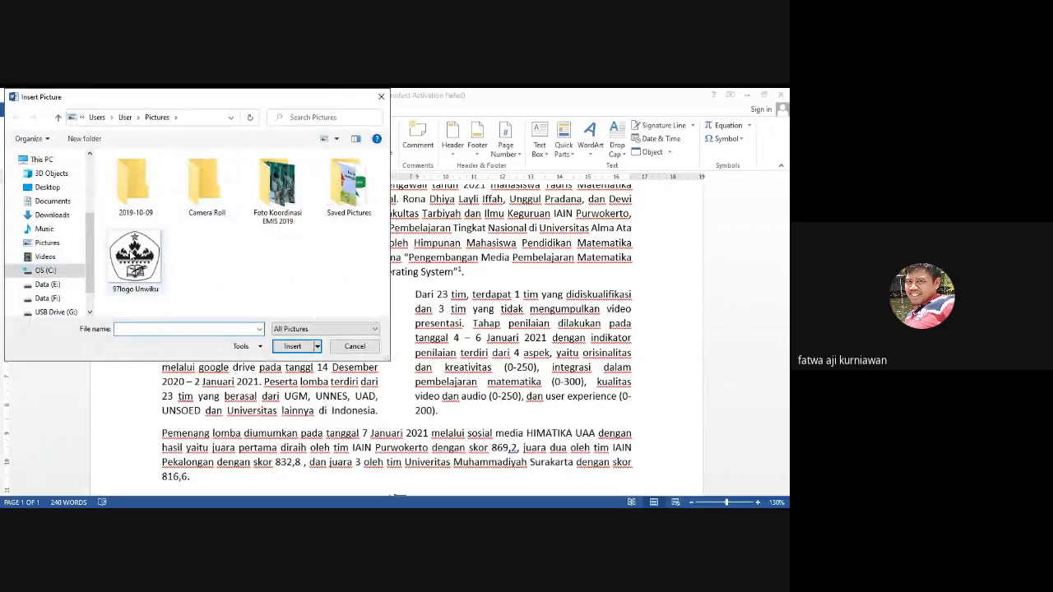
click(133, 257)
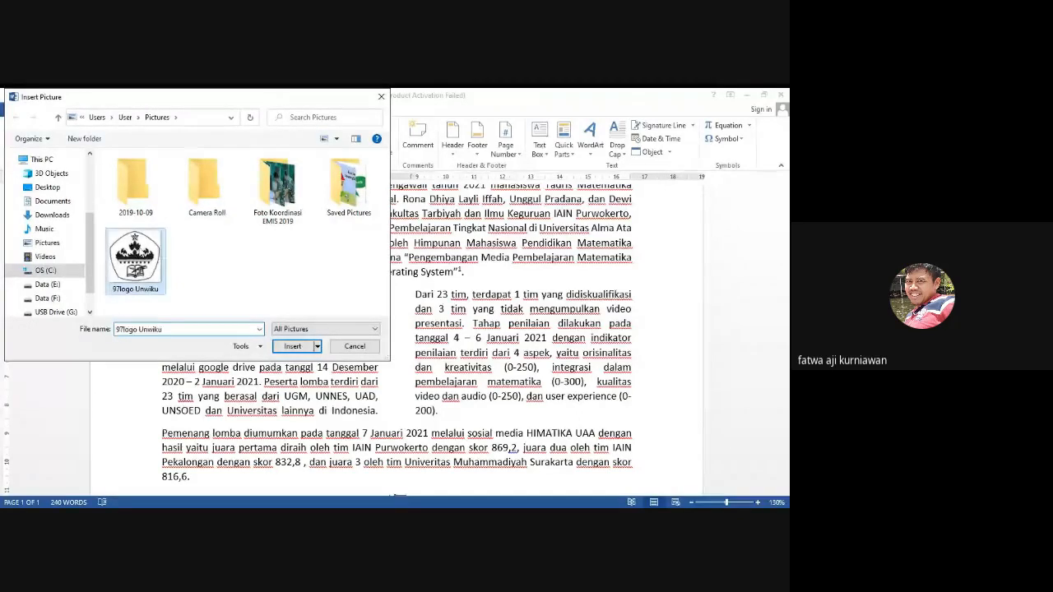
click(292, 346)
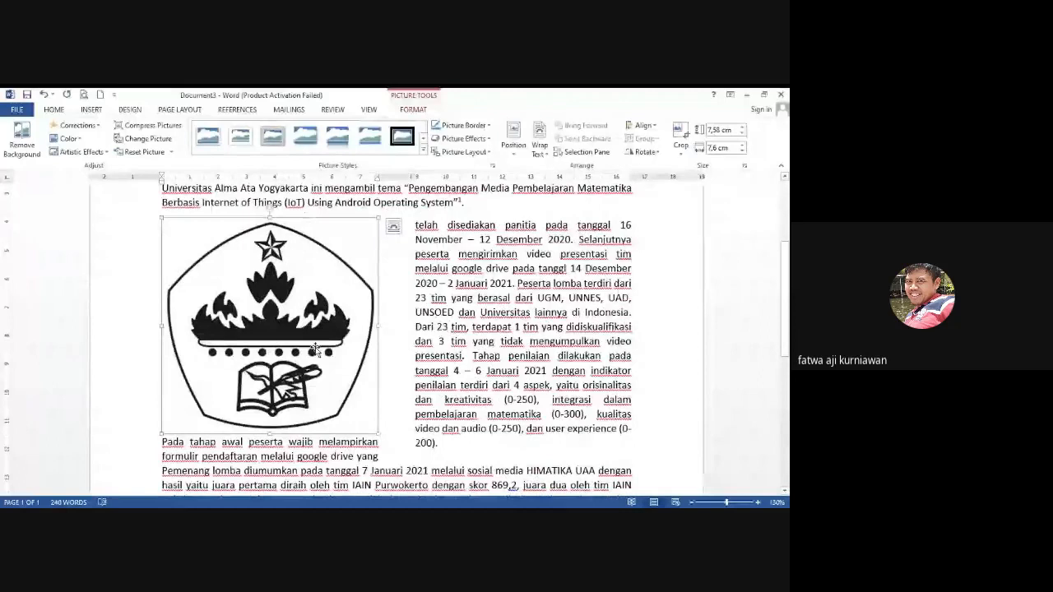
- Try to reposition the in-line logo, first below the first column's text and further up the page, and undo the last move
drag(315, 349, 286, 453)
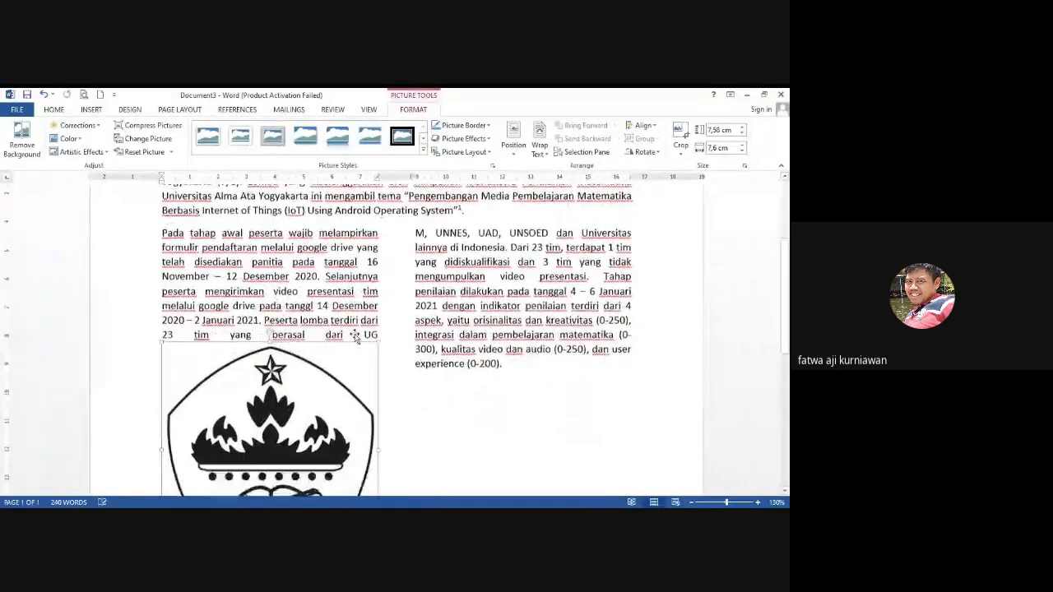
scroll(286, 422, down, 1)
key(alt+Tab)
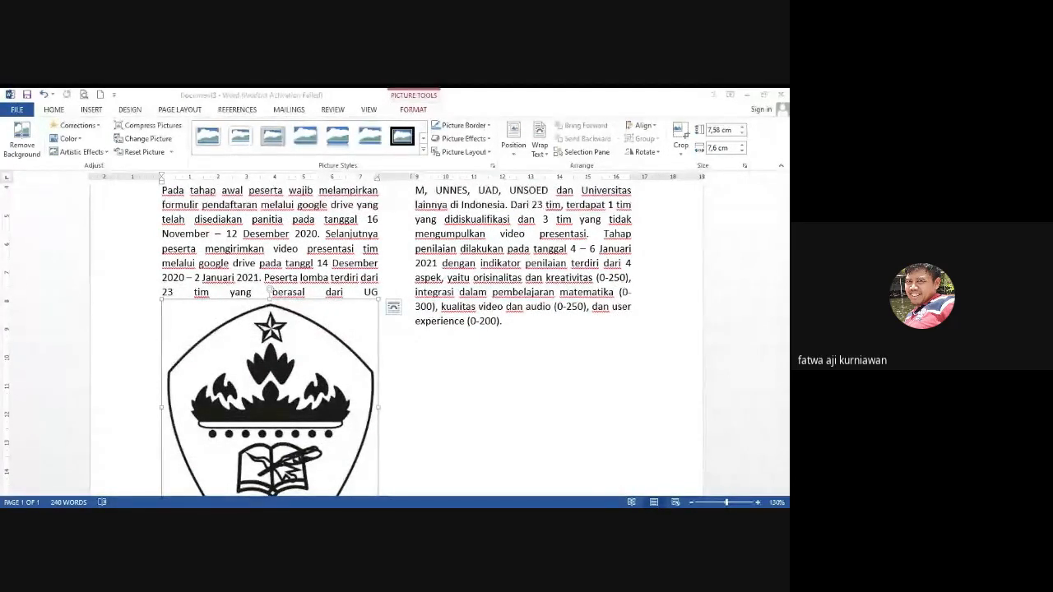
click(341, 357)
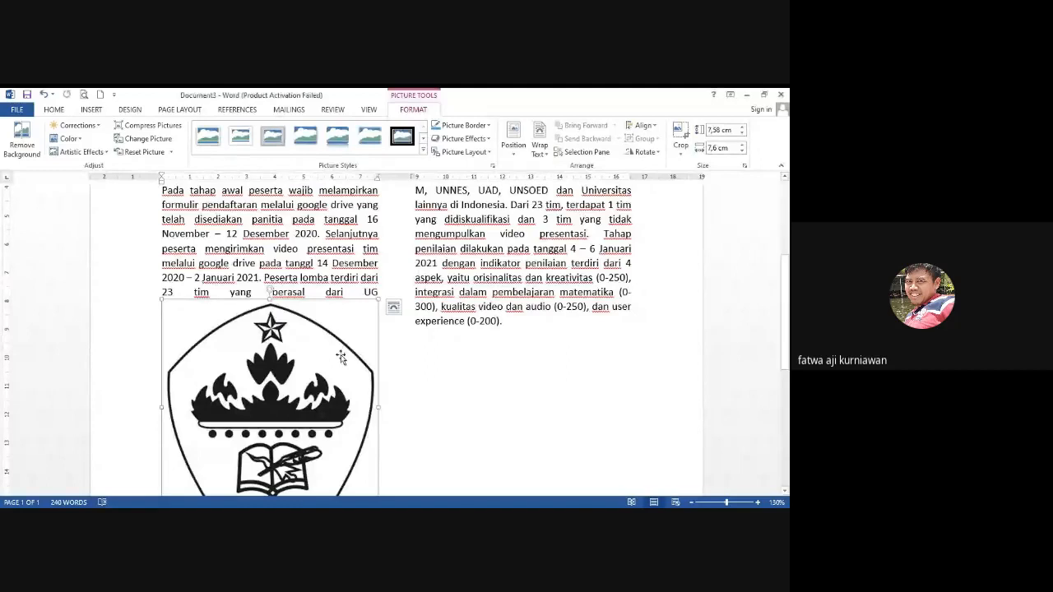
drag(299, 375, 334, 344)
scroll(331, 339, up, 5)
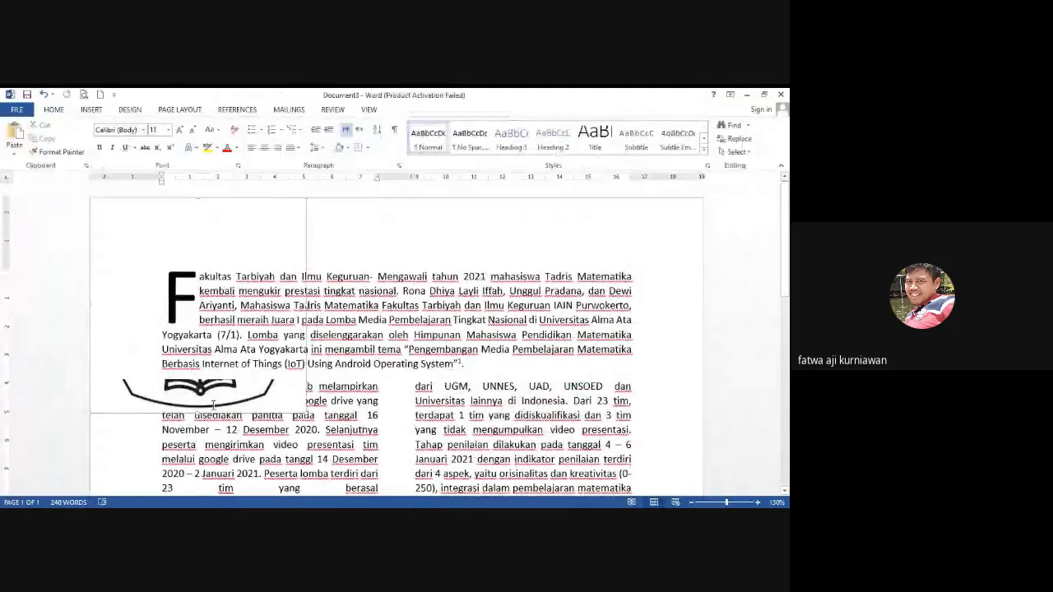
scroll(212, 409, down, 5)
scroll(212, 409, down, 1)
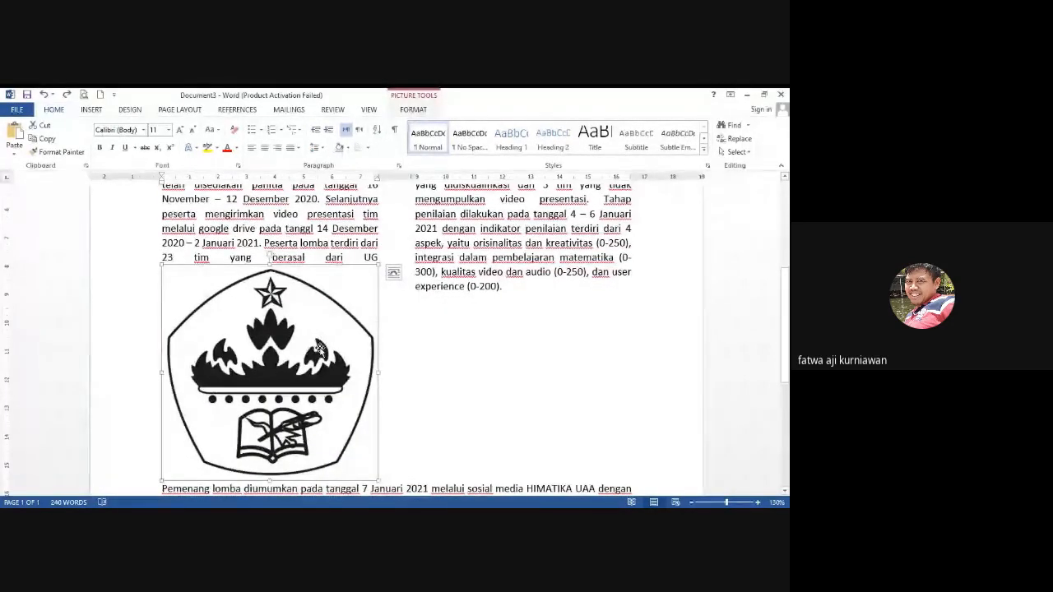
- Set the logo's text wrapping to In Front of Text and move it over the middle of the two columns
click(420, 110)
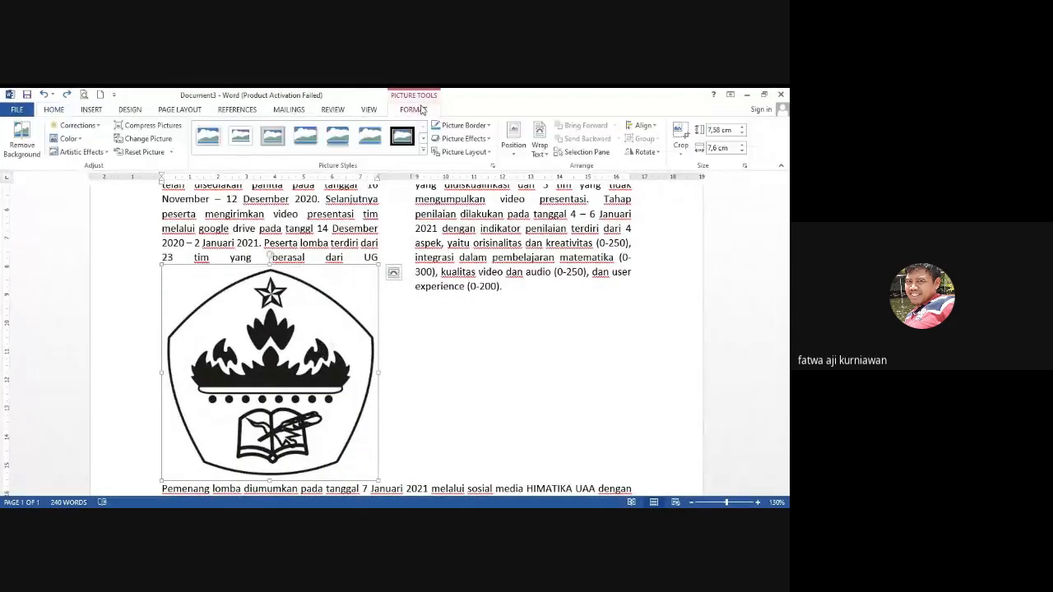
click(540, 150)
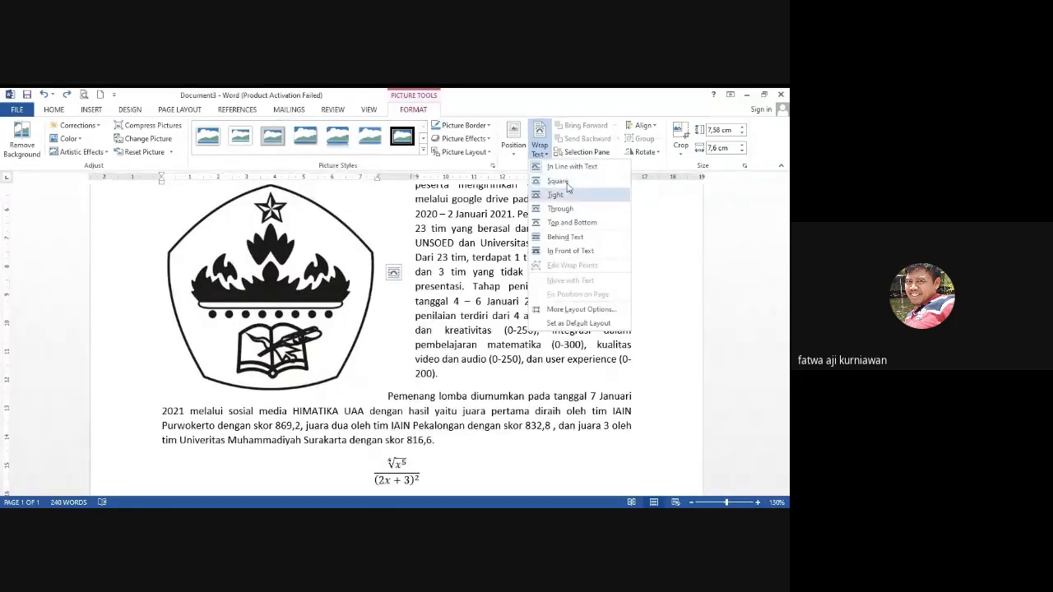
click(570, 251)
drag(326, 346, 406, 301)
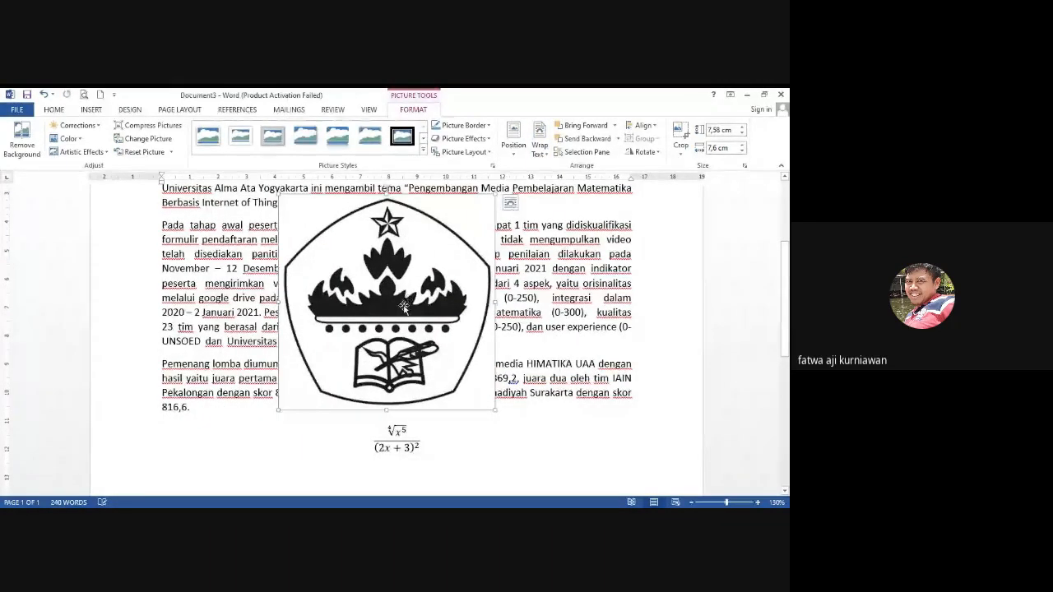
- Change the logo's wrapping to Square, shrink it to about 5.17 × 5.18 cm and move it slightly toward the first column
click(514, 155)
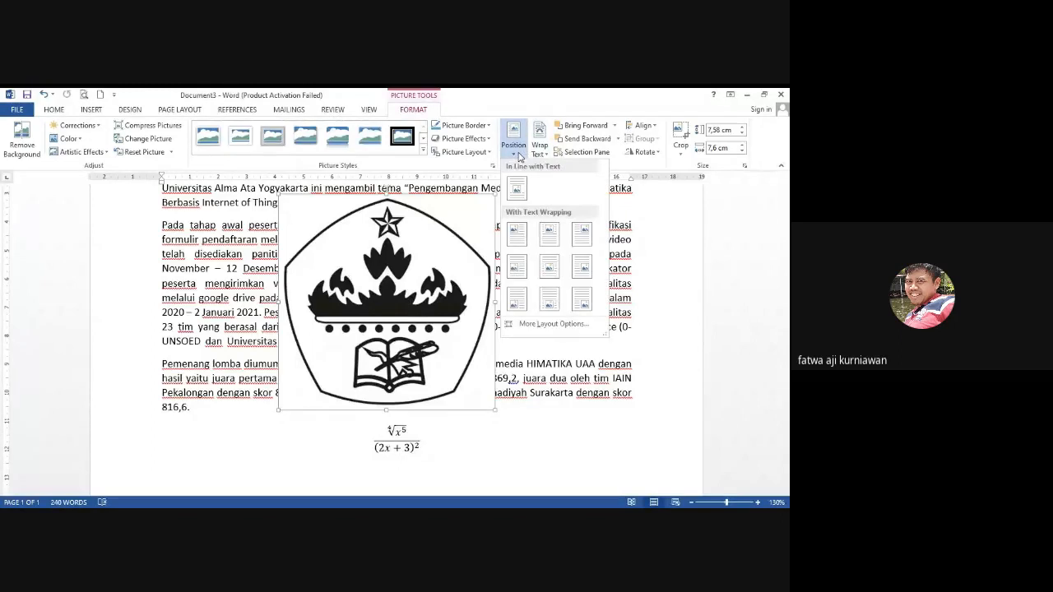
click(537, 155)
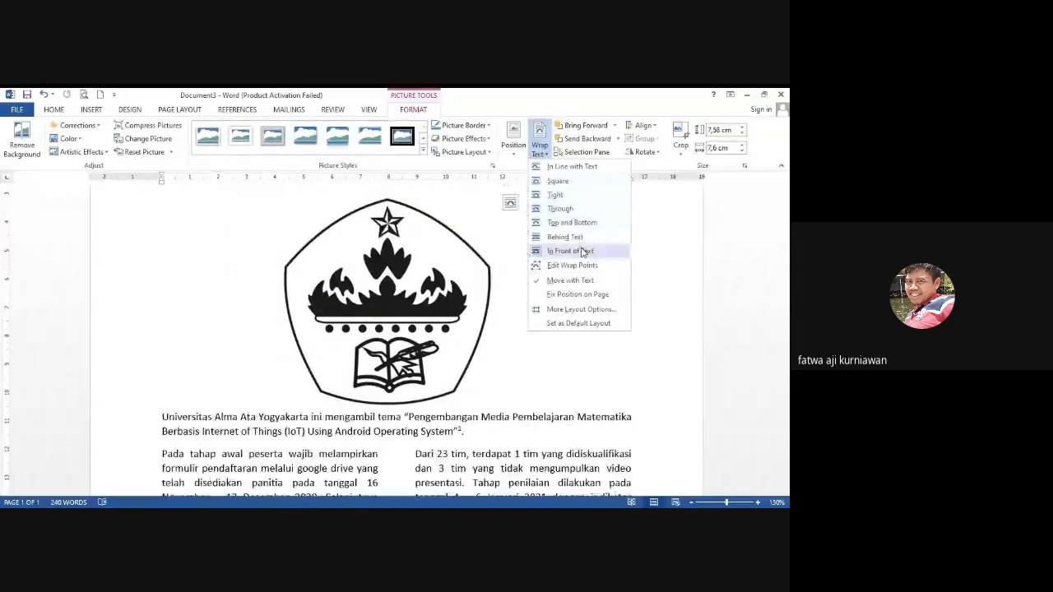
click(550, 186)
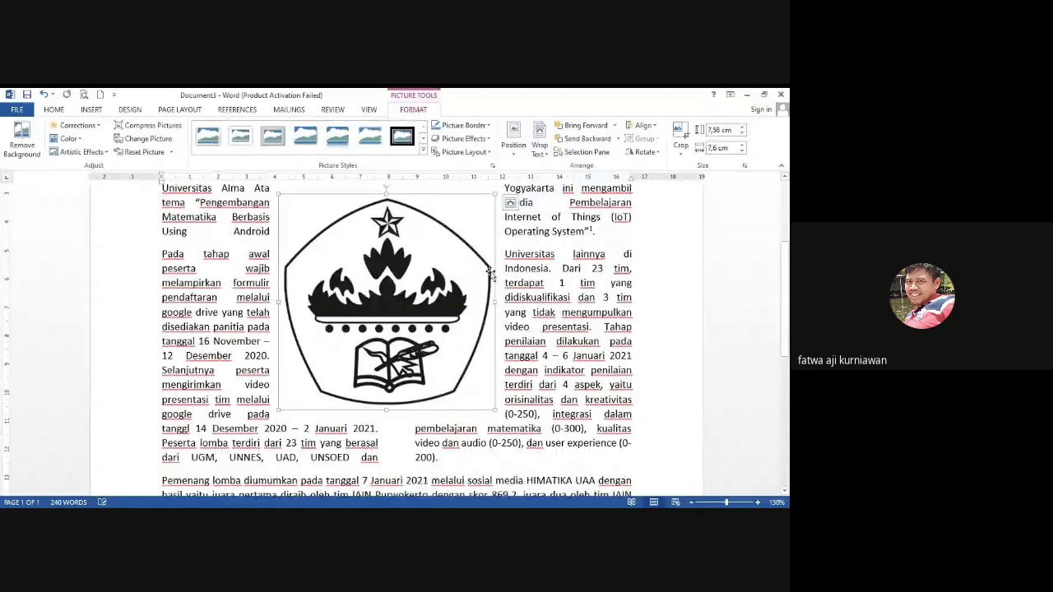
drag(446, 344, 427, 322)
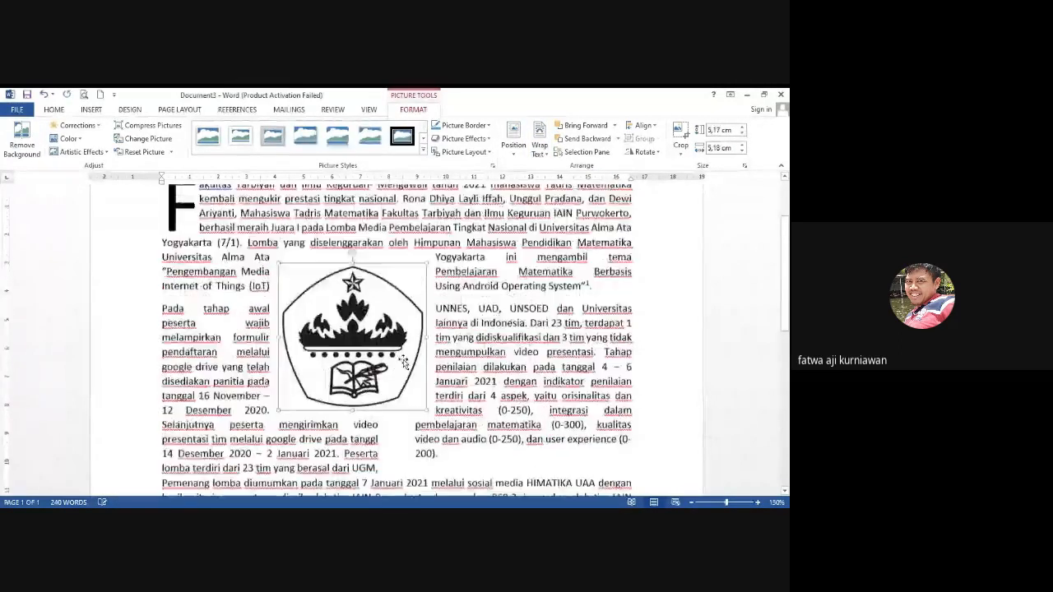
drag(401, 360, 367, 354)
- Set the logo's wrapping to Behind Text, reselect the picture and move it between the two columns
click(537, 148)
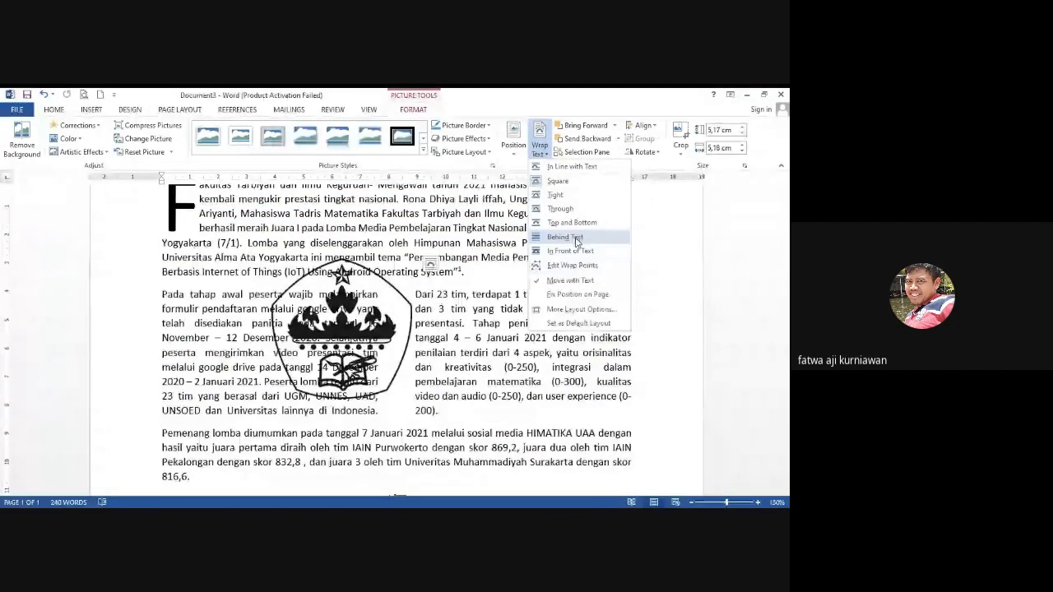
click(576, 239)
double_click(393, 336)
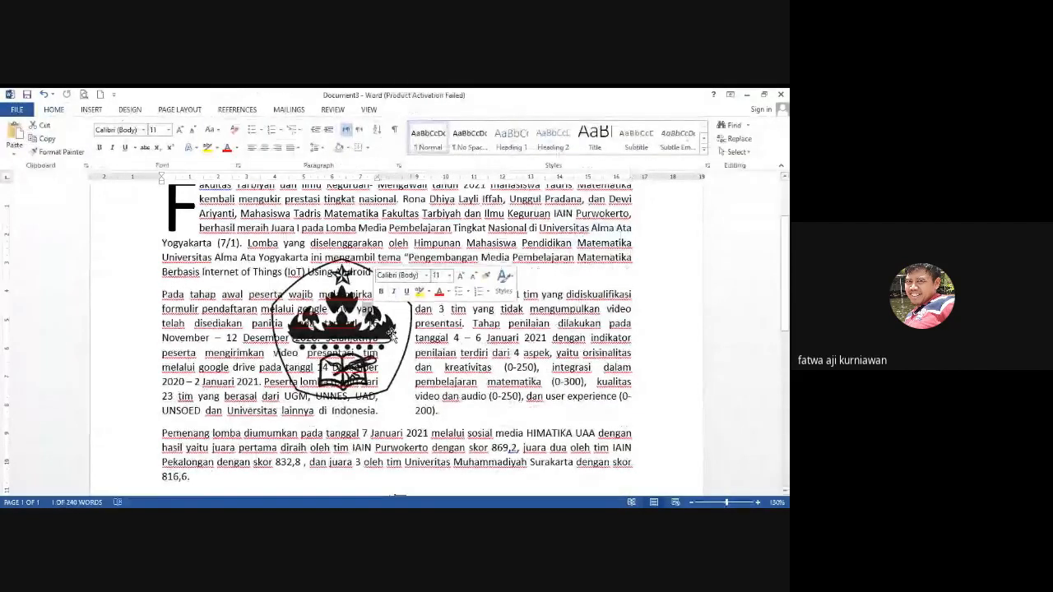
right_click(393, 336)
click(445, 349)
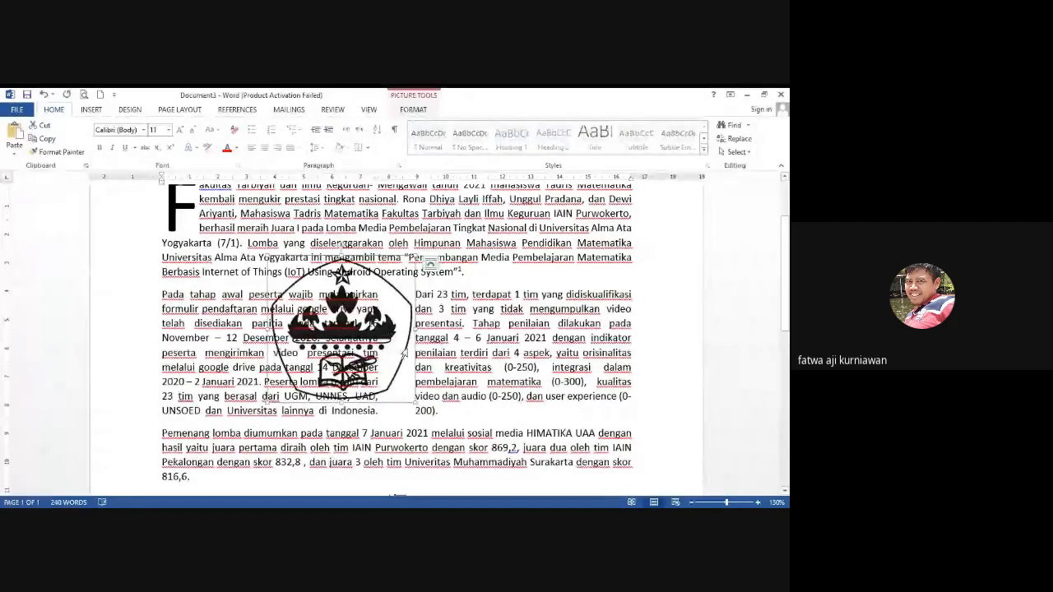
drag(403, 352, 445, 359)
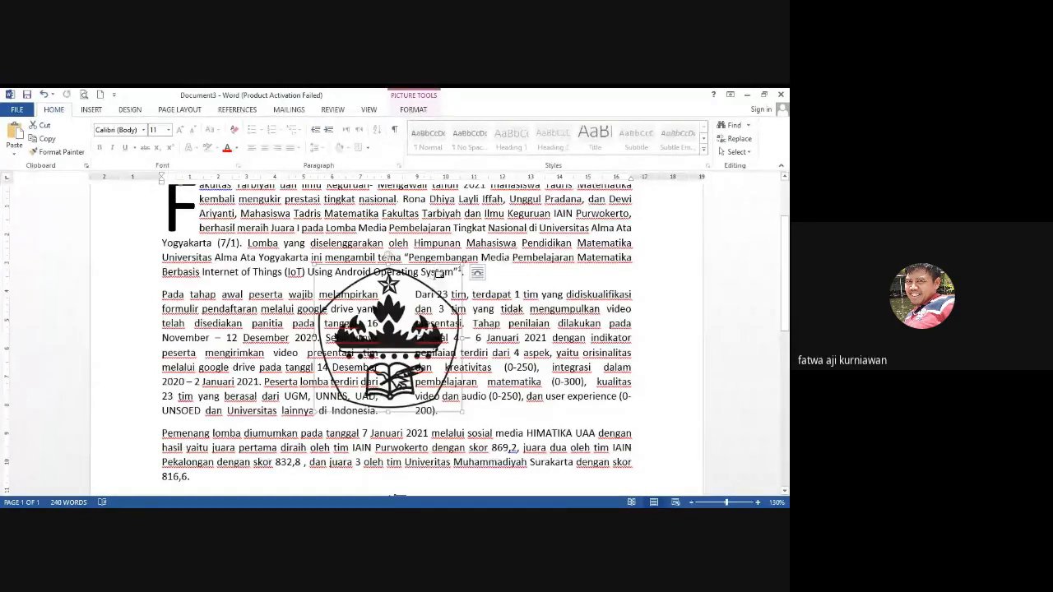
- Change the logo's wrapping to In Front of Text and move it slightly up over the two columns
click(413, 109)
click(539, 148)
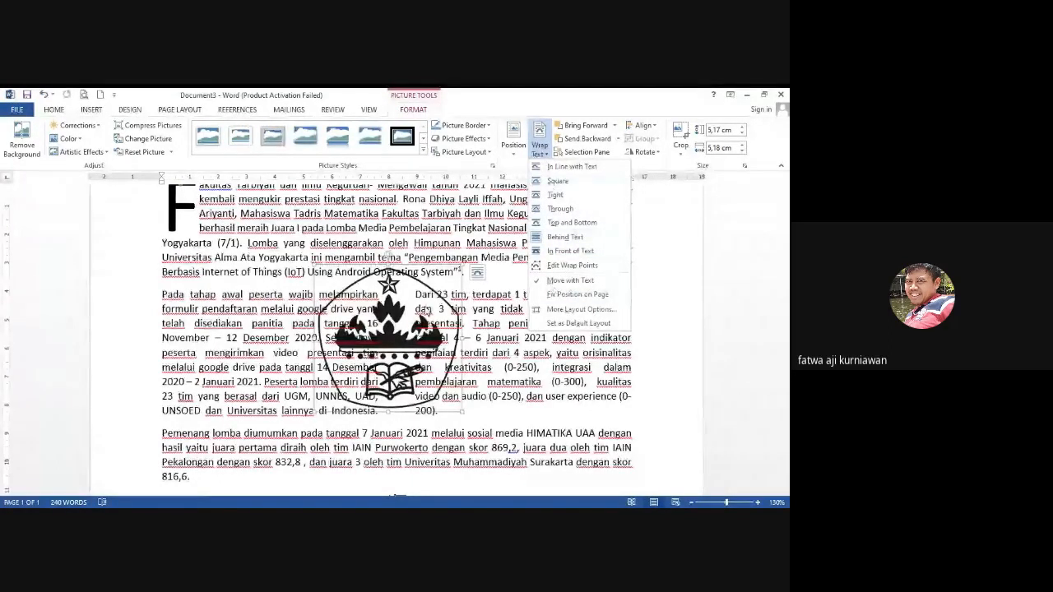
click(426, 307)
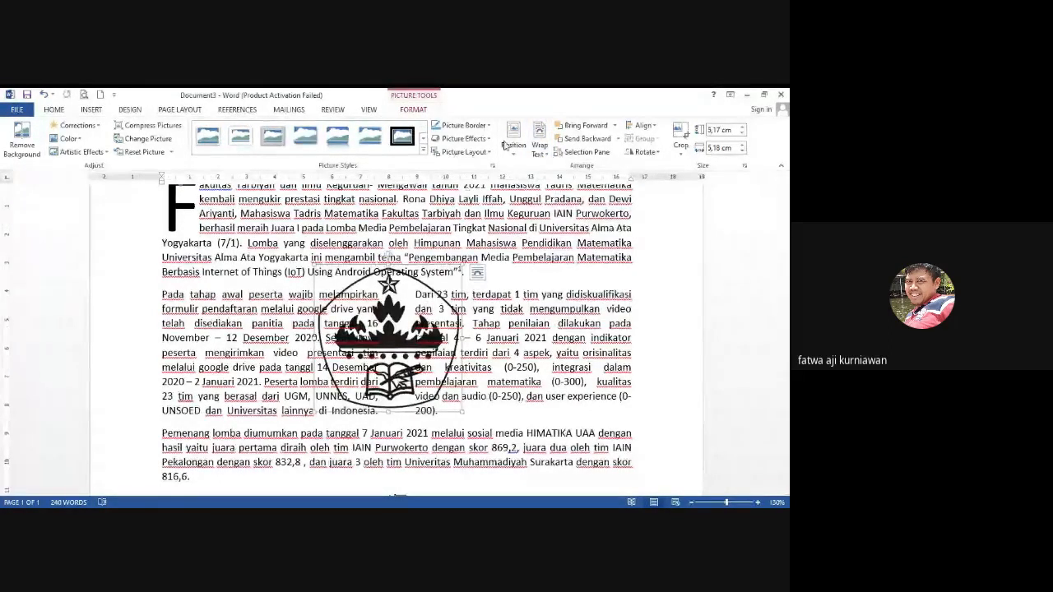
click(537, 148)
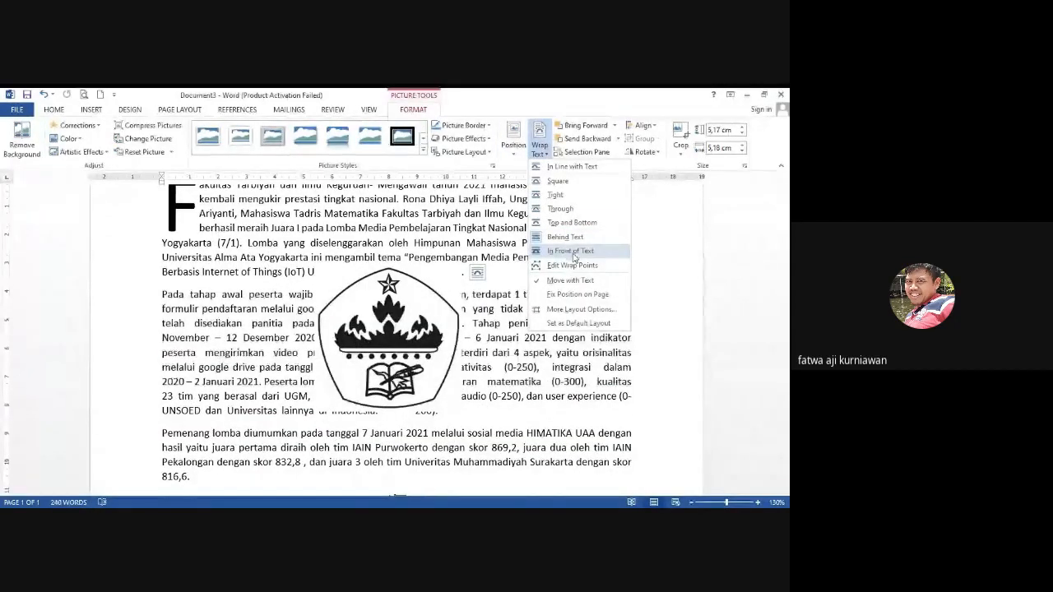
click(574, 257)
drag(417, 327, 432, 311)
- Set the logo's wrapping to Square, shrink it to about 4.46 × 4.47 cm and centre it between the two text columns
click(539, 146)
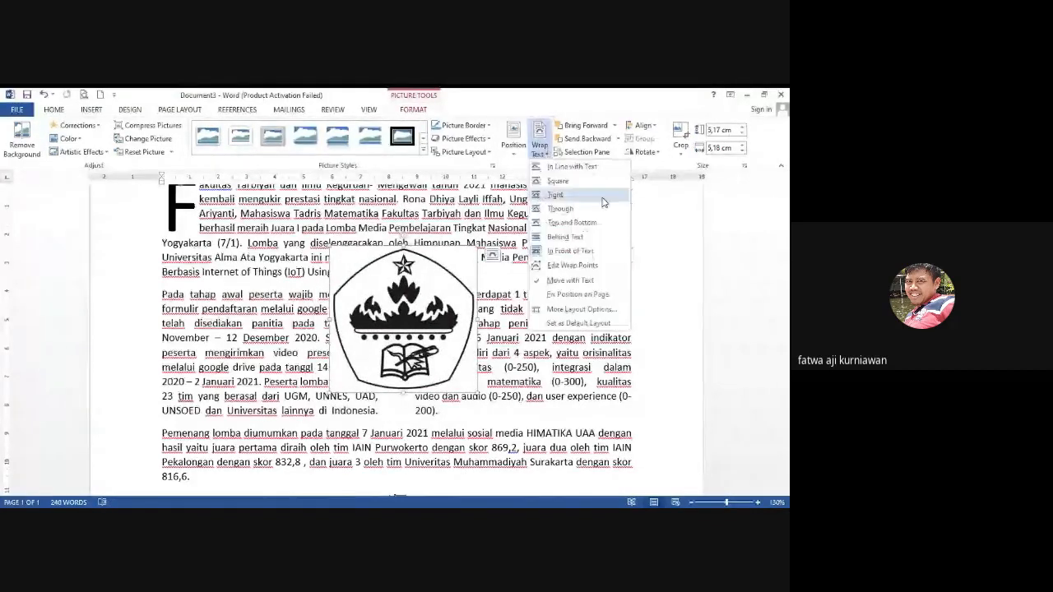
click(560, 181)
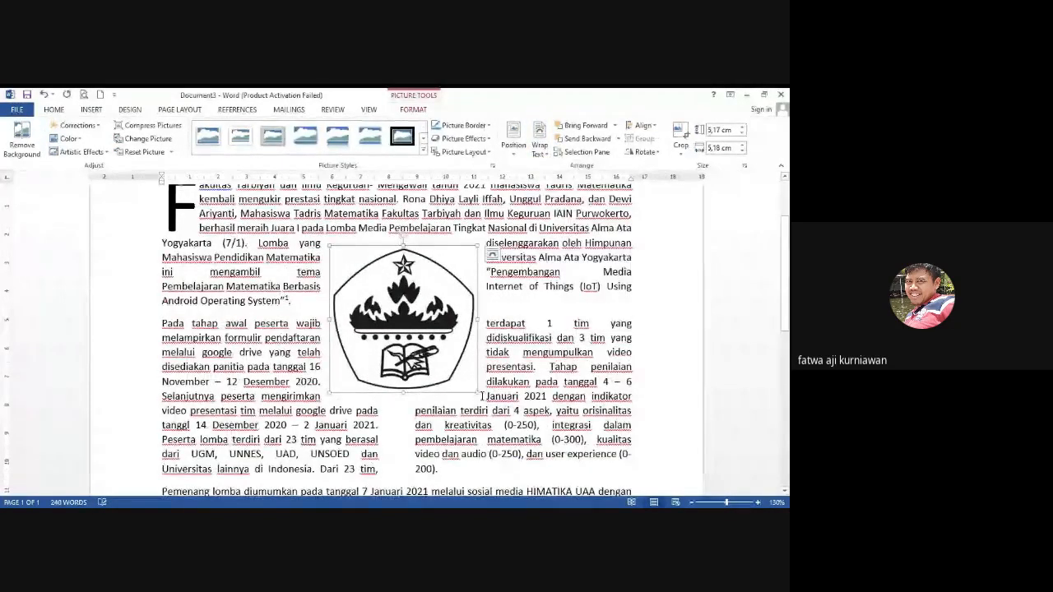
drag(477, 393, 395, 345)
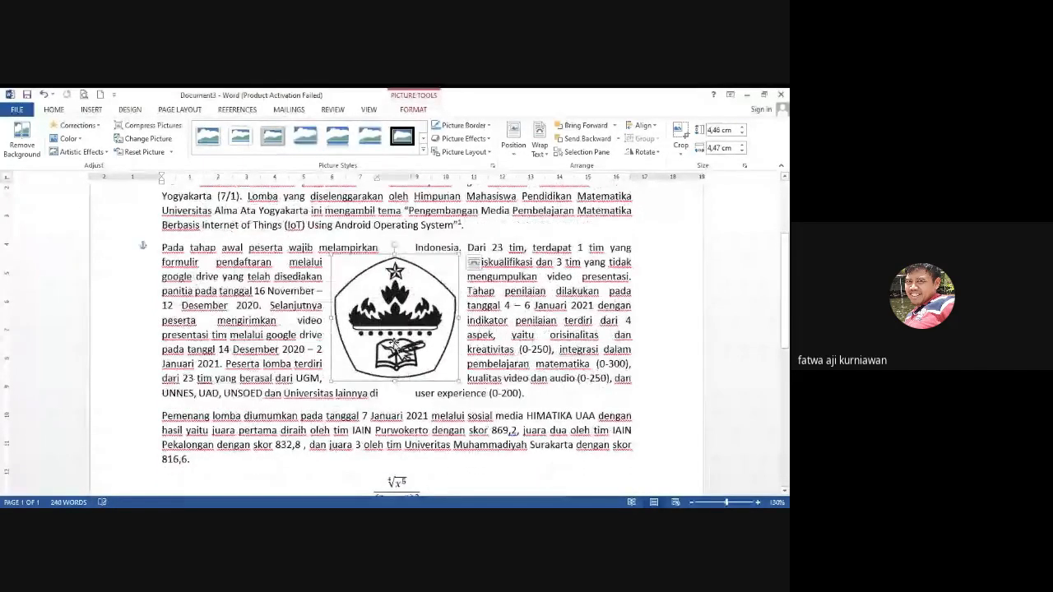
- Insert an Organization Chart SmartArt graphic from the Hierarchy layouts on the empty line below the equation
scroll(395, 346, down, 4)
click(395, 406)
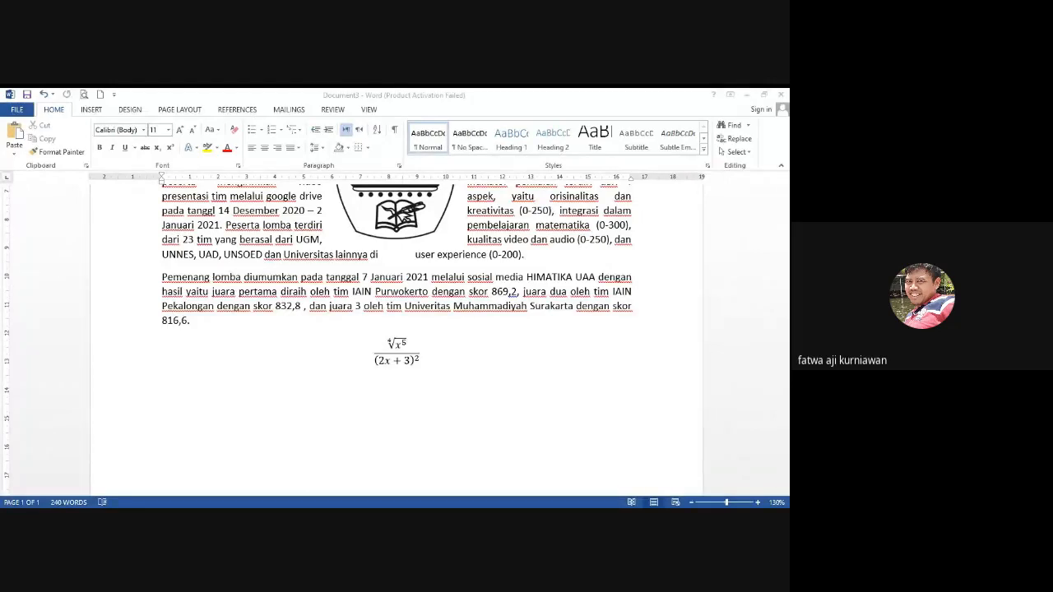
click(83, 111)
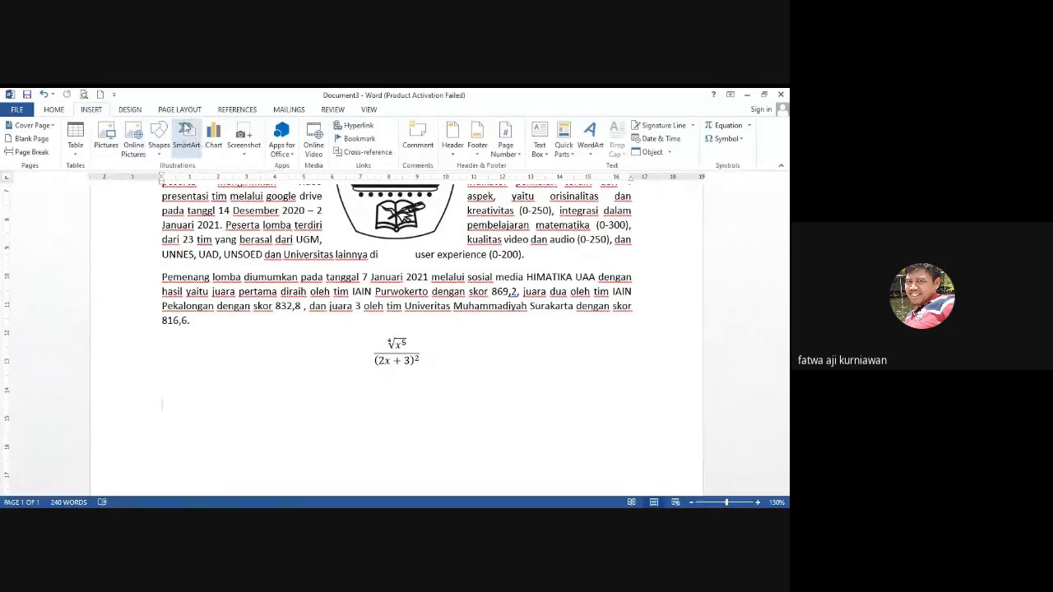
click(185, 140)
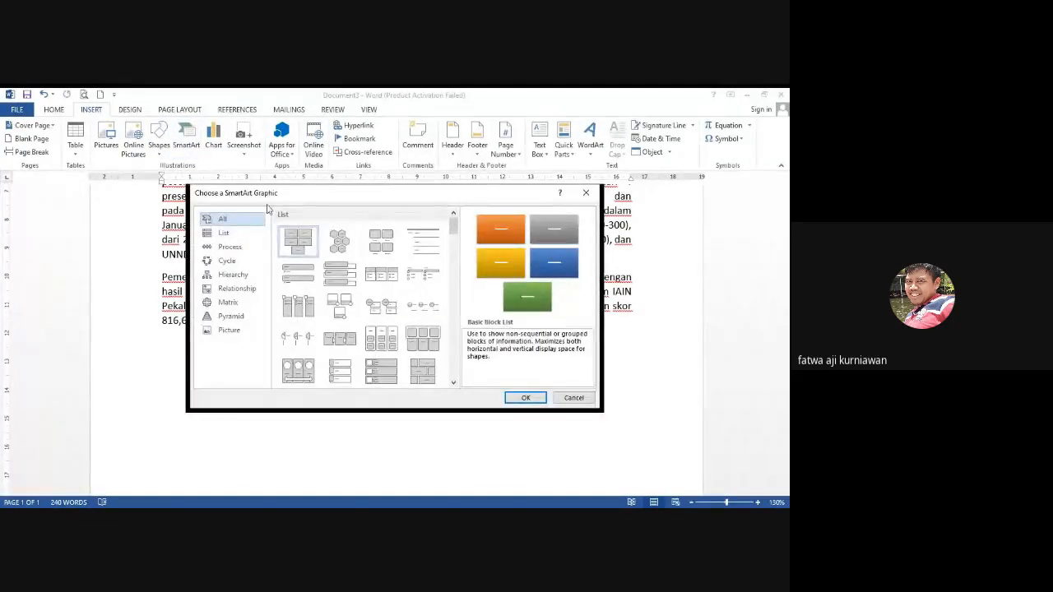
click(225, 235)
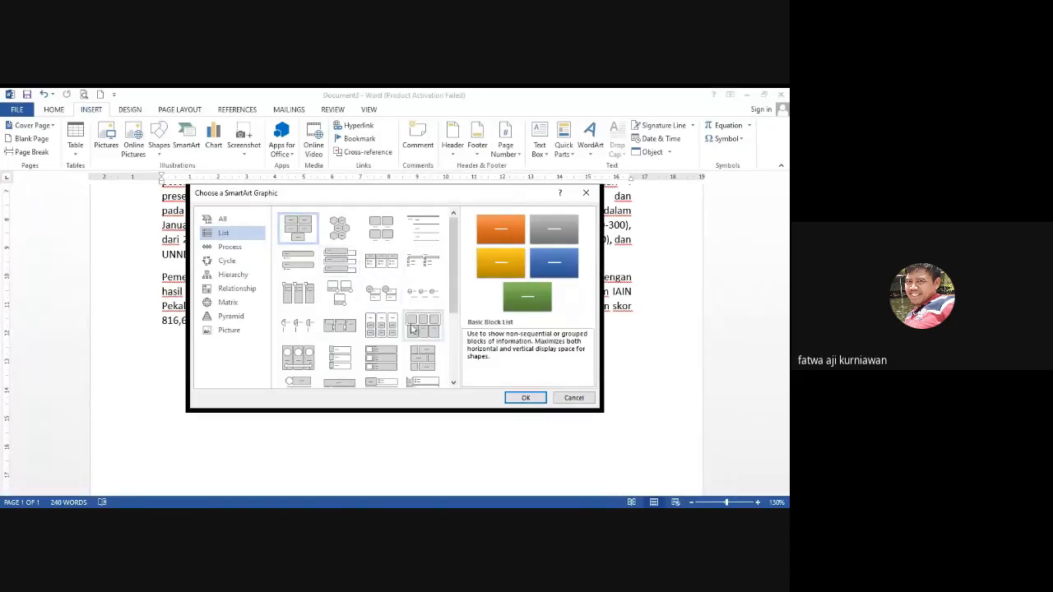
drag(454, 265, 454, 330)
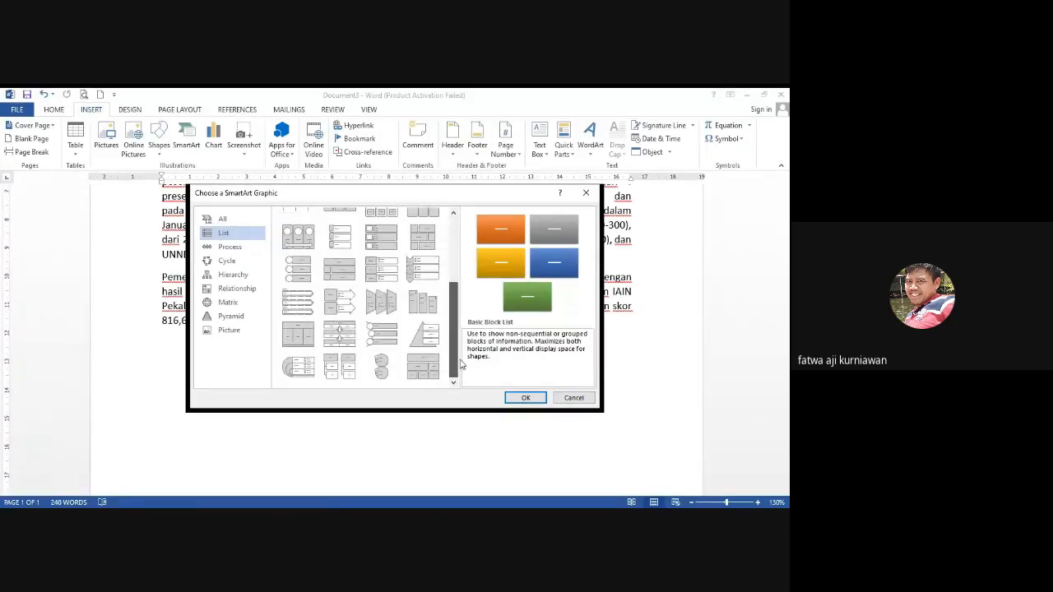
click(234, 247)
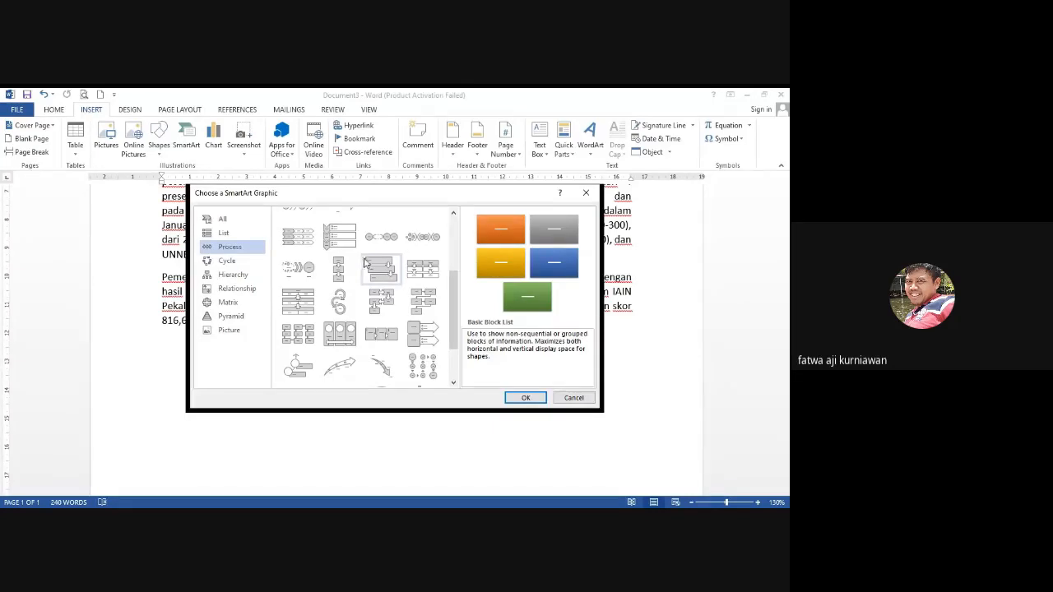
drag(453, 301, 448, 252)
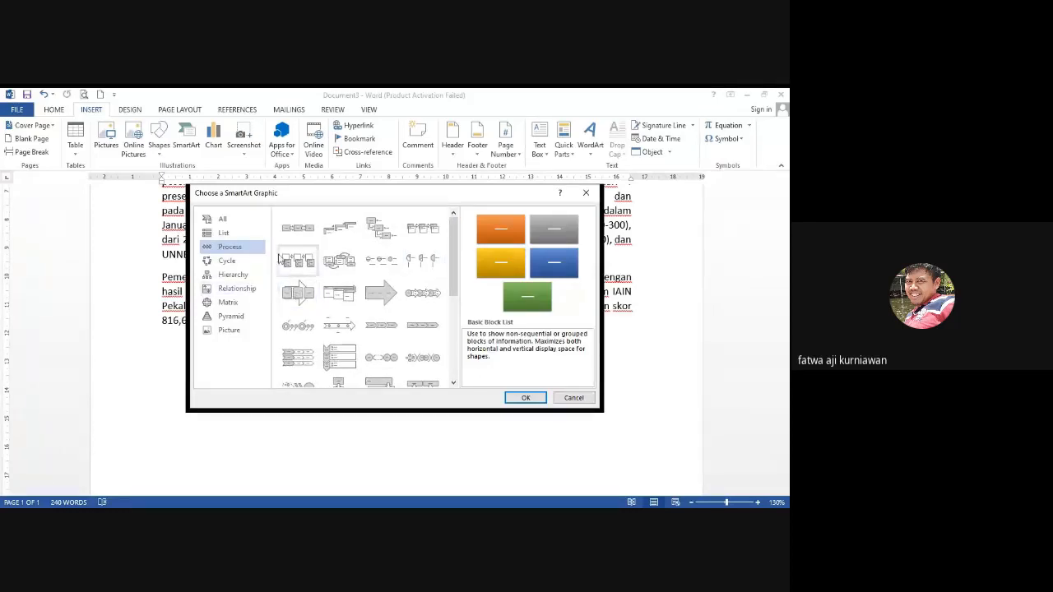
click(230, 261)
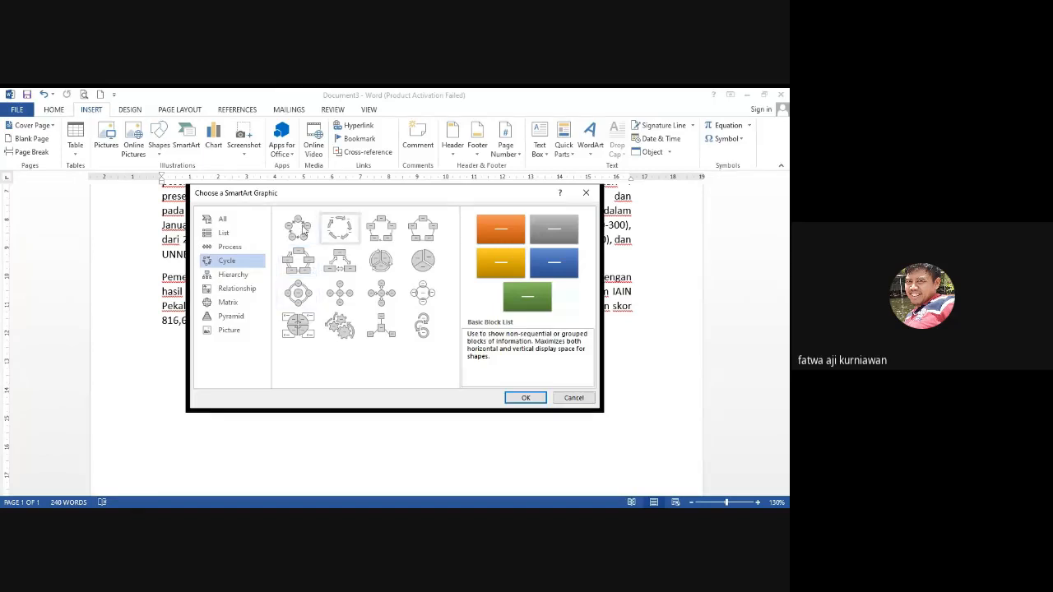
click(247, 278)
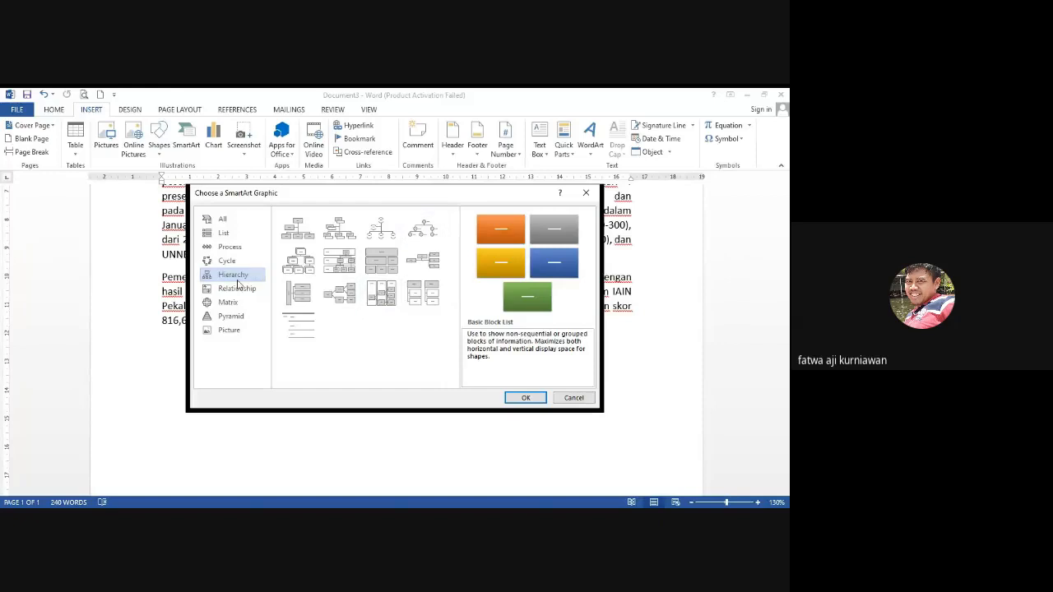
click(307, 236)
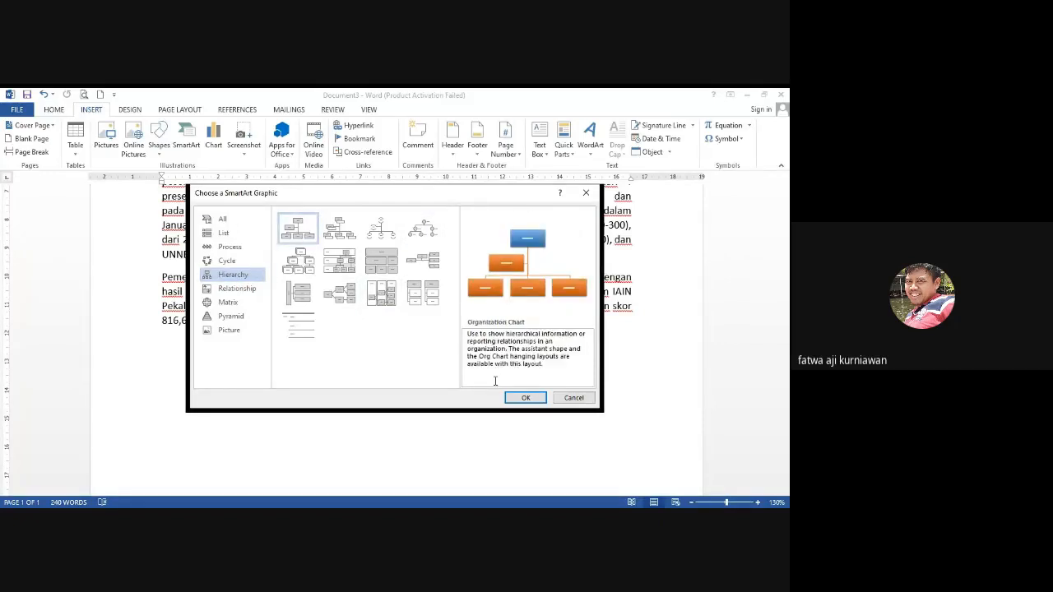
click(532, 397)
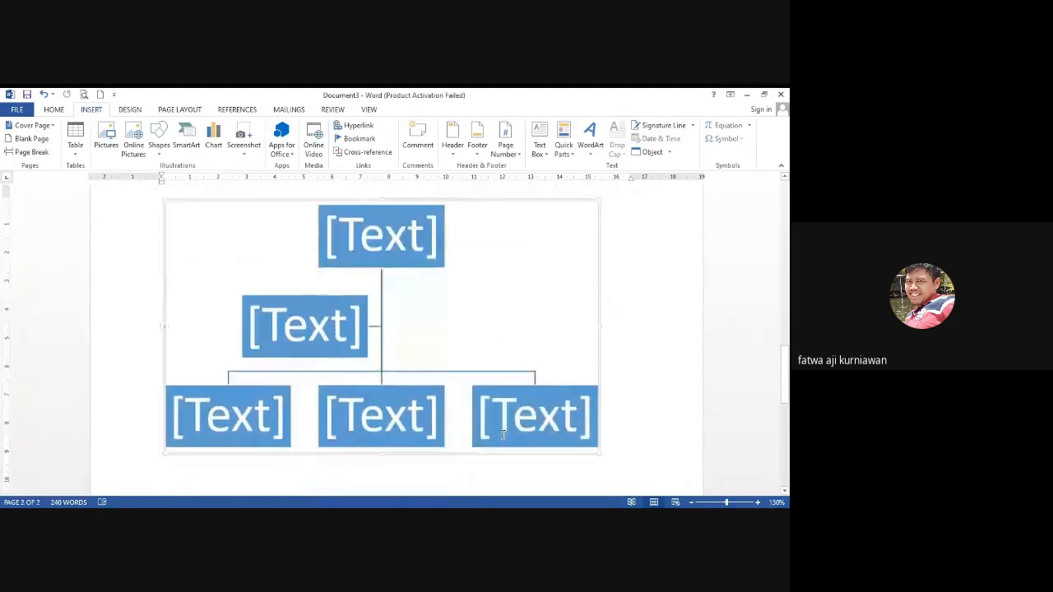
- Enter kETUA in the top box of the organization chart
click(393, 242)
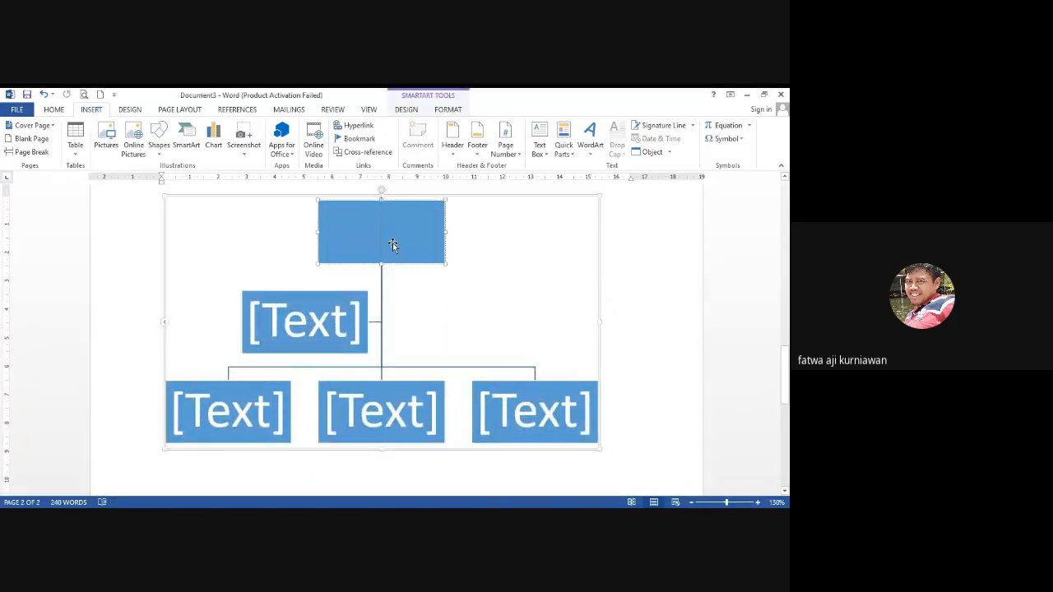
text(kETUA)
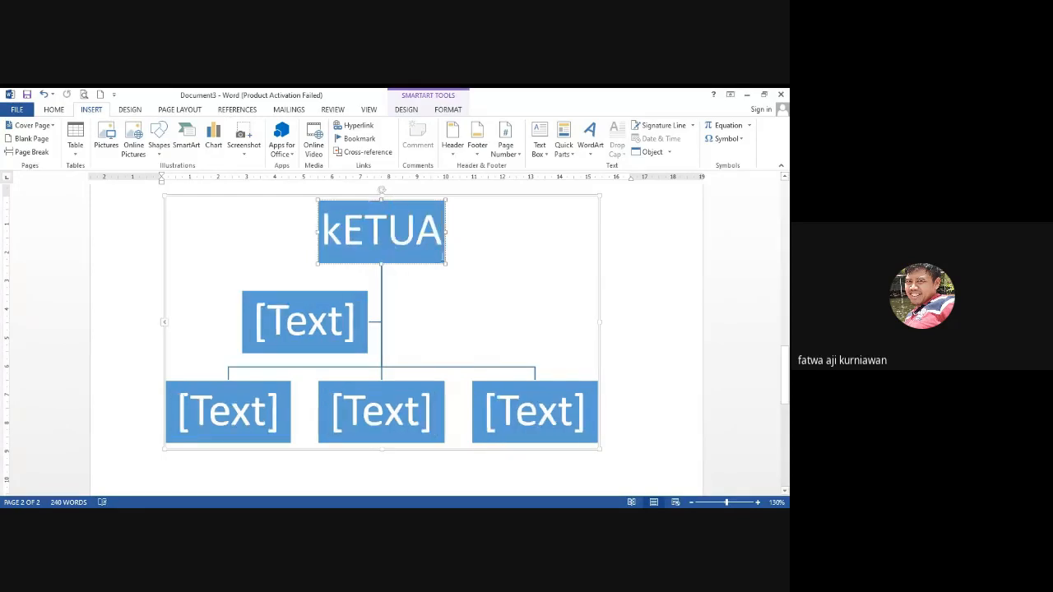
click(489, 301)
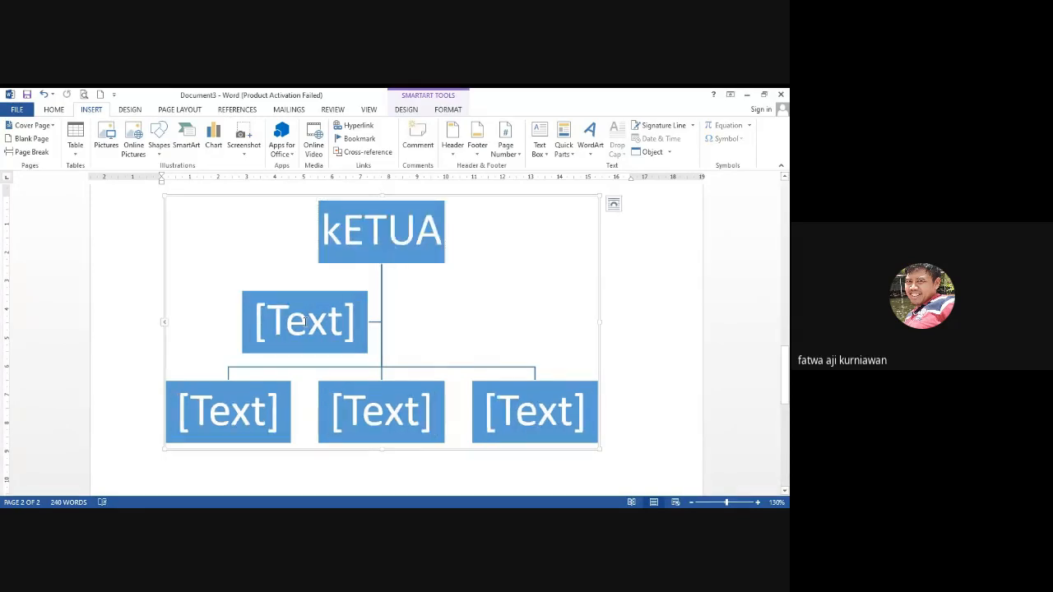
- Enter SEKRETARIS in the middle box of the organization chart's lowest row
click(441, 388)
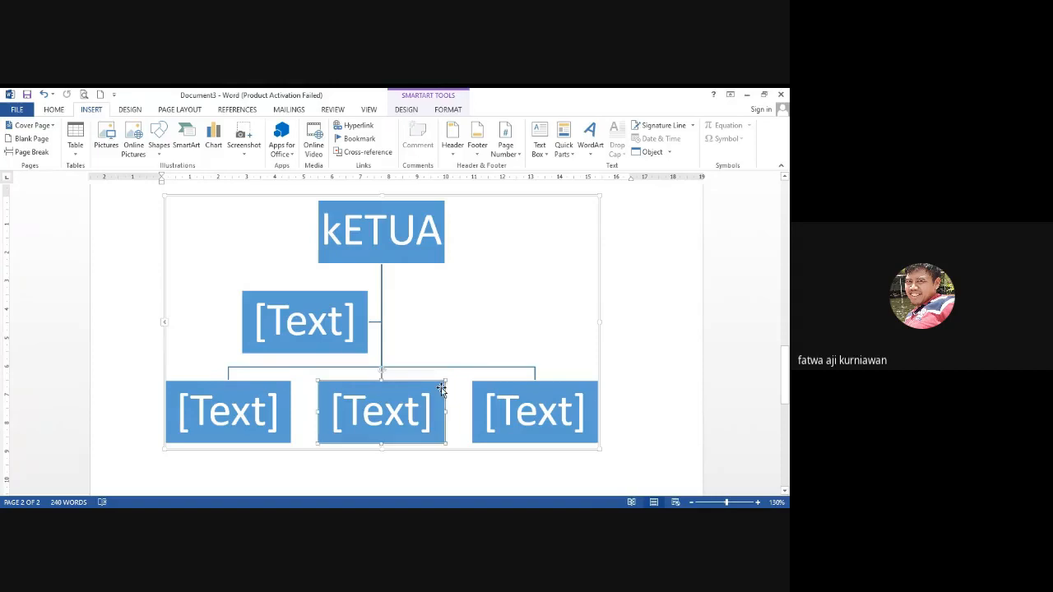
click(417, 401)
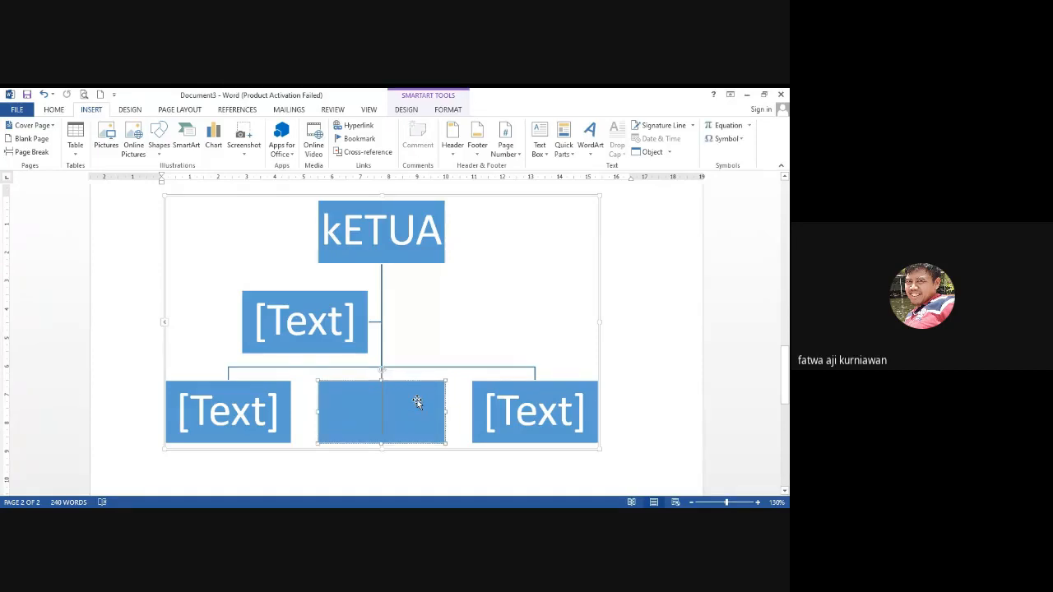
text(SEJ)
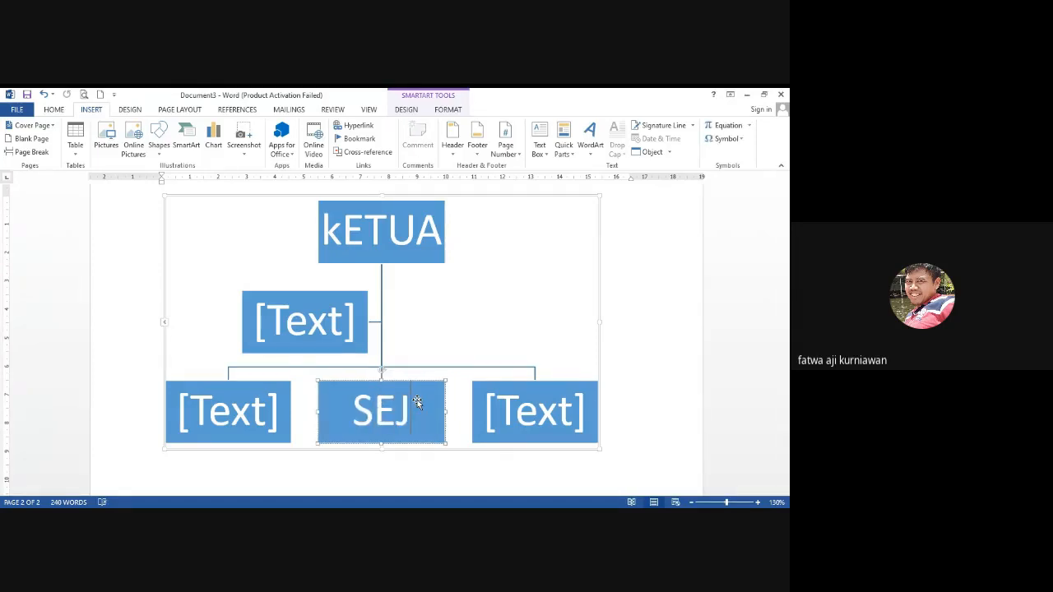
key(BackSpace)
text(KRETARI)
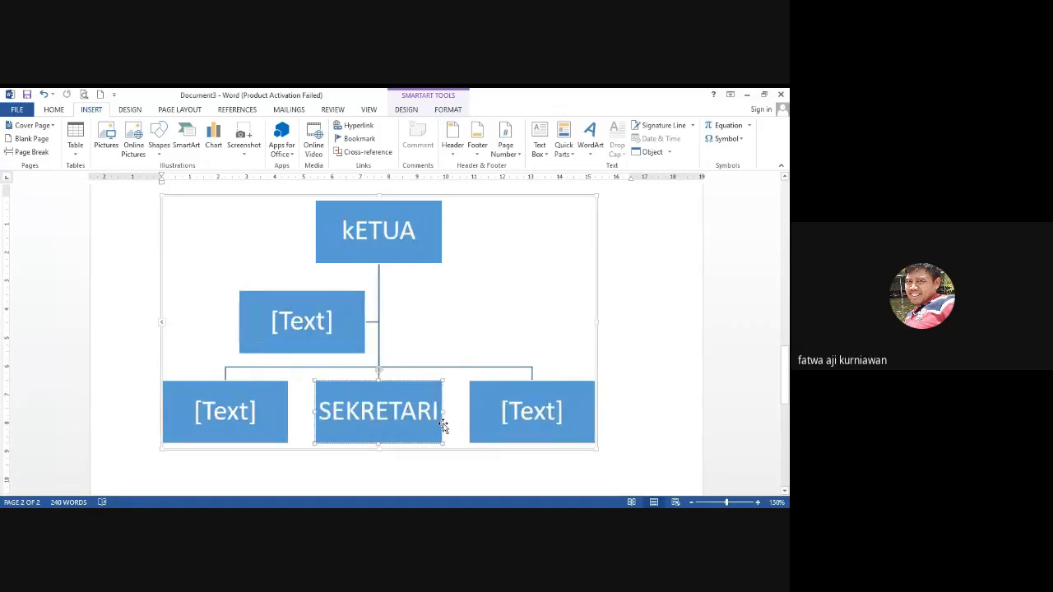
text(S)
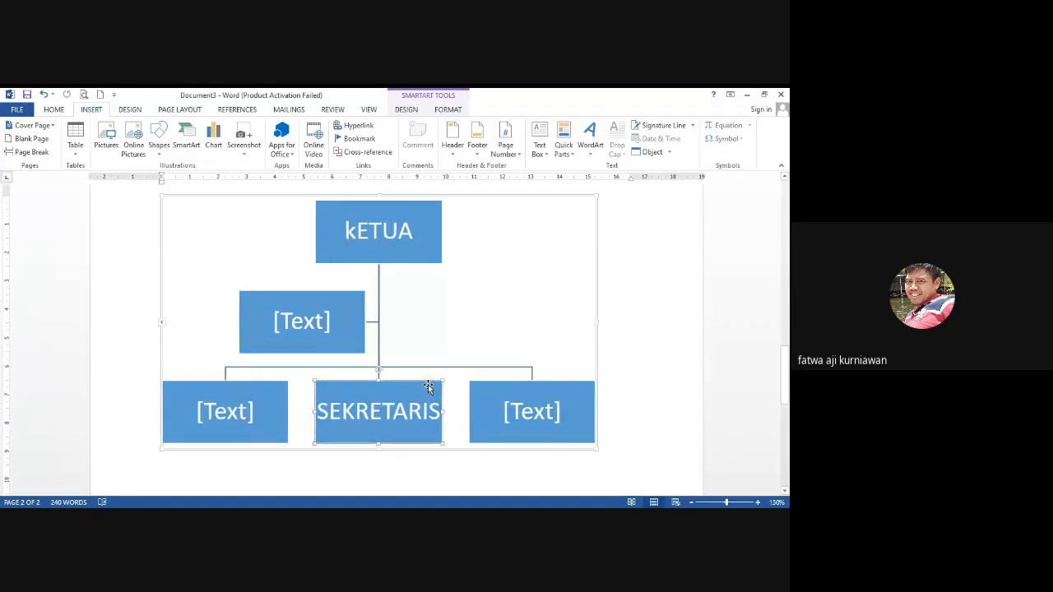
- Add a new shape after the SEKRETARIS box on the same level of the chart
right_click(428, 384)
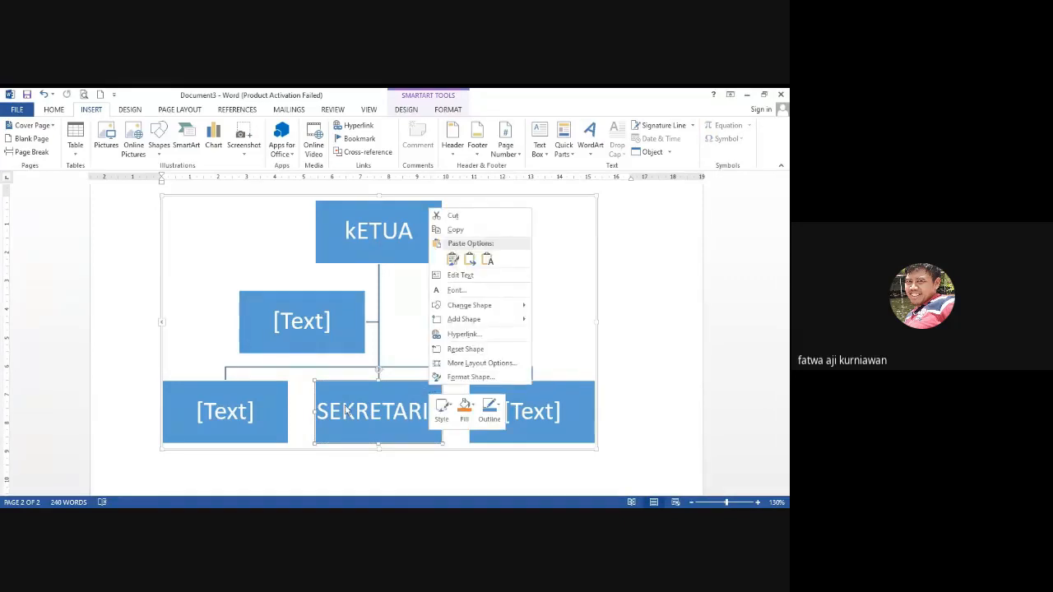
click(394, 360)
click(455, 397)
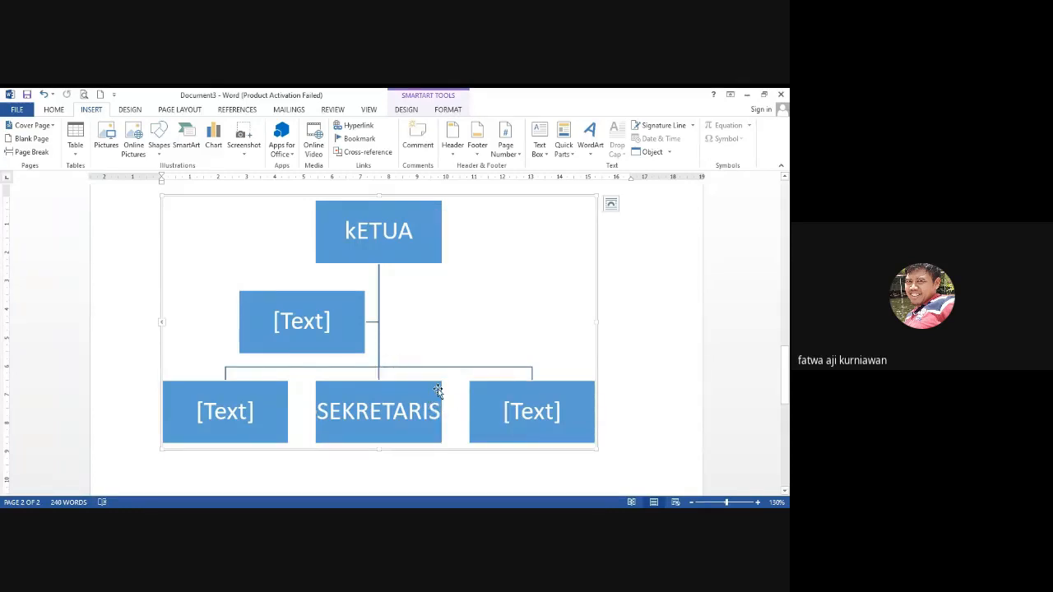
click(437, 391)
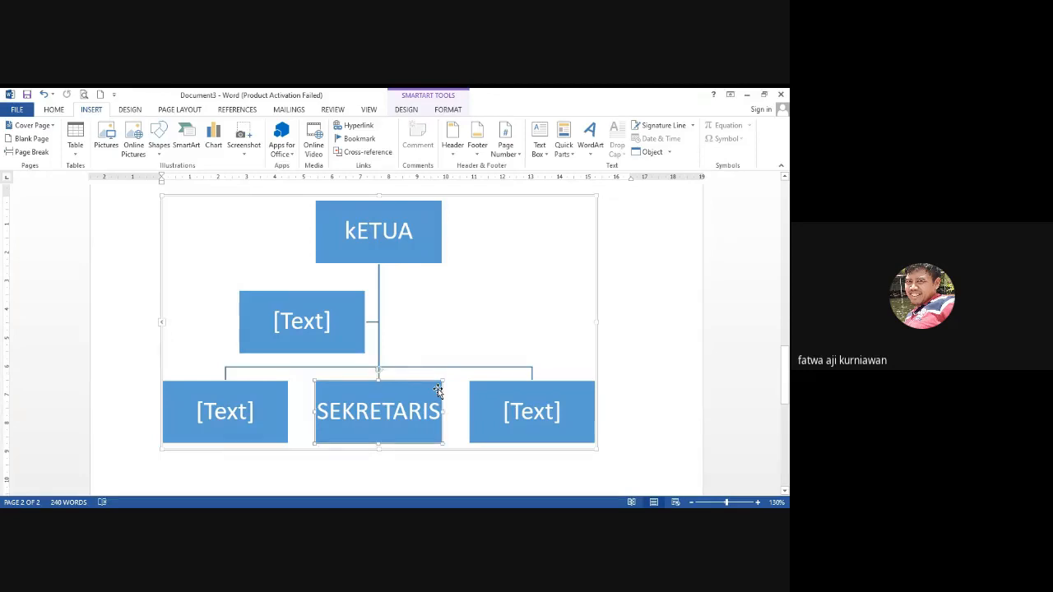
right_click(438, 388)
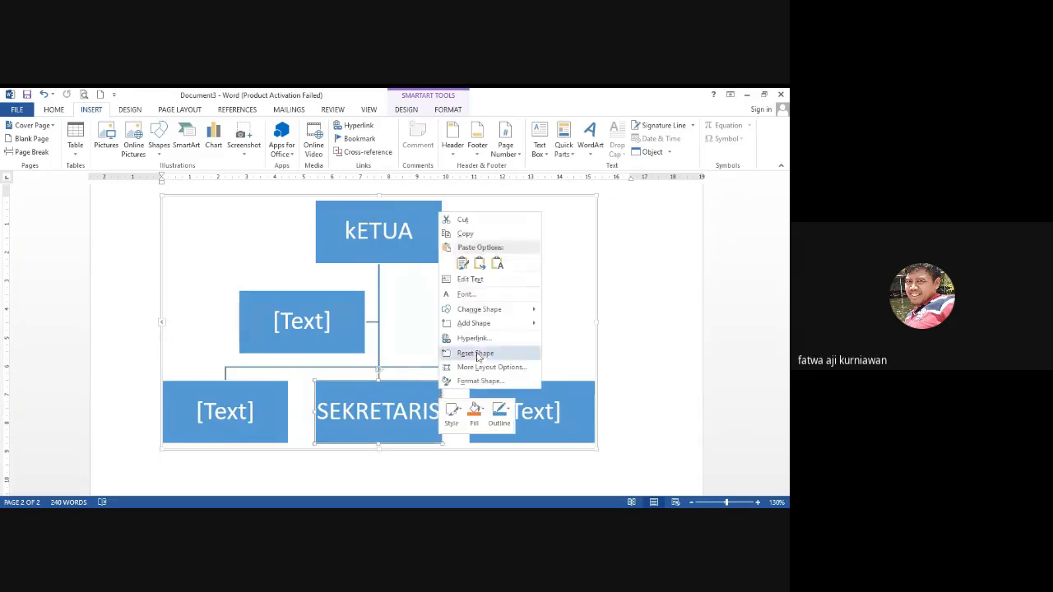
mouse_move(484, 329)
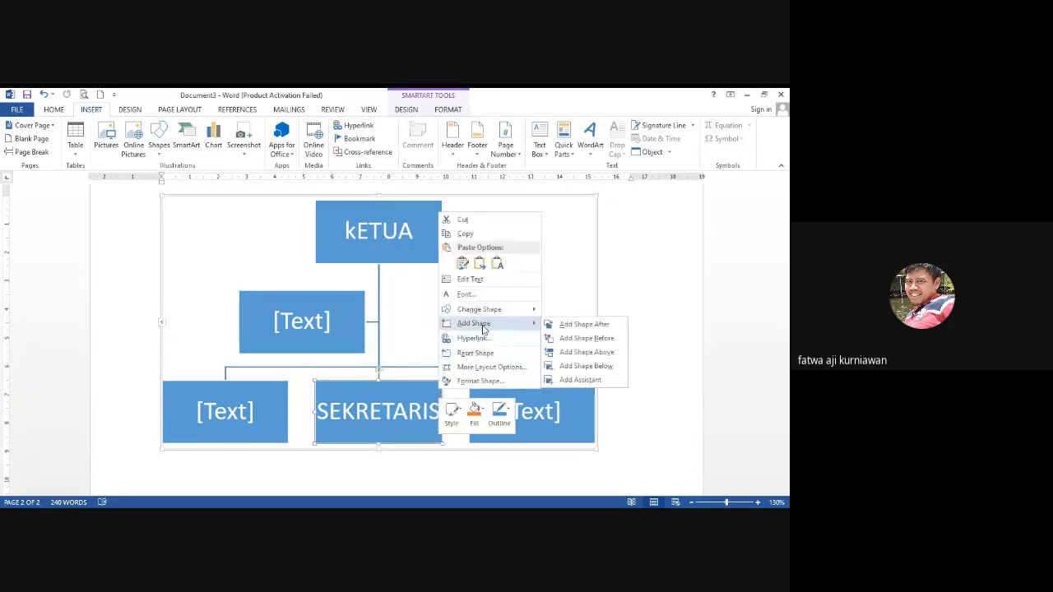
click(578, 325)
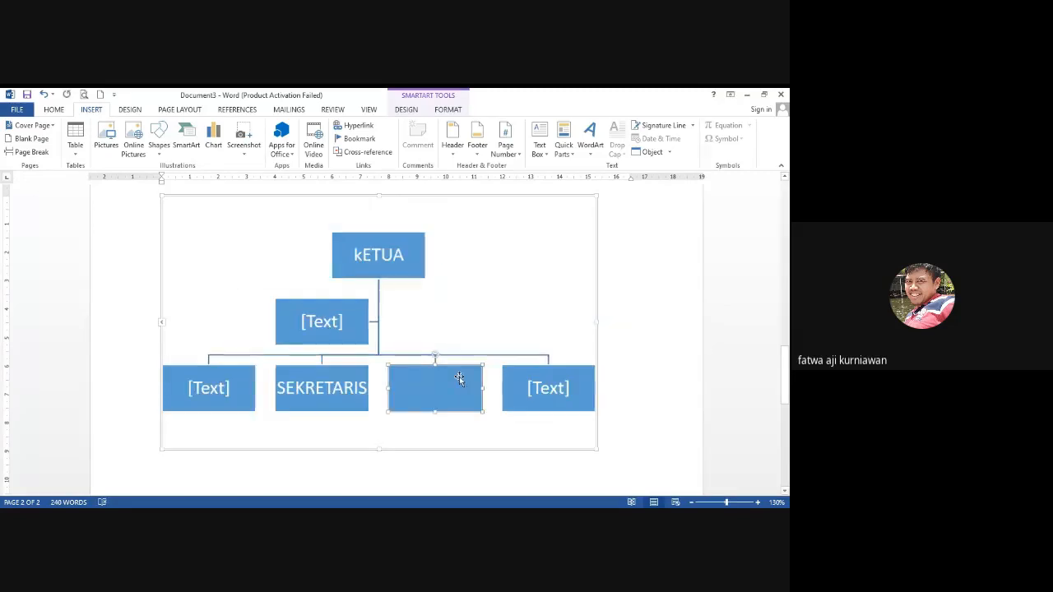
- Add one empty shape below the SEKRETARIS box and another above it in the organization chart
right_click(355, 371)
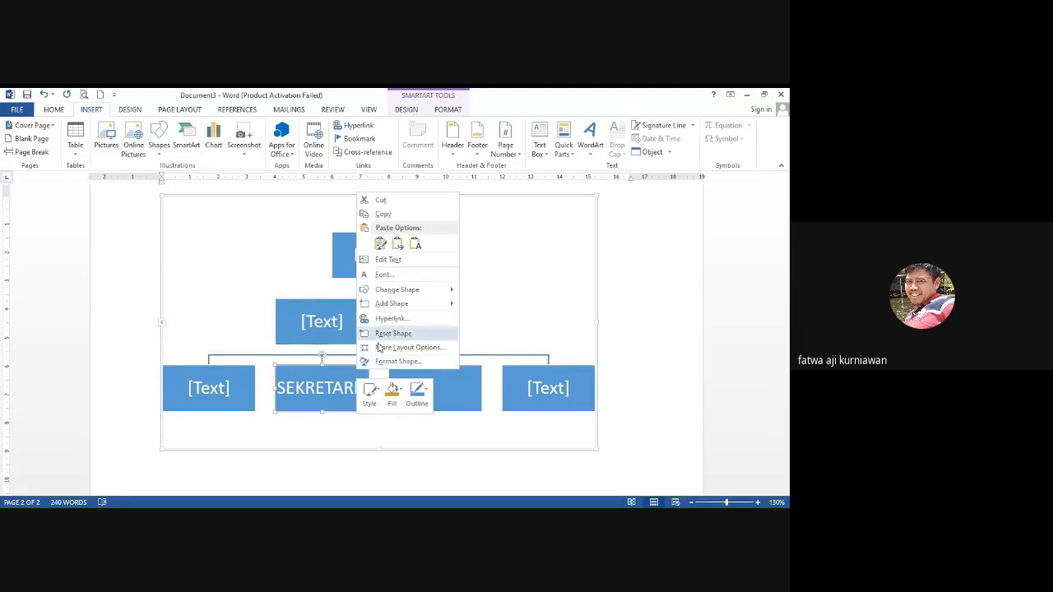
mouse_move(417, 305)
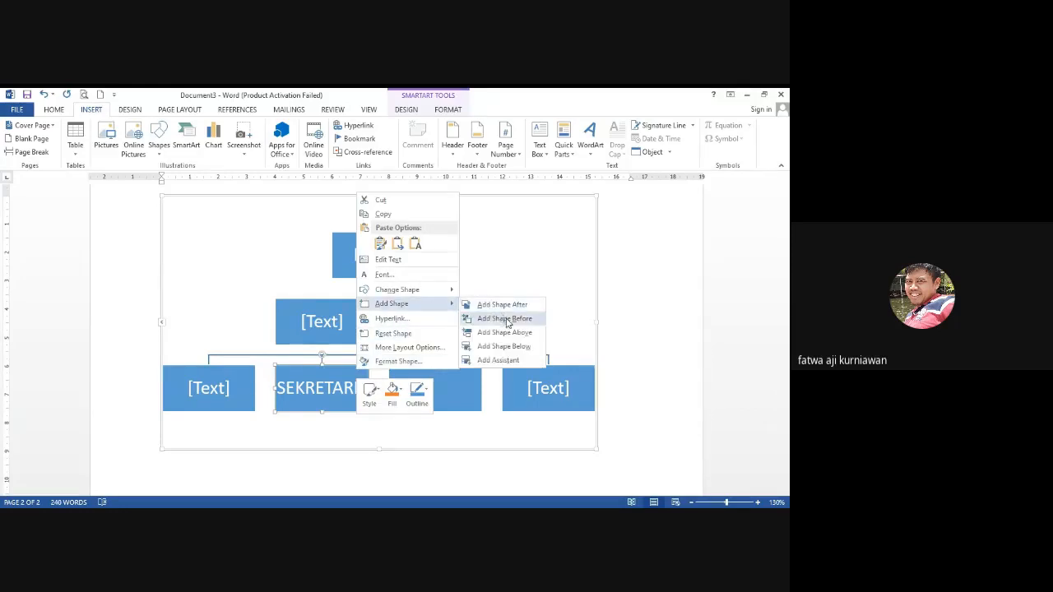
click(515, 349)
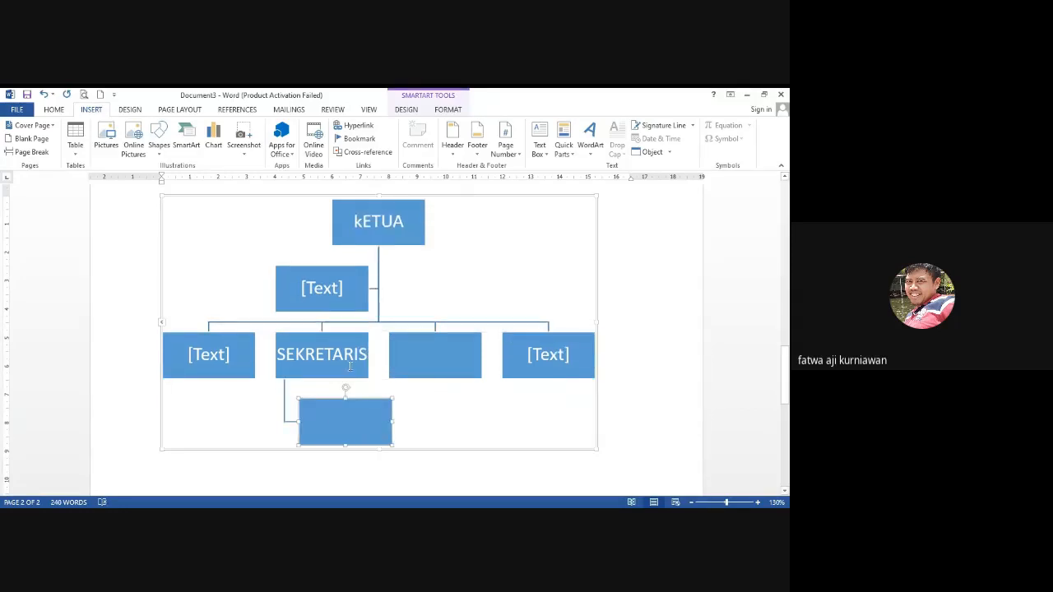
right_click(349, 339)
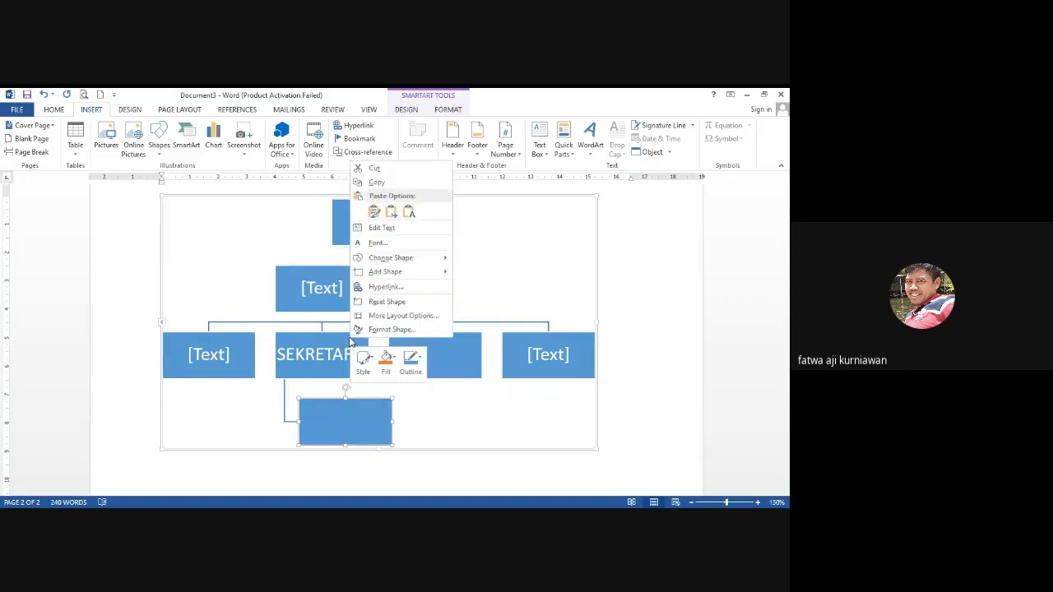
click(350, 339)
right_click(349, 341)
mouse_move(386, 272)
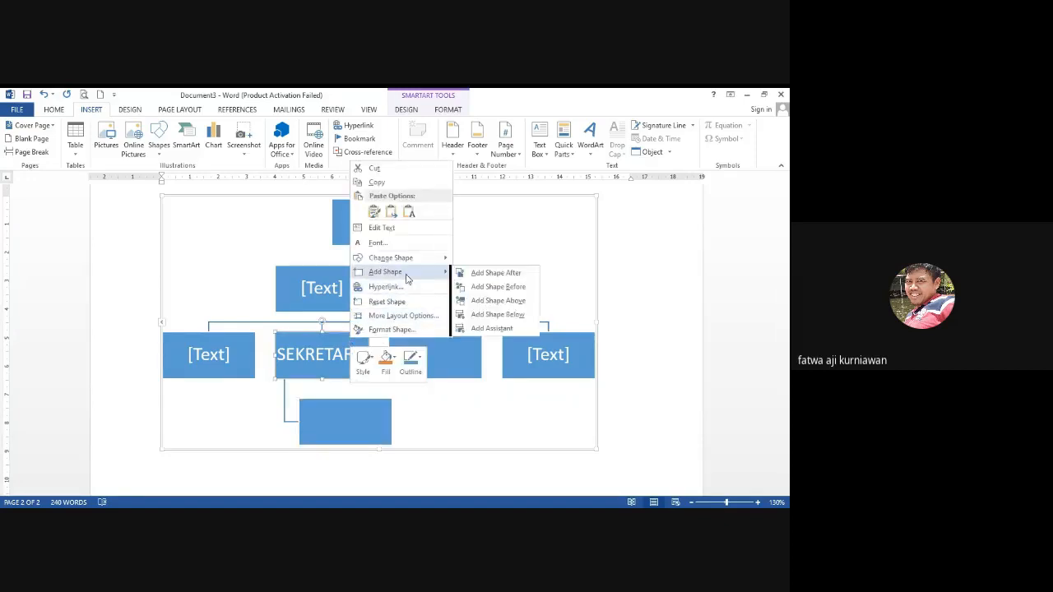
click(515, 301)
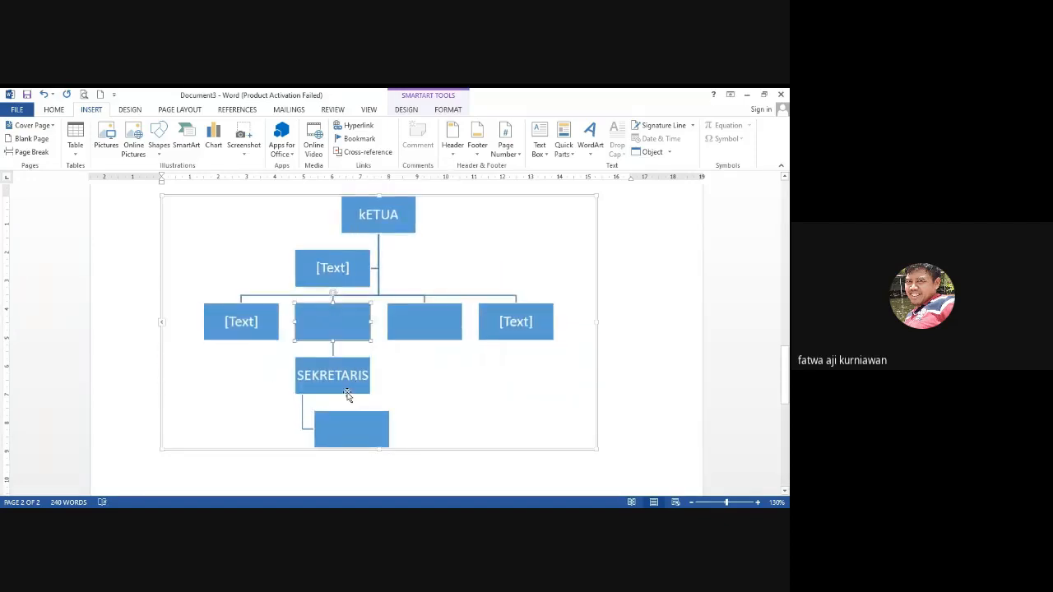
- Add a shape before the SEKRETARIS box and delete the empty box beneath SEKRETARIS
right_click(350, 365)
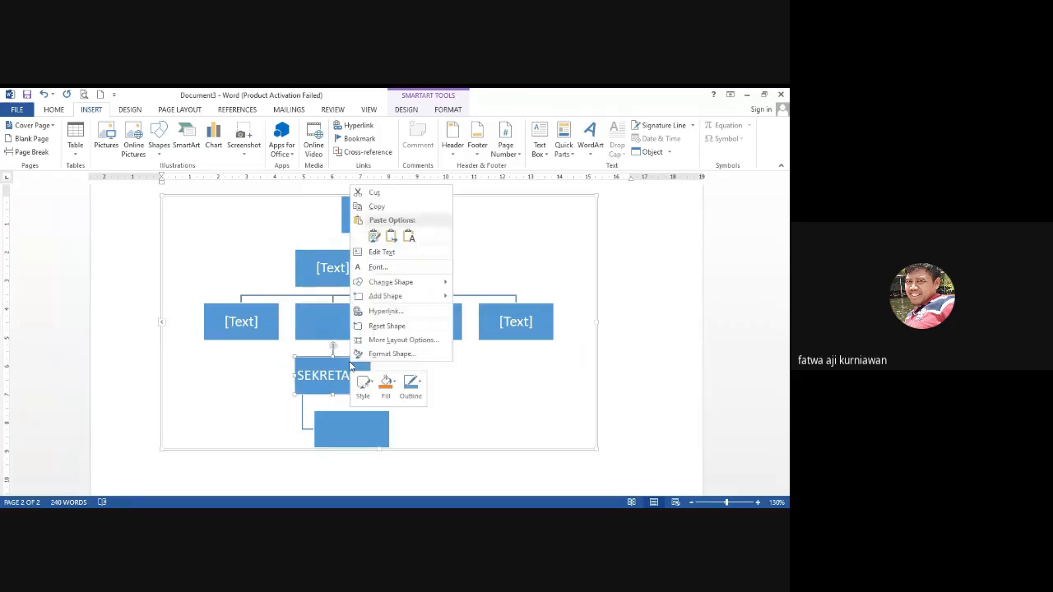
mouse_move(399, 300)
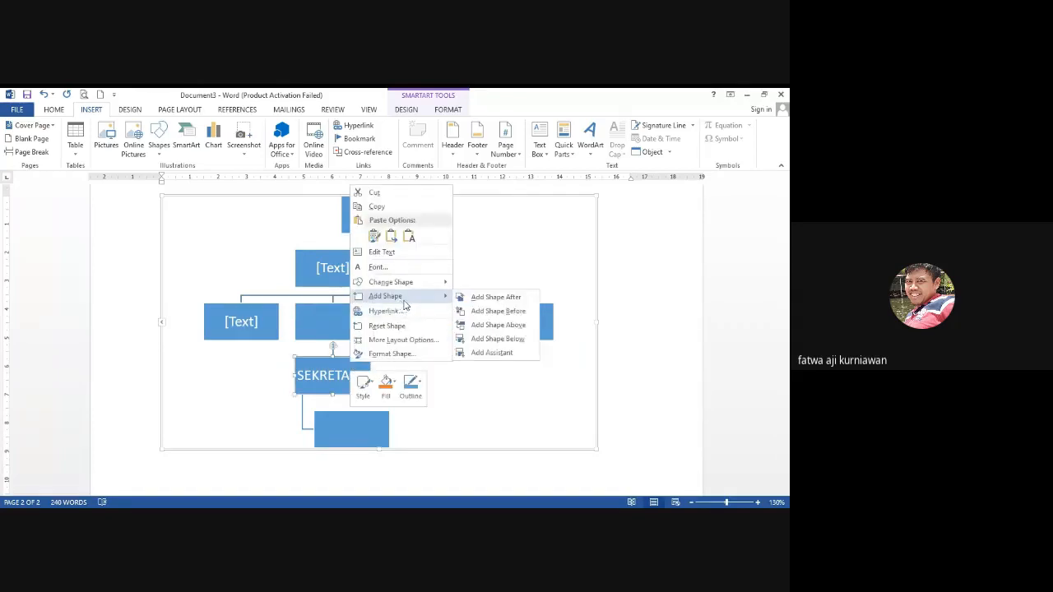
click(472, 311)
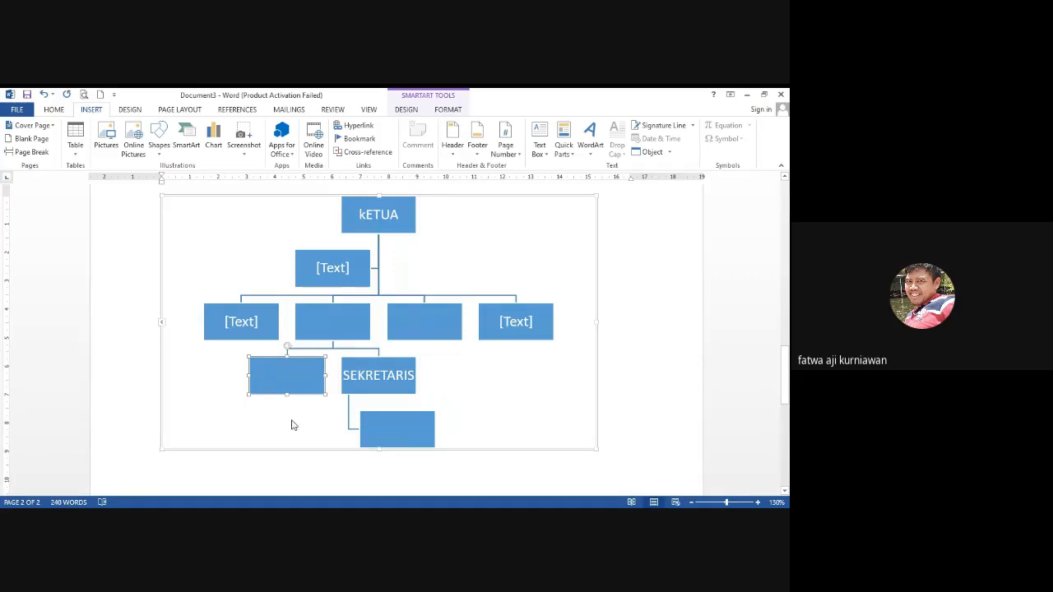
click(432, 418)
key(Delete)
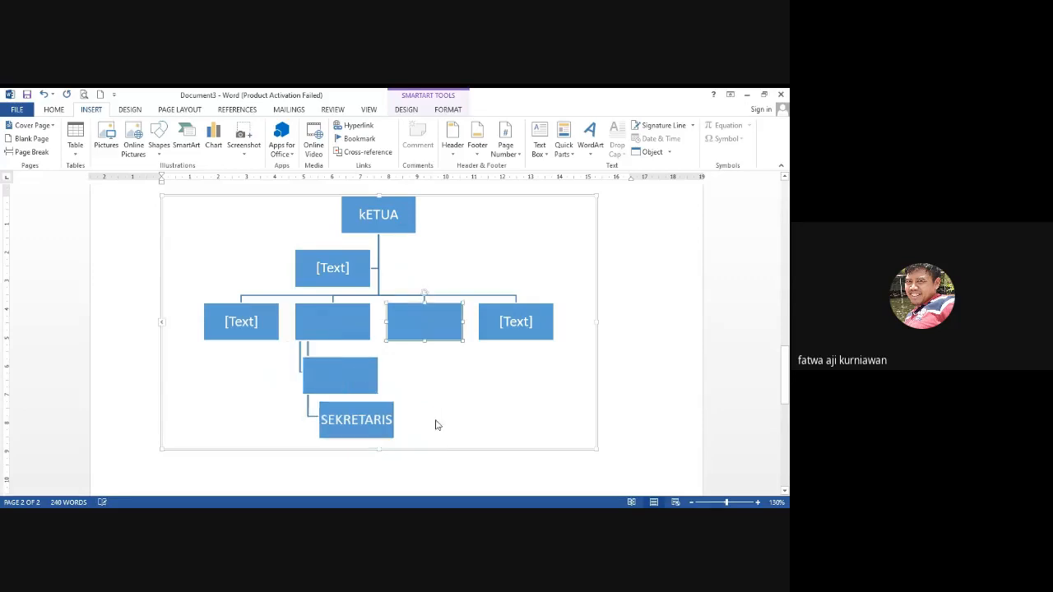
- Delete the SEKRETARIS box and the empty box above it, leaving four boxes in the organization chart's lowest row
click(390, 411)
key(Delete)
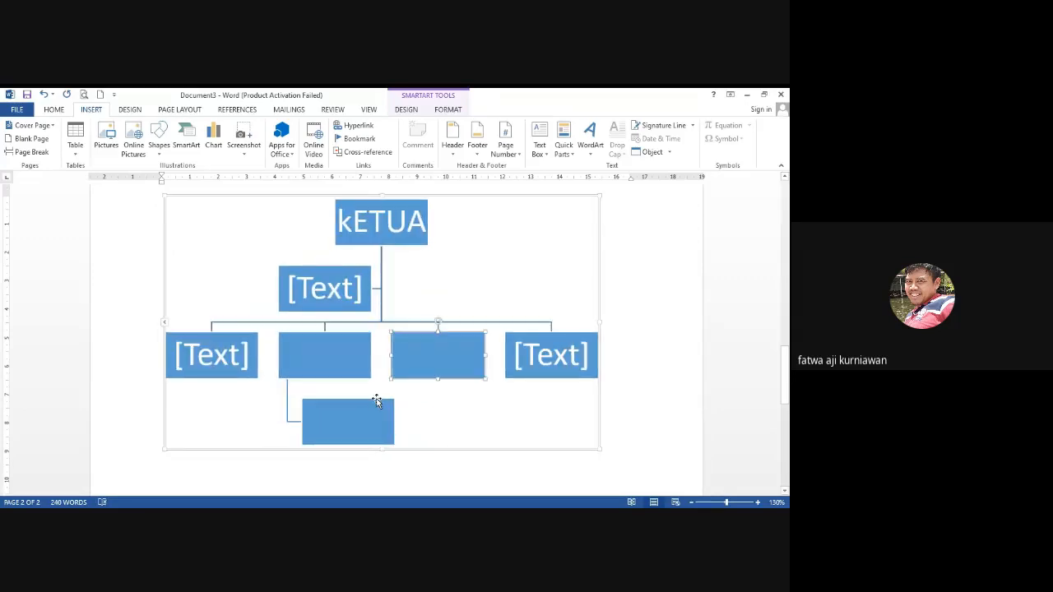
click(377, 400)
key(Delete)
click(607, 326)
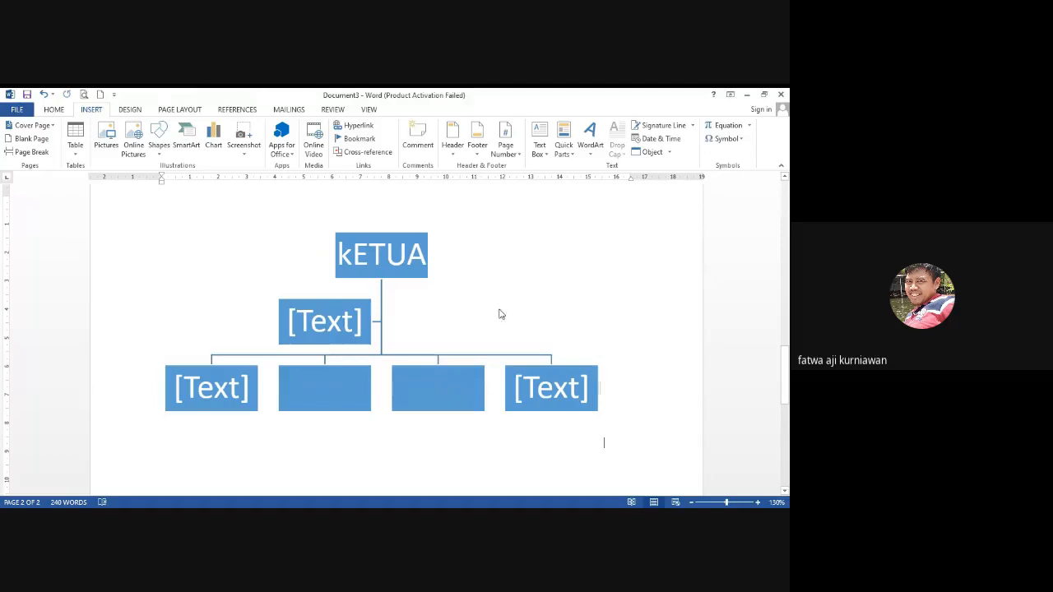
- Set the whole organization chart's text wrapping to In Front of Text
click(435, 269)
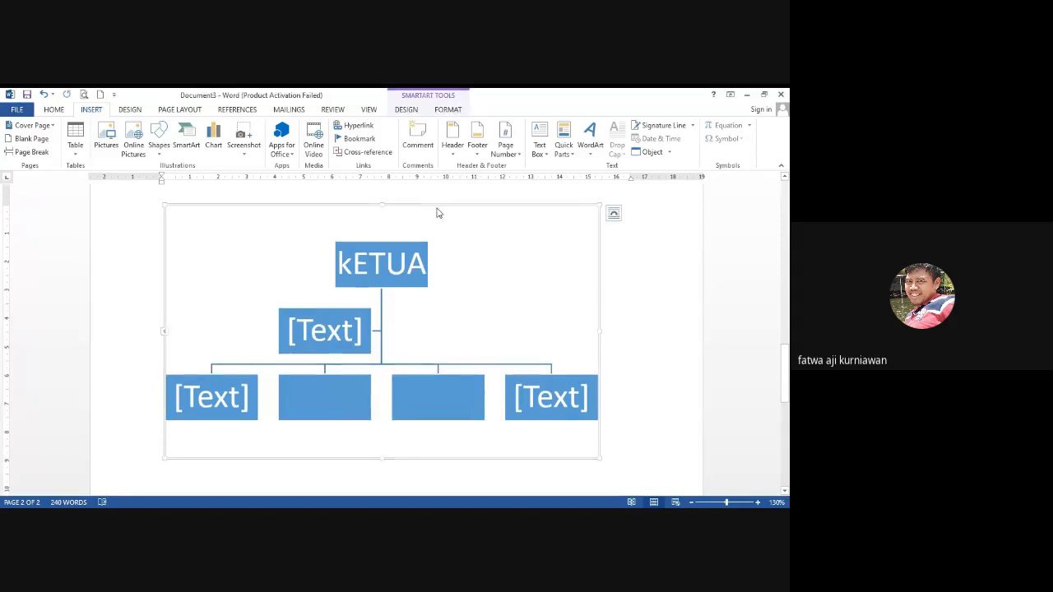
mouse_move(438, 205)
mouse_down()
mouse_move(502, 244)
mouse_move(440, 213)
mouse_up()
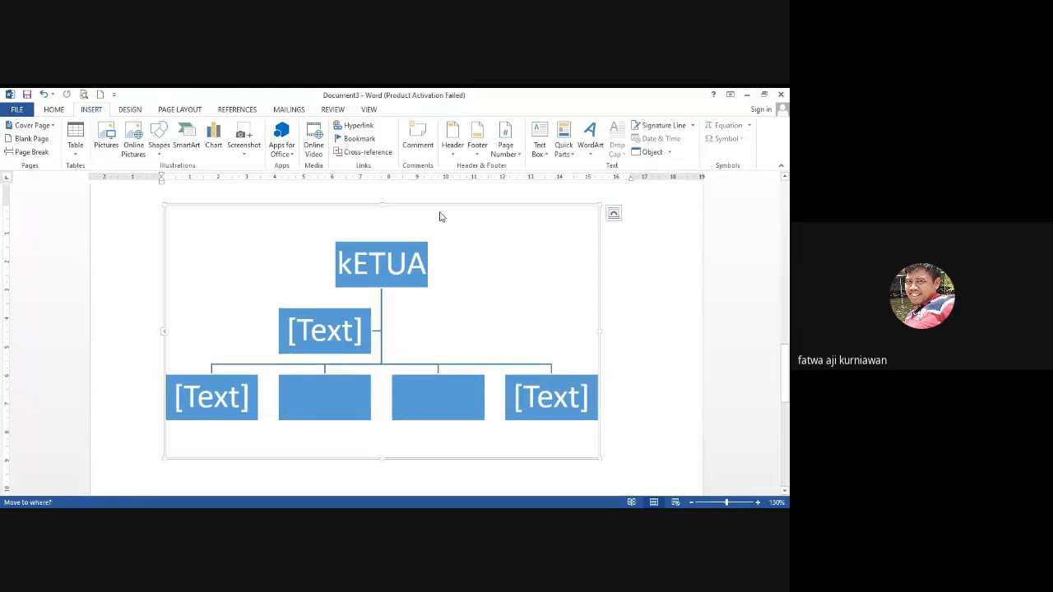
click(397, 206)
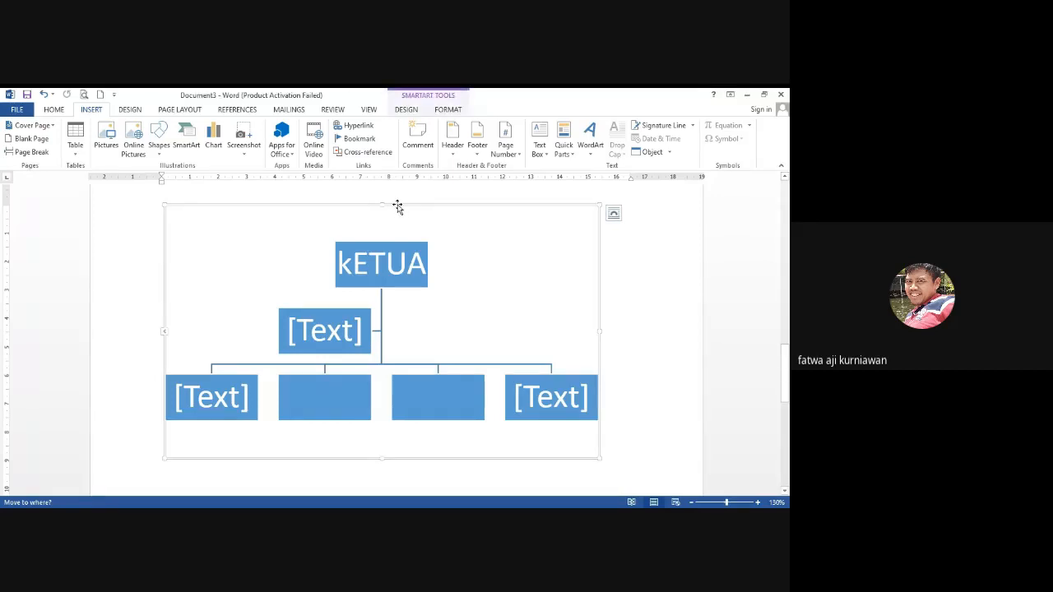
click(456, 111)
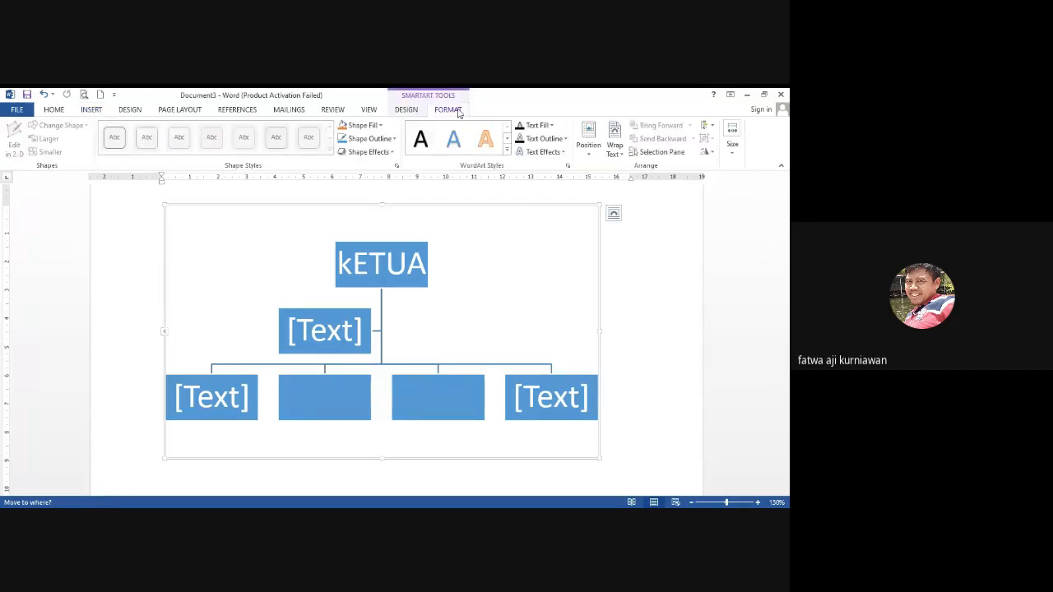
click(614, 142)
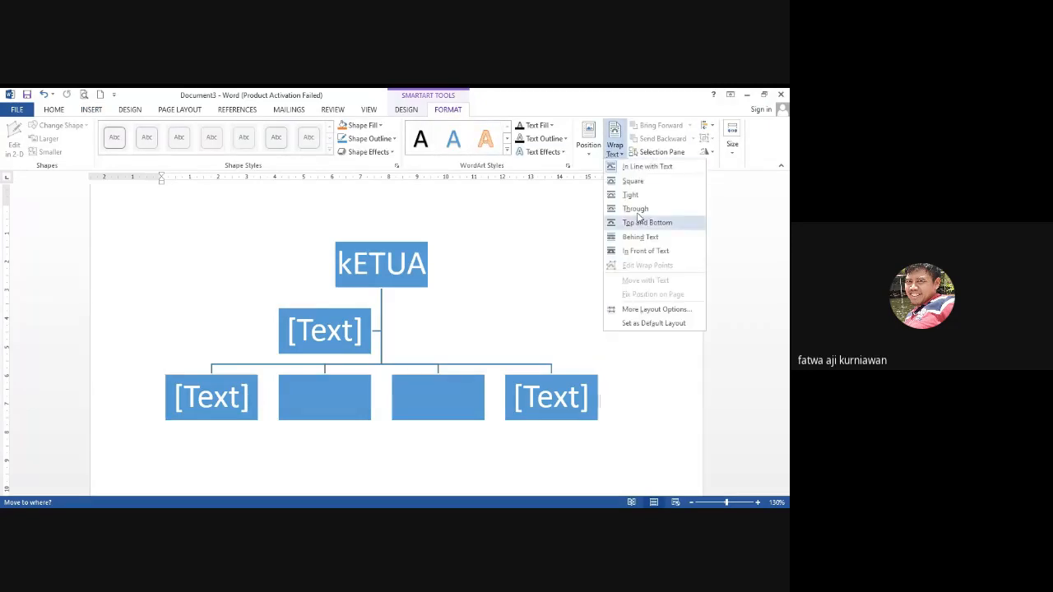
click(647, 250)
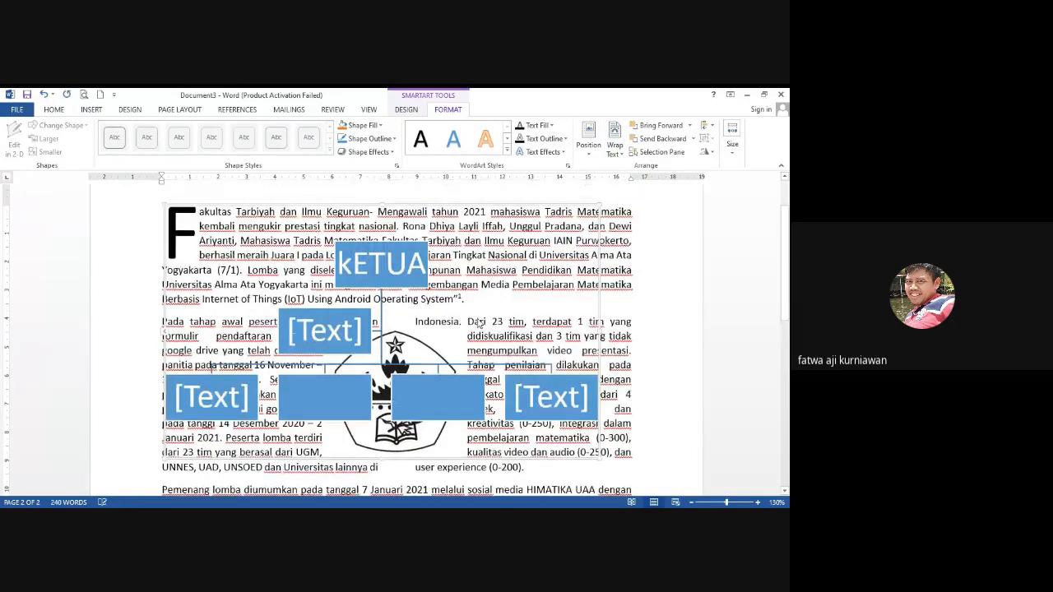
- Undo the accidental shift of the kETUA box and move the whole organization chart slightly down and left over the article
drag(418, 245, 441, 286)
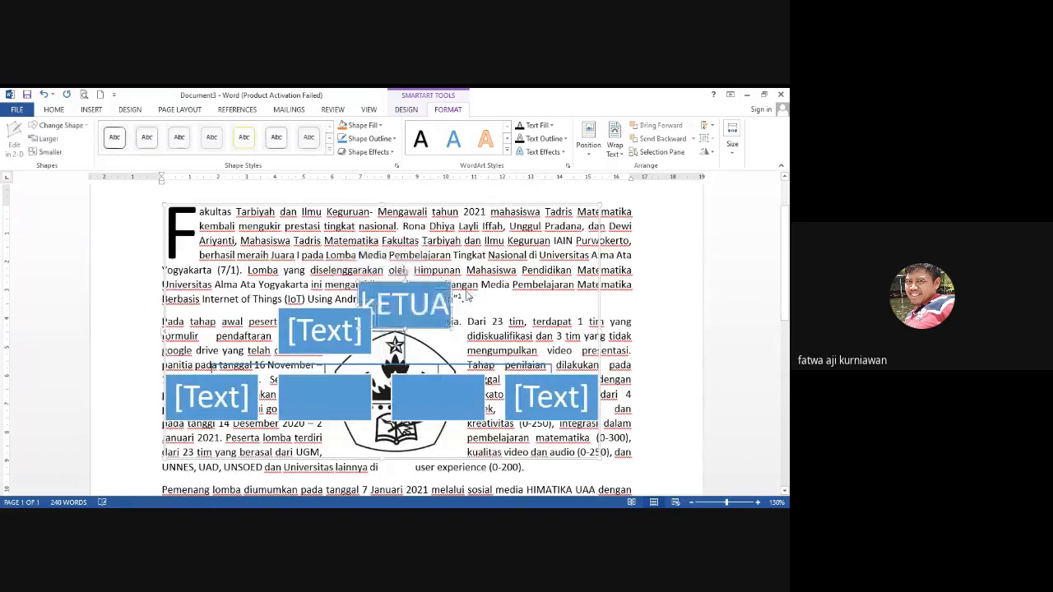
key(ctrl+z)
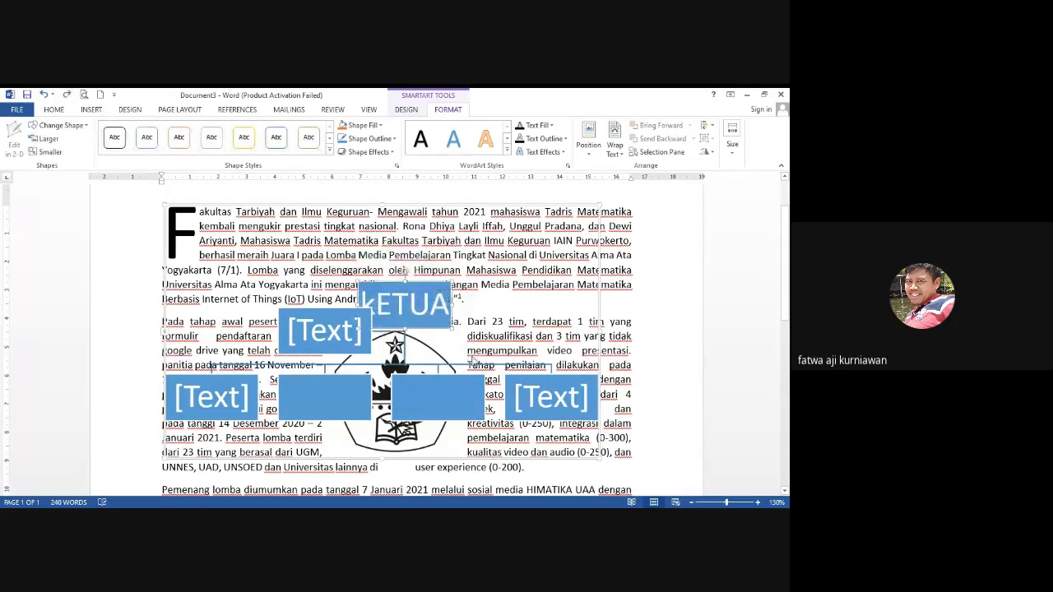
drag(599, 308, 564, 334)
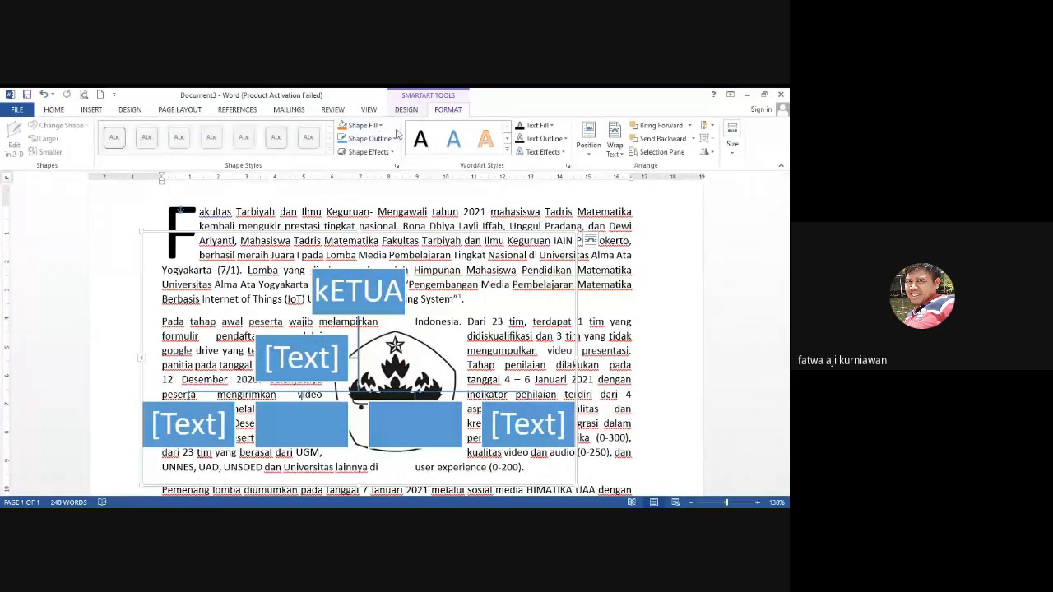
- Try the chart layout with circular picture placeholders, and apply the hierarchy layout with layered rounded boxes instead
click(406, 110)
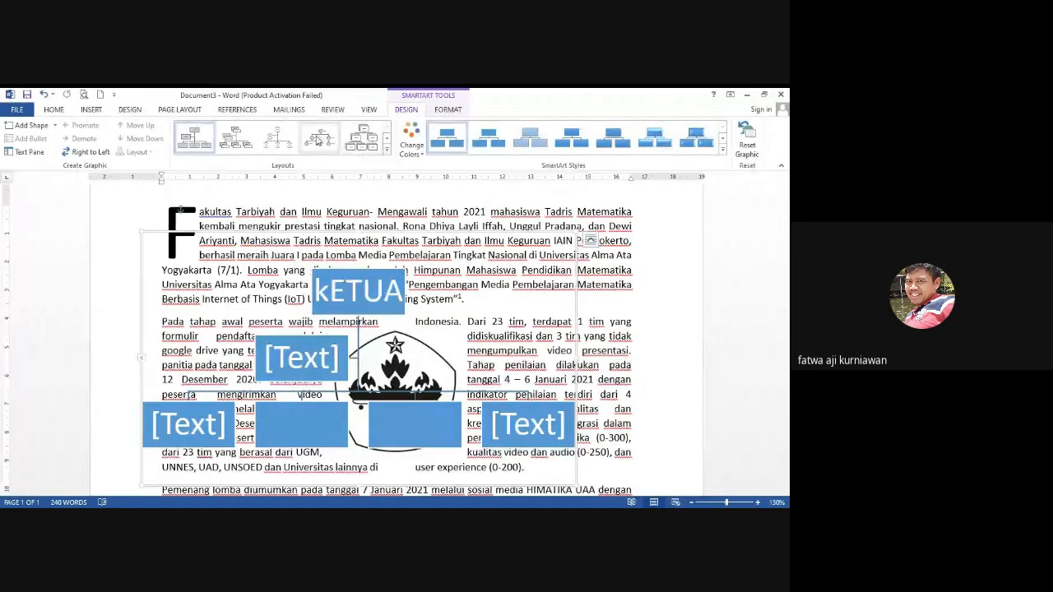
click(318, 143)
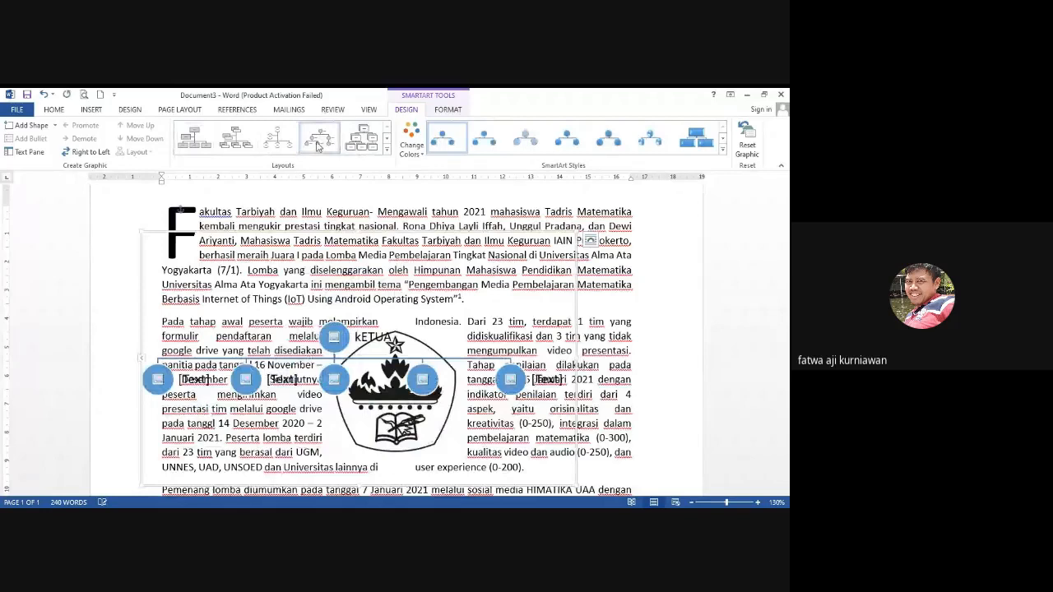
click(362, 139)
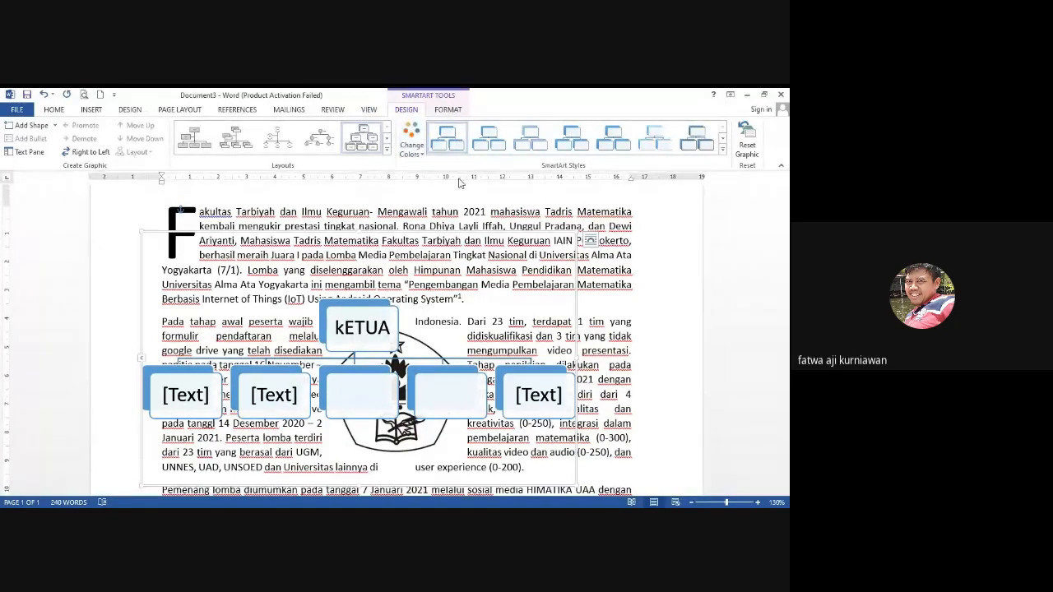
- Recolour the organization chart with the second Colorful scheme, giving a blue top box and grey lower boxes, and switch to another window
click(451, 112)
click(402, 112)
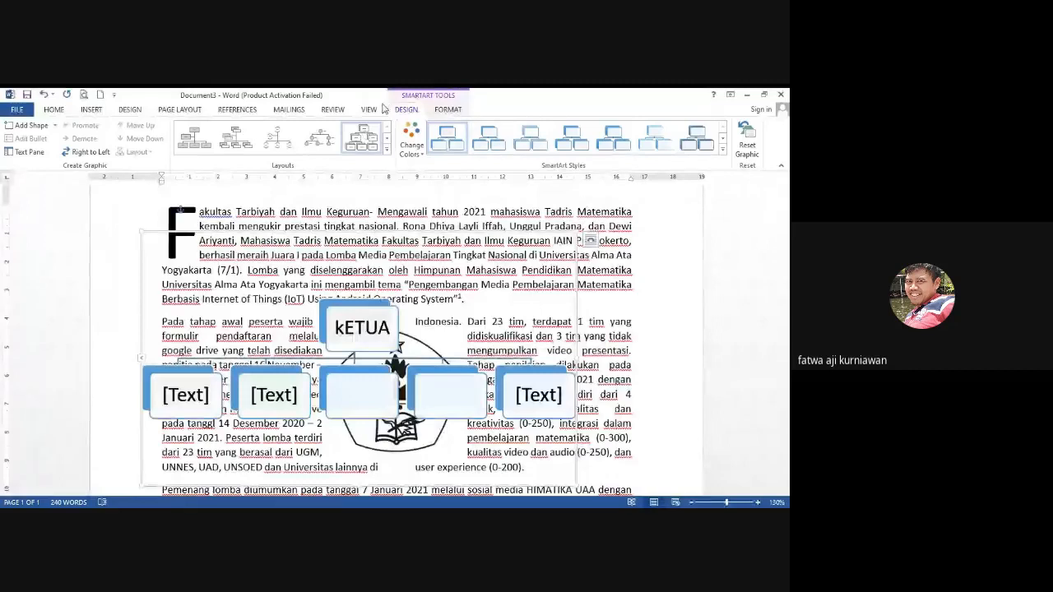
click(411, 147)
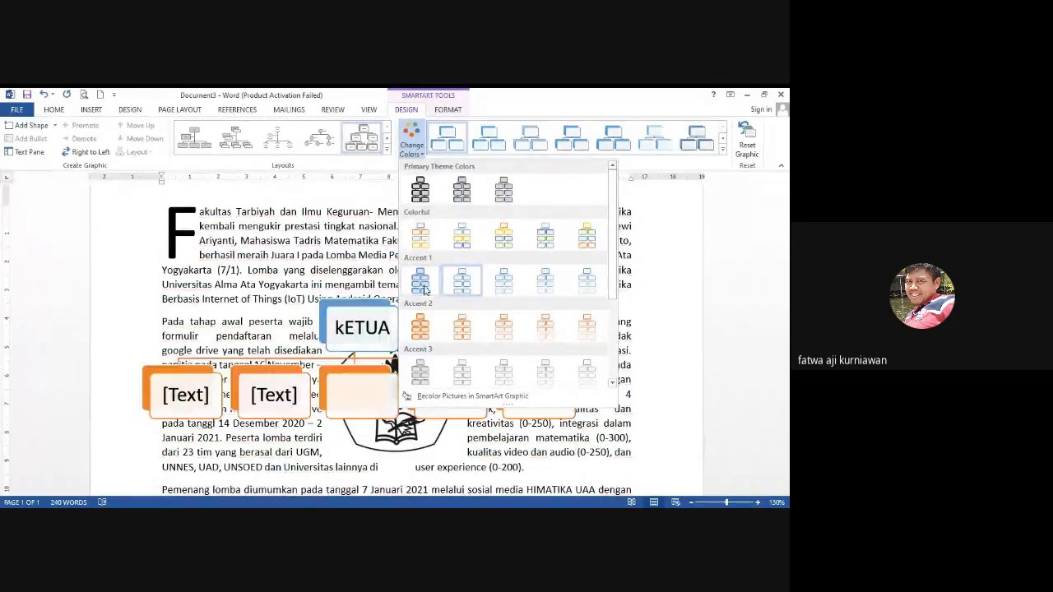
click(466, 242)
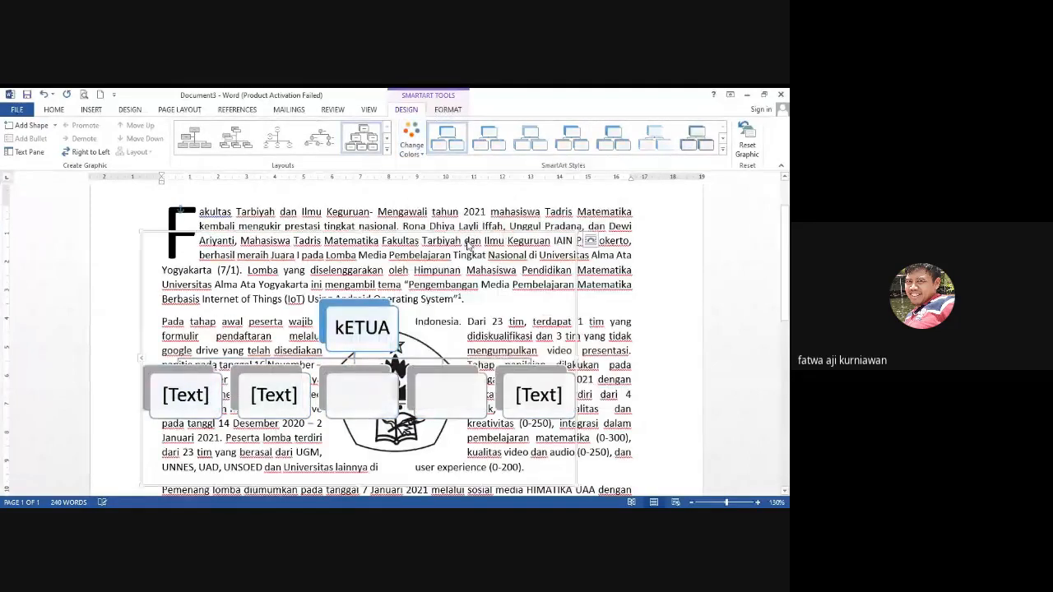
key(alt+Tab)
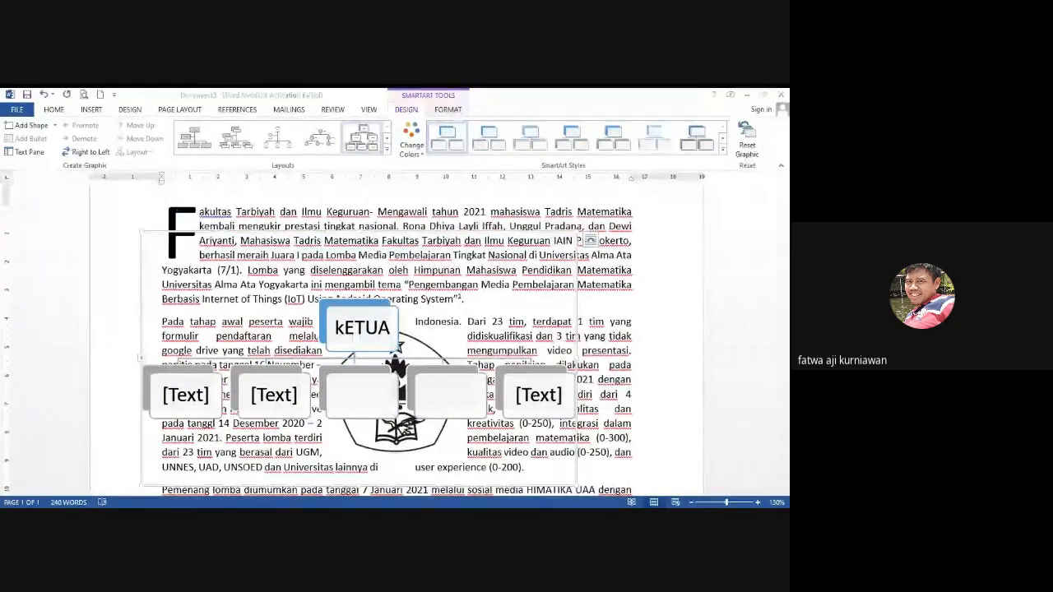